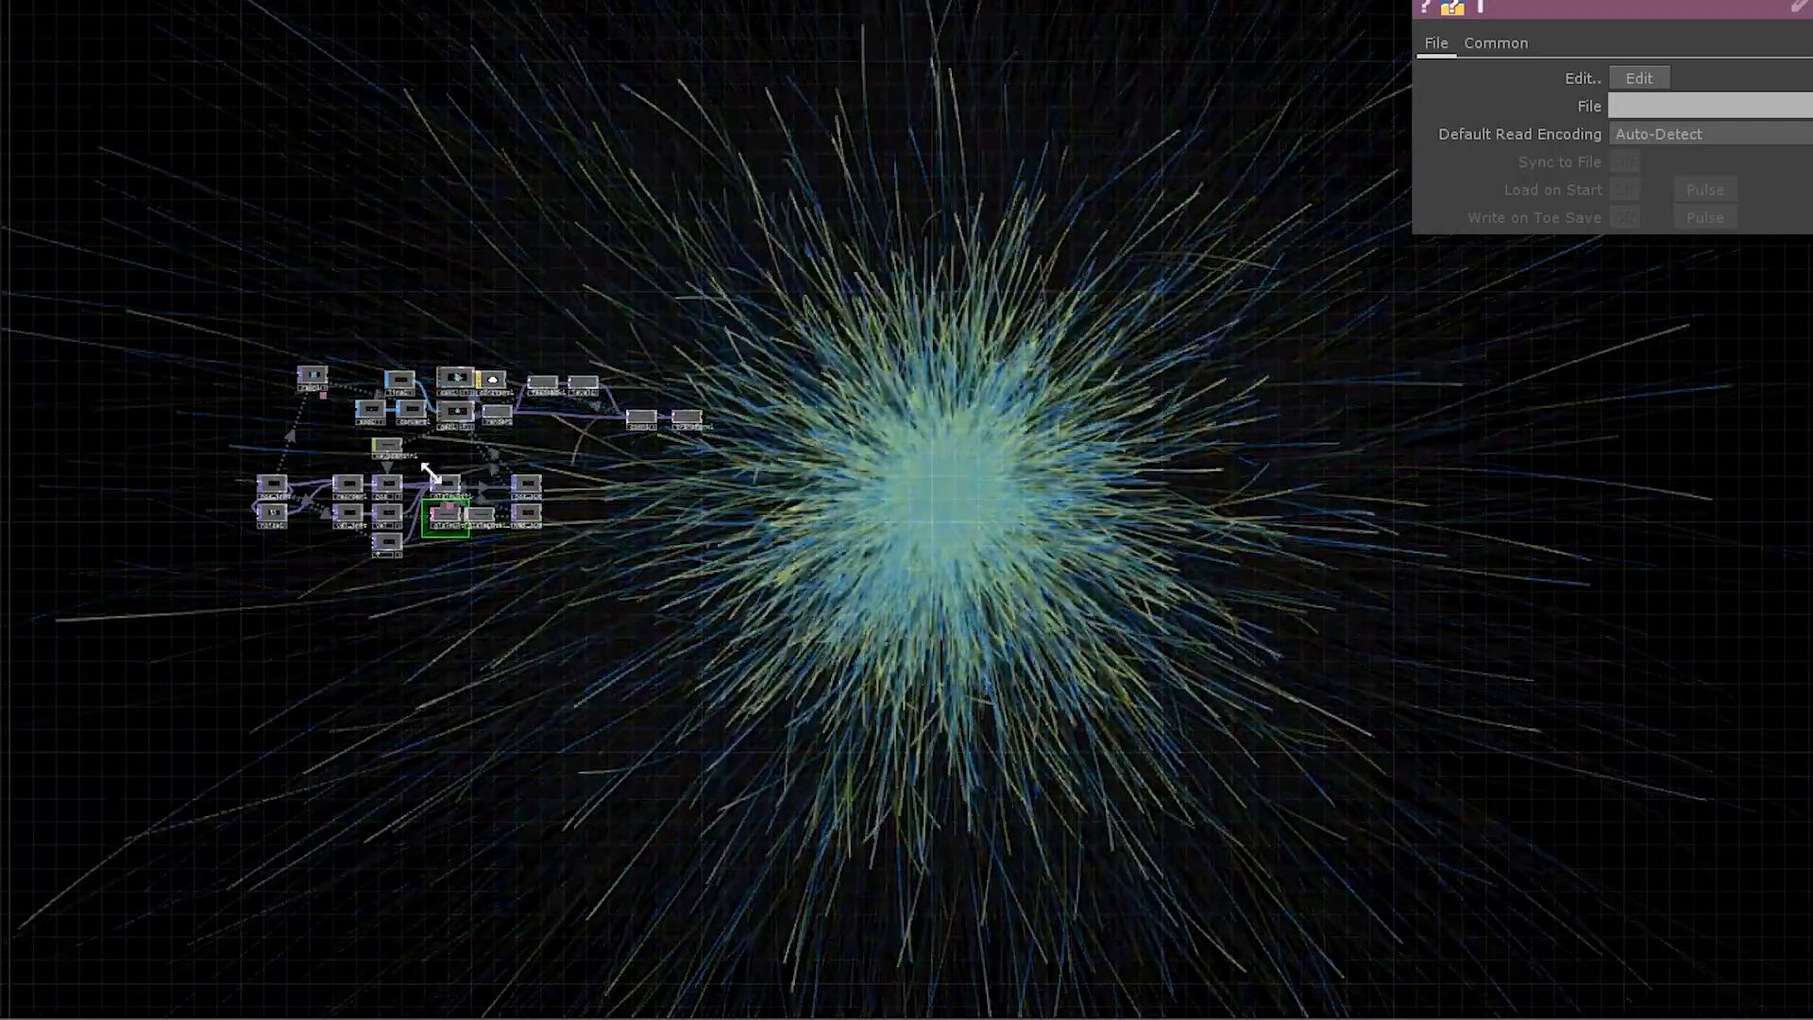
Look over the particle network and preview another source shape through switch1's Select Input.
{"action": "left_click_drag", "start_coordinate": [631, 539], "coordinate": [721, 622]}
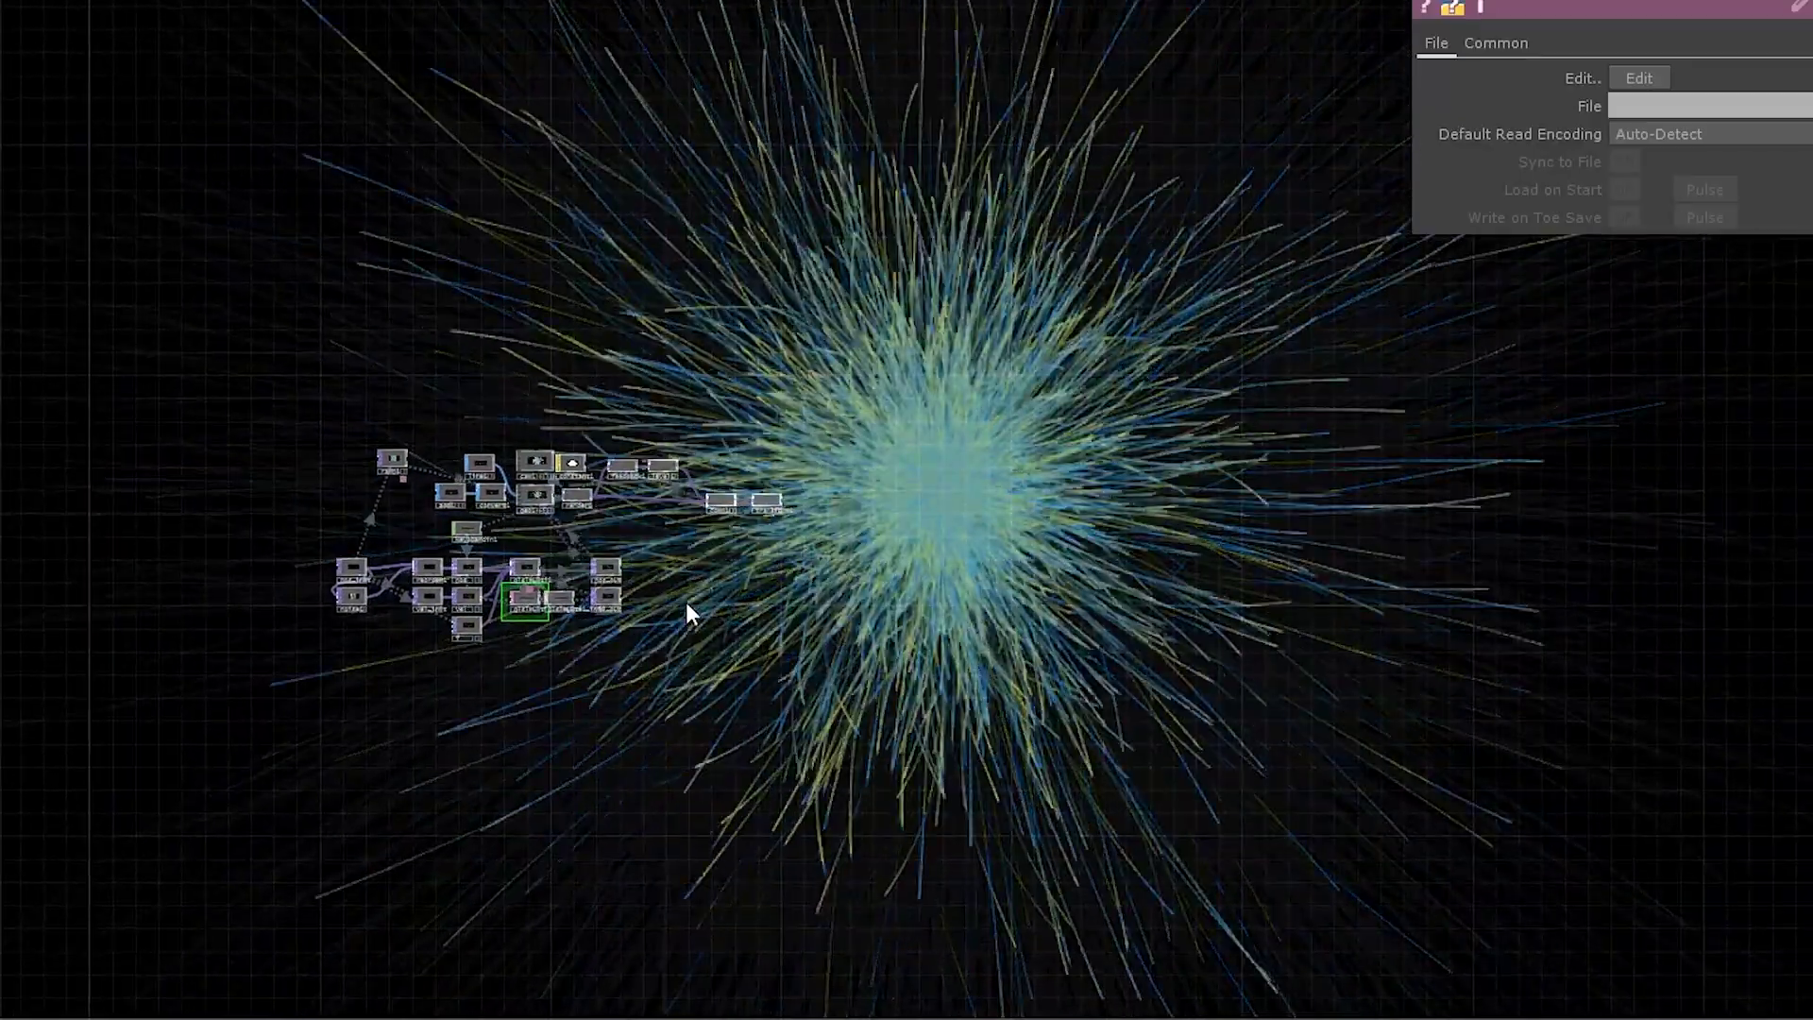
{"action": "scroll", "coordinate": [686, 607], "scroll_direction": "up", "scroll_amount": 5}
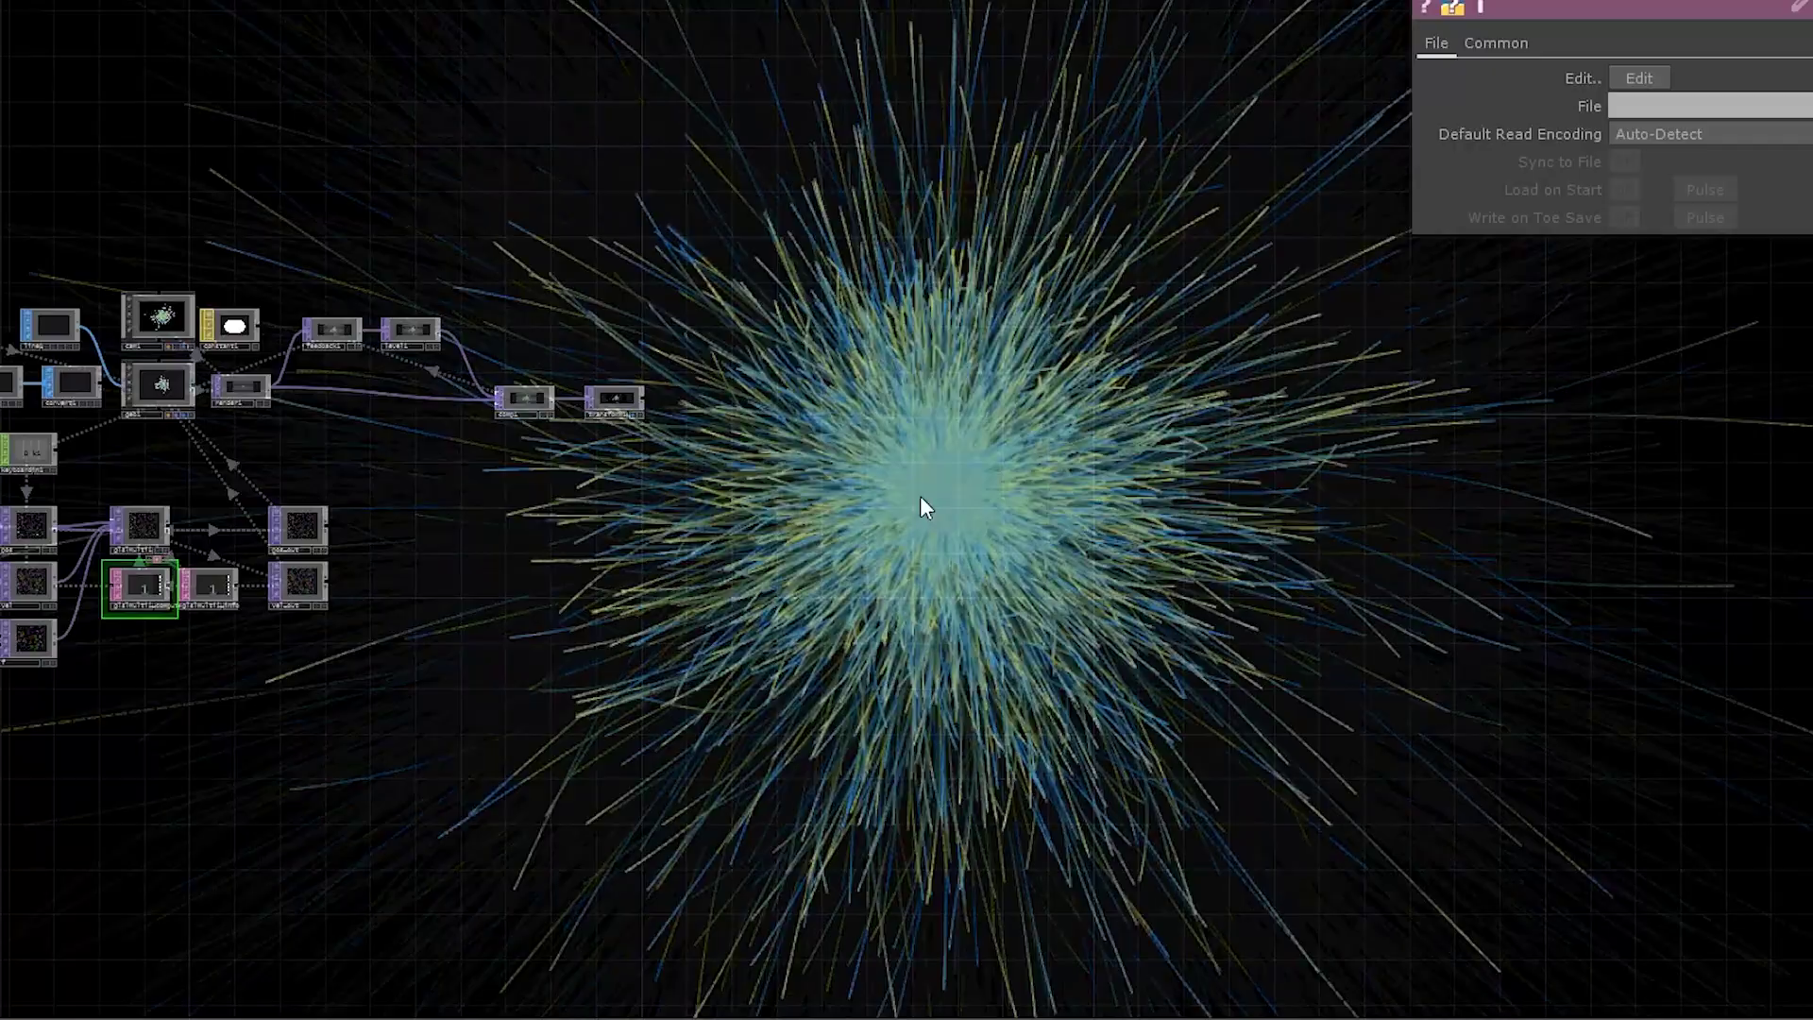
{"action": "left_click_drag", "start_coordinate": [850, 692], "coordinate": [1385, 816]}
{"action": "left_click_drag", "start_coordinate": [609, 380], "coordinate": [1059, 425]}
{"action": "left_click_drag", "start_coordinate": [584, 610], "coordinate": [759, 603]}
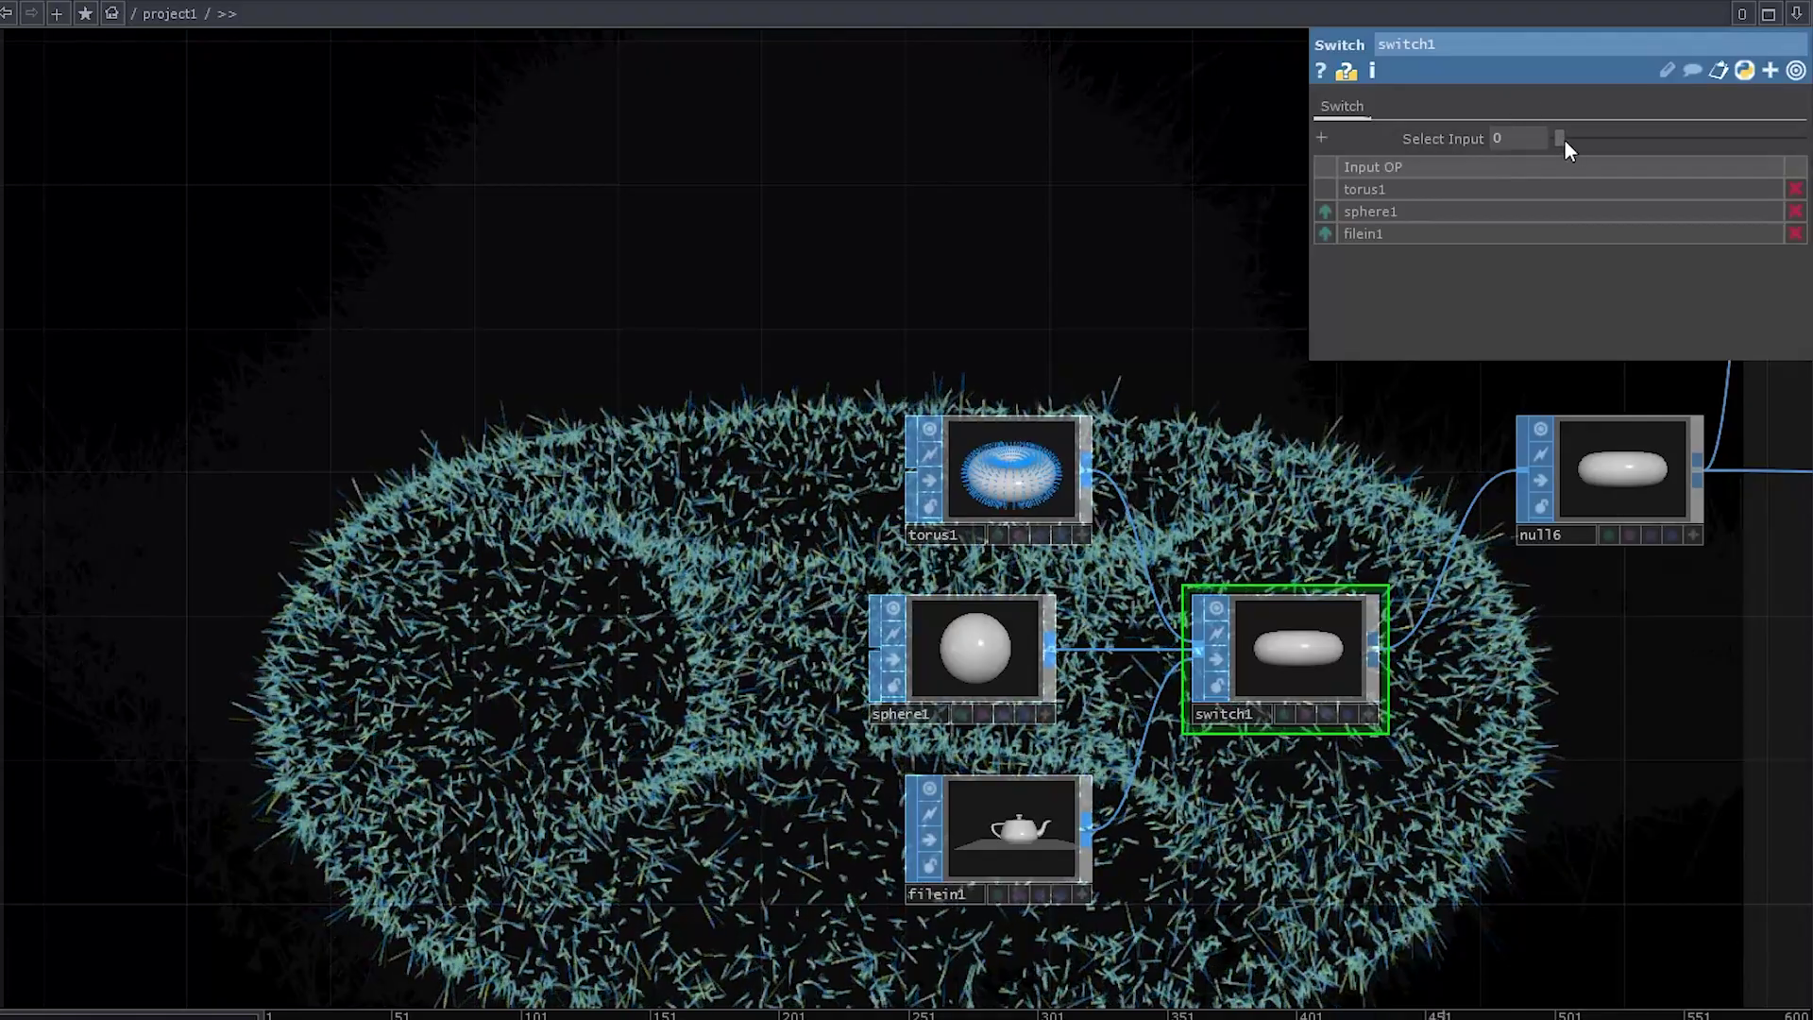
{"action": "mouse_move", "coordinate": [1564, 139]}
{"action": "left_mouse_down"}
{"action": "mouse_move", "coordinate": [1606, 144]}
{"action": "mouse_move", "coordinate": [1585, 150]}
{"action": "left_mouse_up"}
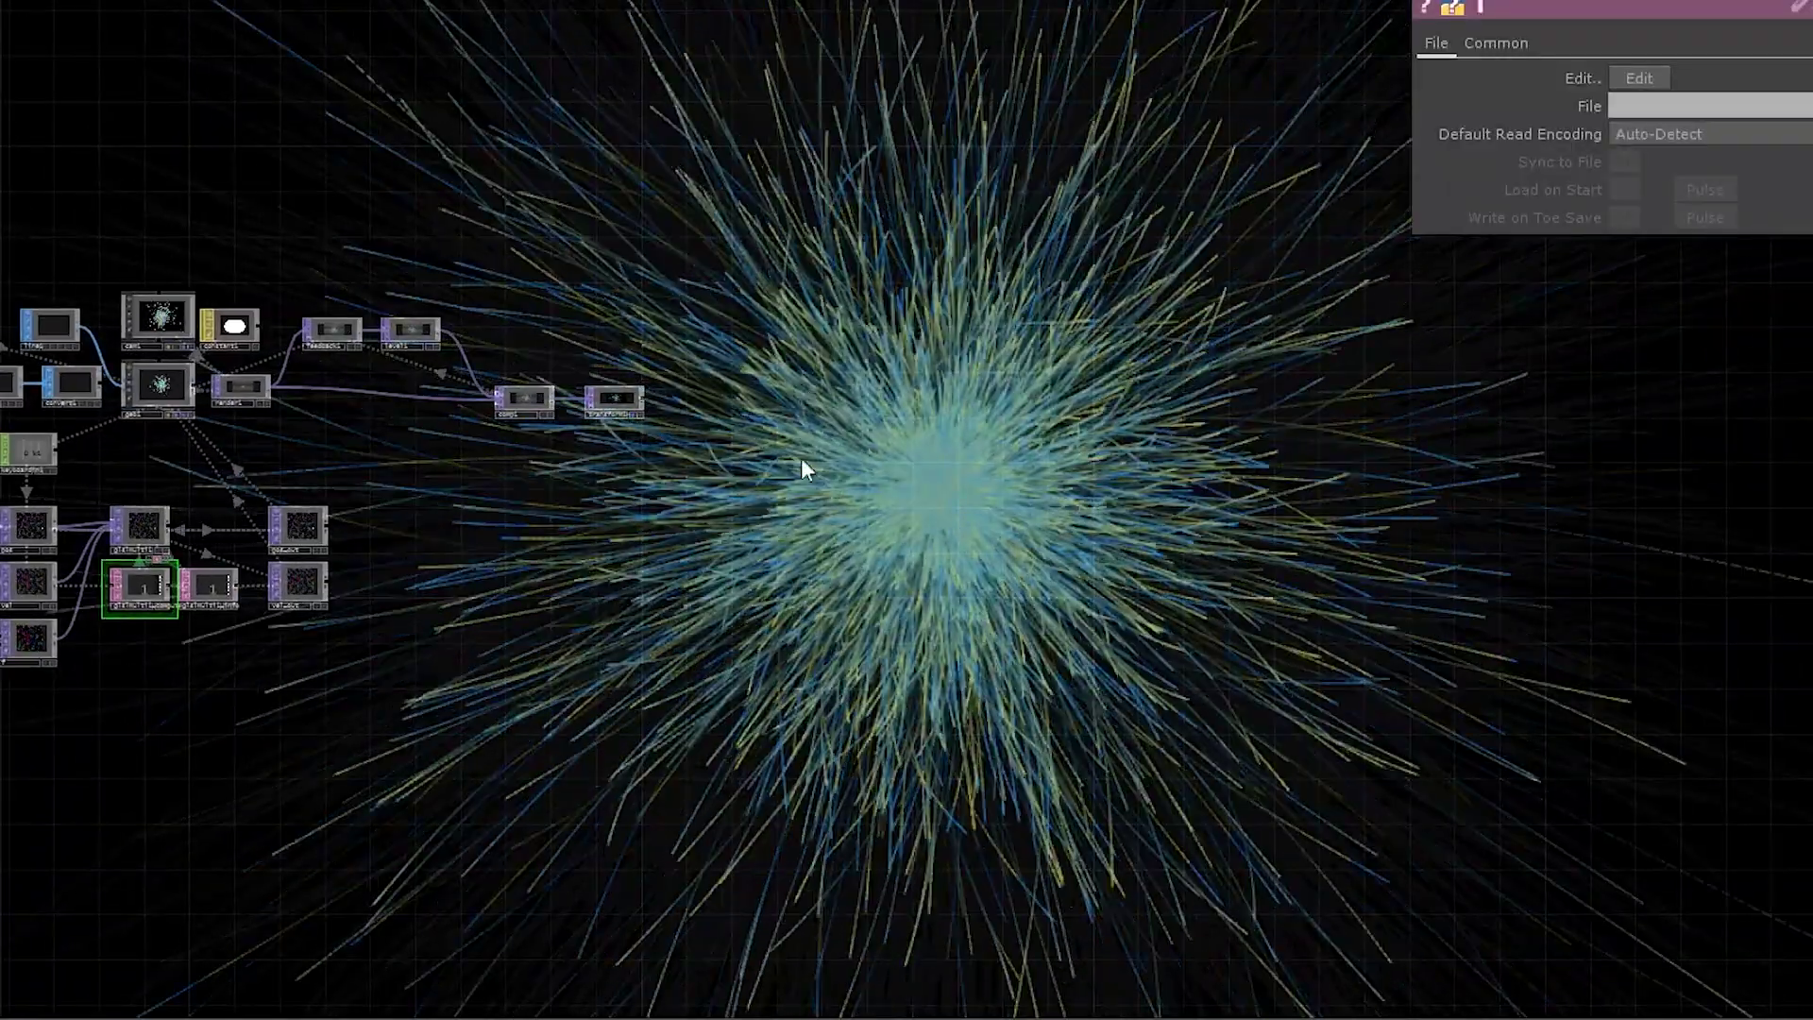
Add a Torus SOP in the empty area beside the particle network.
{"action": "key", "text": "Tab"}
{"action": "left_click", "coordinate": [673, 279]}
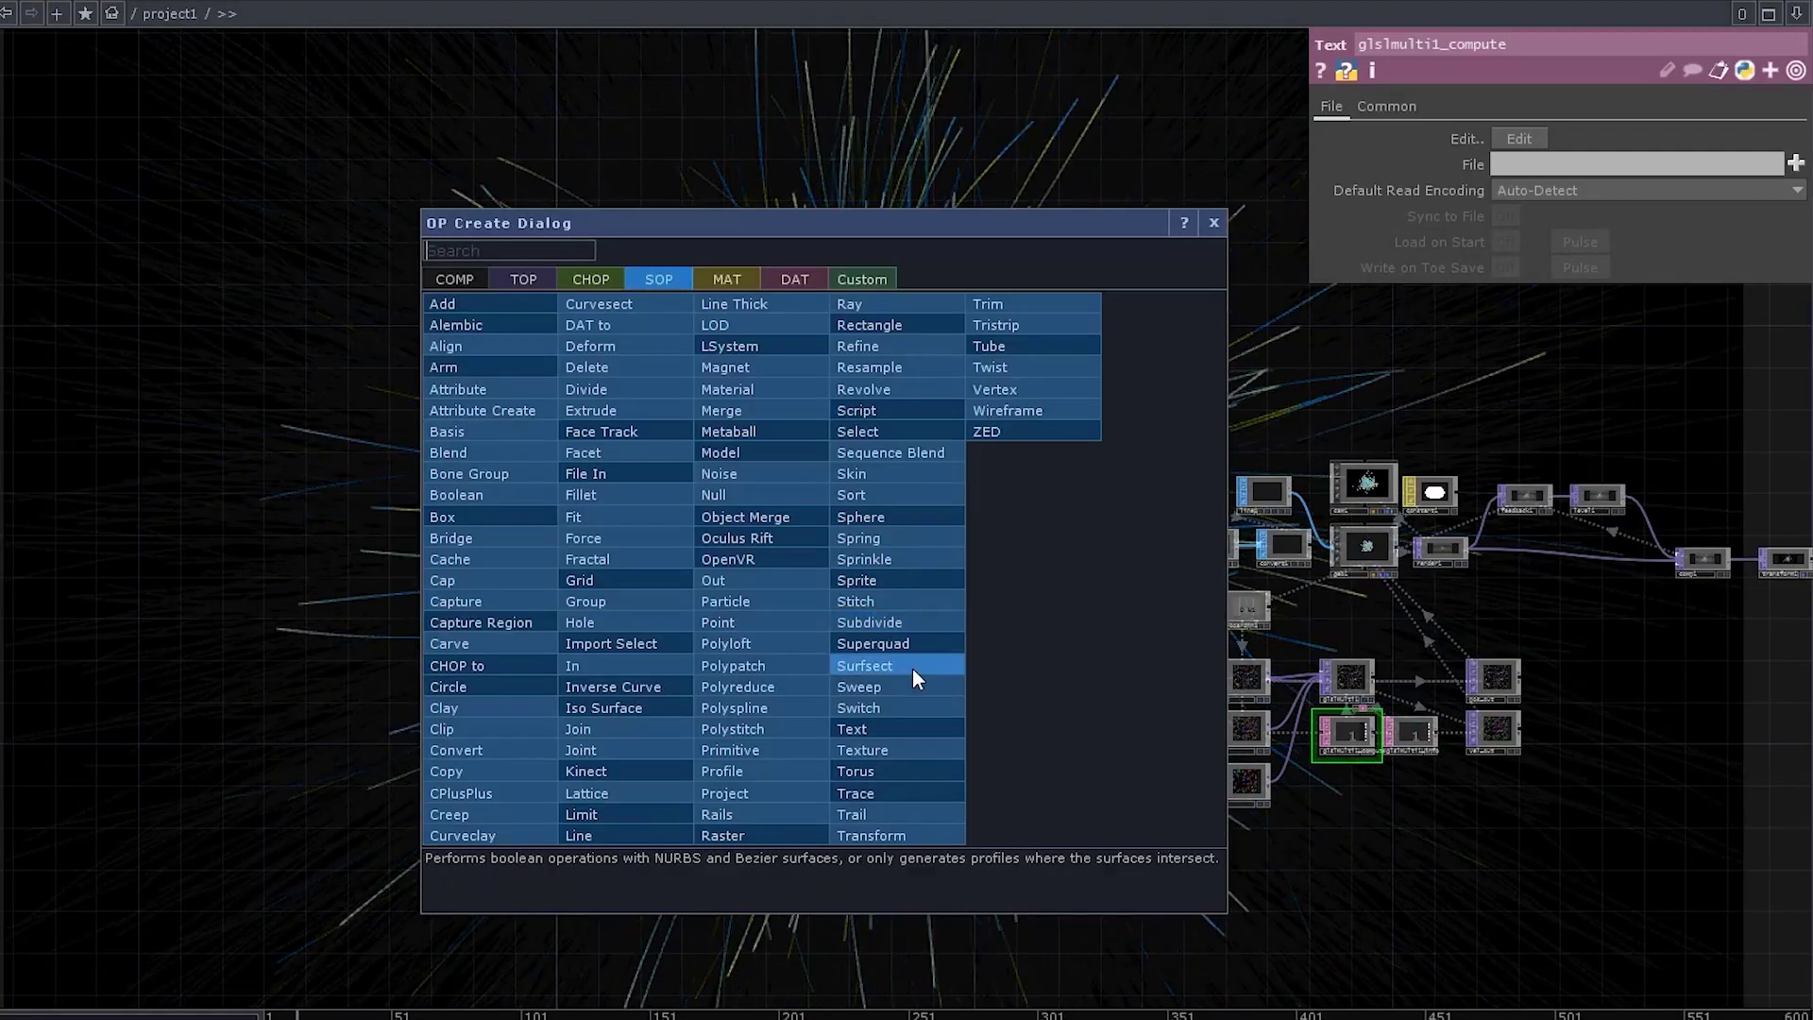
{"action": "left_click", "coordinate": [905, 778]}
{"action": "left_click", "coordinate": [676, 564]}
{"action": "scroll", "coordinate": [678, 567], "scroll_direction": "up", "scroll_amount": 3}
{"action": "scroll", "coordinate": [861, 604], "scroll_direction": "down", "scroll_amount": 2}
{"action": "scroll", "coordinate": [982, 623], "scroll_direction": "up", "scroll_amount": 3}
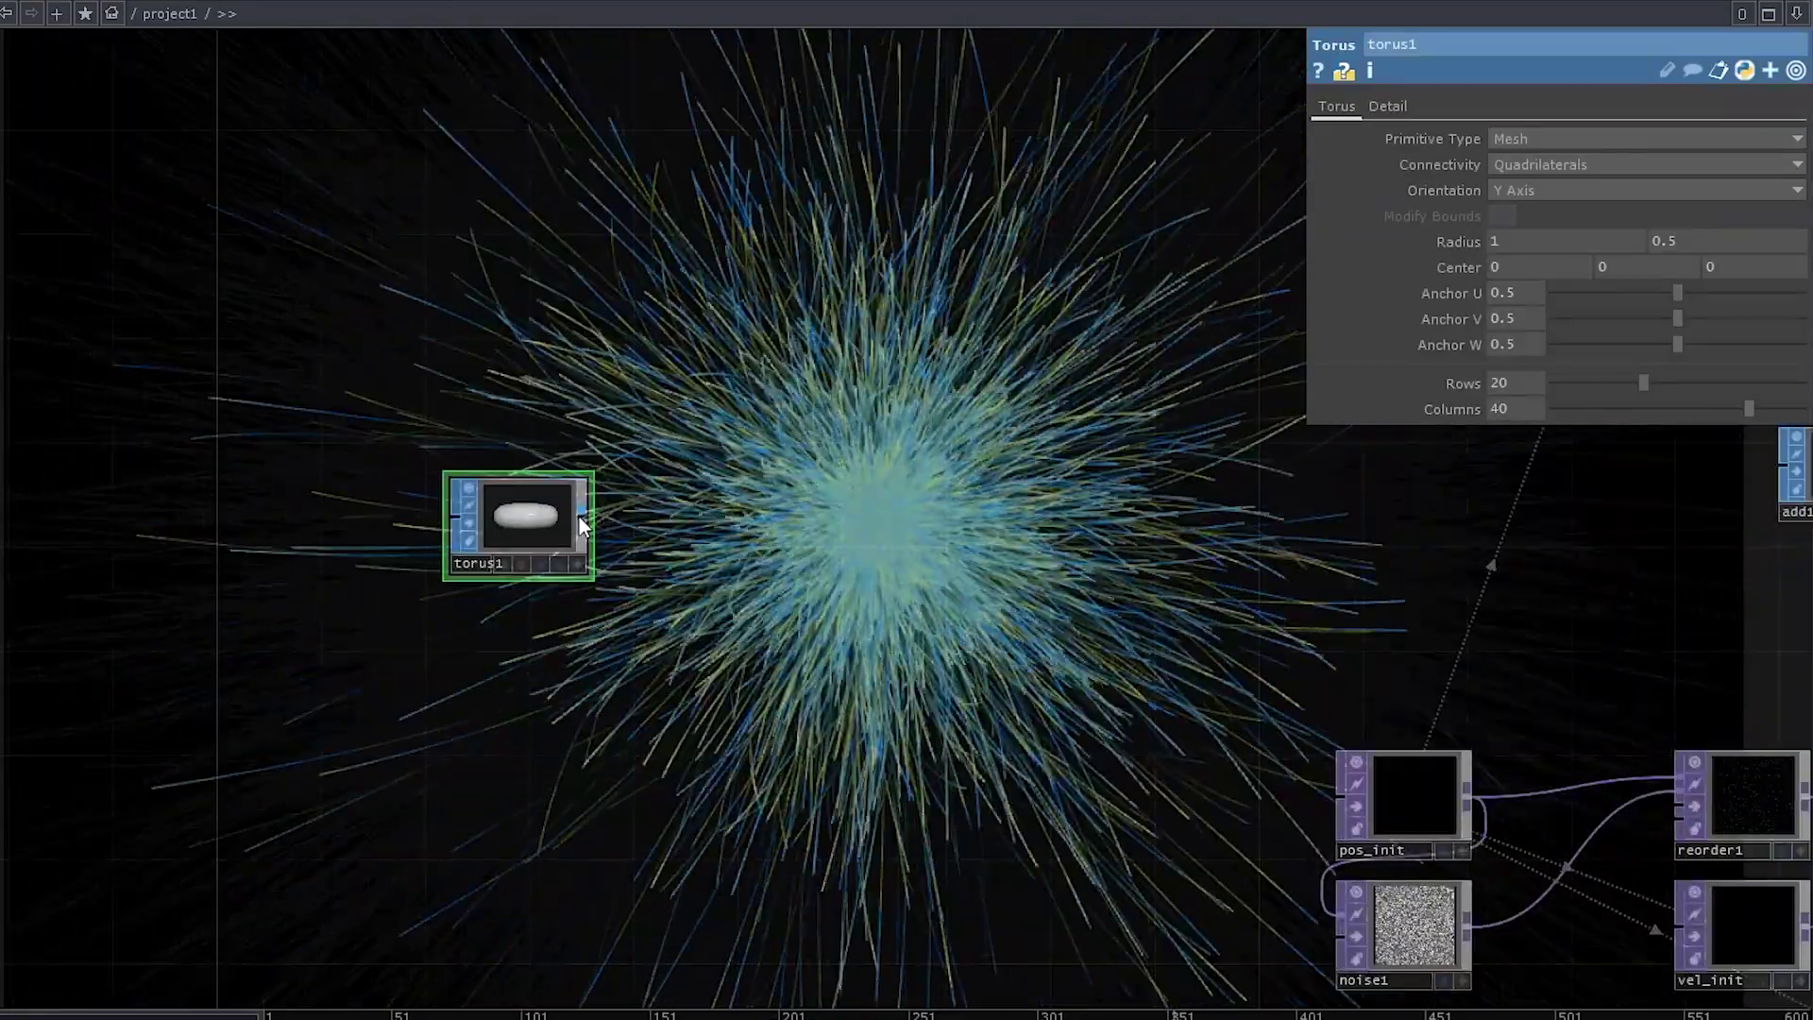
Add a SOP to CHOP after torus1, using torus1 as its source.
{"action": "right_click", "coordinate": [580, 517]}
{"action": "left_click", "coordinate": [331, 231]}
{"action": "left_click", "coordinate": [263, 280]}
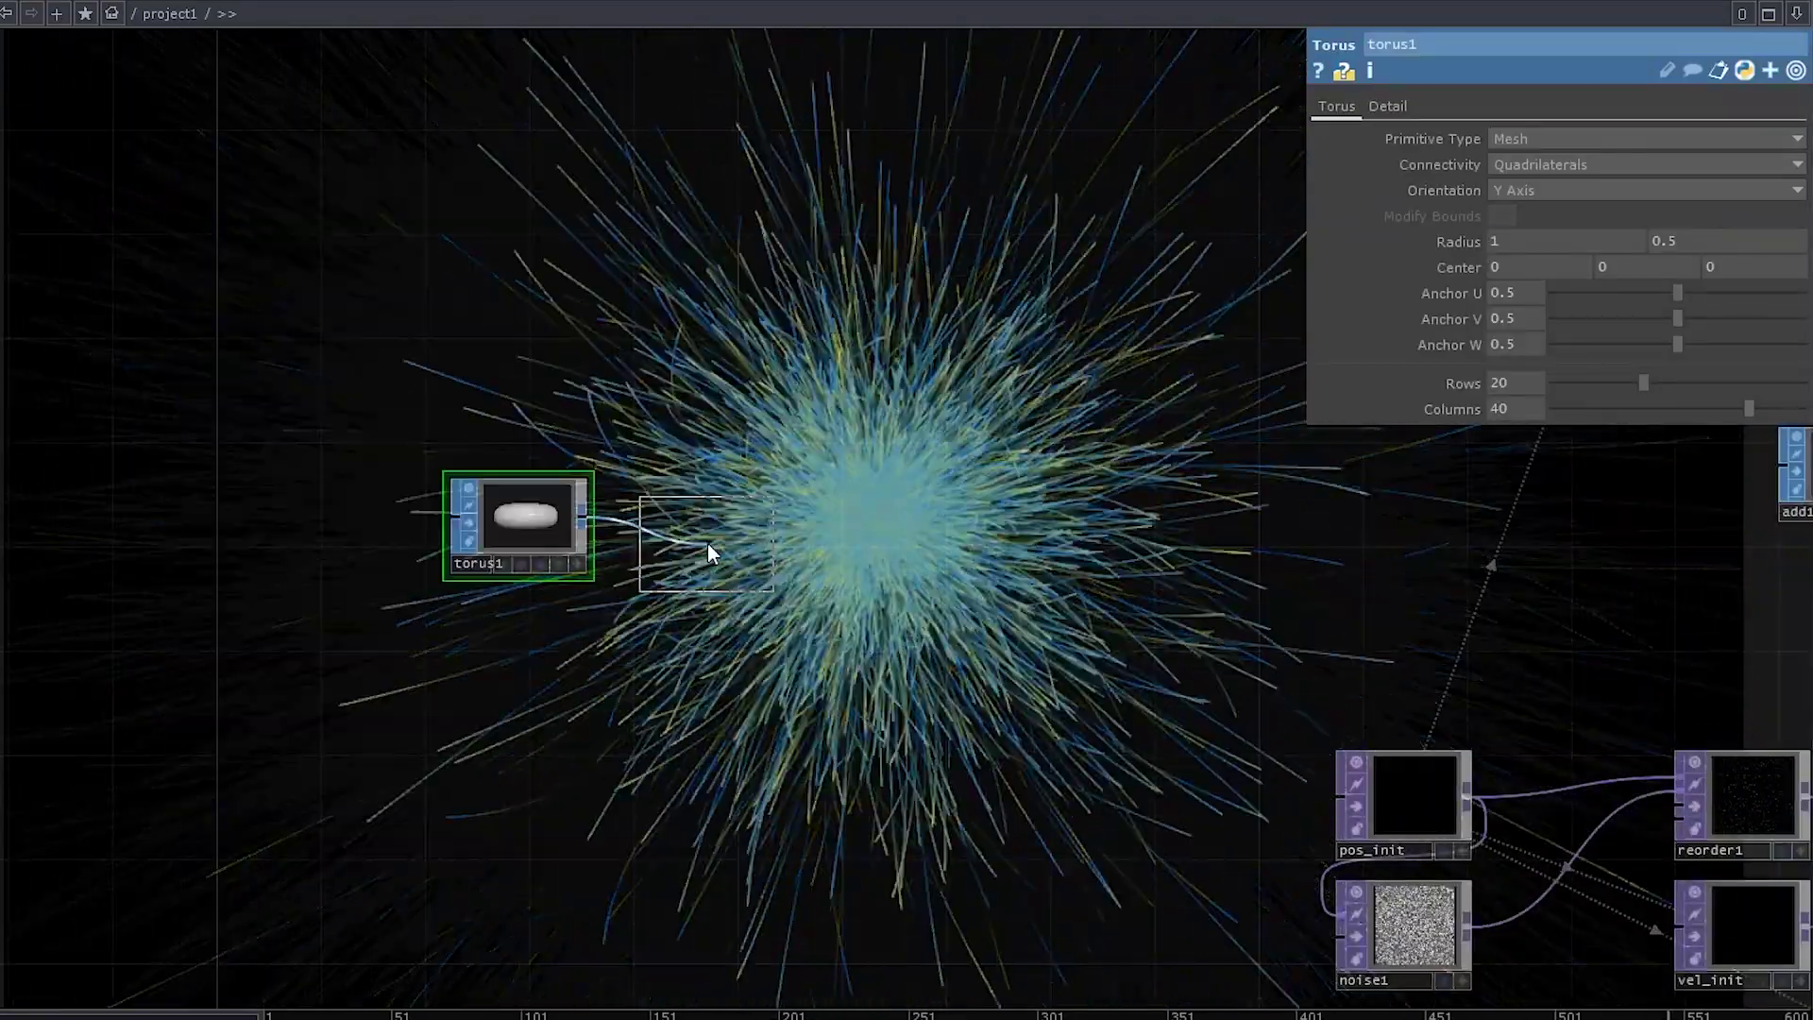
{"action": "left_click", "coordinate": [707, 548]}
Add a CHOP to TOP after sopto1 to turn the torus position channels into a texture.
{"action": "right_click", "coordinate": [746, 514]}
{"action": "left_click", "coordinate": [434, 234]}
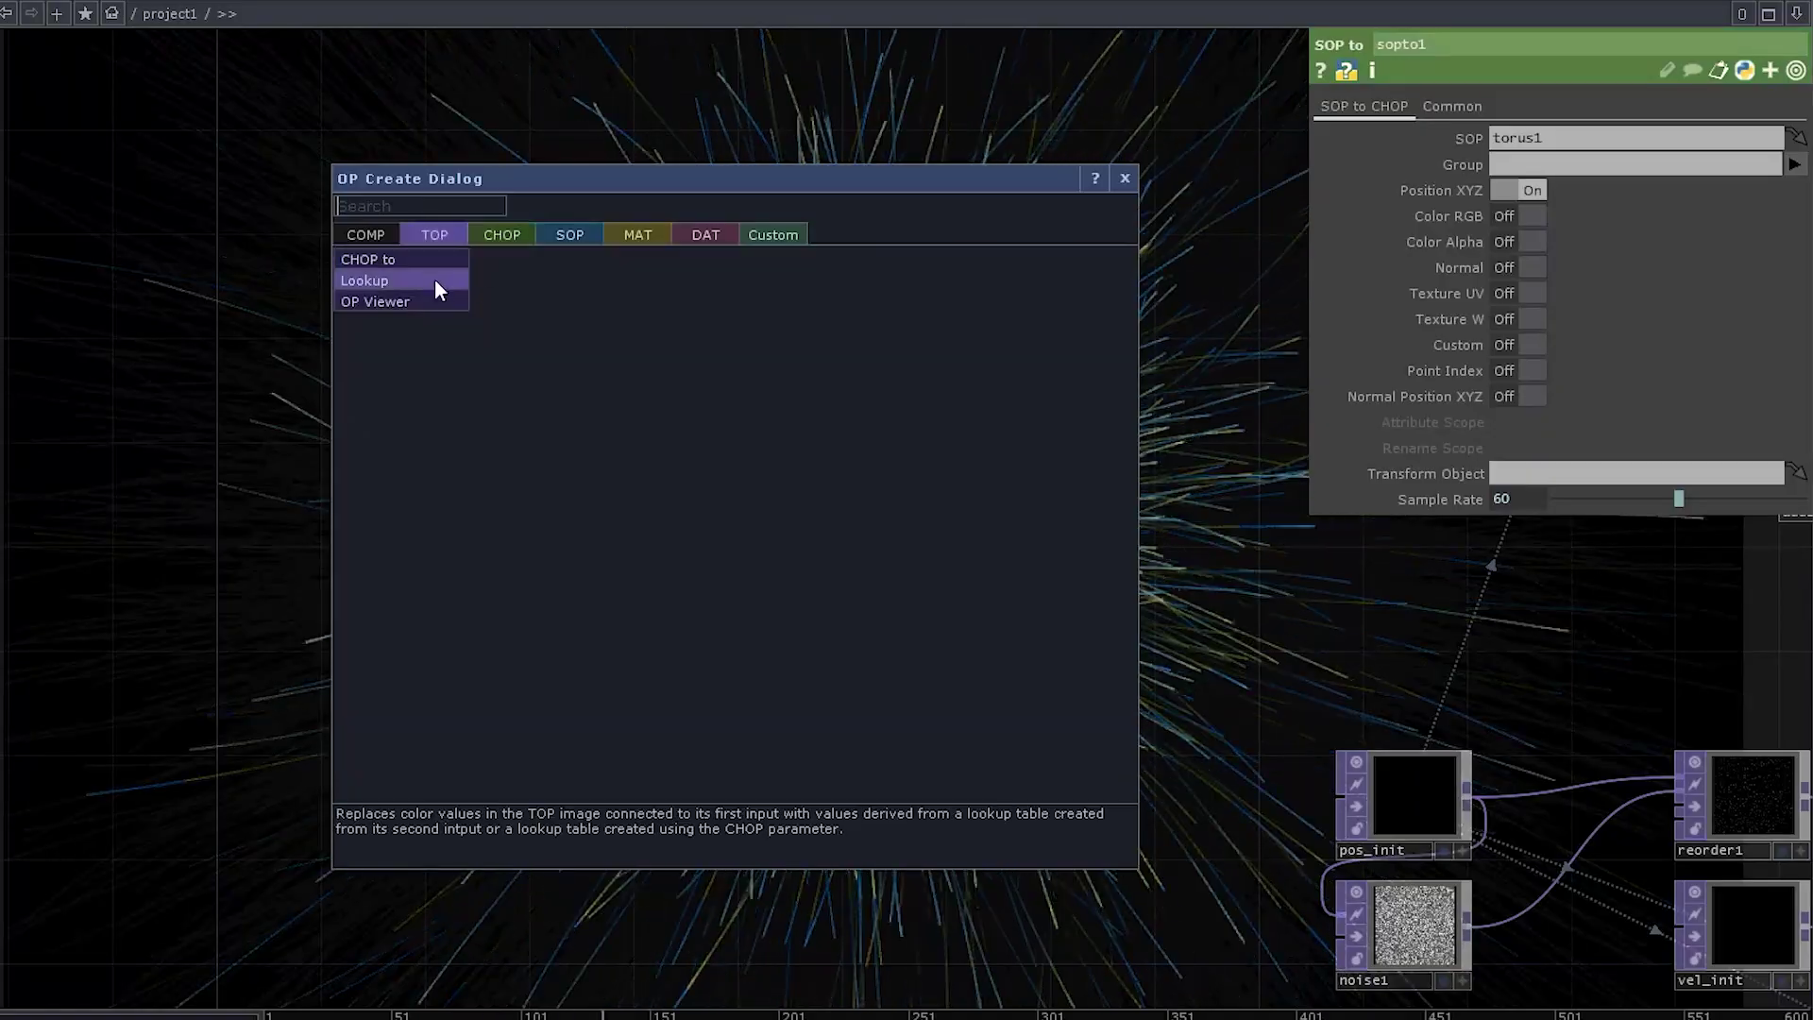
{"action": "left_click", "coordinate": [367, 259]}
{"action": "left_click", "coordinate": [831, 534]}
Set chopto1's Data Format to RGB and its Image Layout to Fit to Square (Combine Sets).
{"action": "scroll", "coordinate": [985, 526], "scroll_direction": "up", "scroll_amount": 2}
{"action": "left_click", "coordinate": [1549, 164]}
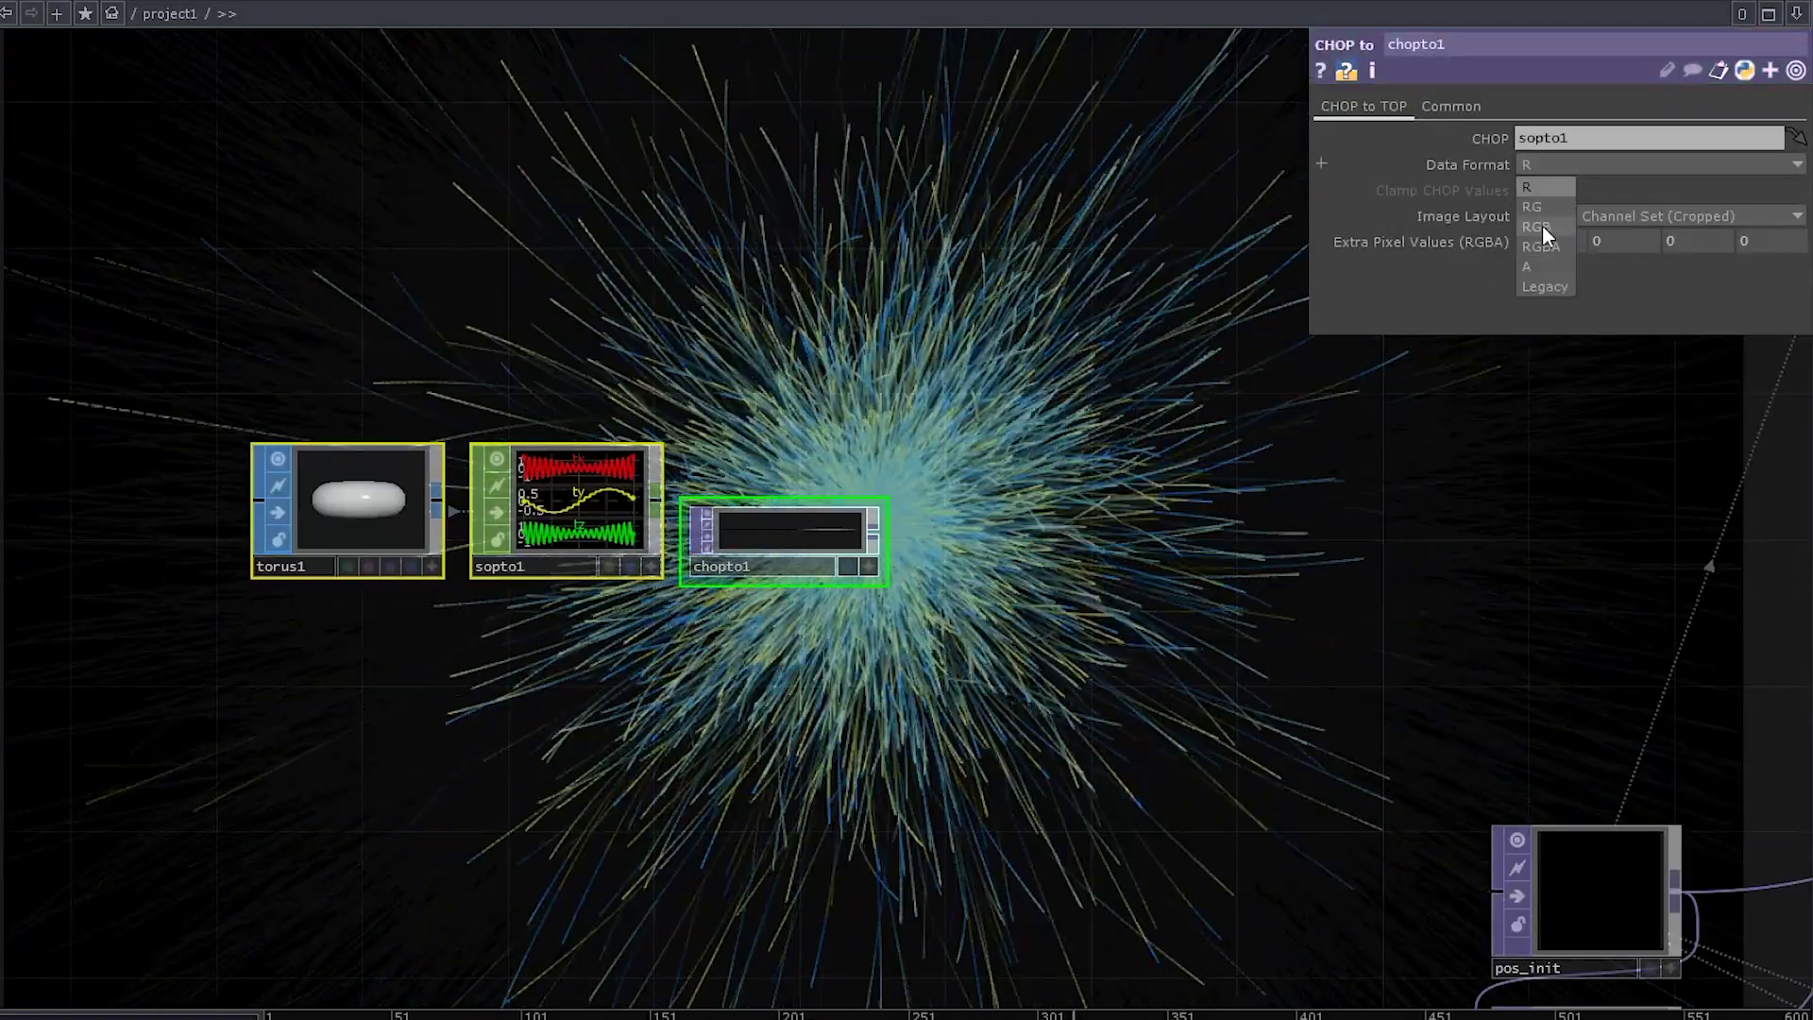
{"action": "left_click", "coordinate": [1543, 227]}
{"action": "left_click", "coordinate": [1553, 215]}
{"action": "left_click", "coordinate": [1562, 279]}
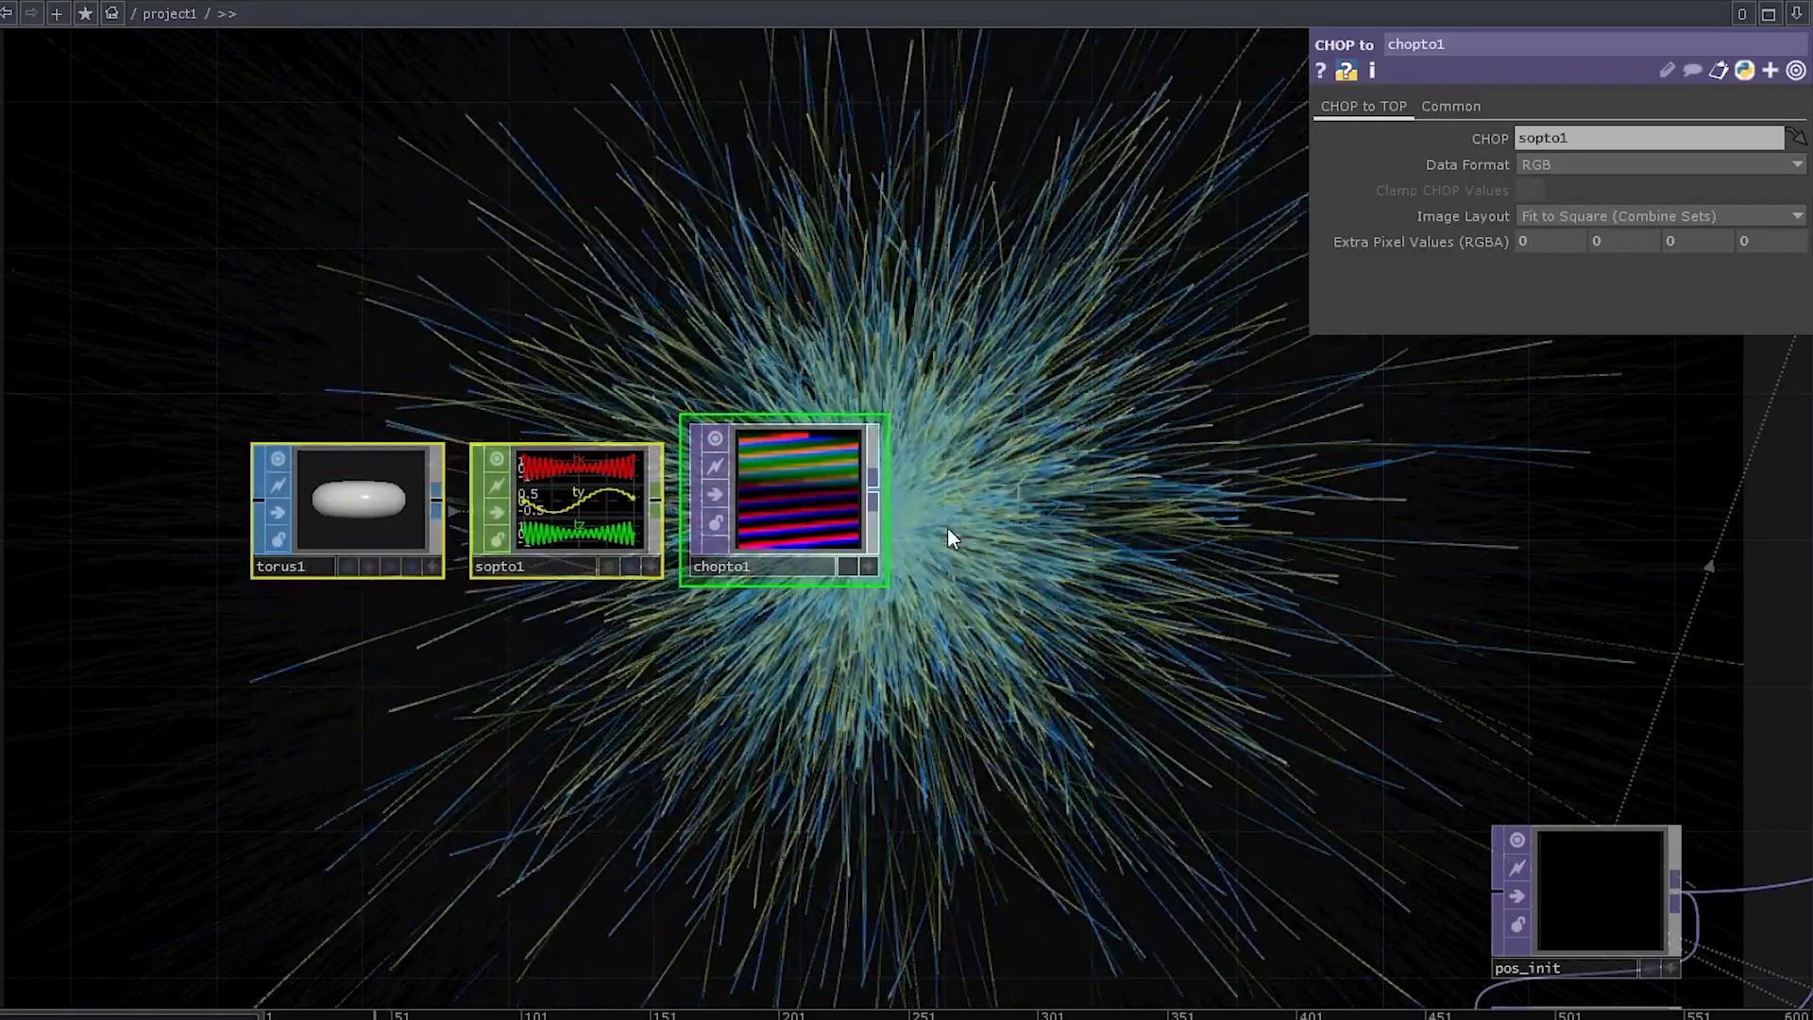
Connect chopto1's output to the inputs of reorder1 and noise1 in place of pos_init.
{"action": "scroll", "coordinate": [1000, 482], "scroll_direction": "down", "scroll_amount": 4}
{"action": "left_click_drag", "start_coordinate": [1111, 506], "coordinate": [883, 531]}
{"action": "scroll", "coordinate": [886, 531], "scroll_direction": "up", "scroll_amount": 3}
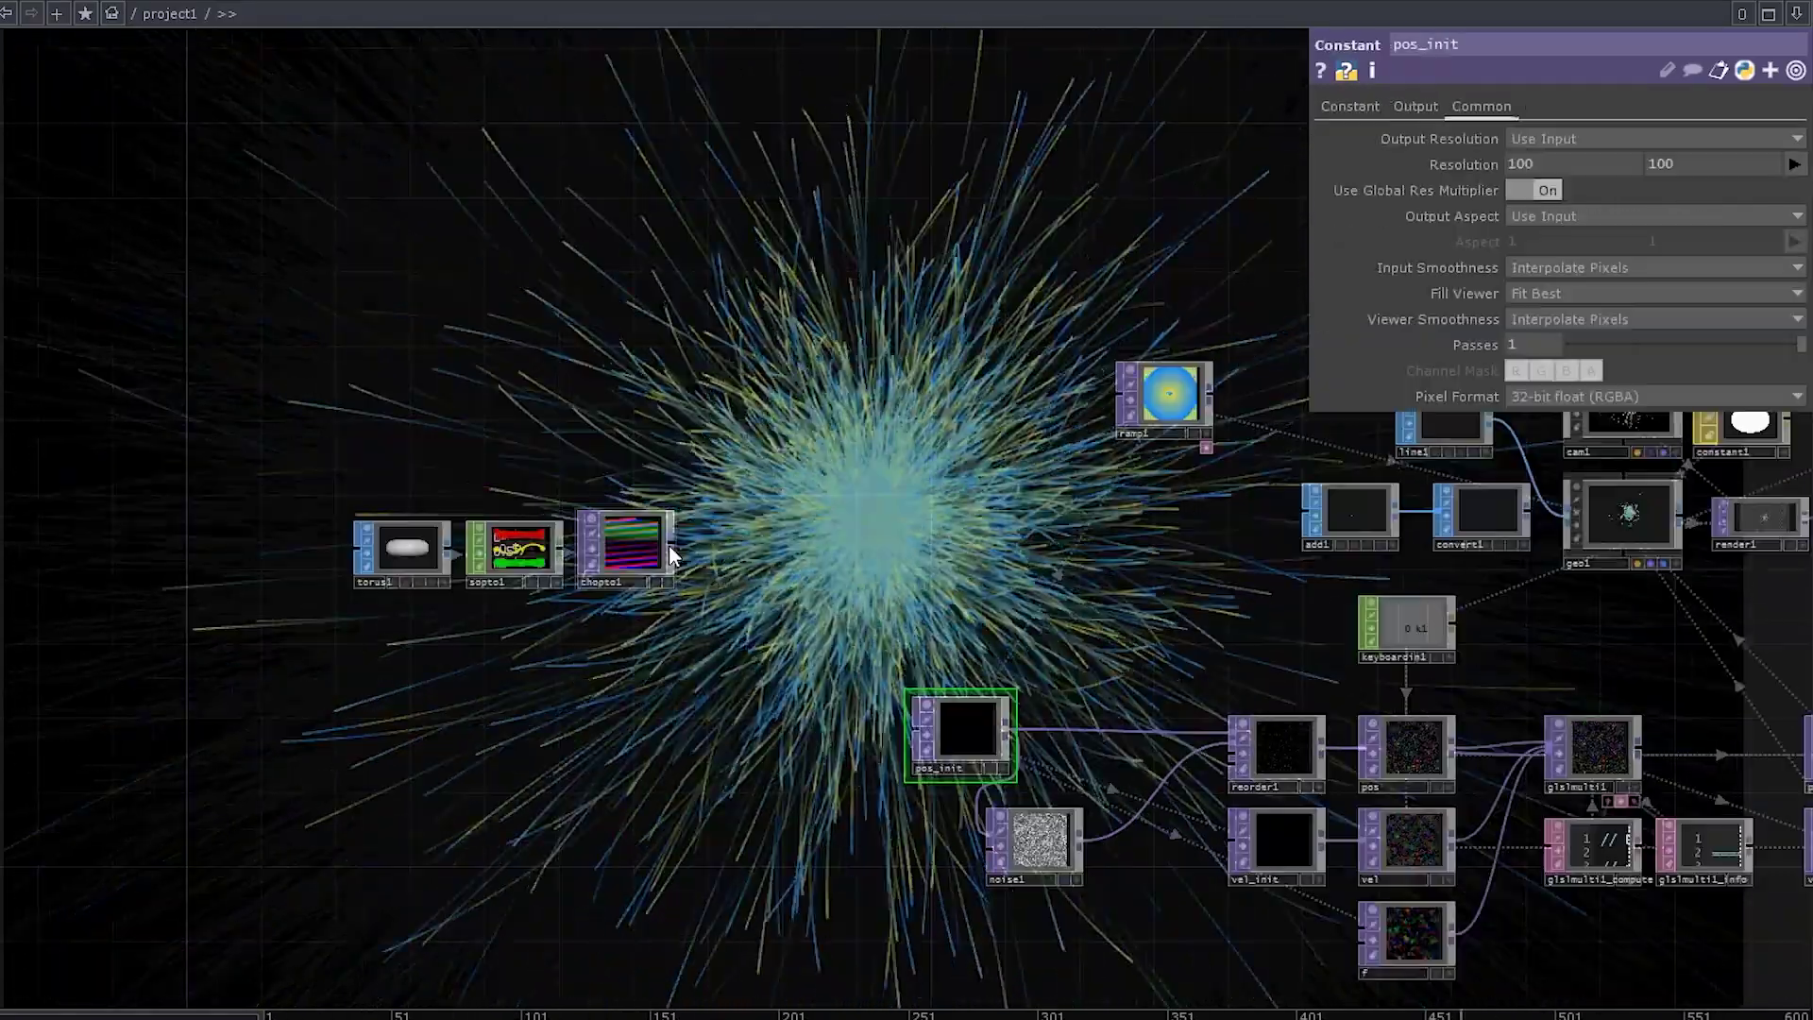
{"action": "left_click_drag", "start_coordinate": [668, 546], "coordinate": [1205, 722]}
{"action": "left_click_drag", "start_coordinate": [671, 540], "coordinate": [992, 835]}
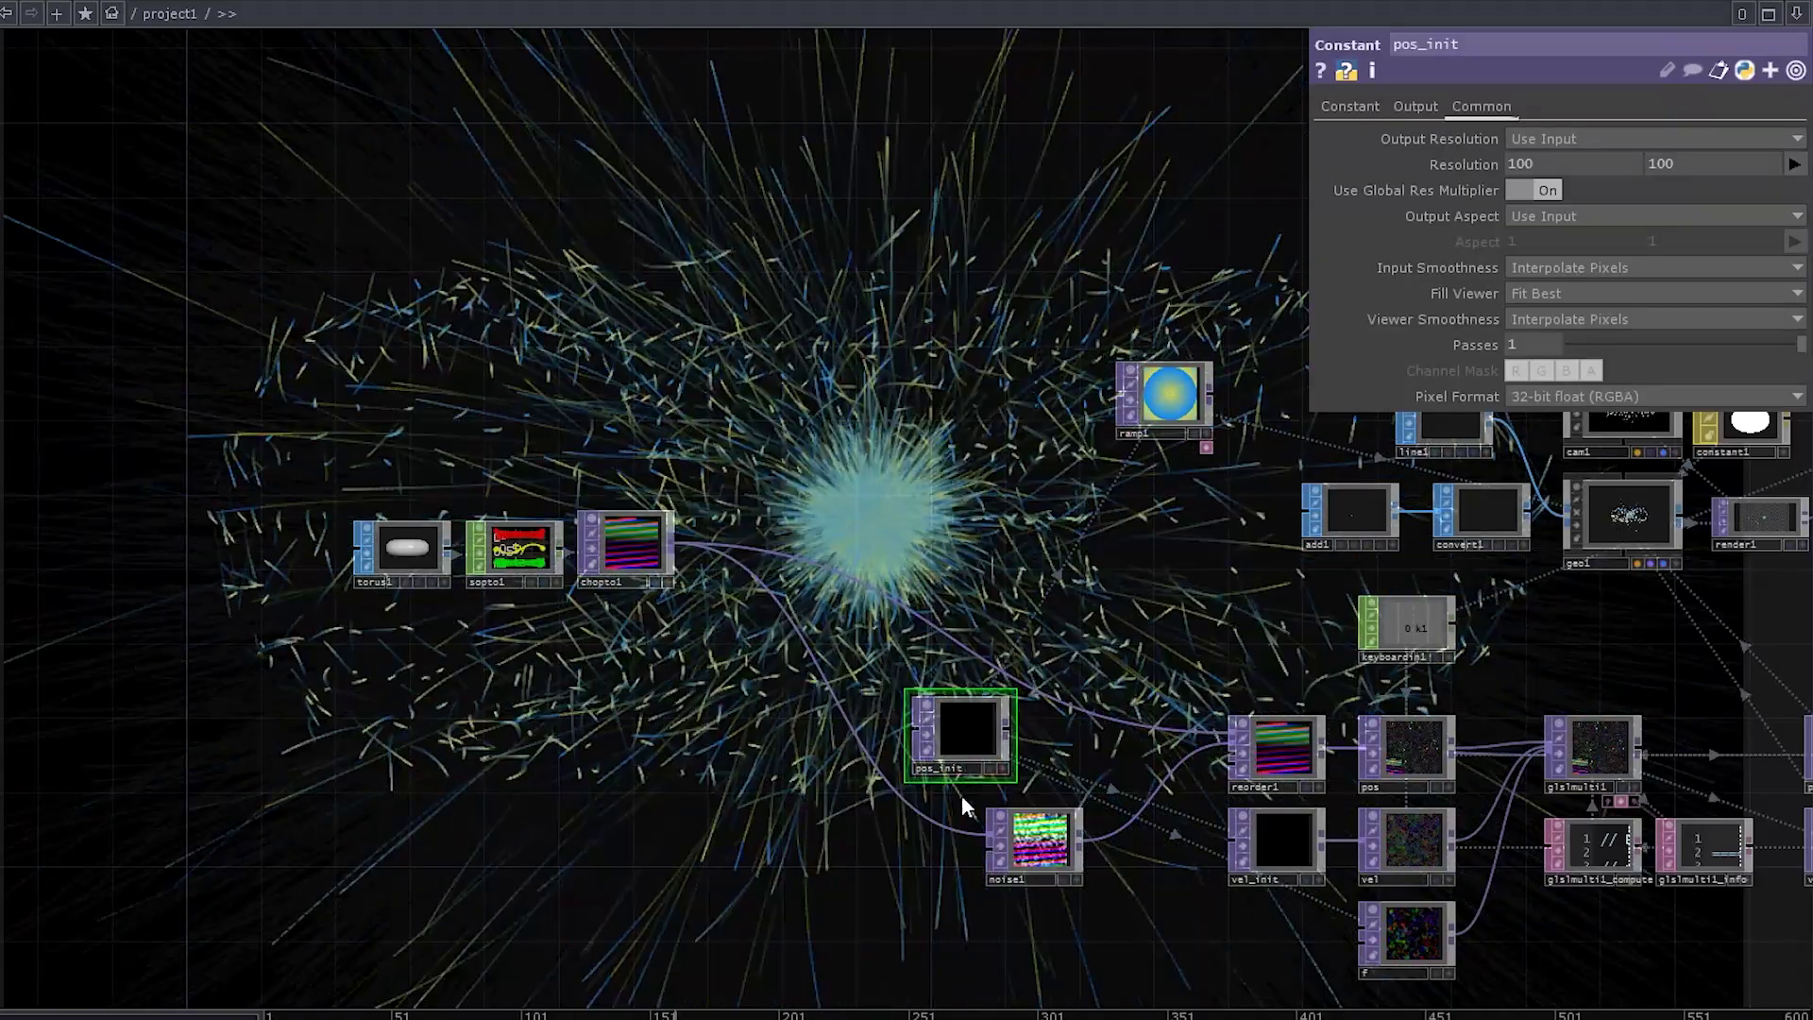
Inspect geo1's error details and the node information of pos_init.
{"action": "scroll", "coordinate": [873, 526], "scroll_direction": "down", "scroll_amount": 2}
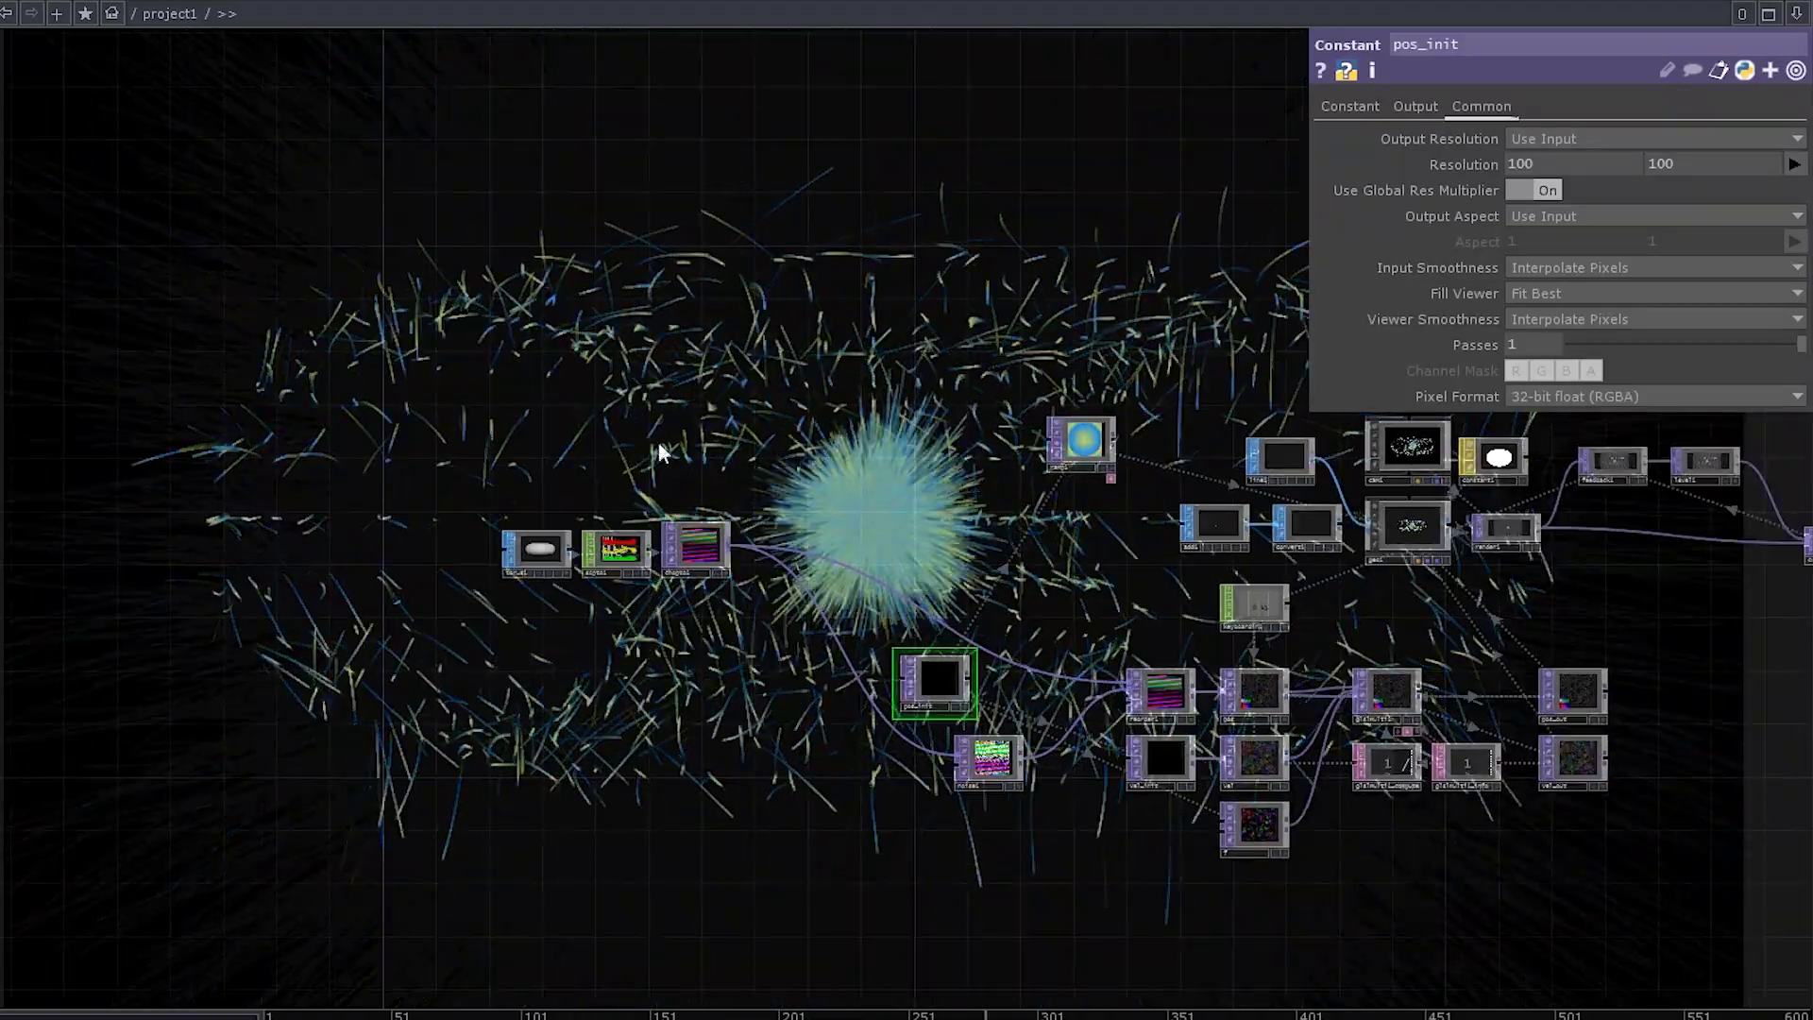
{"action": "scroll", "coordinate": [908, 457], "scroll_direction": "up", "scroll_amount": 2}
{"action": "left_click_drag", "start_coordinate": [984, 450], "coordinate": [696, 455]}
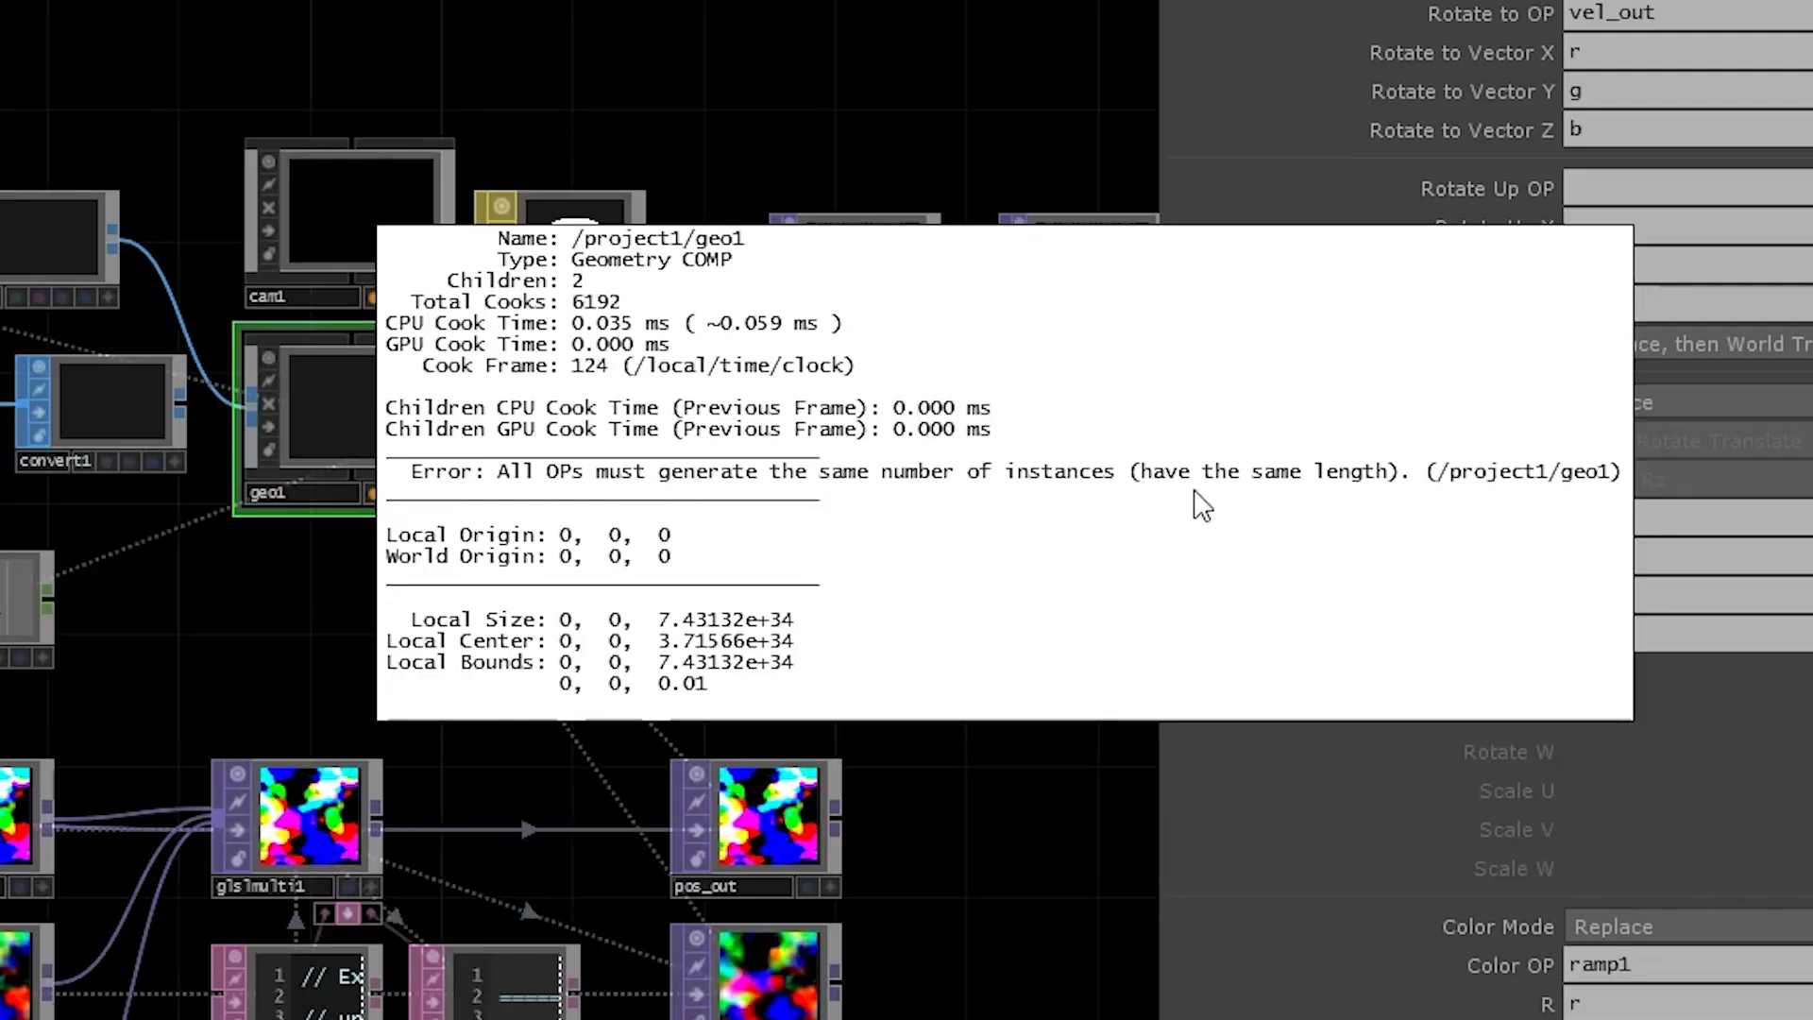
{"action": "middle_click", "coordinate": [784, 401]}
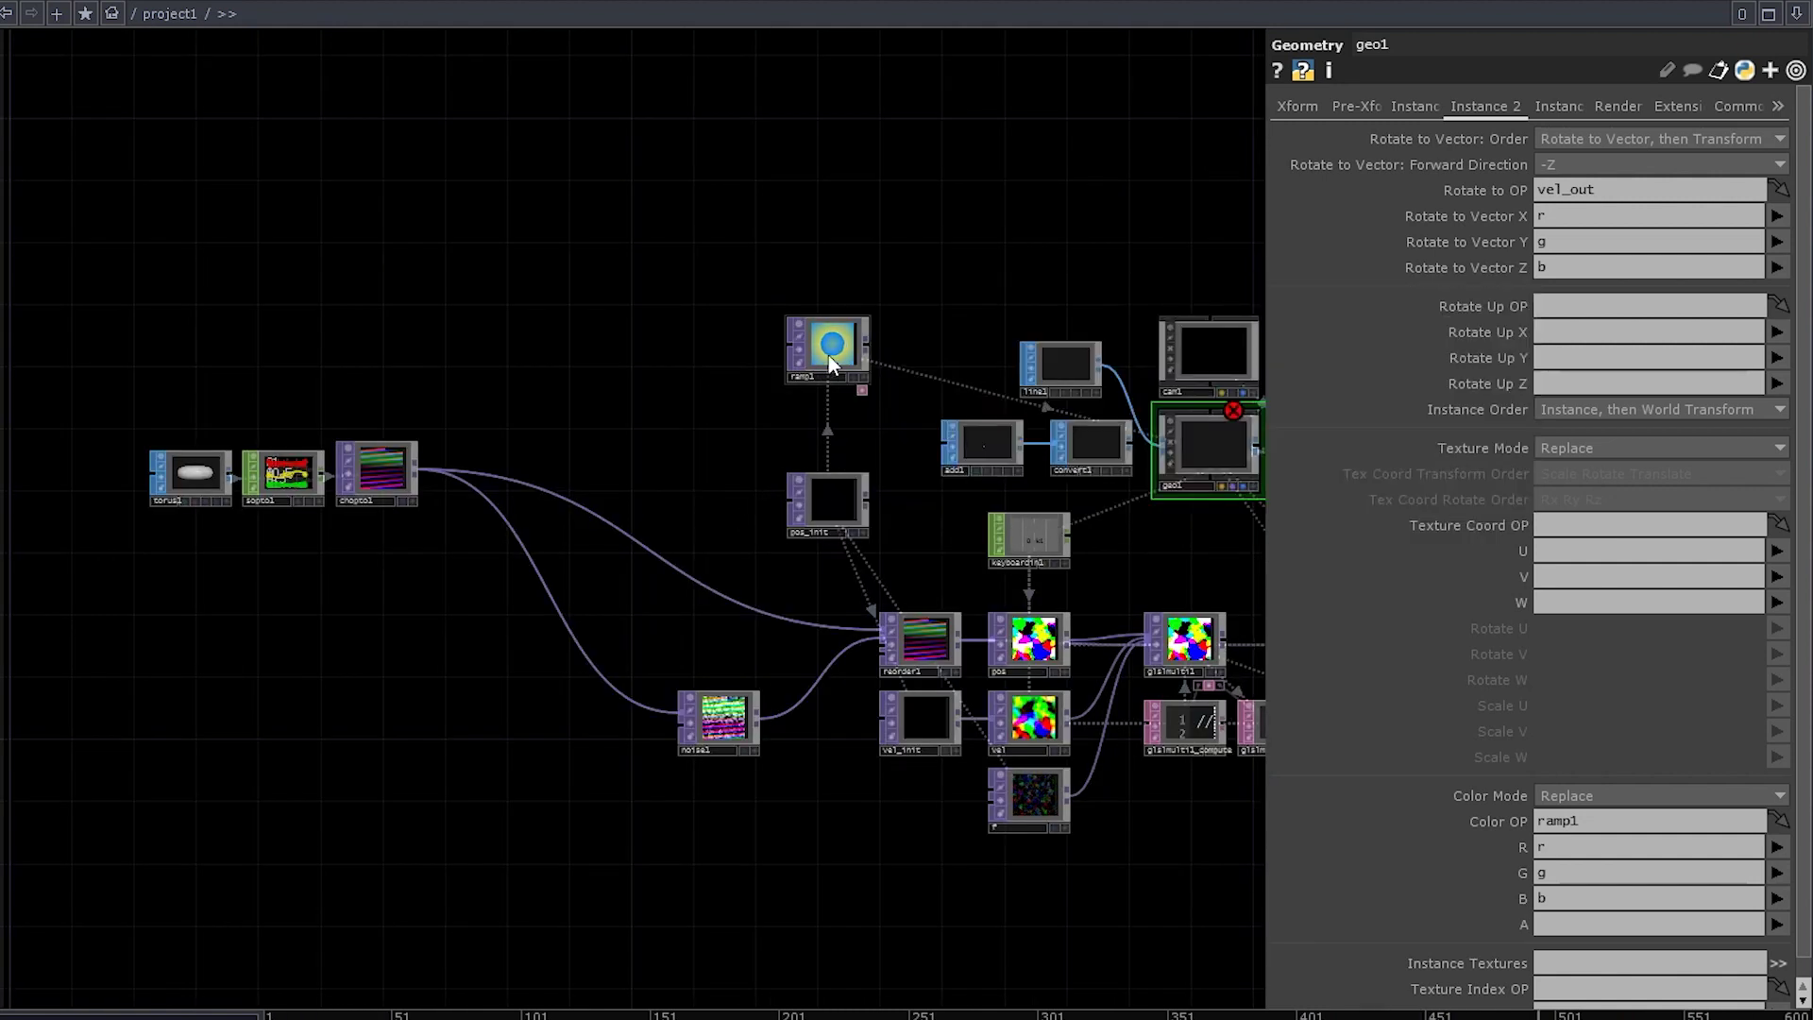
{"action": "middle_click", "coordinate": [831, 507]}
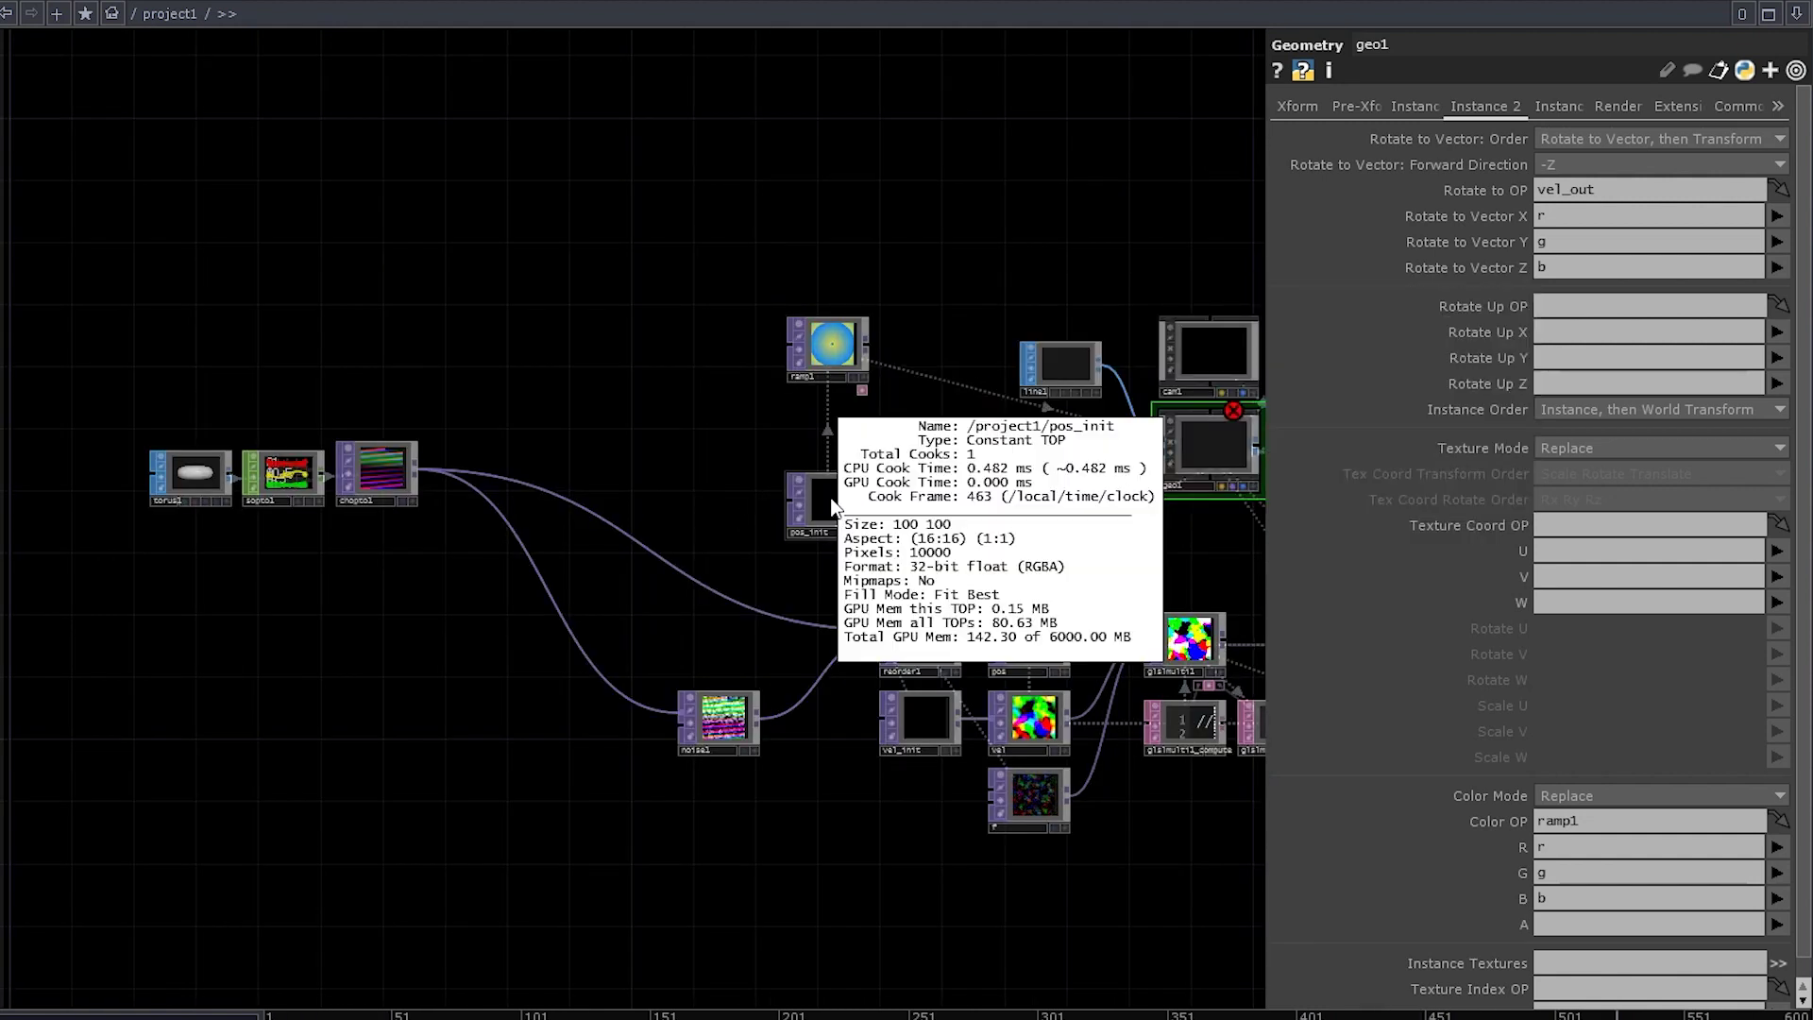
Set pos_init's resolution to 29 by 29.
{"action": "left_click", "coordinate": [830, 498]}
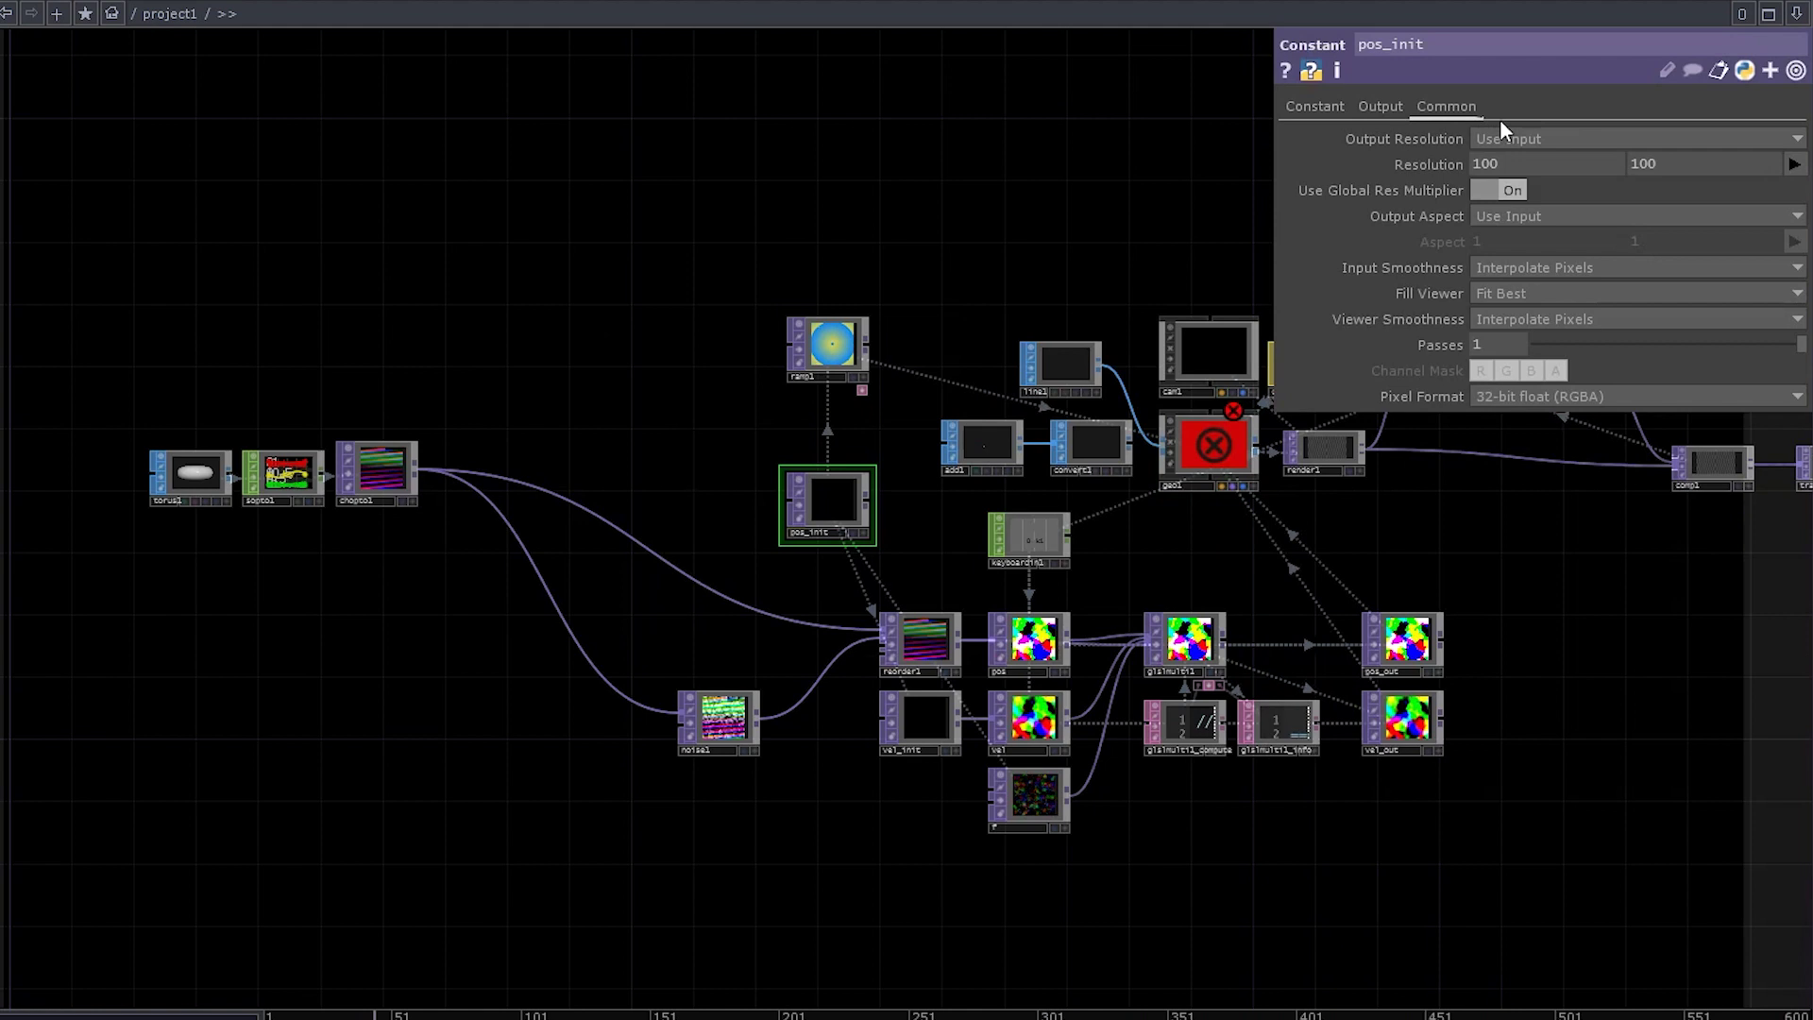
{"action": "left_click", "coordinate": [1664, 162]}
{"action": "type", "text": "29"}
{"action": "key", "text": "Return"}
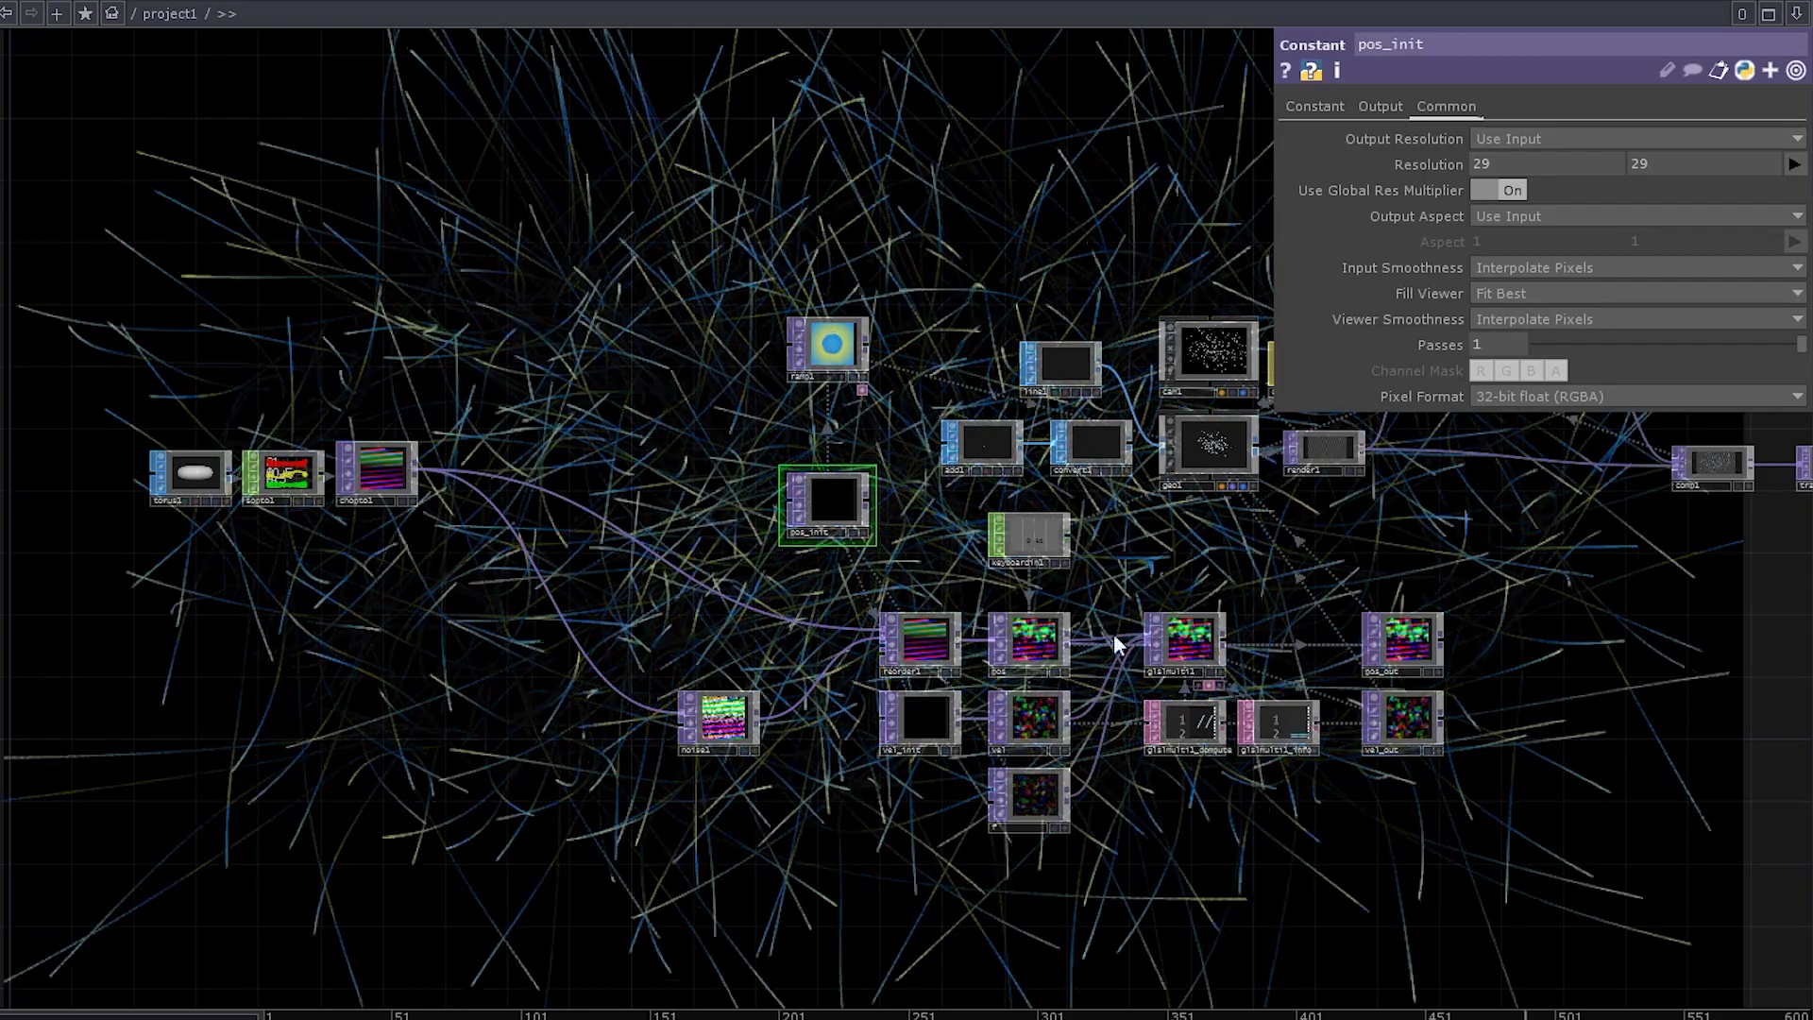
Add a Constant CHOP in the free space between chopto1 and ramp1.
{"action": "left_click_drag", "start_coordinate": [413, 623], "coordinate": [535, 643]}
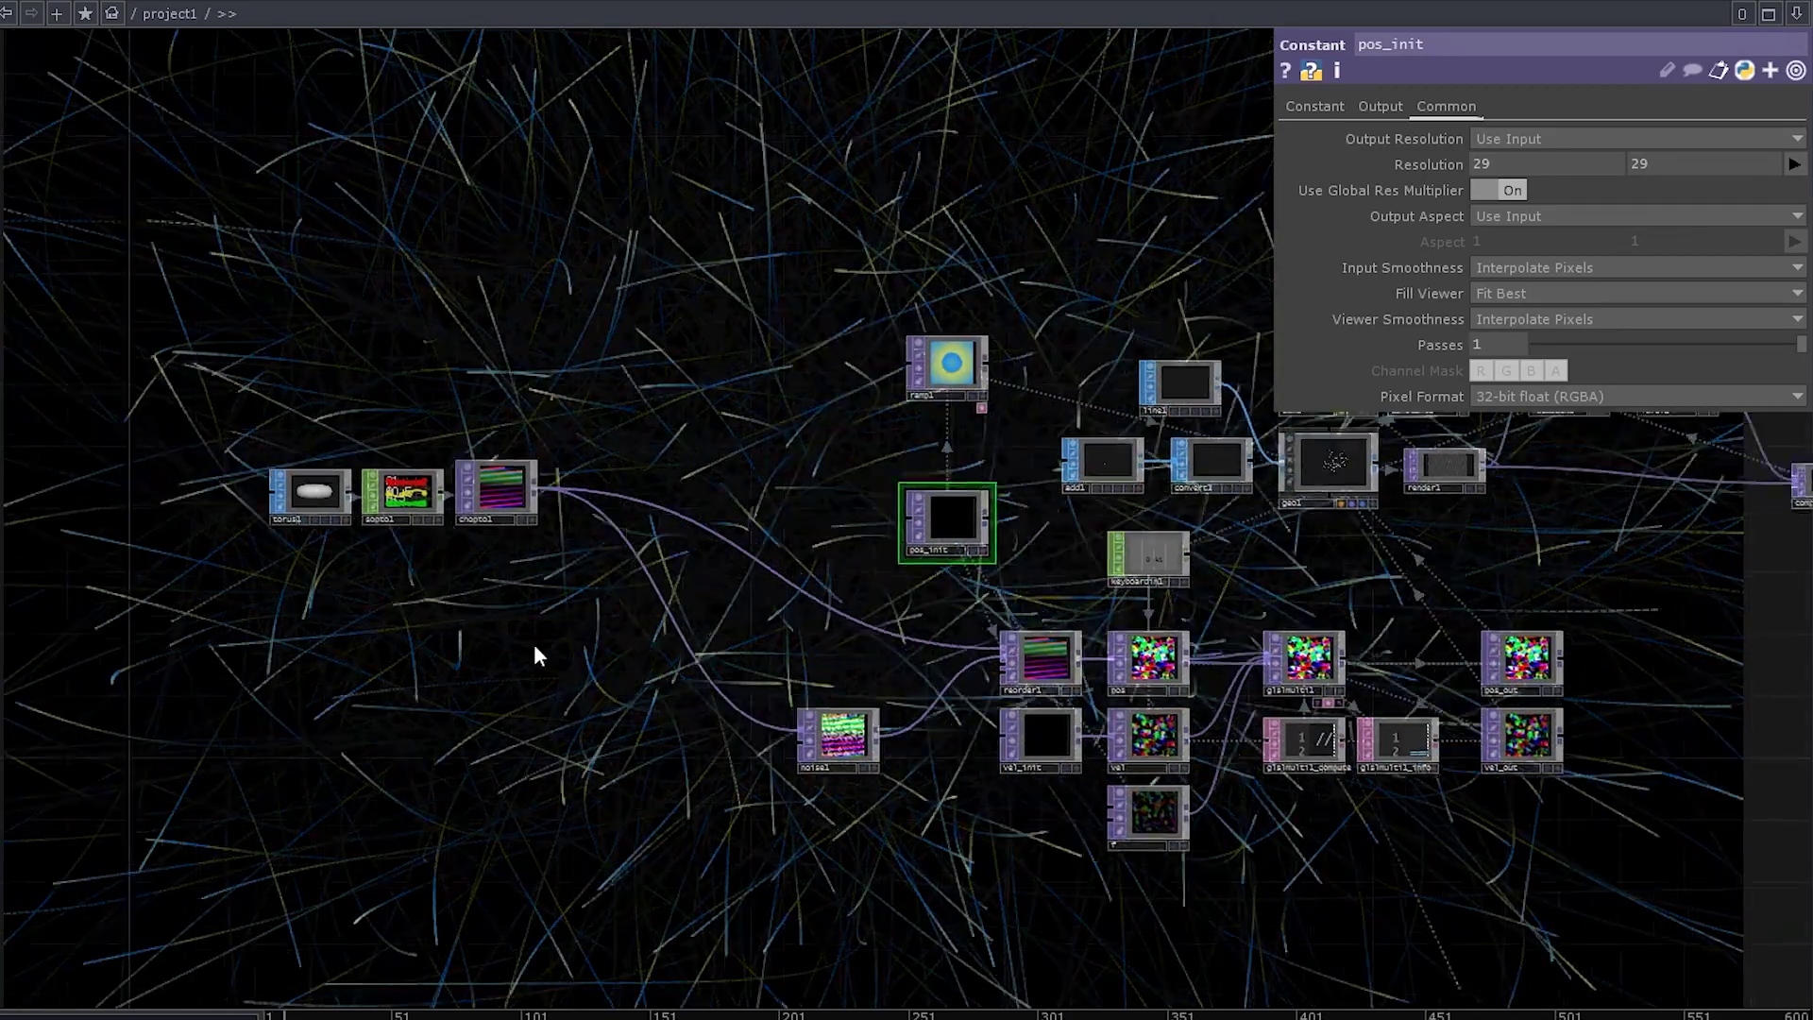
{"action": "scroll", "coordinate": [244, 272], "scroll_direction": "up", "scroll_amount": 3}
{"action": "key", "text": "Tab"}
{"action": "left_click", "coordinate": [568, 144]}
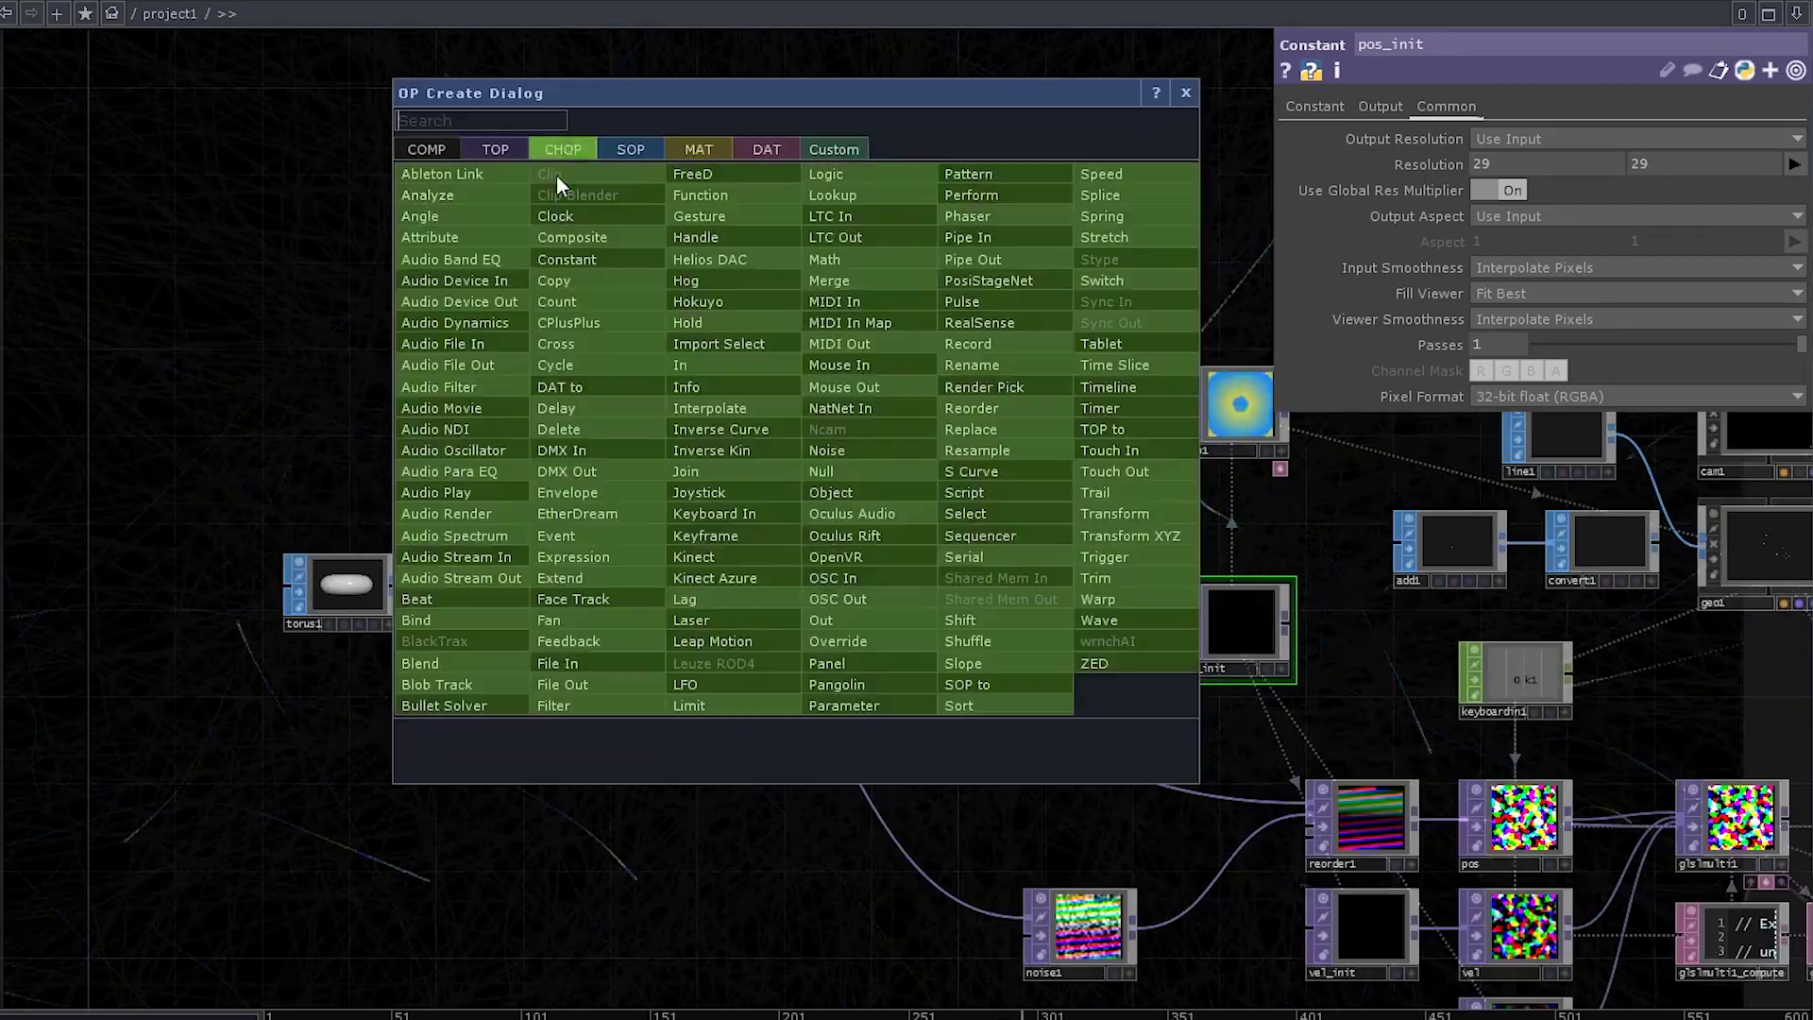
{"action": "left_click", "coordinate": [567, 259]}
{"action": "left_click", "coordinate": [988, 450]}
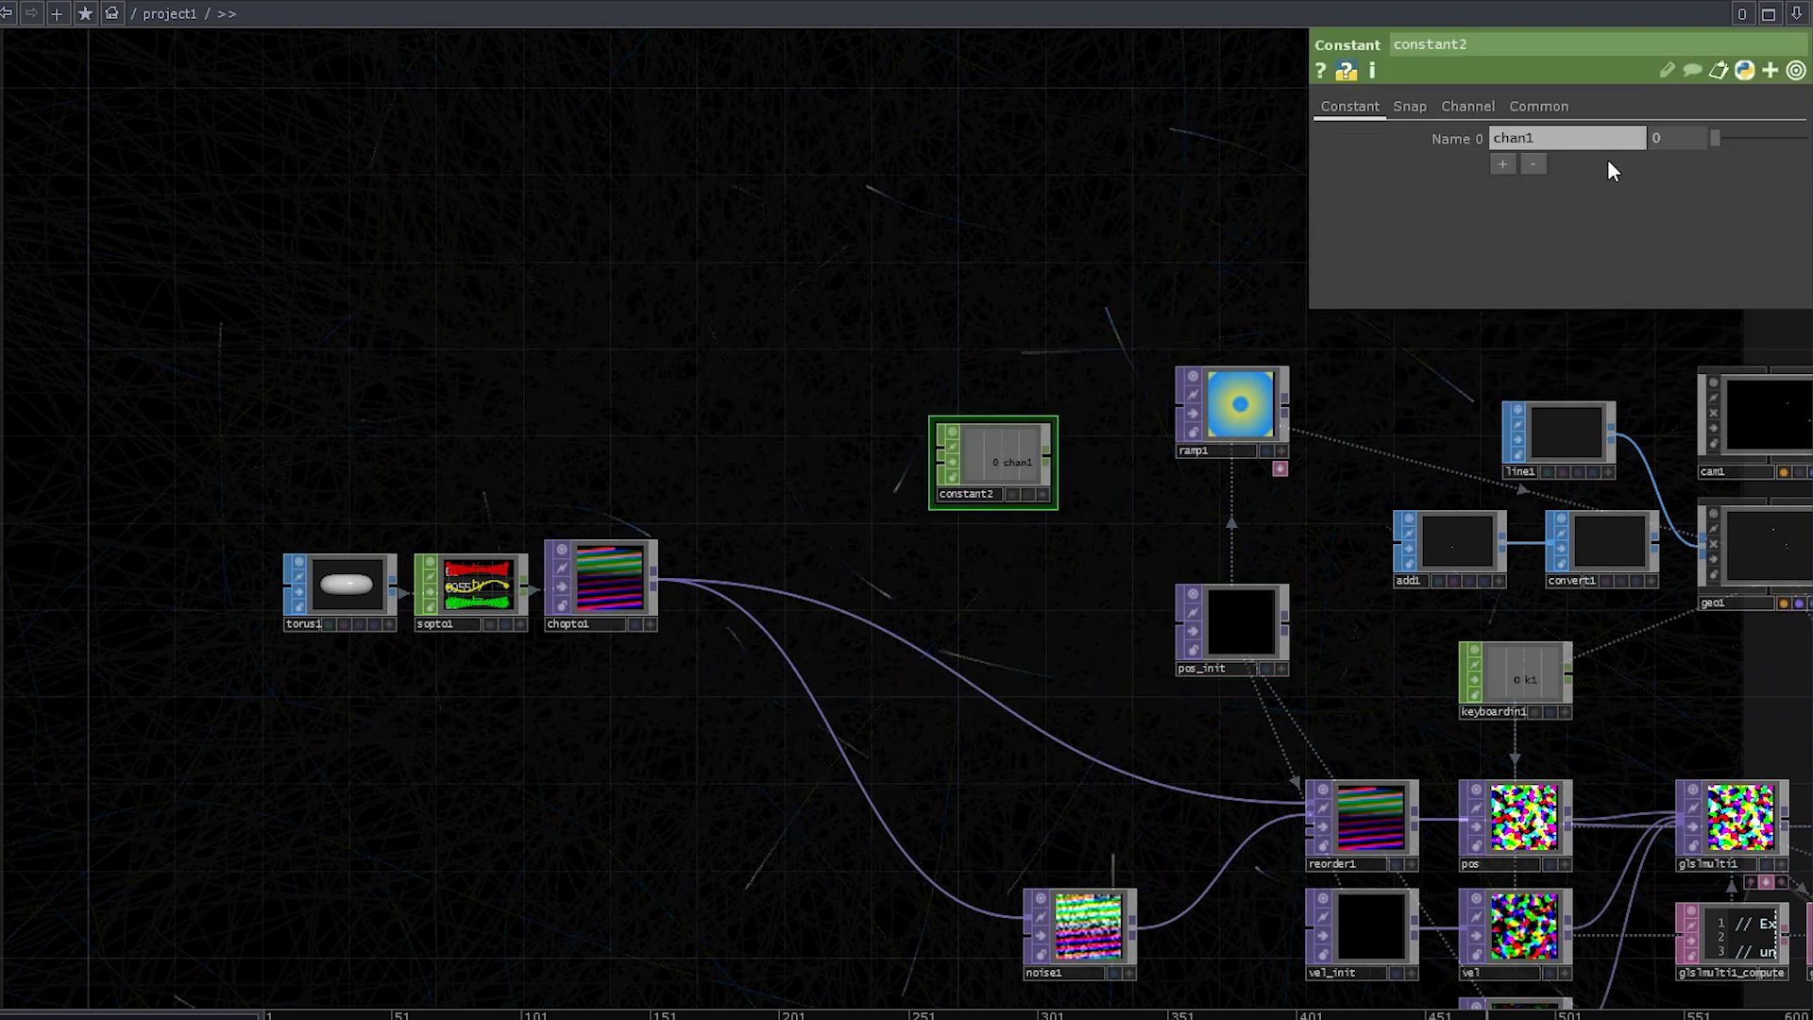
Name constant2's channel sizePx and set its value to the expression op("chopto1").width.
{"action": "type", "text": "sizePx"}
{"action": "key", "text": "Return"}
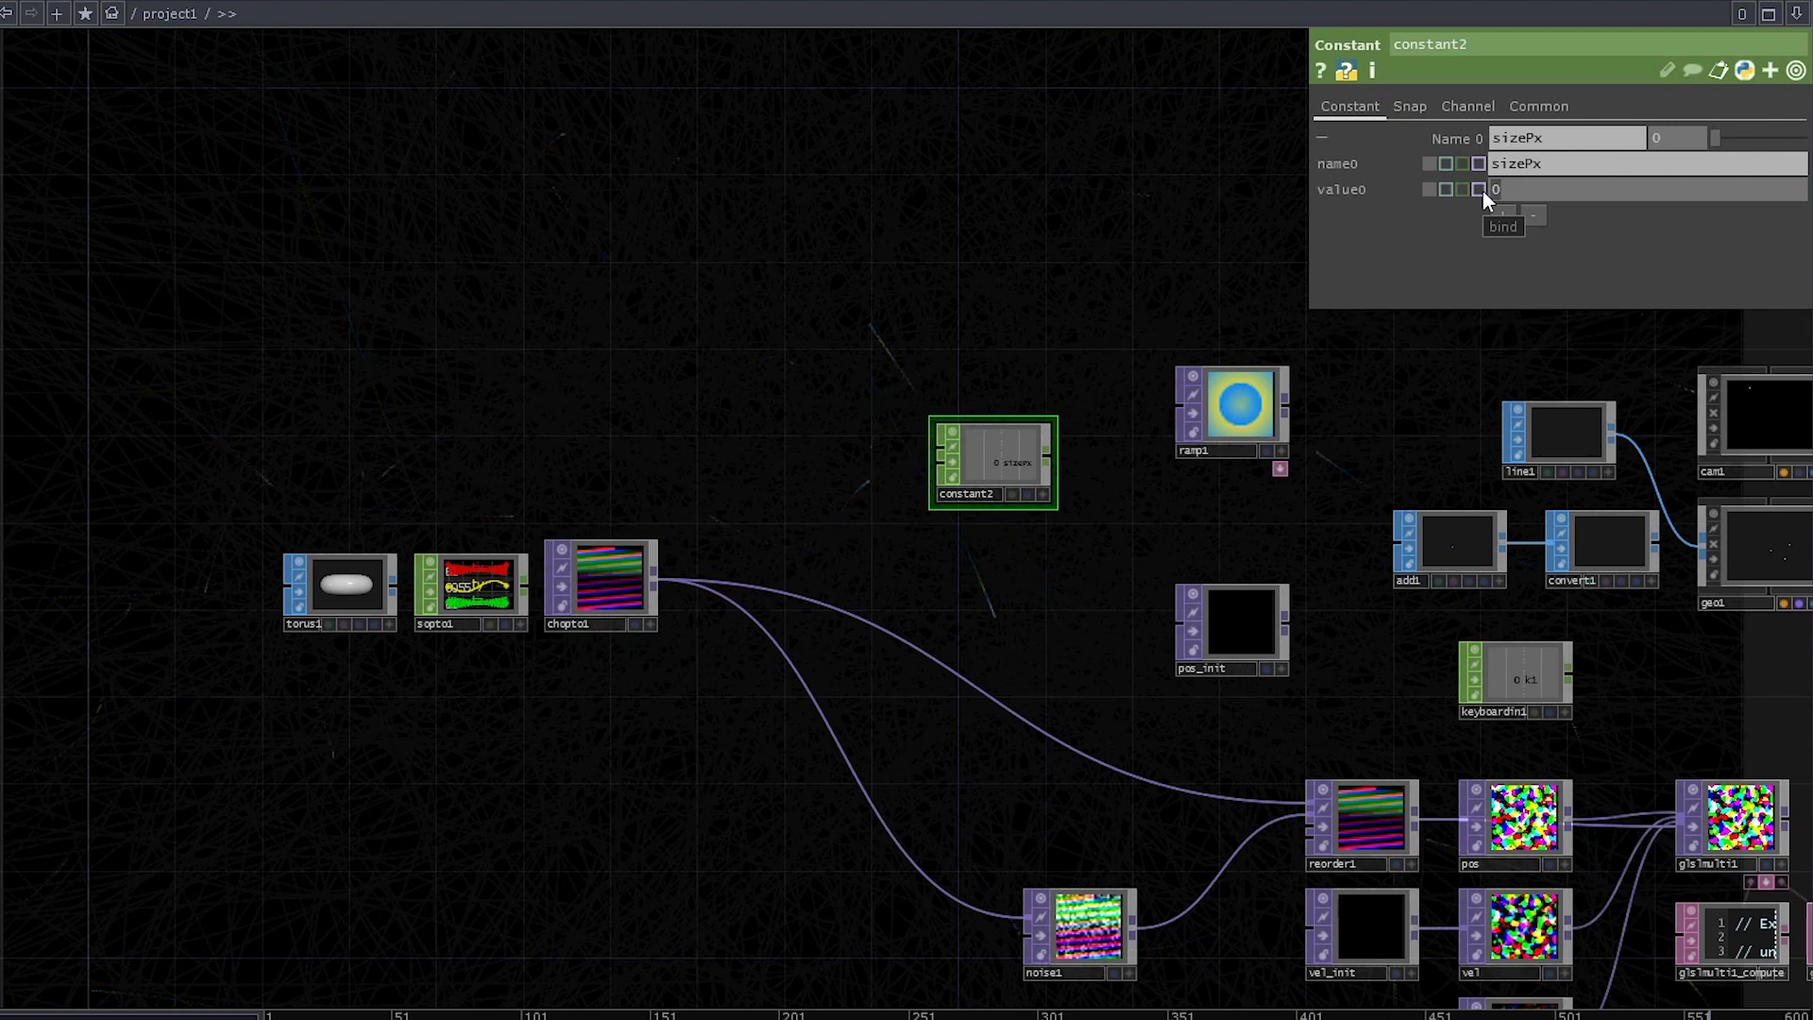
{"action": "left_click", "coordinate": [1483, 191]}
{"action": "type", "text": "op(\""}
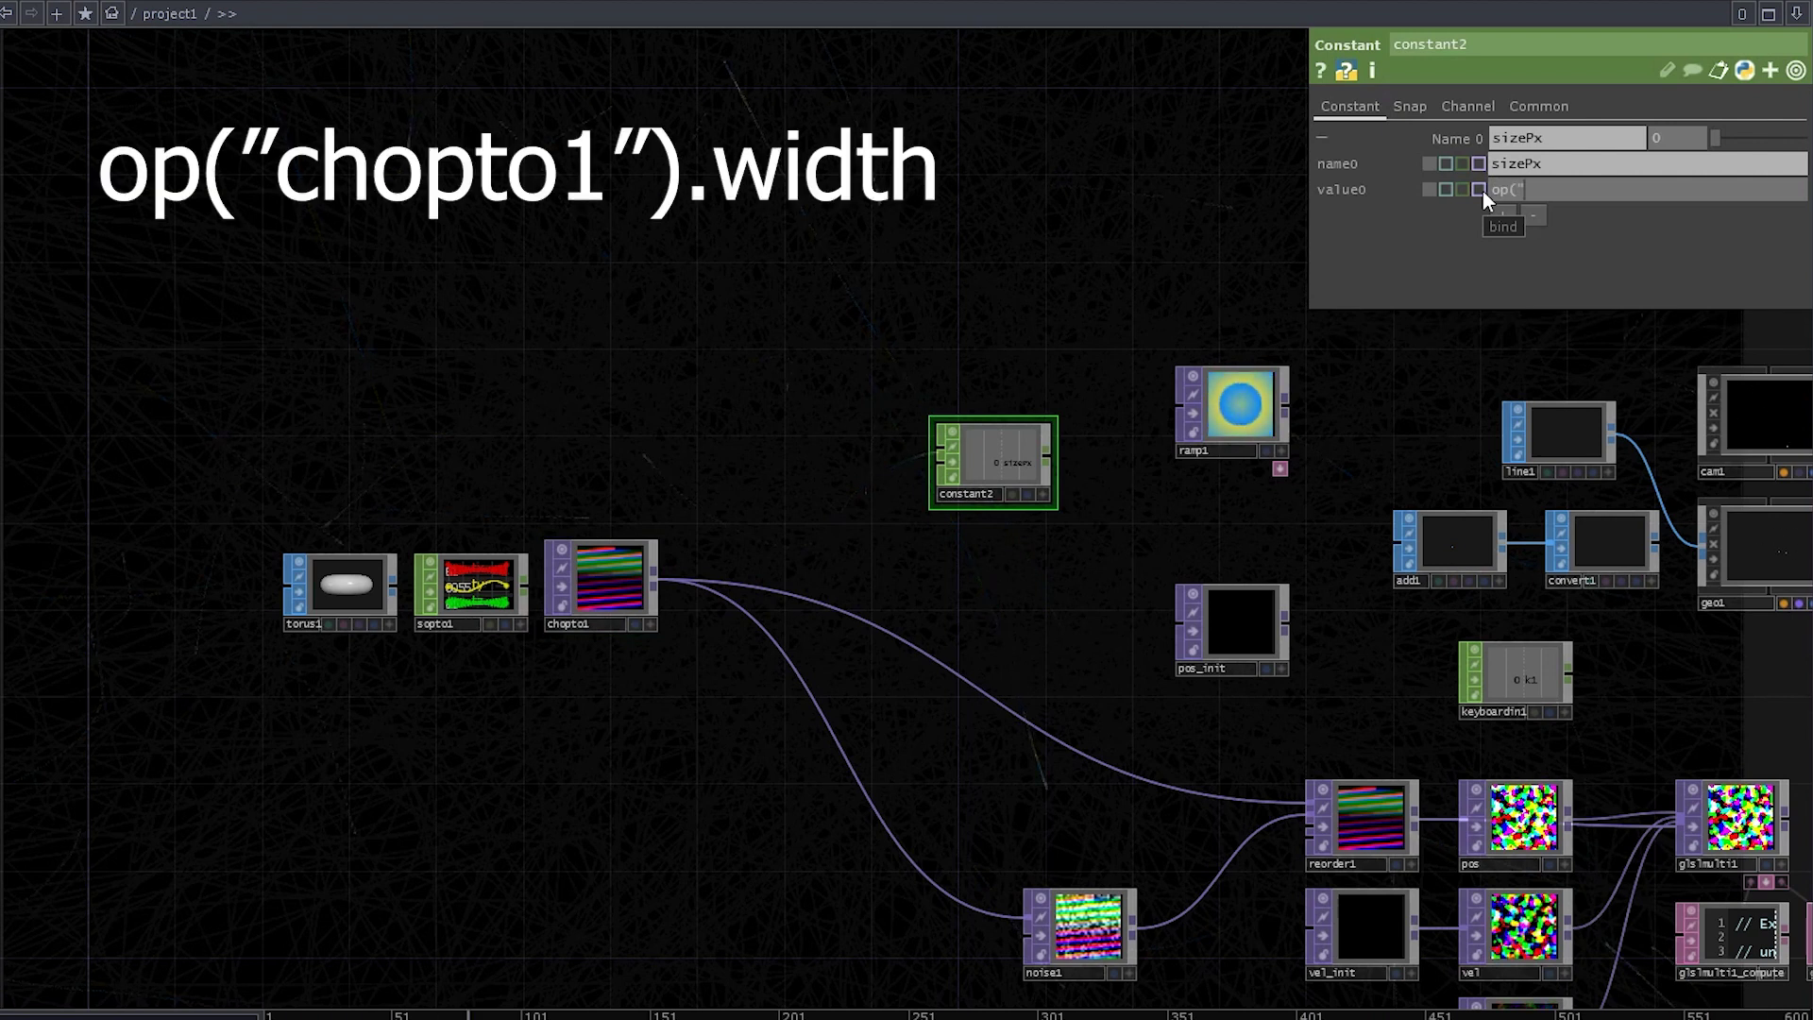
{"action": "type", "text": "chopto1\").width"}
{"action": "key", "text": "Return"}
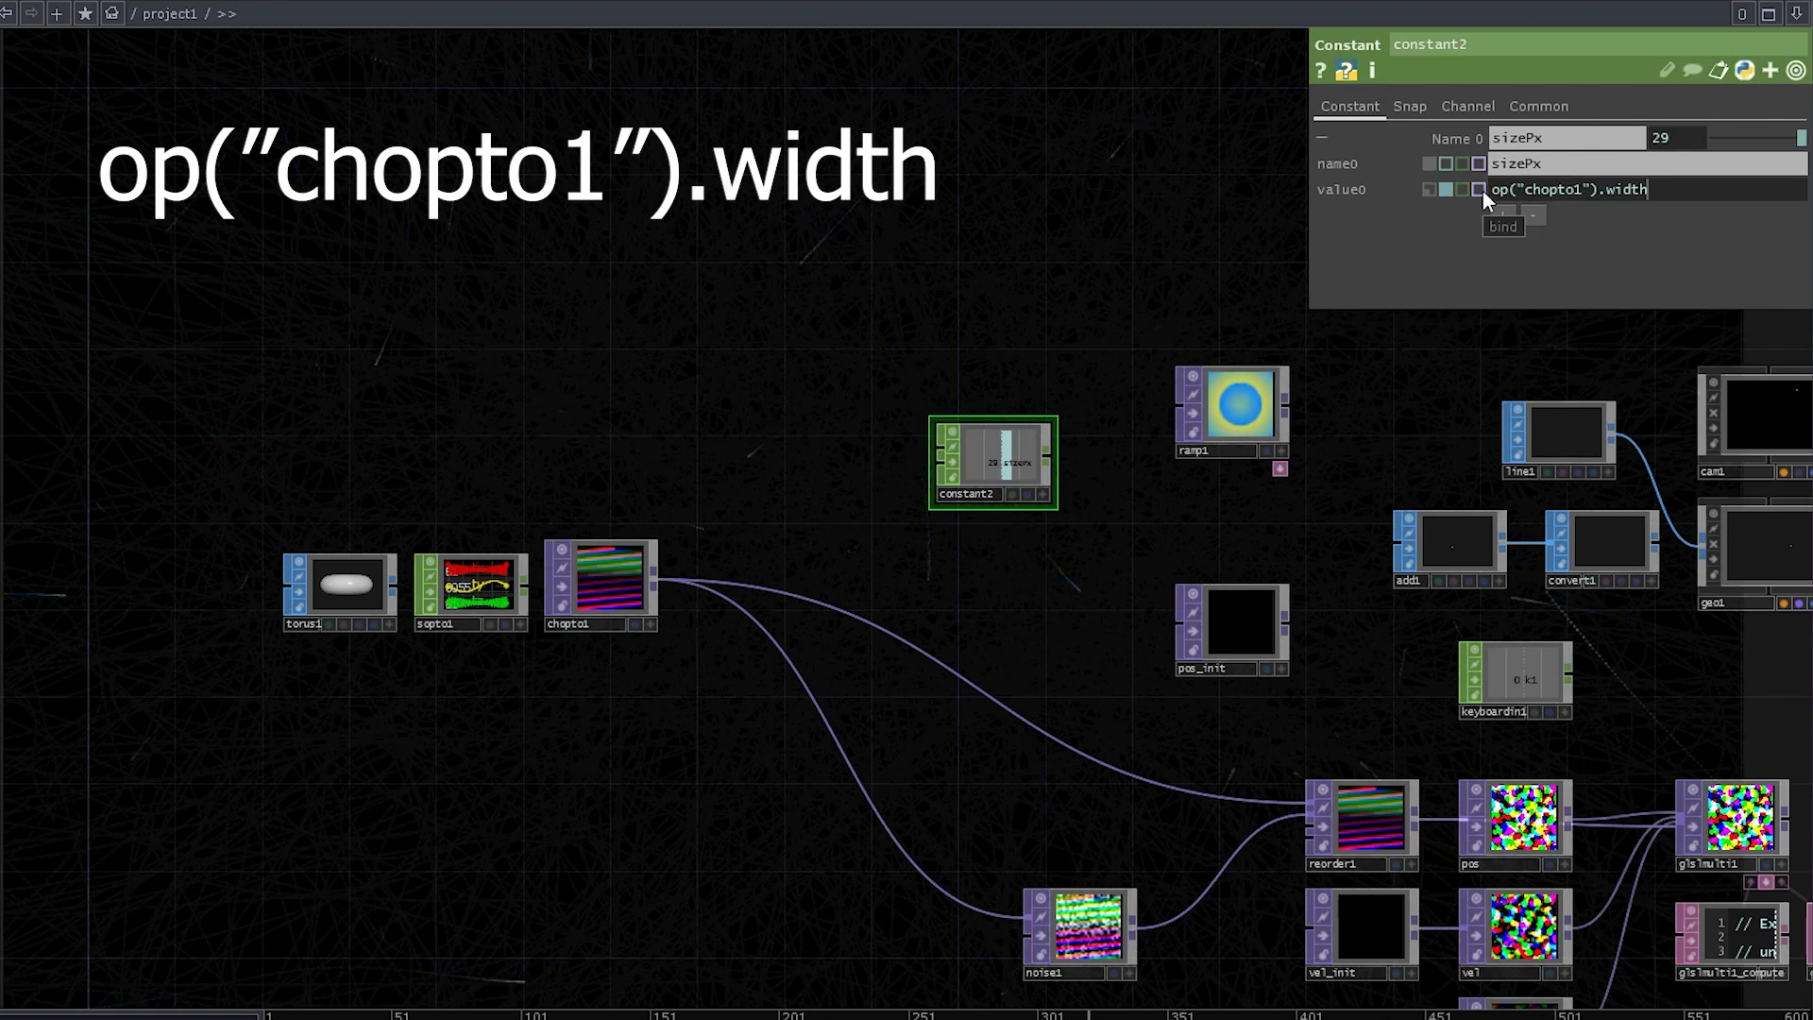
{"action": "left_click", "coordinate": [1453, 142]}
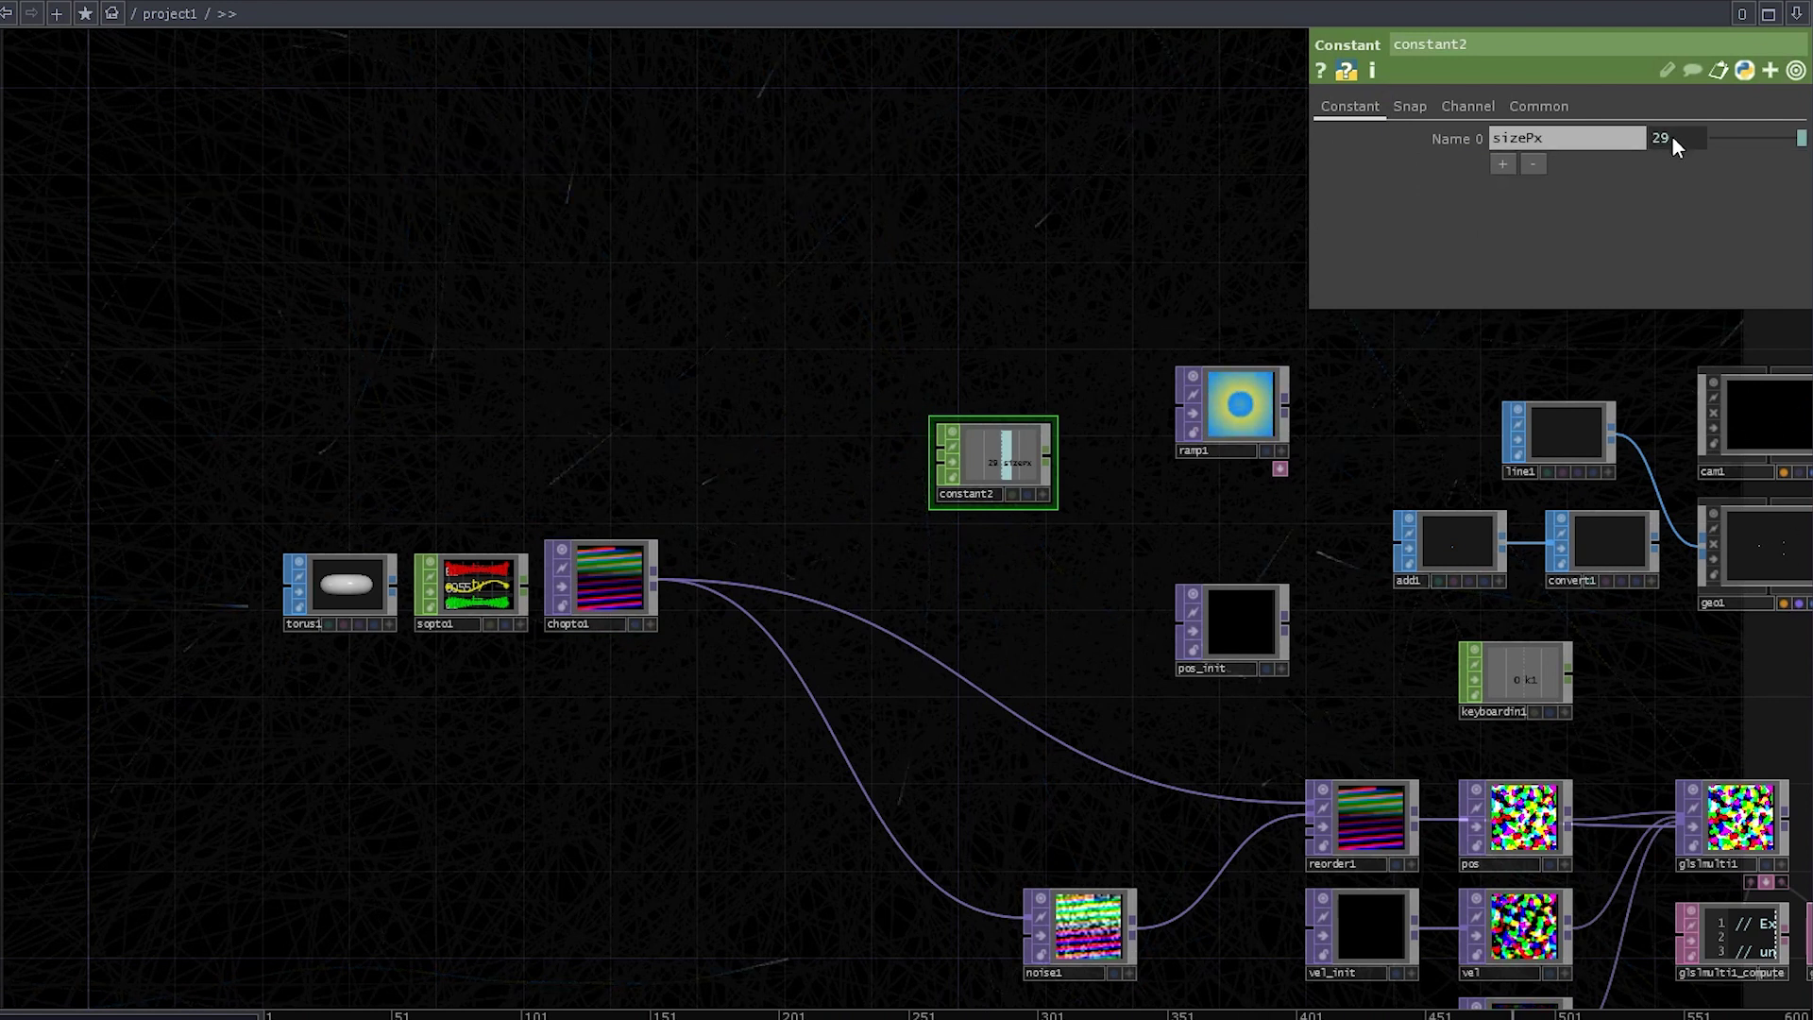
Copy constant2's sizePx value and paste it as a reference into the Resolution of ramp1 and vel_init.
{"action": "right_click", "coordinate": [1673, 138]}
{"action": "left_click", "coordinate": [1404, 72]}
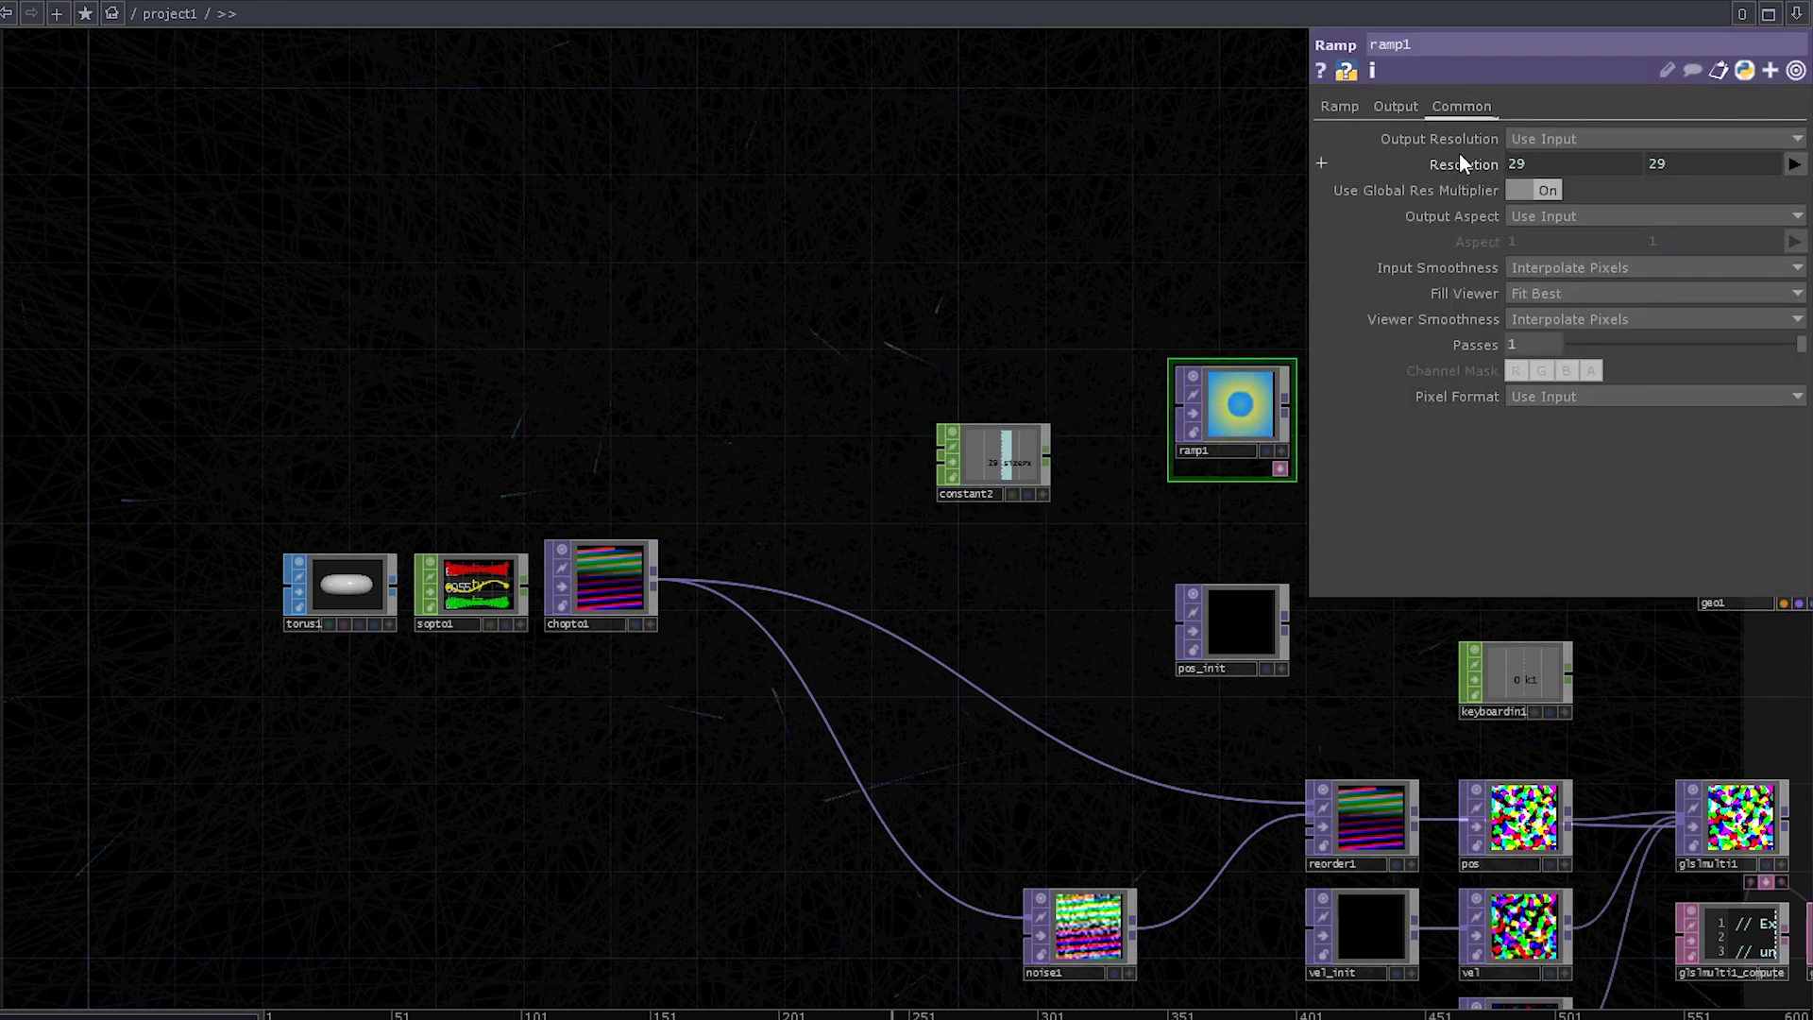
{"action": "right_click", "coordinate": [1461, 163]}
{"action": "left_click", "coordinate": [1511, 171]}
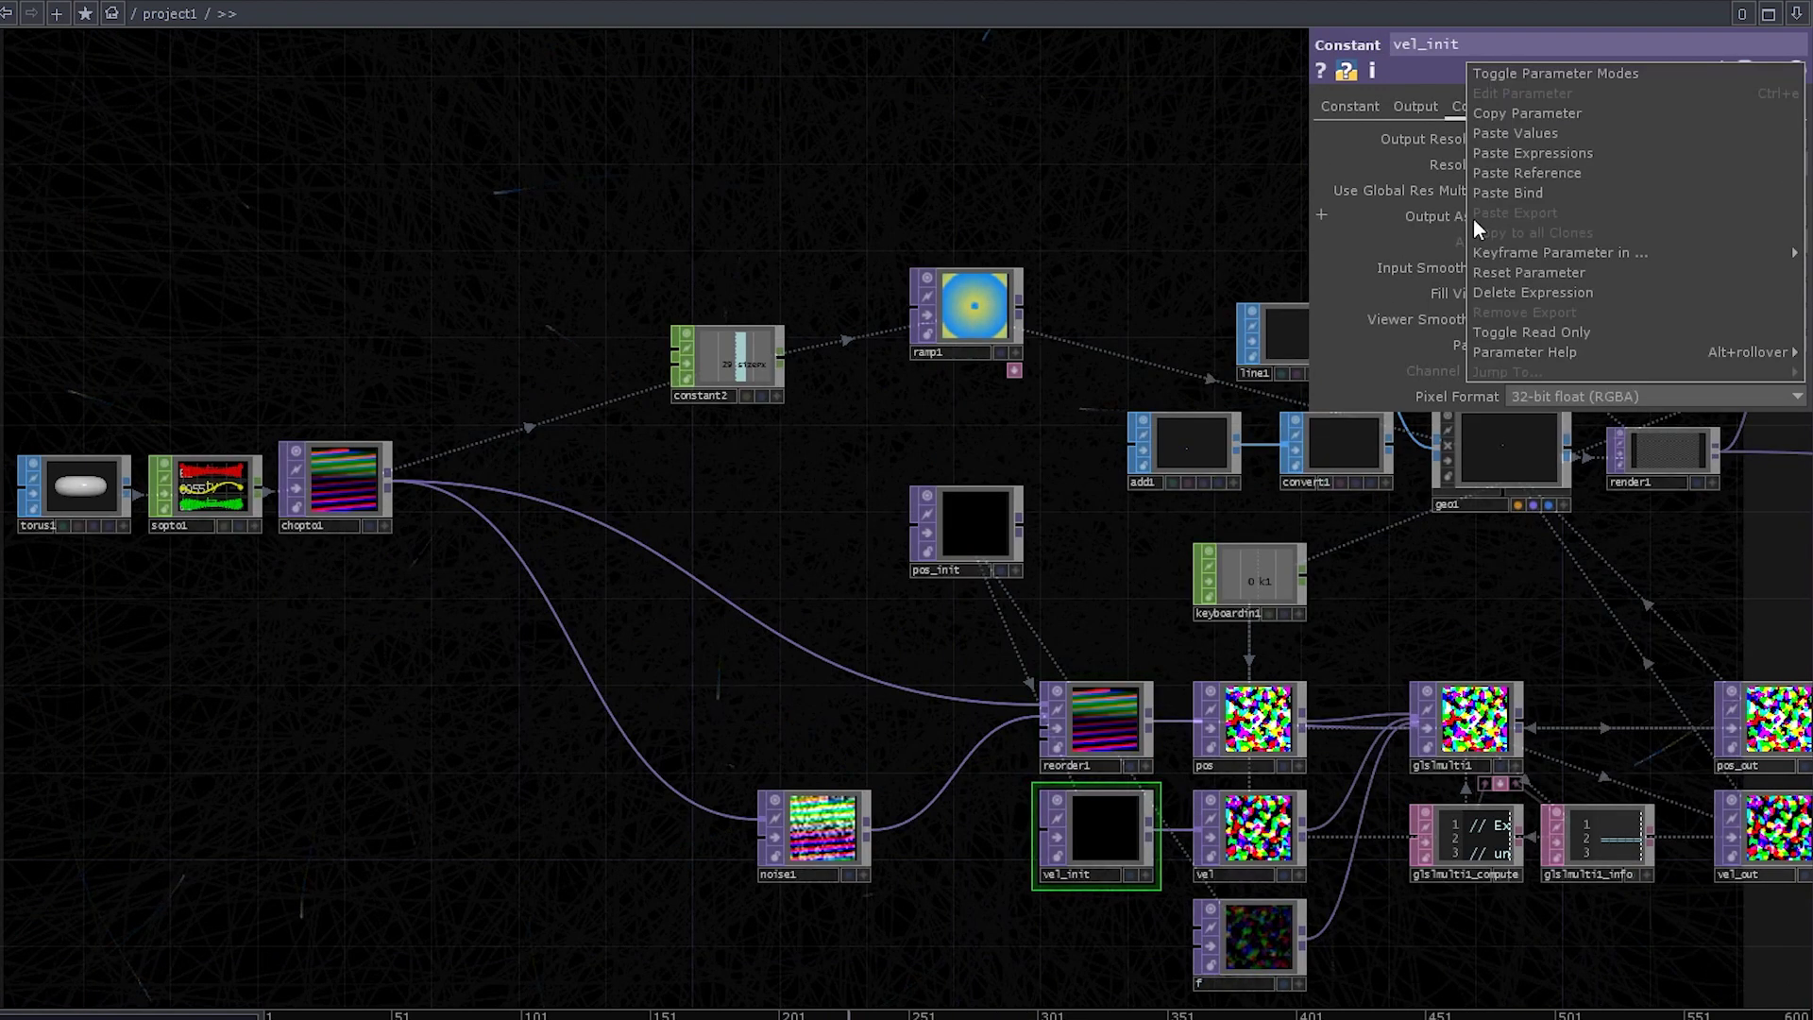
{"action": "left_click", "coordinate": [1516, 171]}
Delete the pos_init node and reset the particle simulation.
{"action": "left_click", "coordinate": [955, 540]}
{"action": "scroll", "coordinate": [956, 540], "scroll_direction": "up", "scroll_amount": 3}
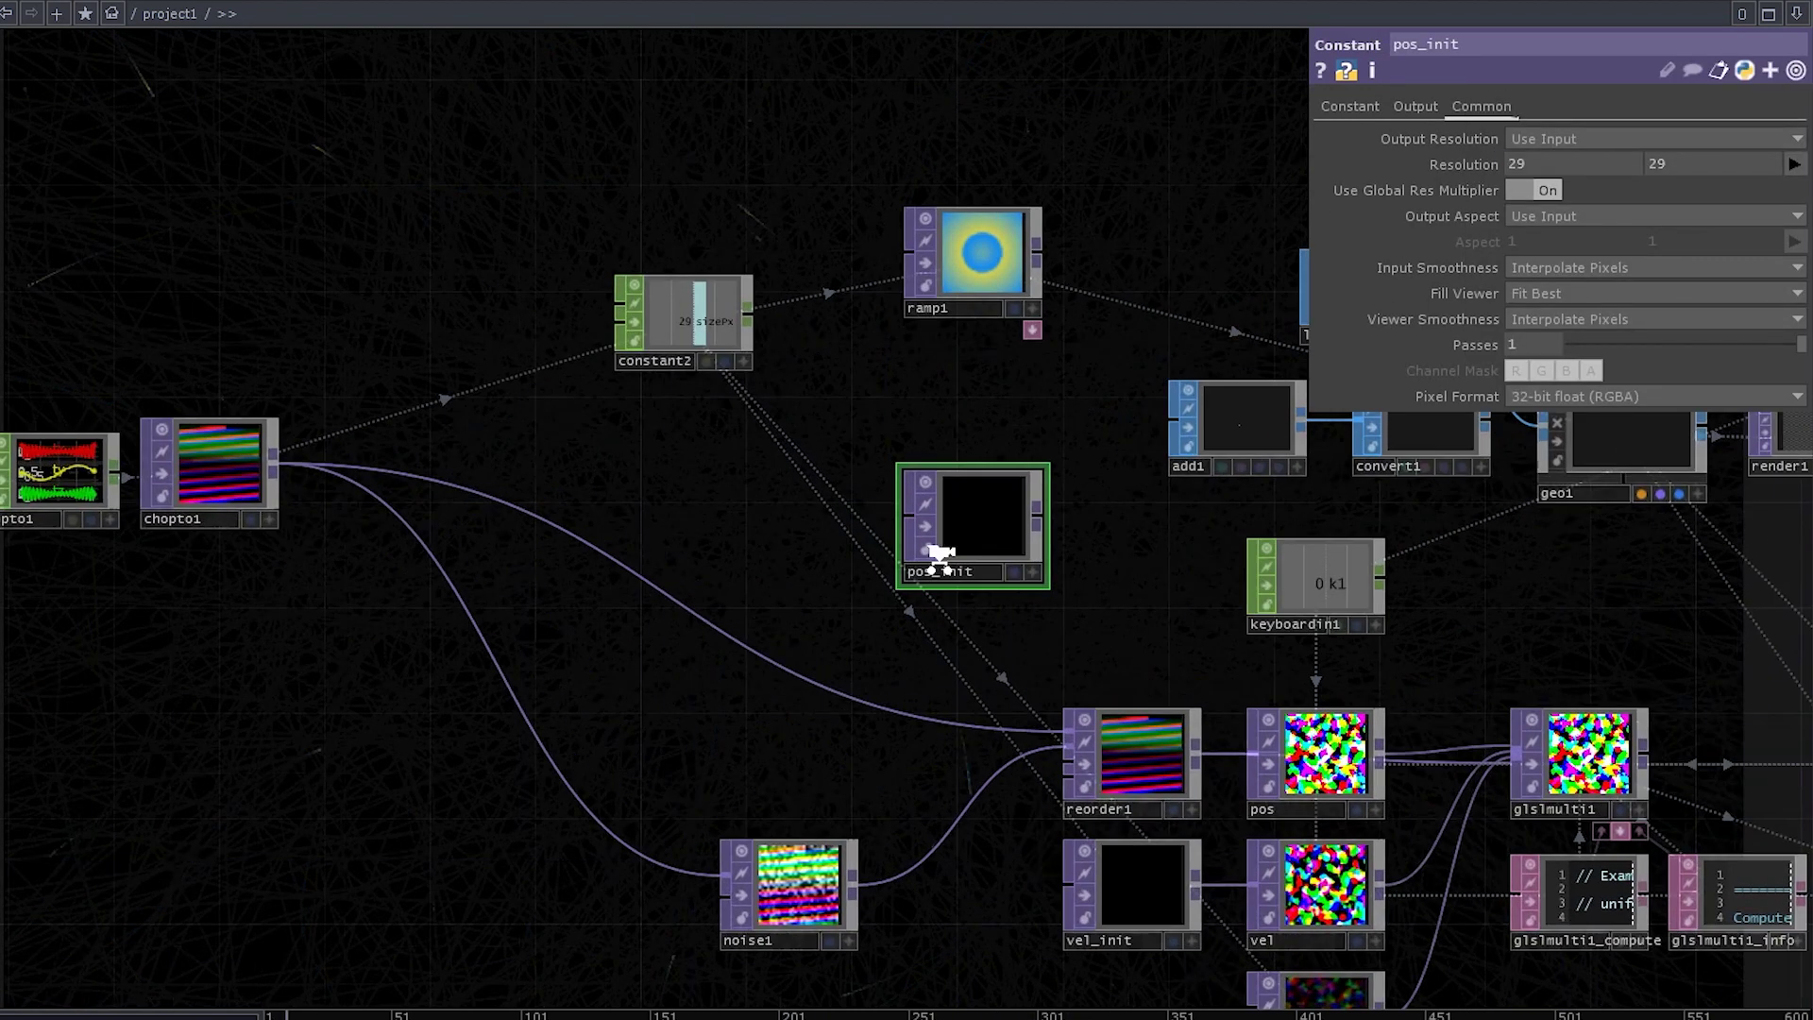
{"action": "key", "text": "Delete"}
{"action": "scroll", "coordinate": [944, 474], "scroll_direction": "down", "scroll_amount": 4}
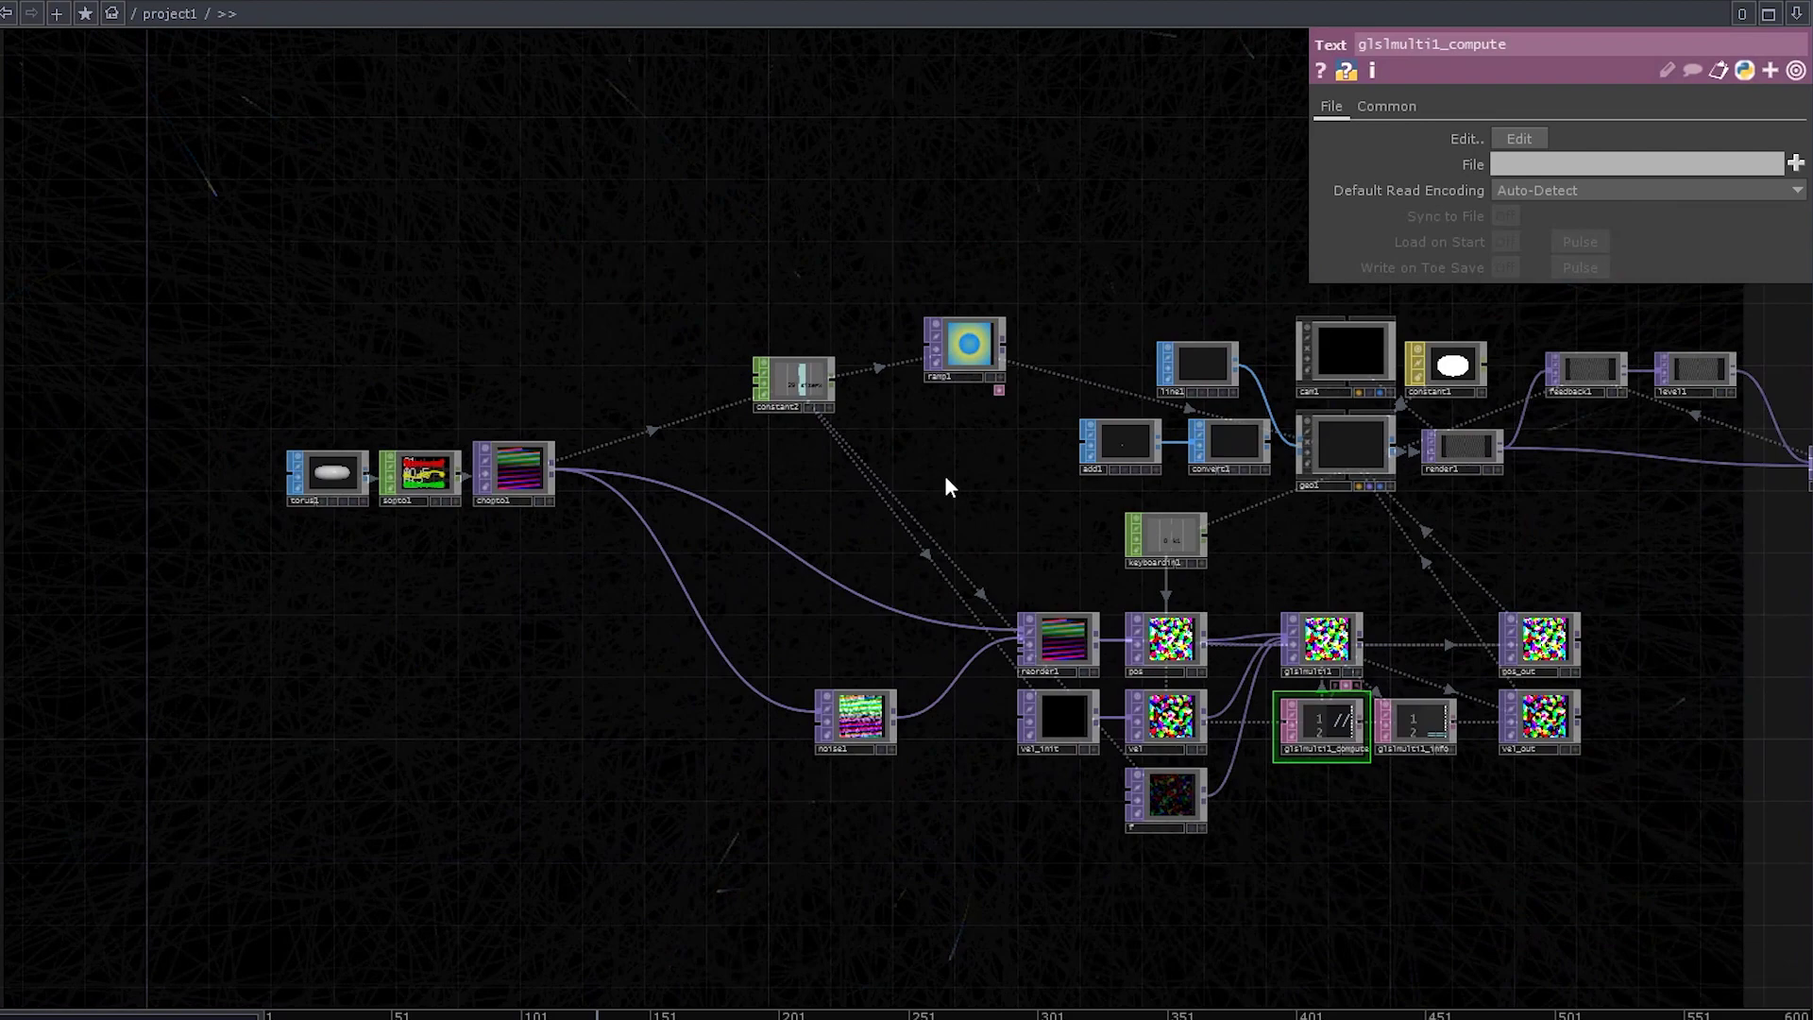
{"action": "key", "text": "1"}
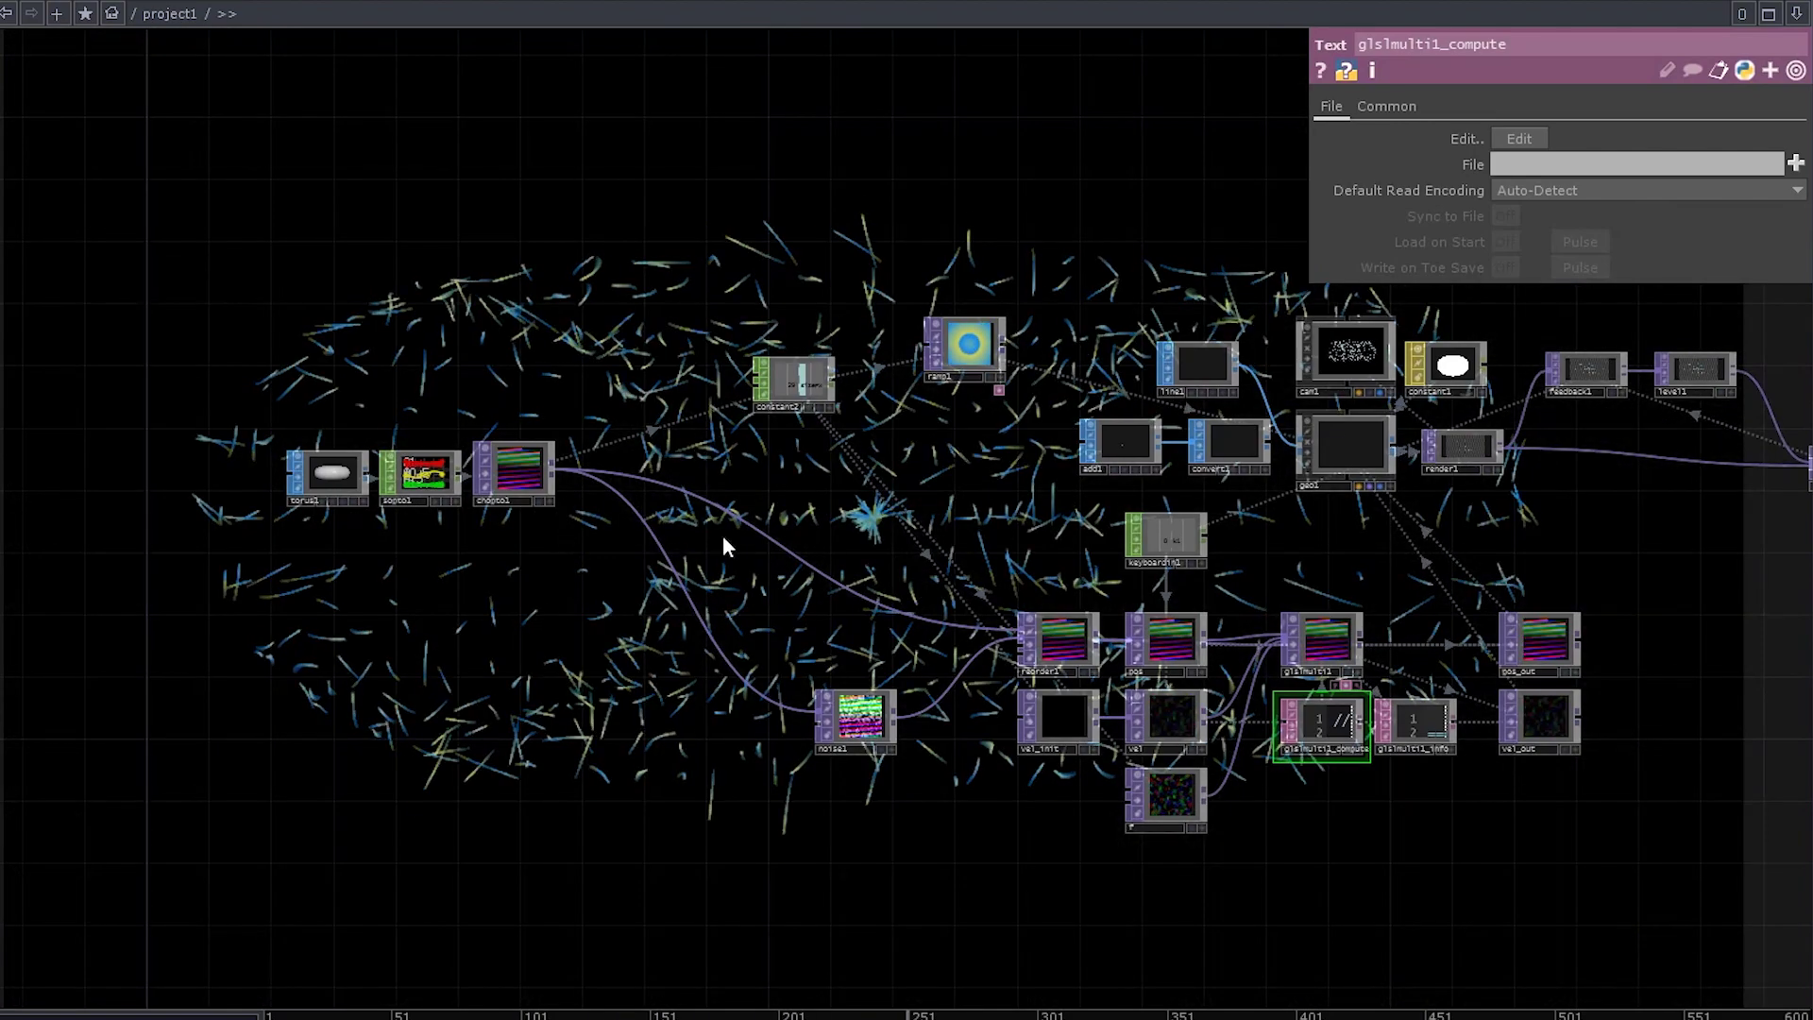
Set torus1's Rows to 13.
{"action": "left_click", "coordinate": [328, 472]}
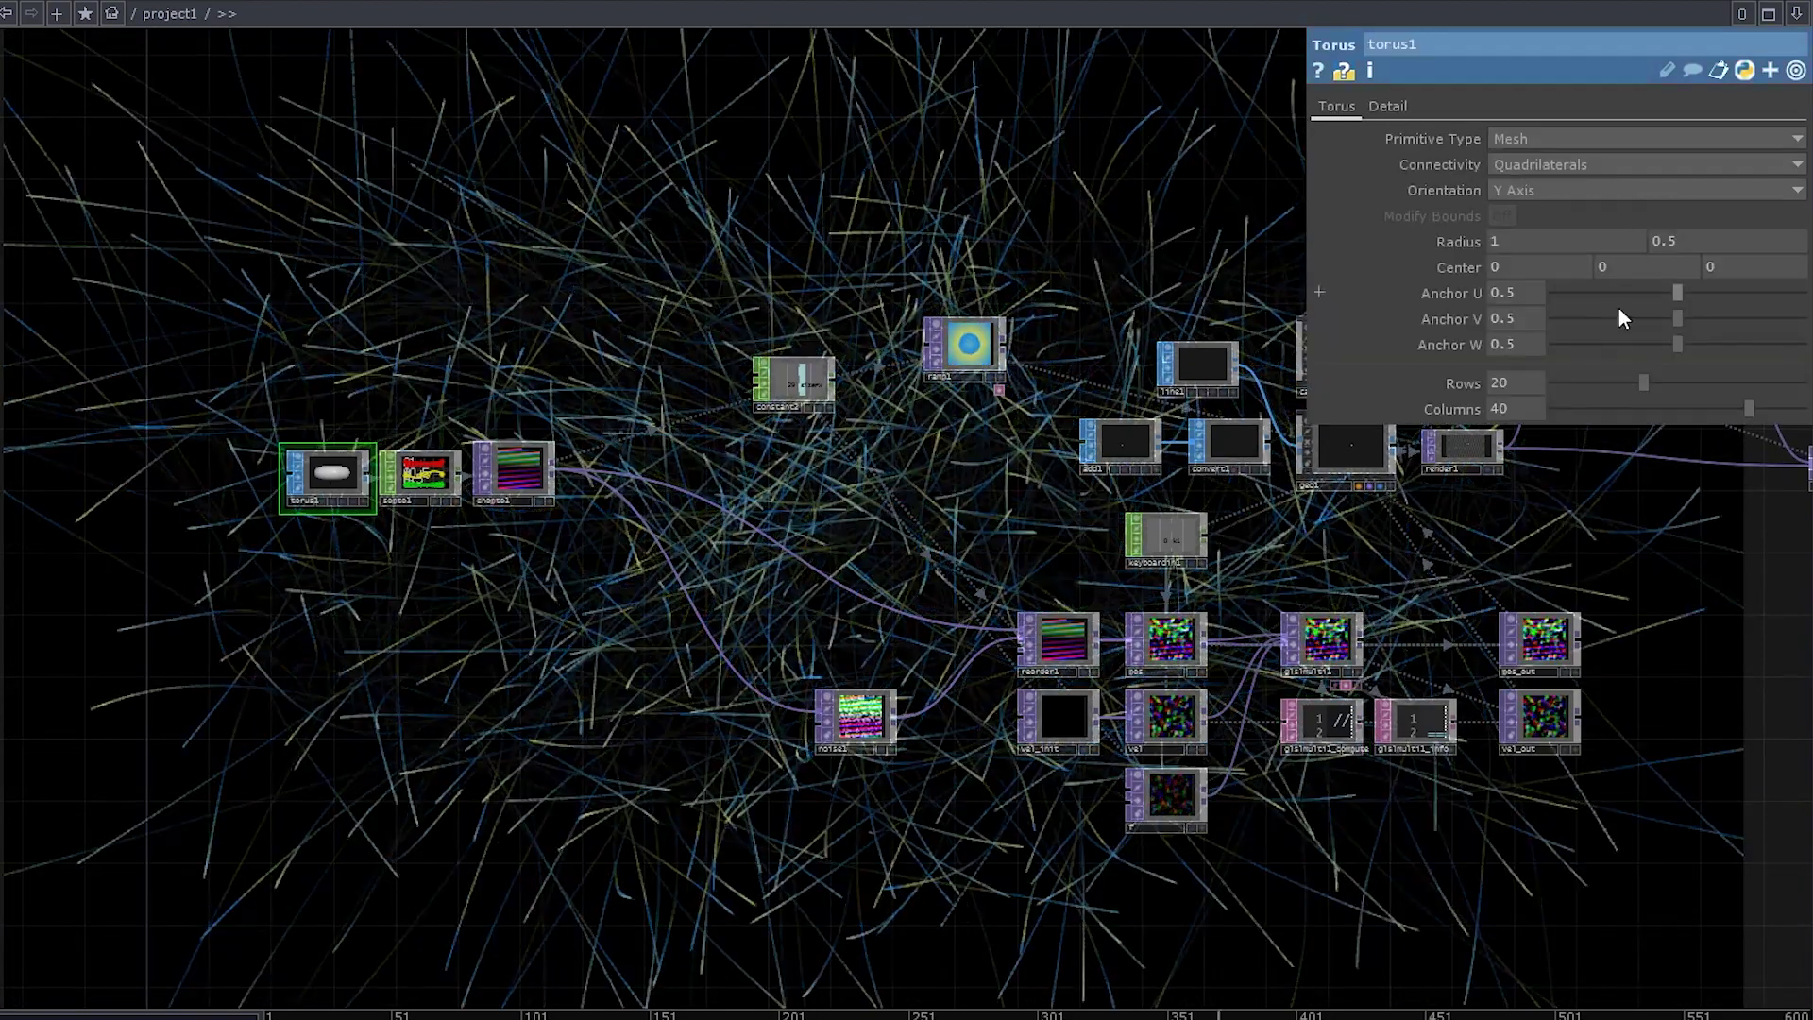
{"action": "left_click_drag", "start_coordinate": [1627, 380], "coordinate": [1607, 387]}
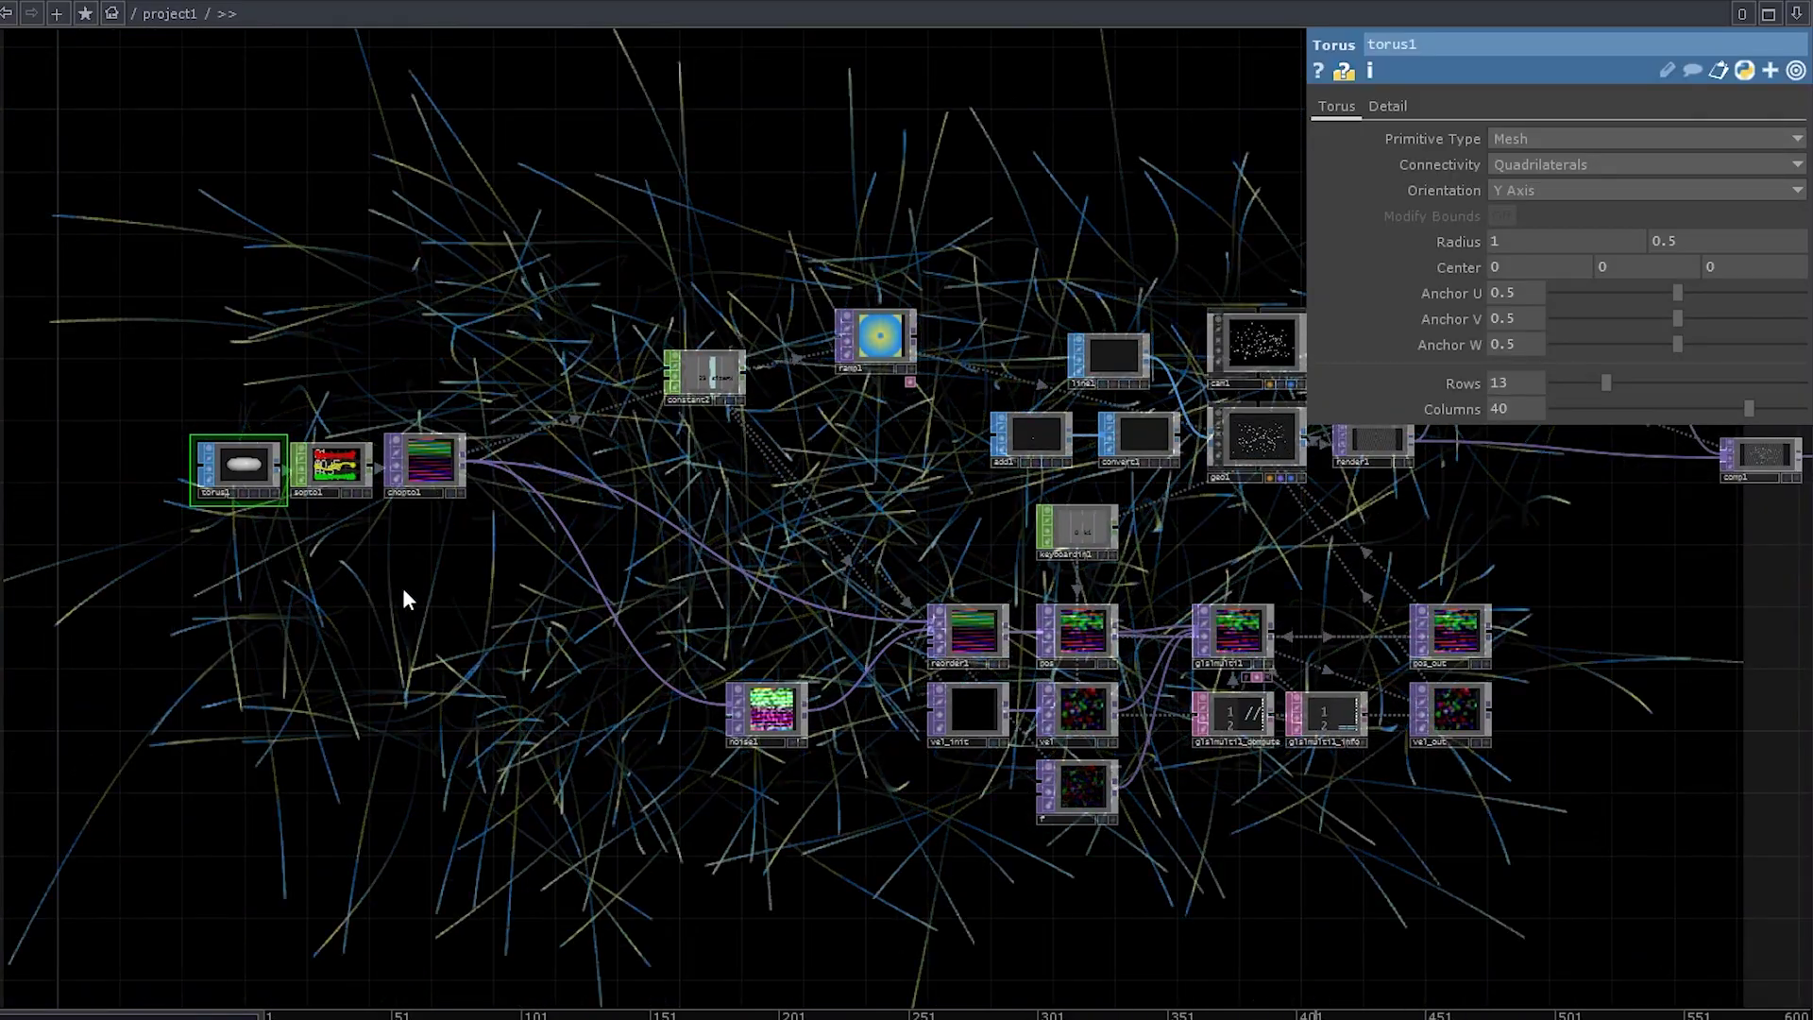
Activate cam1's viewer and adjust the camera view of the particles interactively.
{"action": "scroll", "coordinate": [982, 395], "scroll_direction": "up", "scroll_amount": 6}
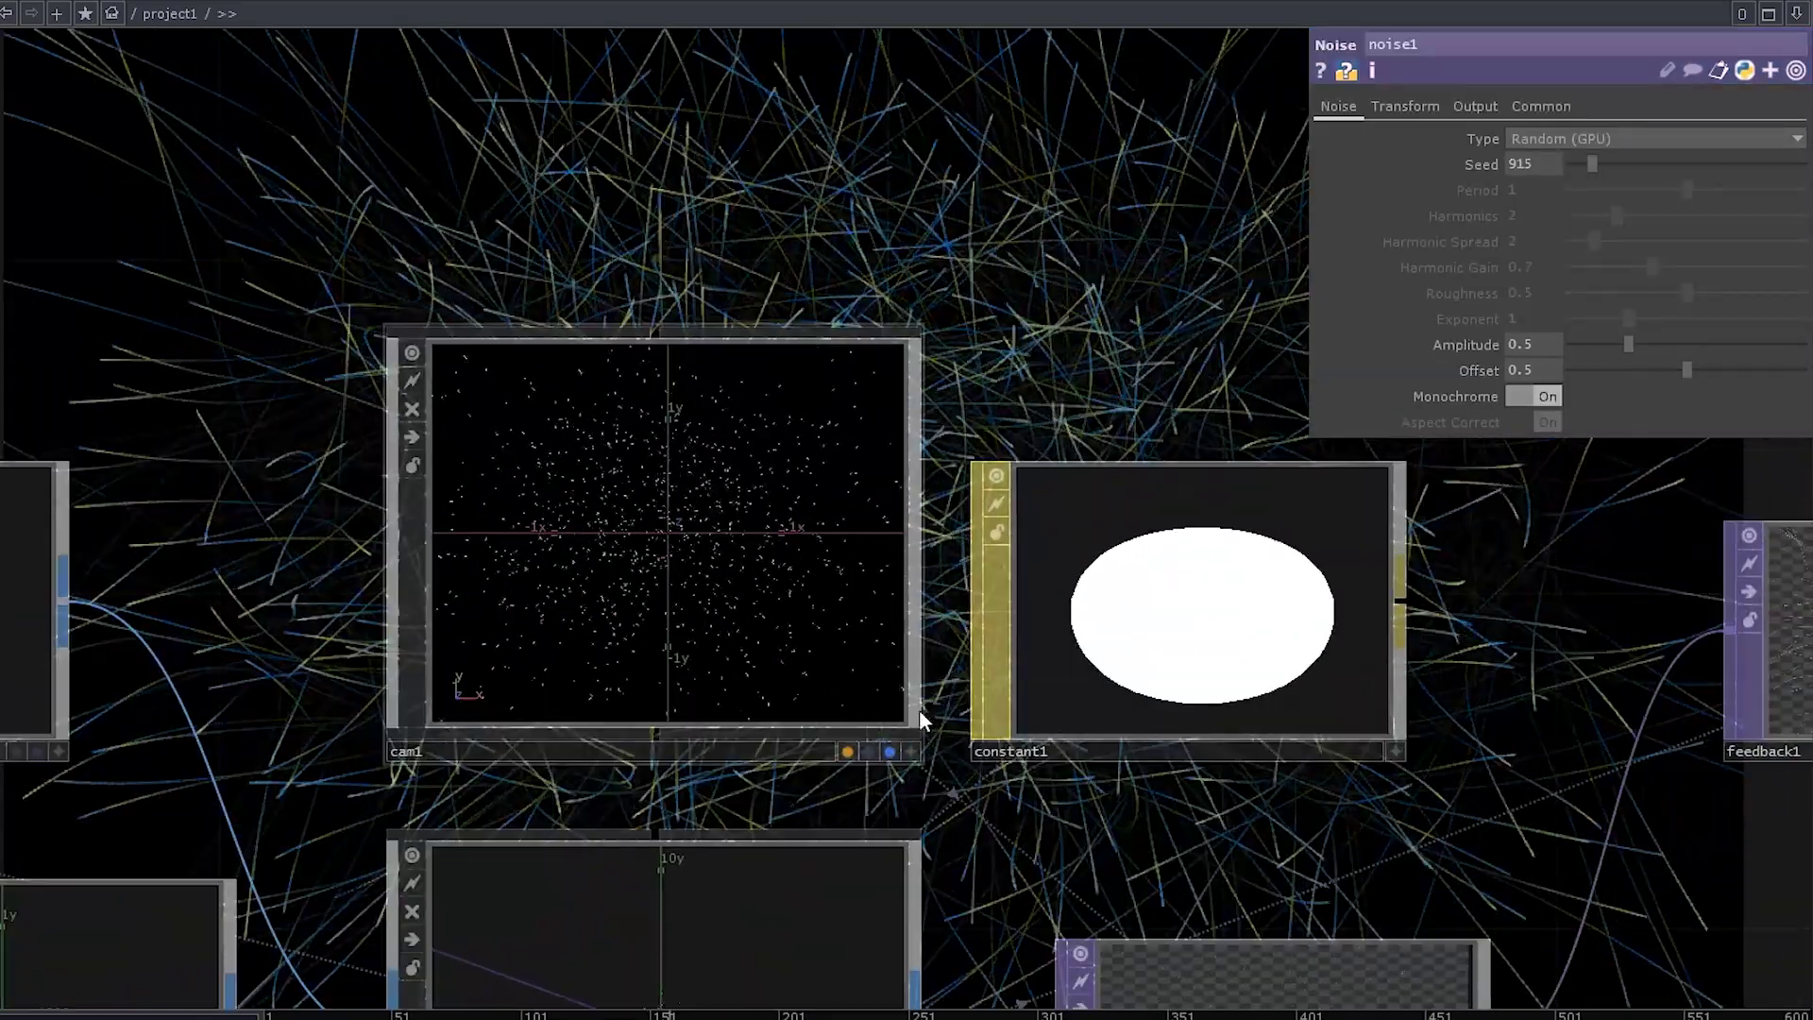
{"action": "left_click", "coordinate": [910, 751]}
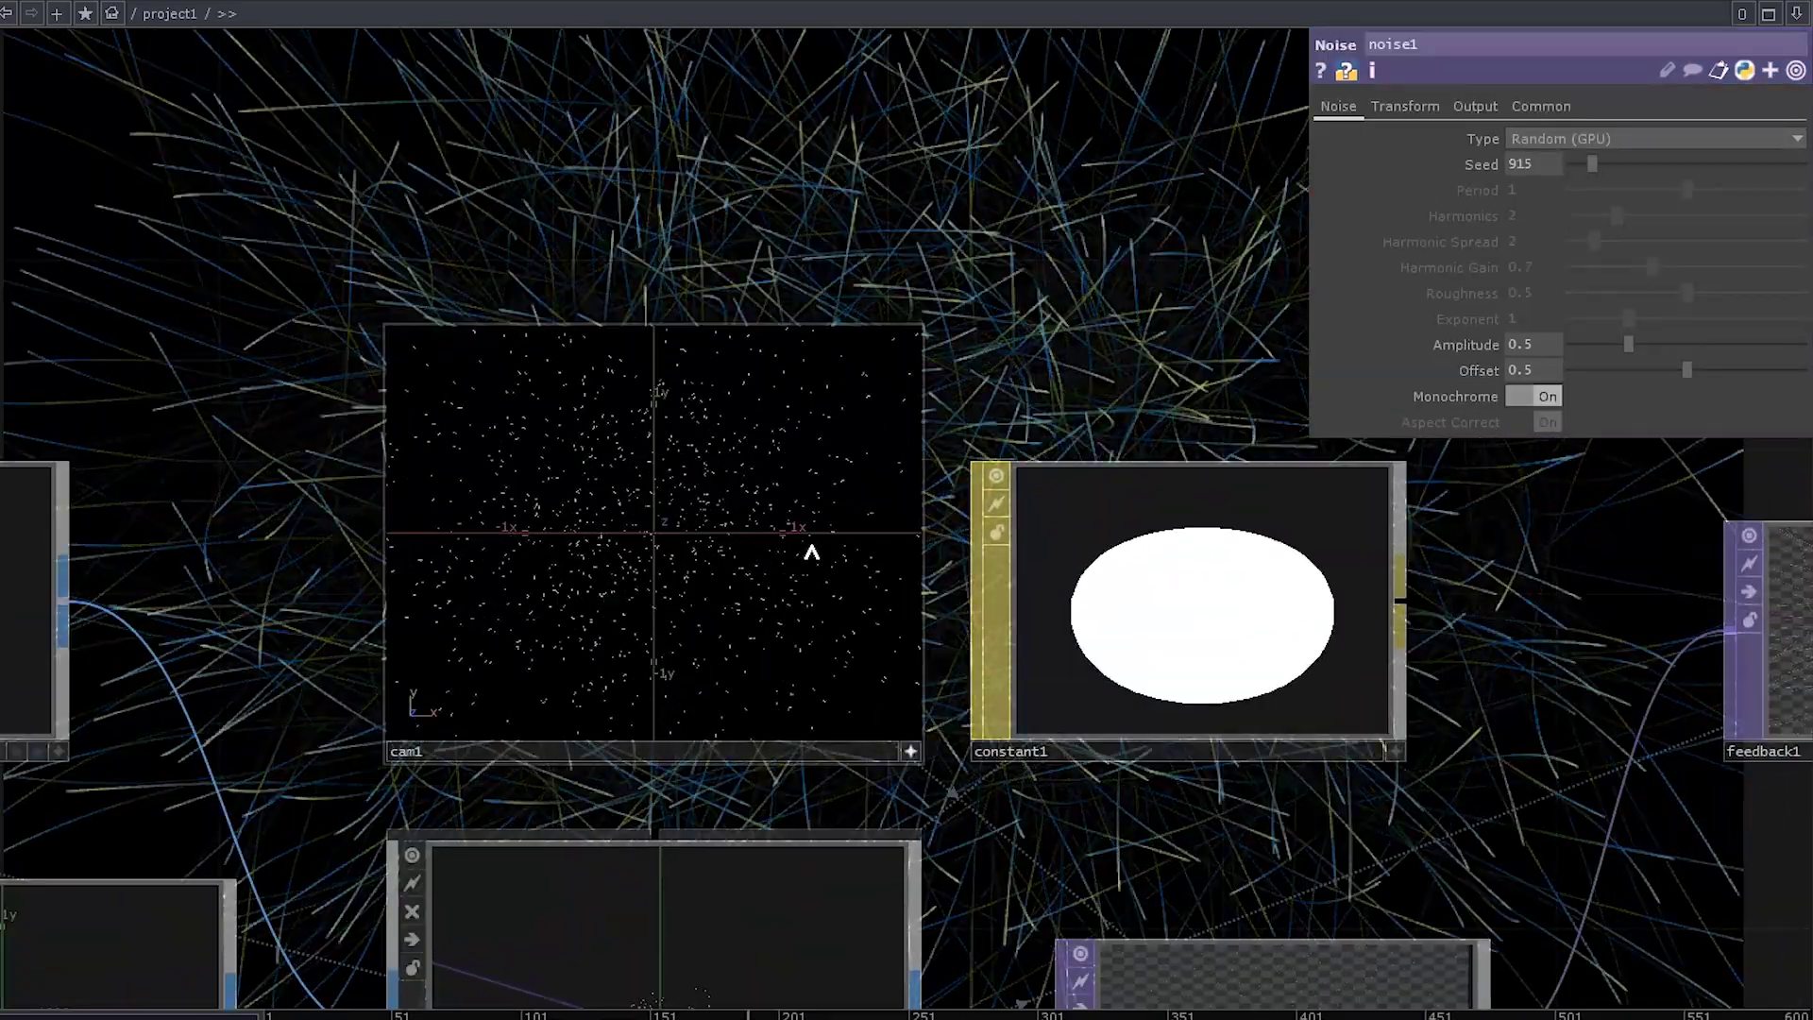
{"action": "left_click_drag", "start_coordinate": [809, 551], "coordinate": [809, 692]}
{"action": "scroll", "coordinate": [859, 518], "scroll_direction": "down", "scroll_amount": 5}
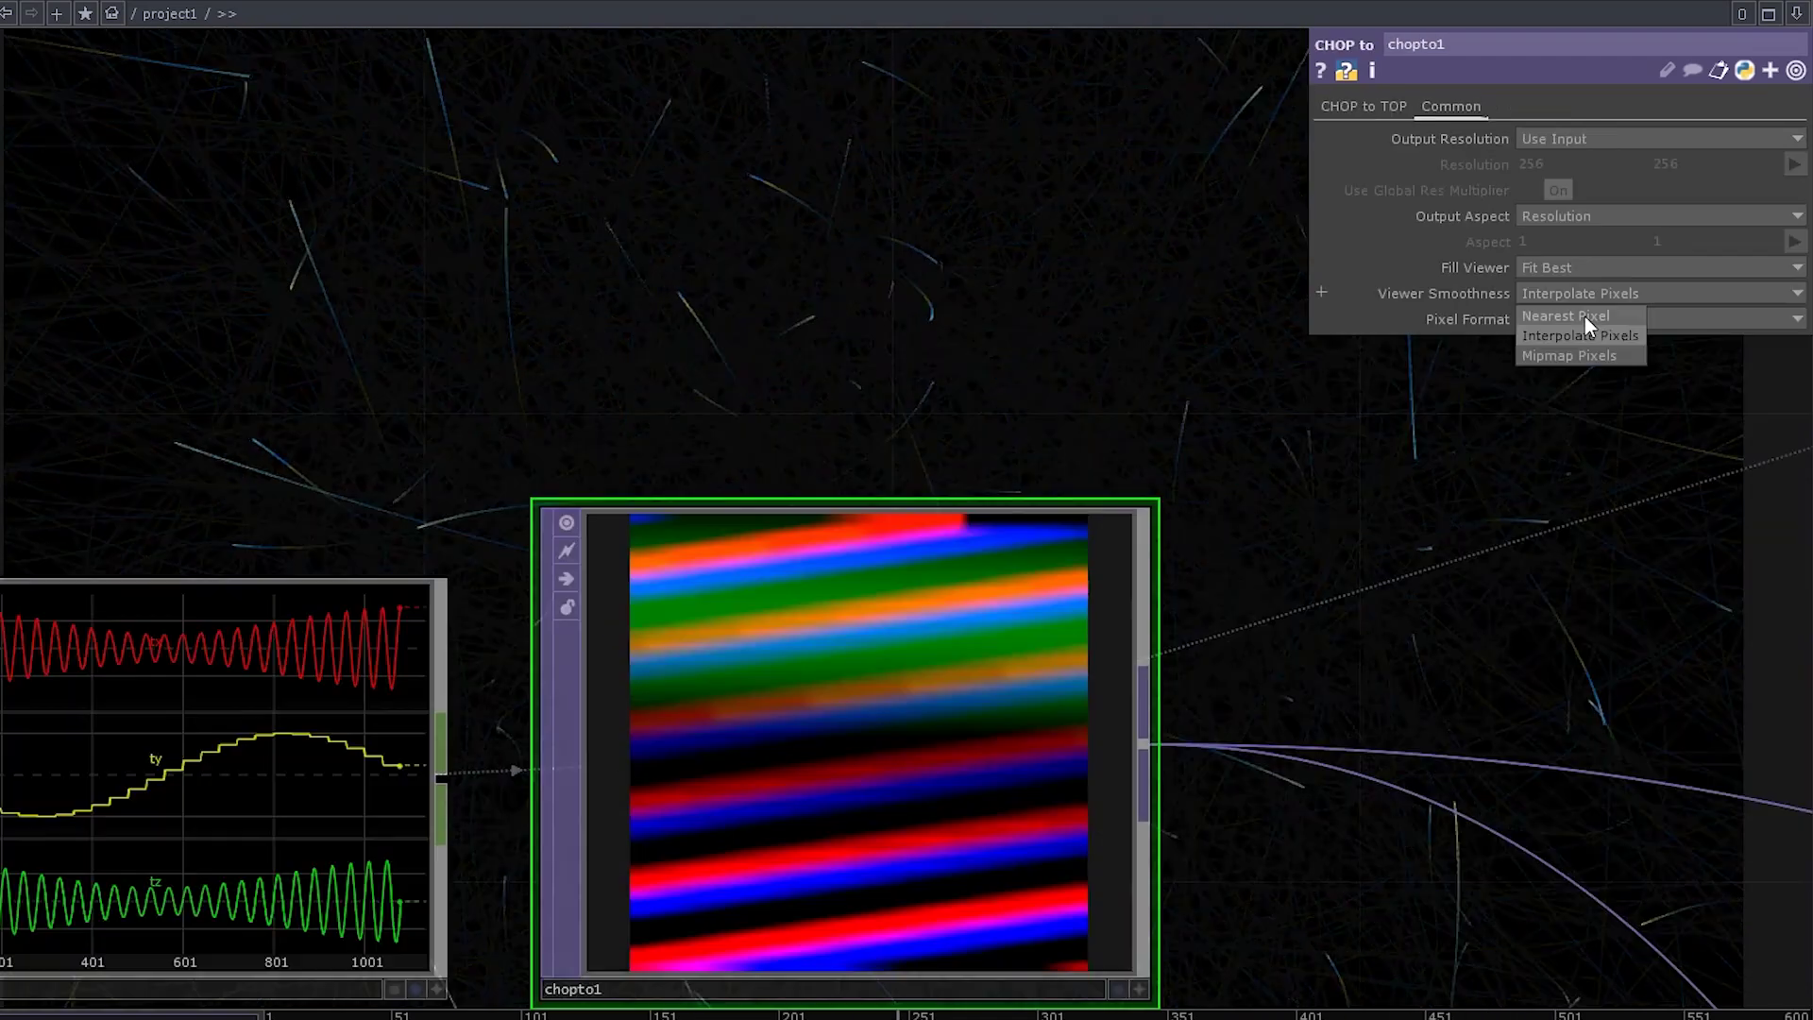
Set chopto1's Viewer Smoothness to Nearest Pixel, inspect its pixels, and open up space between sopto1 and chopto1.
{"action": "scroll", "coordinate": [1108, 556], "scroll_direction": "up", "scroll_amount": 3}
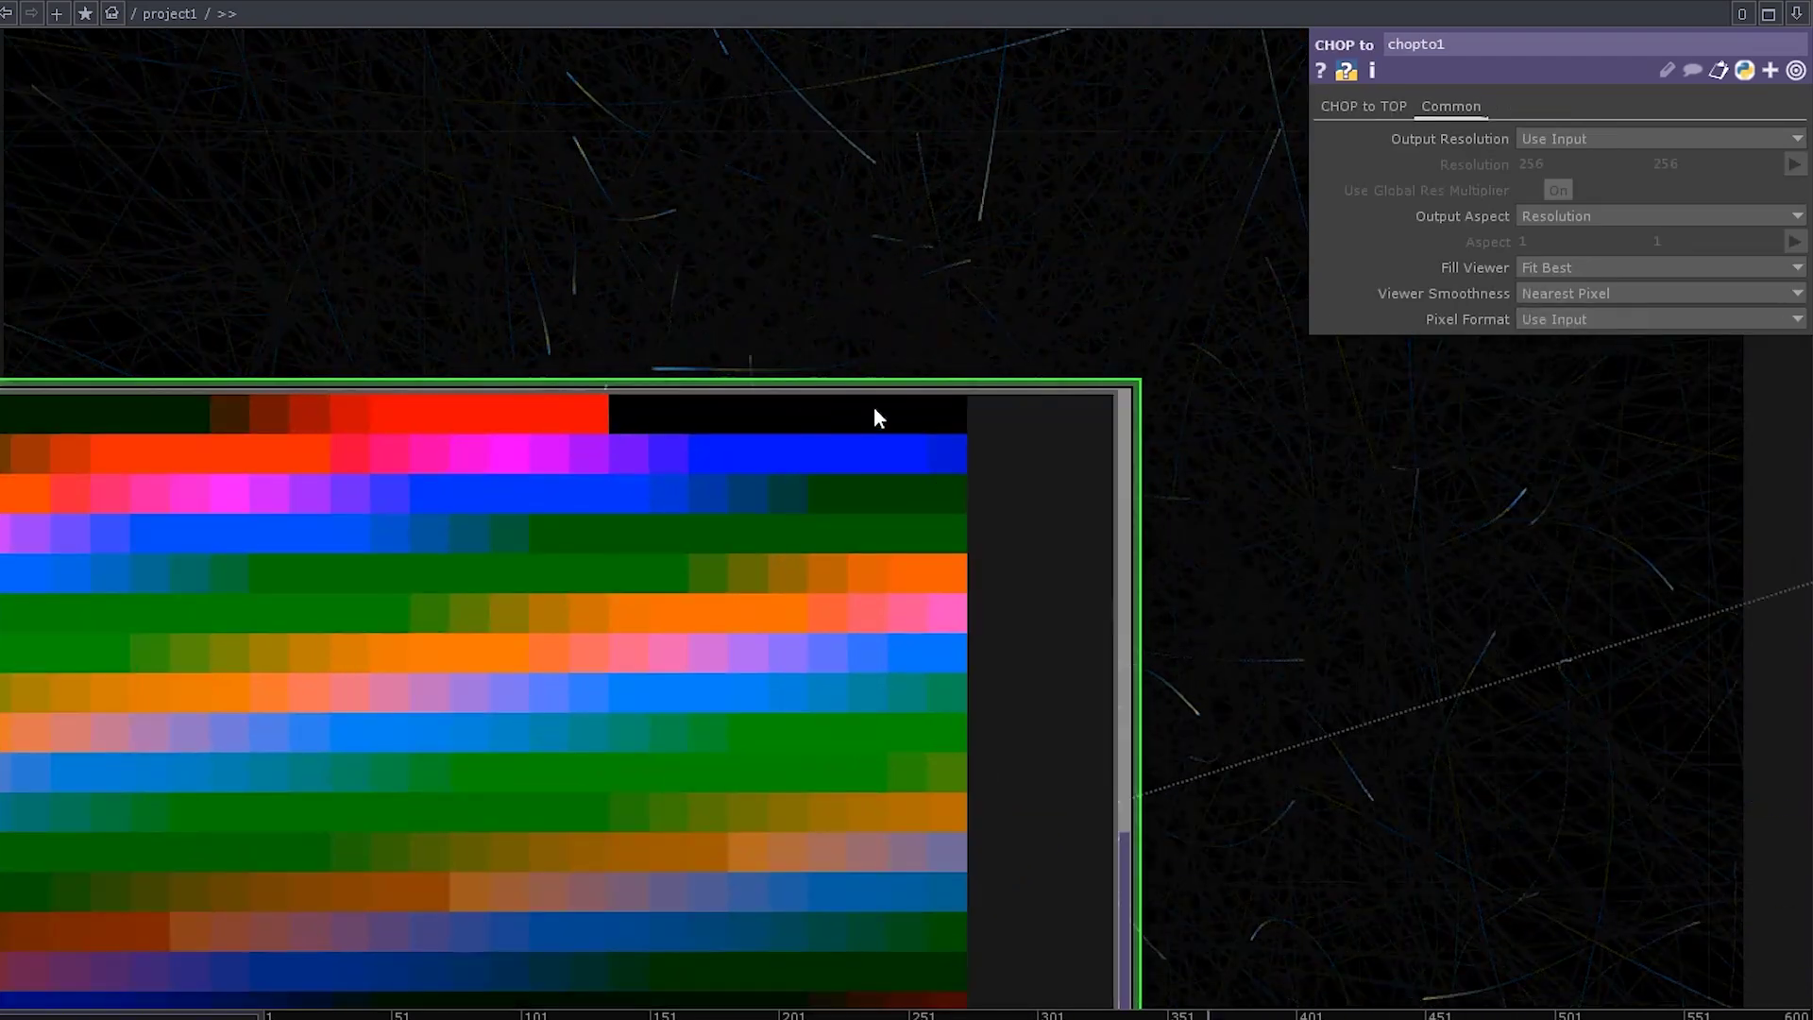
{"action": "scroll", "coordinate": [660, 430], "scroll_direction": "down", "scroll_amount": 5}
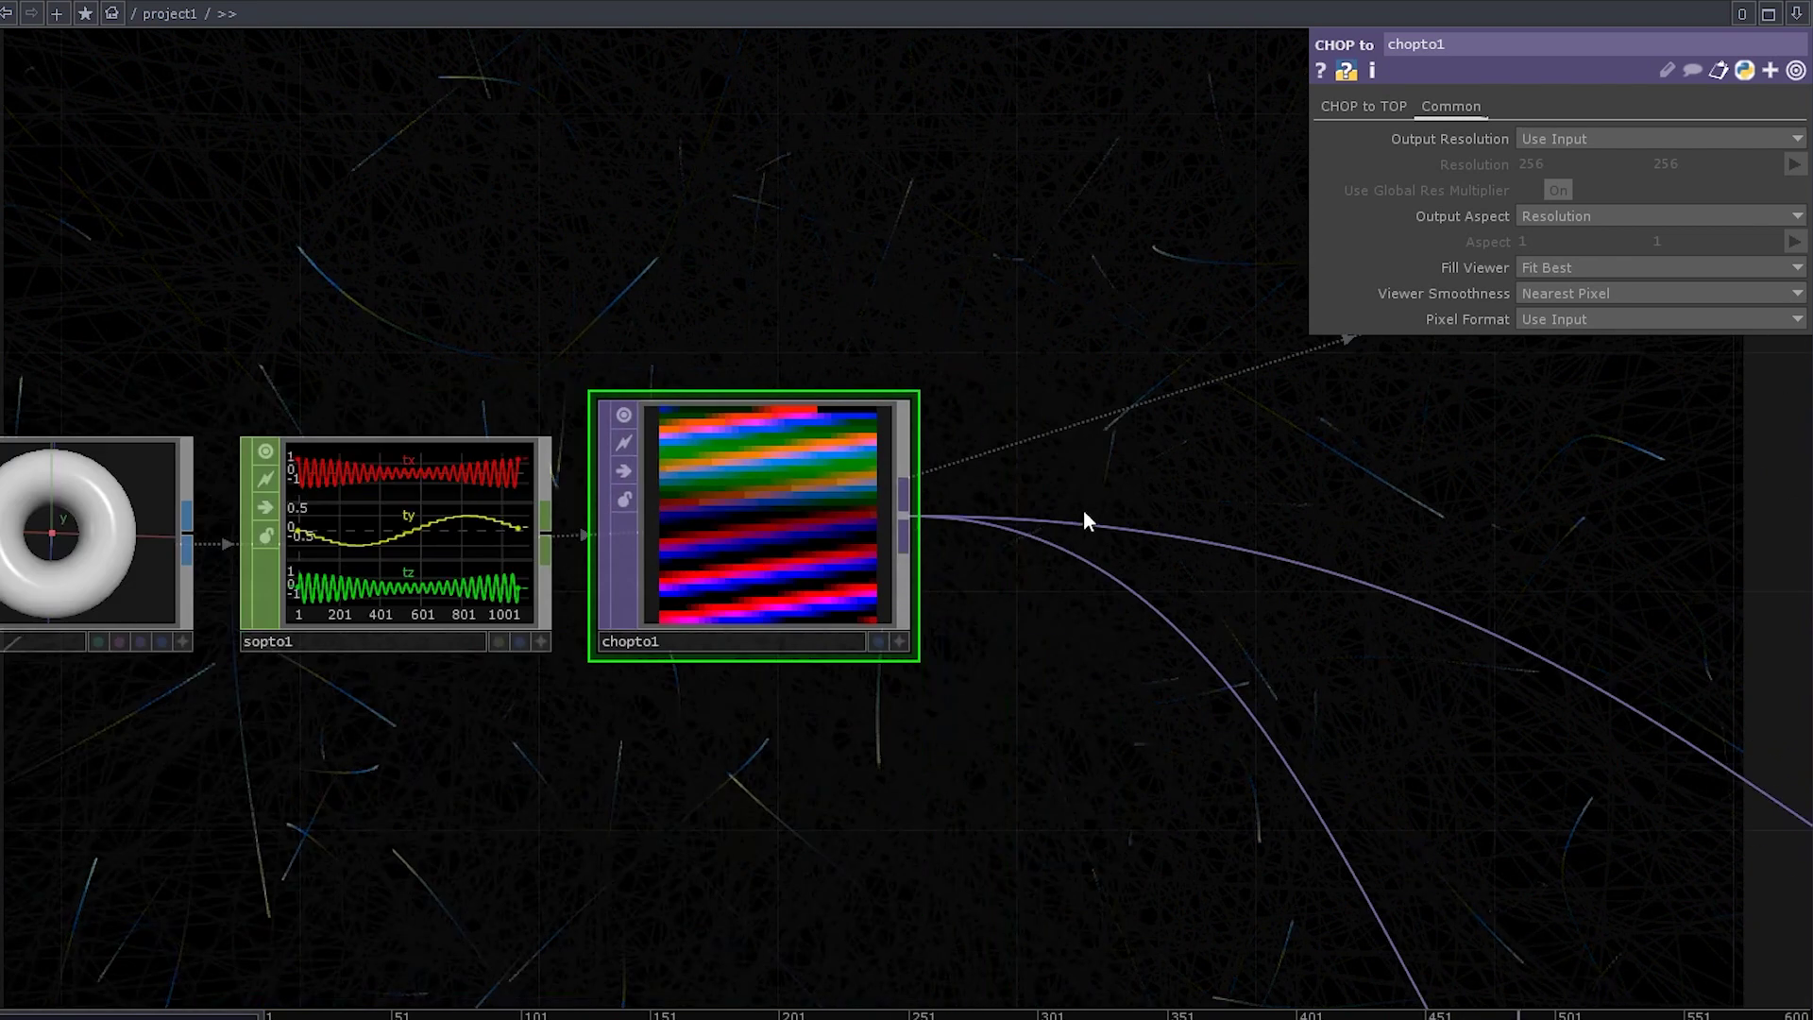
{"action": "left_click_drag", "start_coordinate": [564, 783], "coordinate": [1121, 773]}
{"action": "scroll", "coordinate": [1171, 765], "scroll_direction": "down", "scroll_amount": 2}
{"action": "left_click_drag", "start_coordinate": [755, 609], "coordinate": [376, 604]}
{"action": "left_click_drag", "start_coordinate": [1014, 638], "coordinate": [666, 629]}
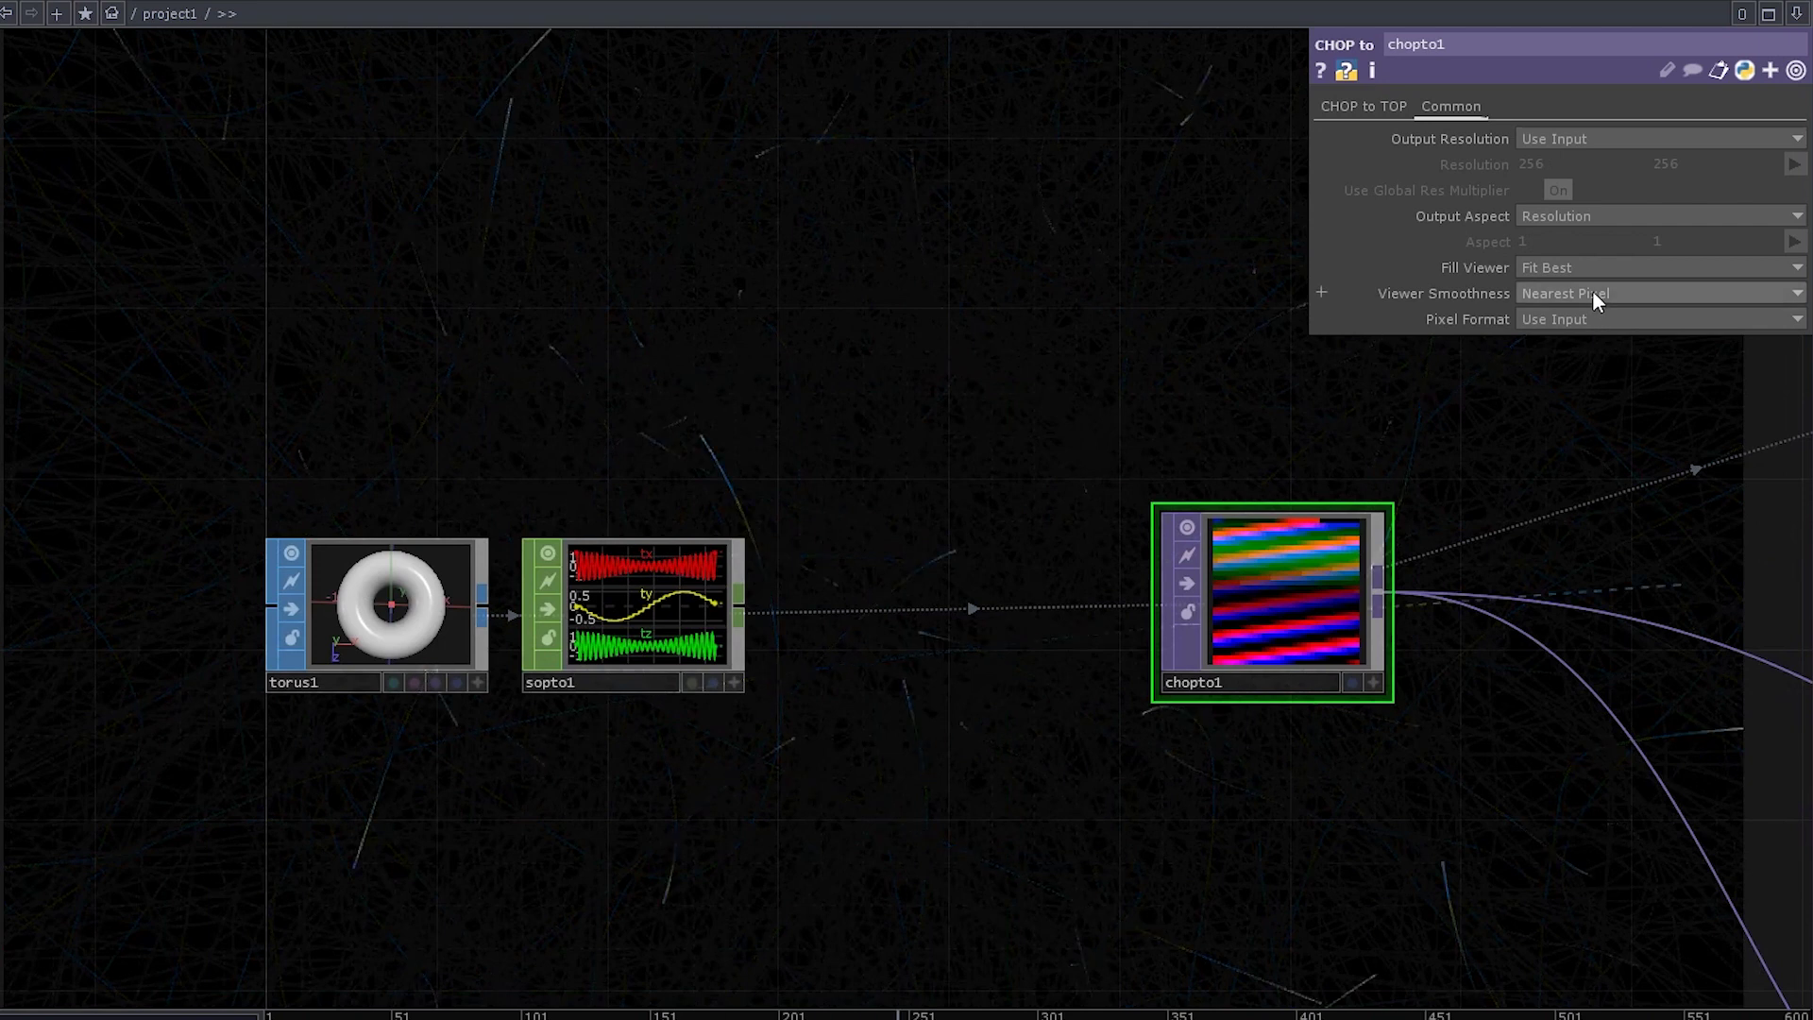
Try chopto1's Data Format as RGBA and check the resulting node warning.
{"action": "left_click", "coordinate": [1616, 164]}
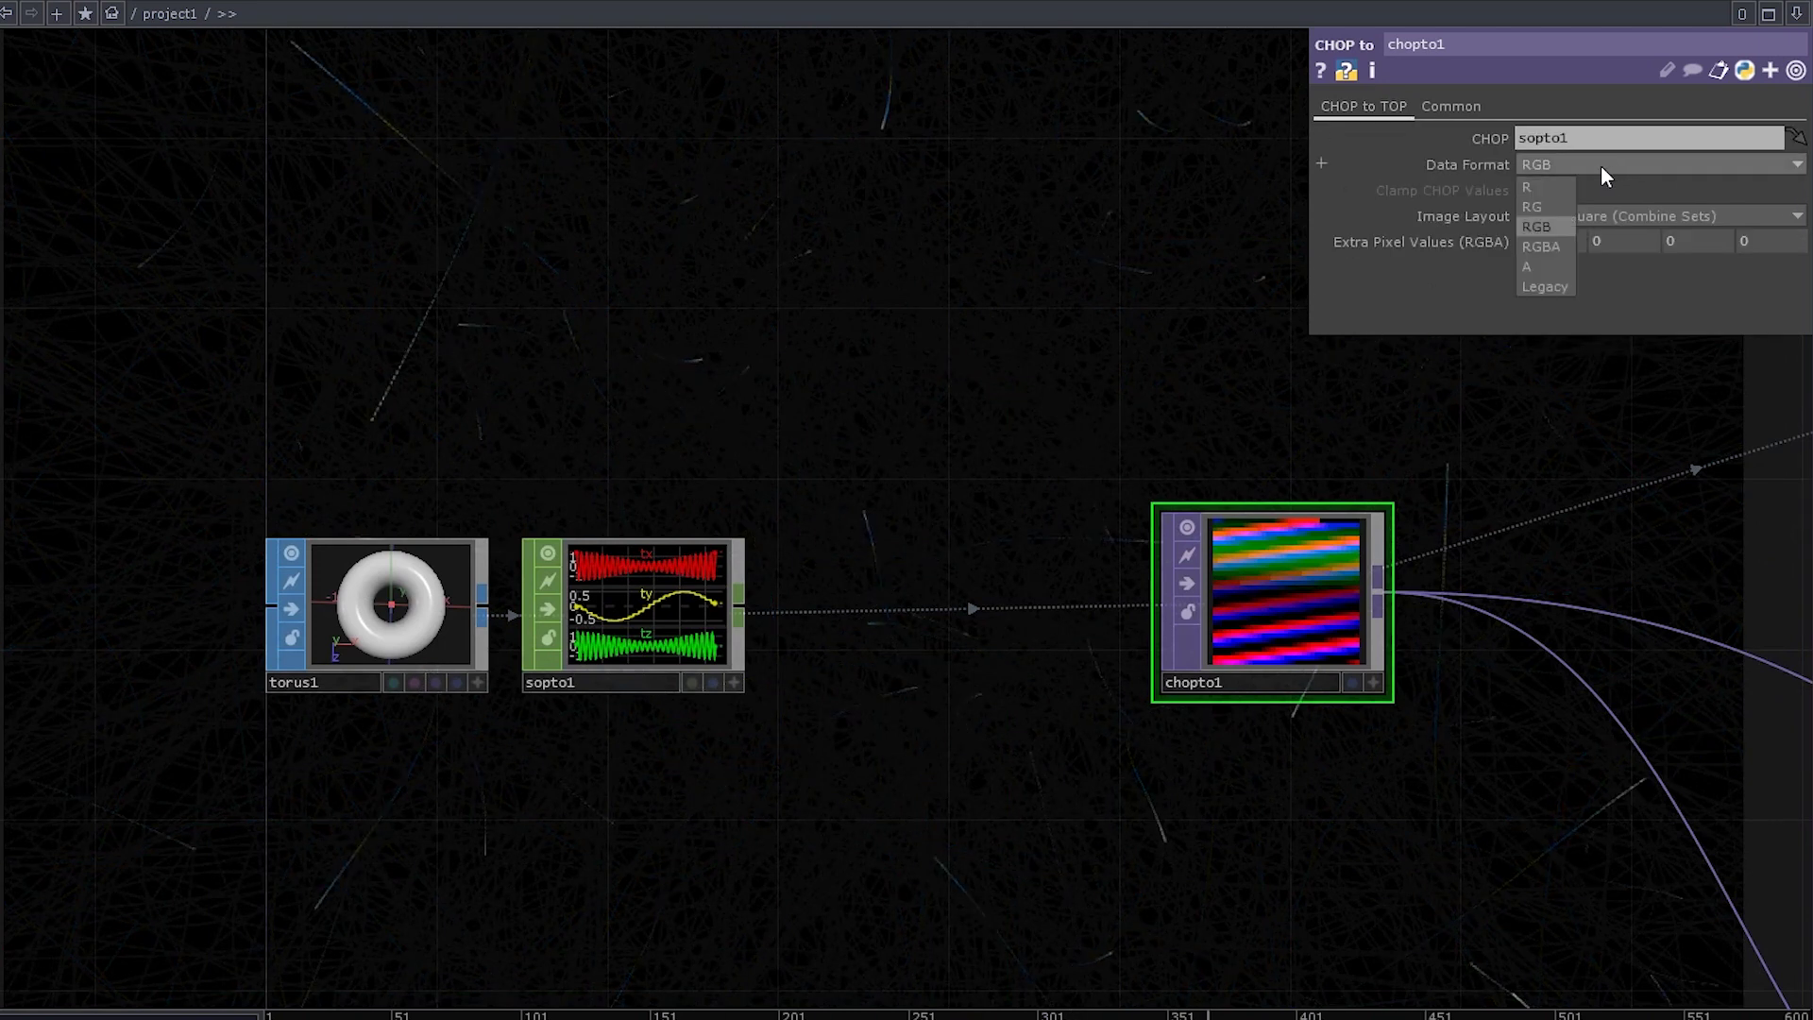
{"action": "left_click", "coordinate": [1543, 248]}
{"action": "scroll", "coordinate": [1341, 604], "scroll_direction": "up", "scroll_amount": 3}
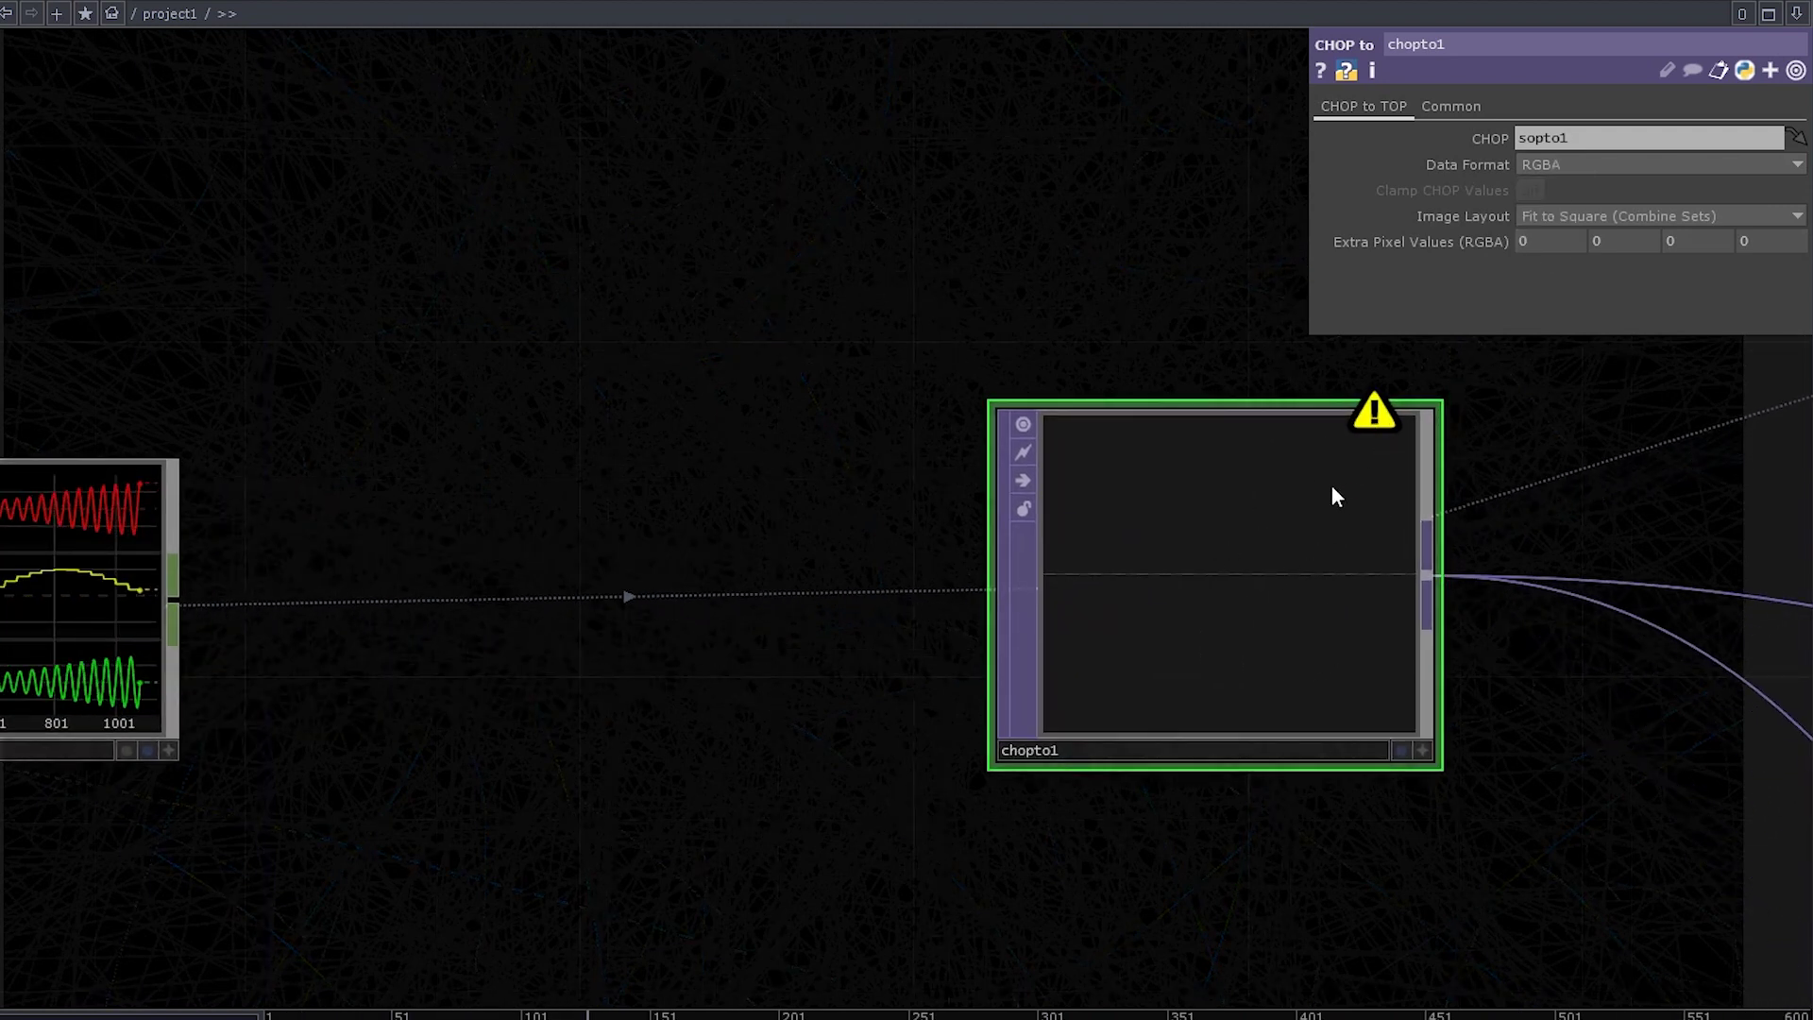
{"action": "left_click", "coordinate": [1372, 412]}
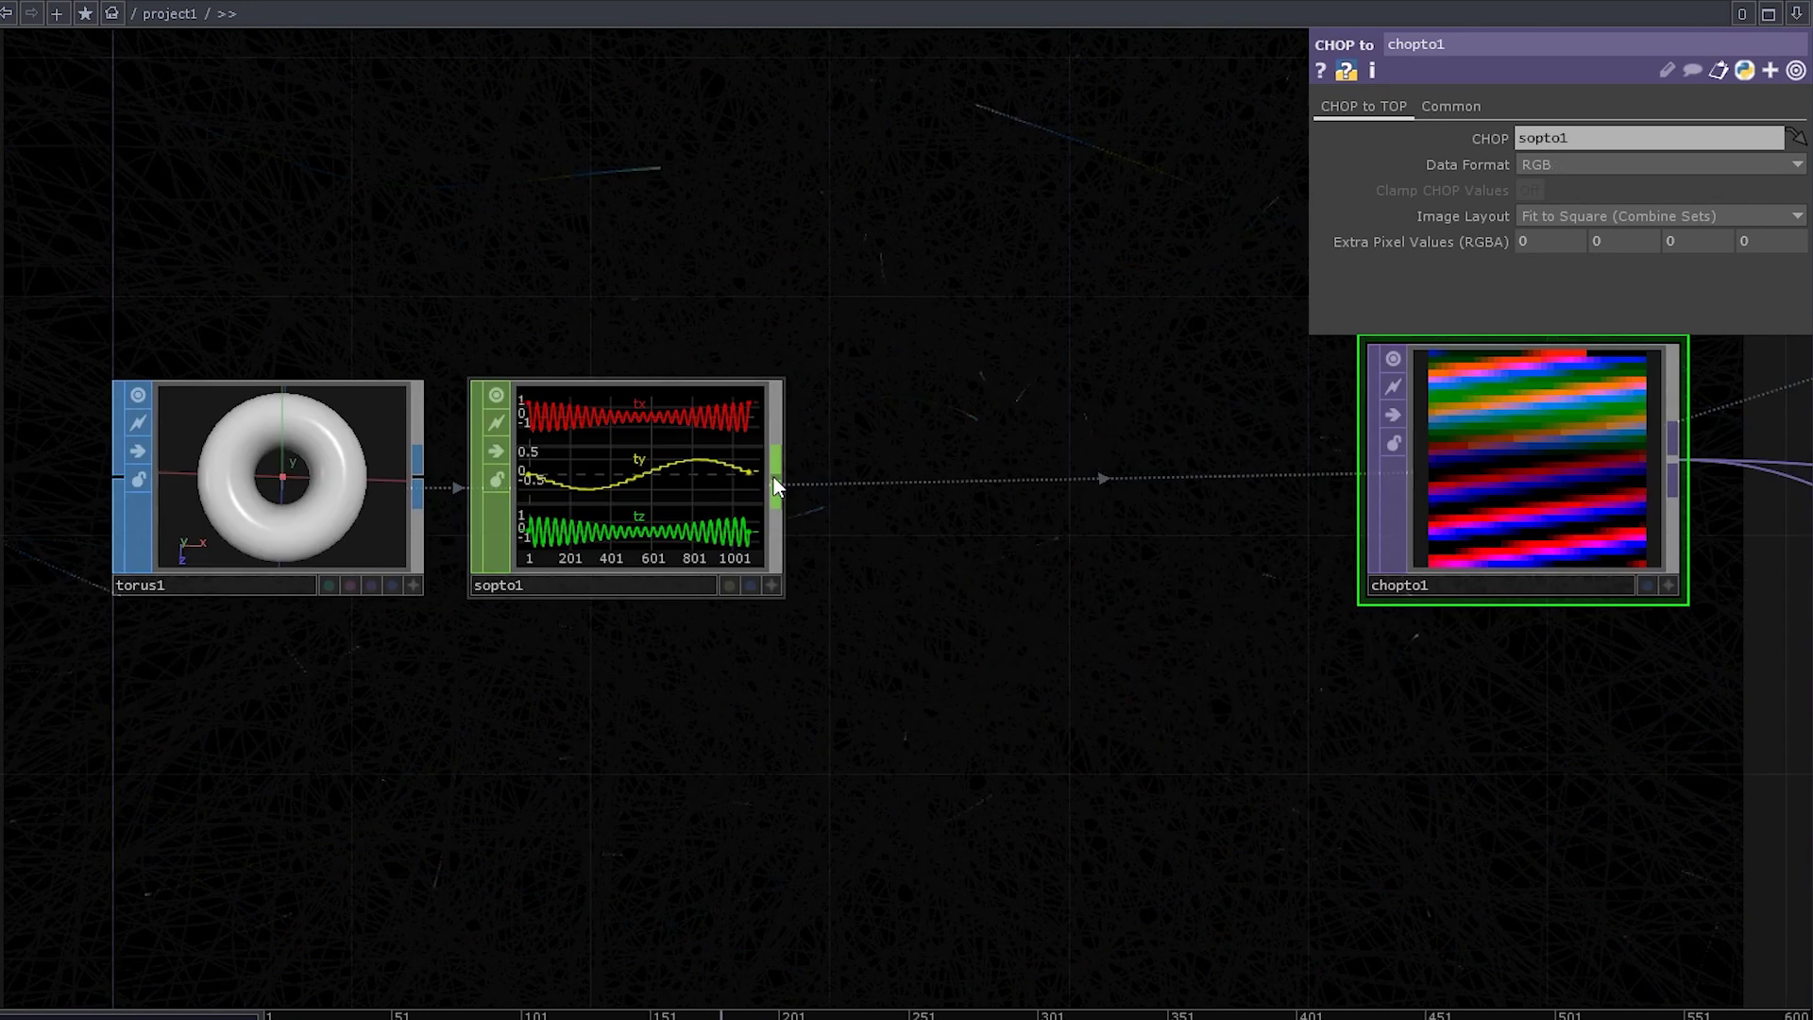
Add a Null CHOP after sopto1, place it ahead of chopto1 and use it as chopto1's source.
{"action": "right_click", "coordinate": [775, 479]}
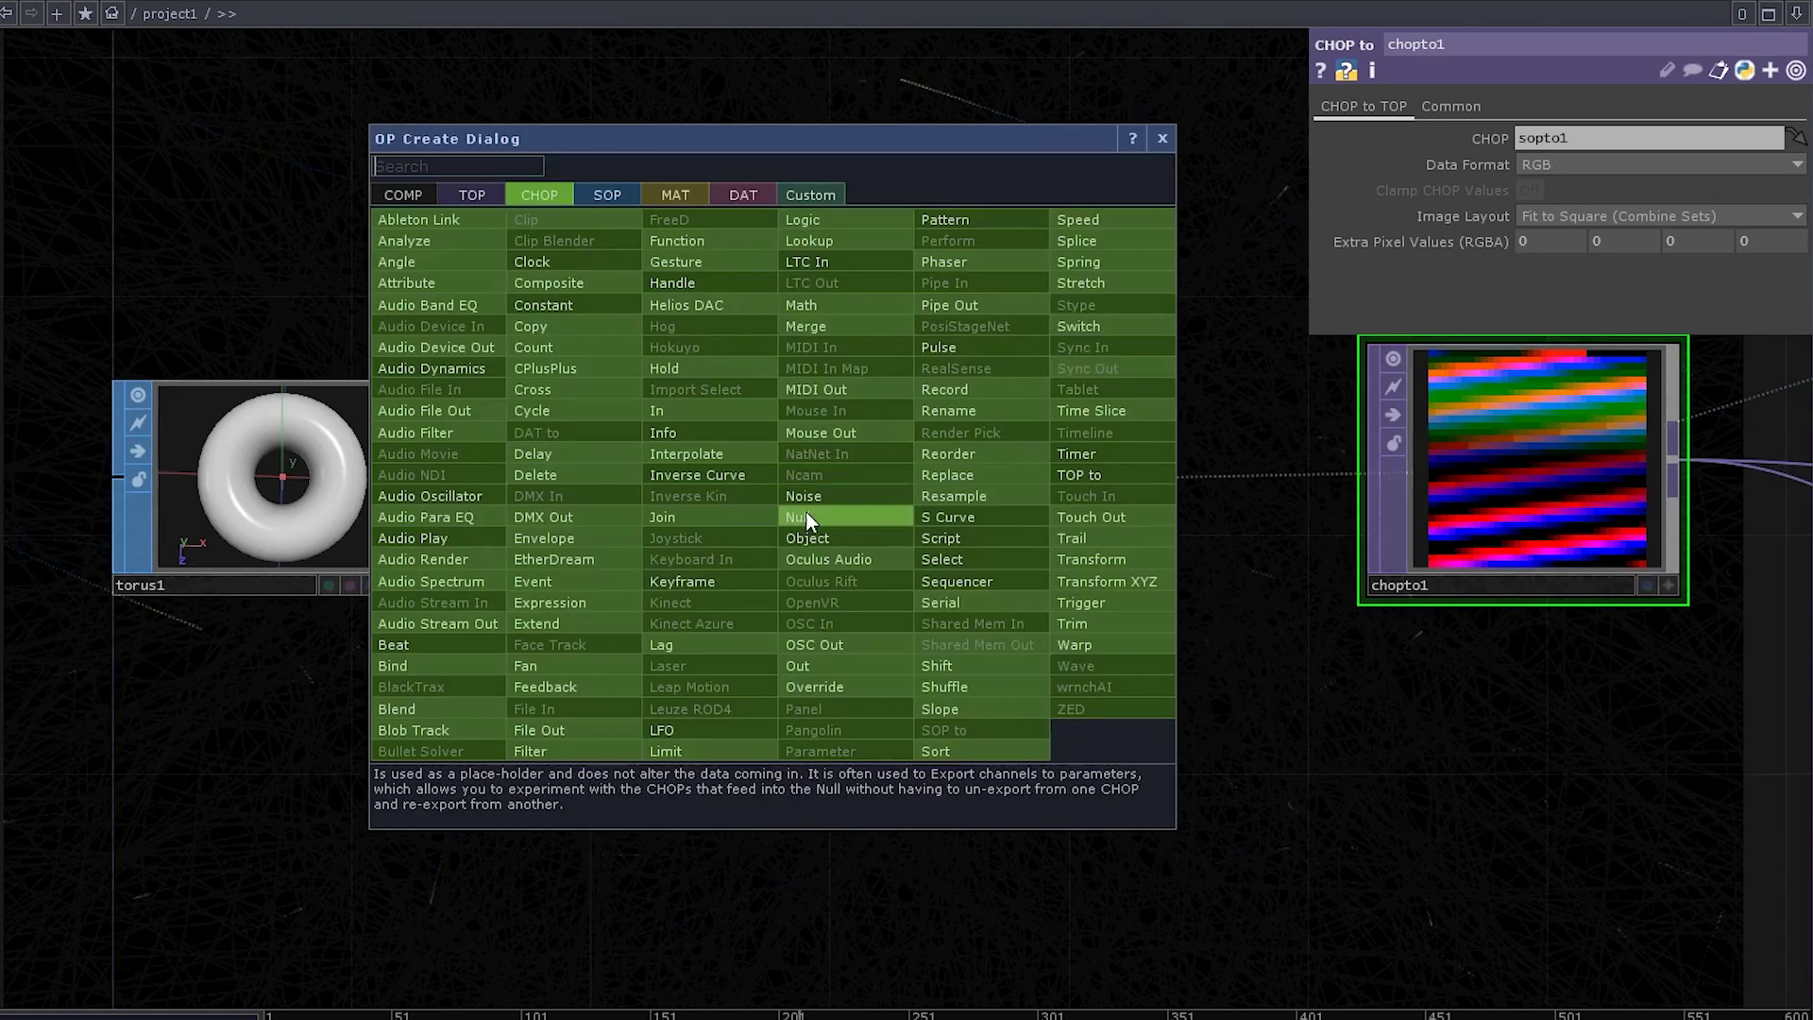
{"action": "left_click", "coordinate": [810, 514]}
{"action": "left_click", "coordinate": [1048, 510]}
{"action": "left_click_drag", "start_coordinate": [1186, 733], "coordinate": [850, 732]}
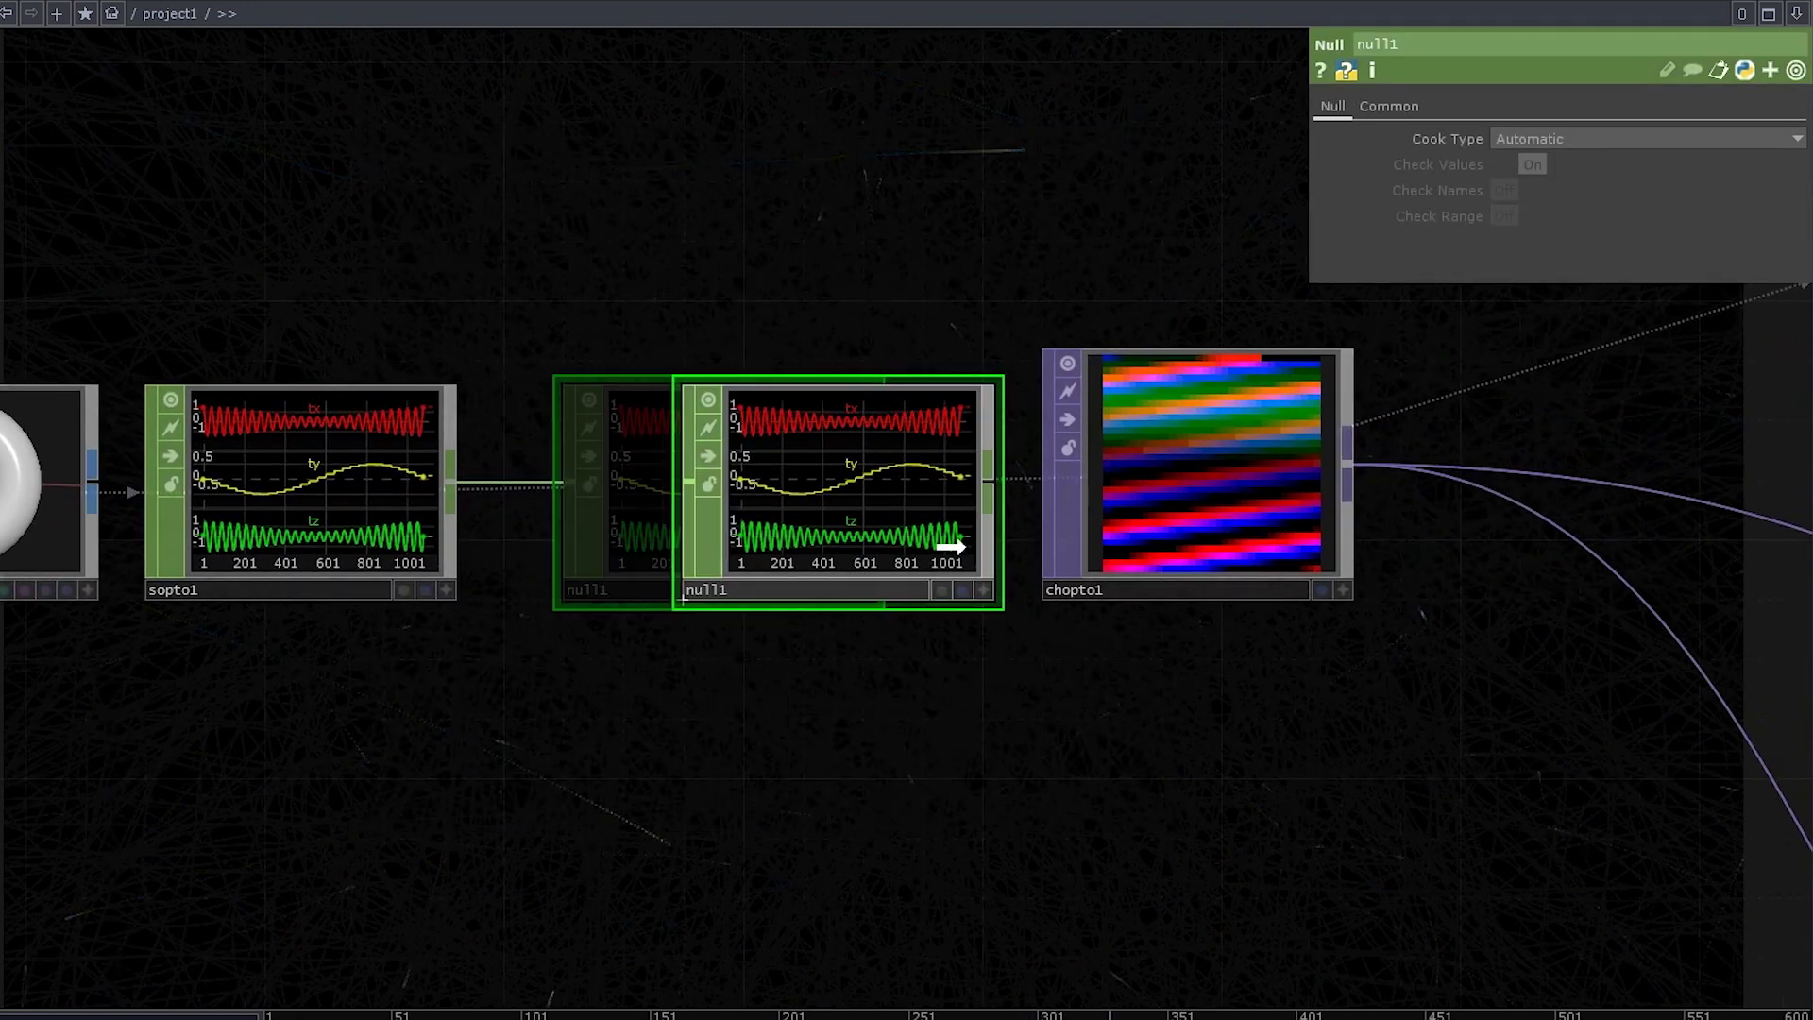
{"action": "scroll", "coordinate": [991, 728], "scroll_direction": "down", "scroll_amount": 4}
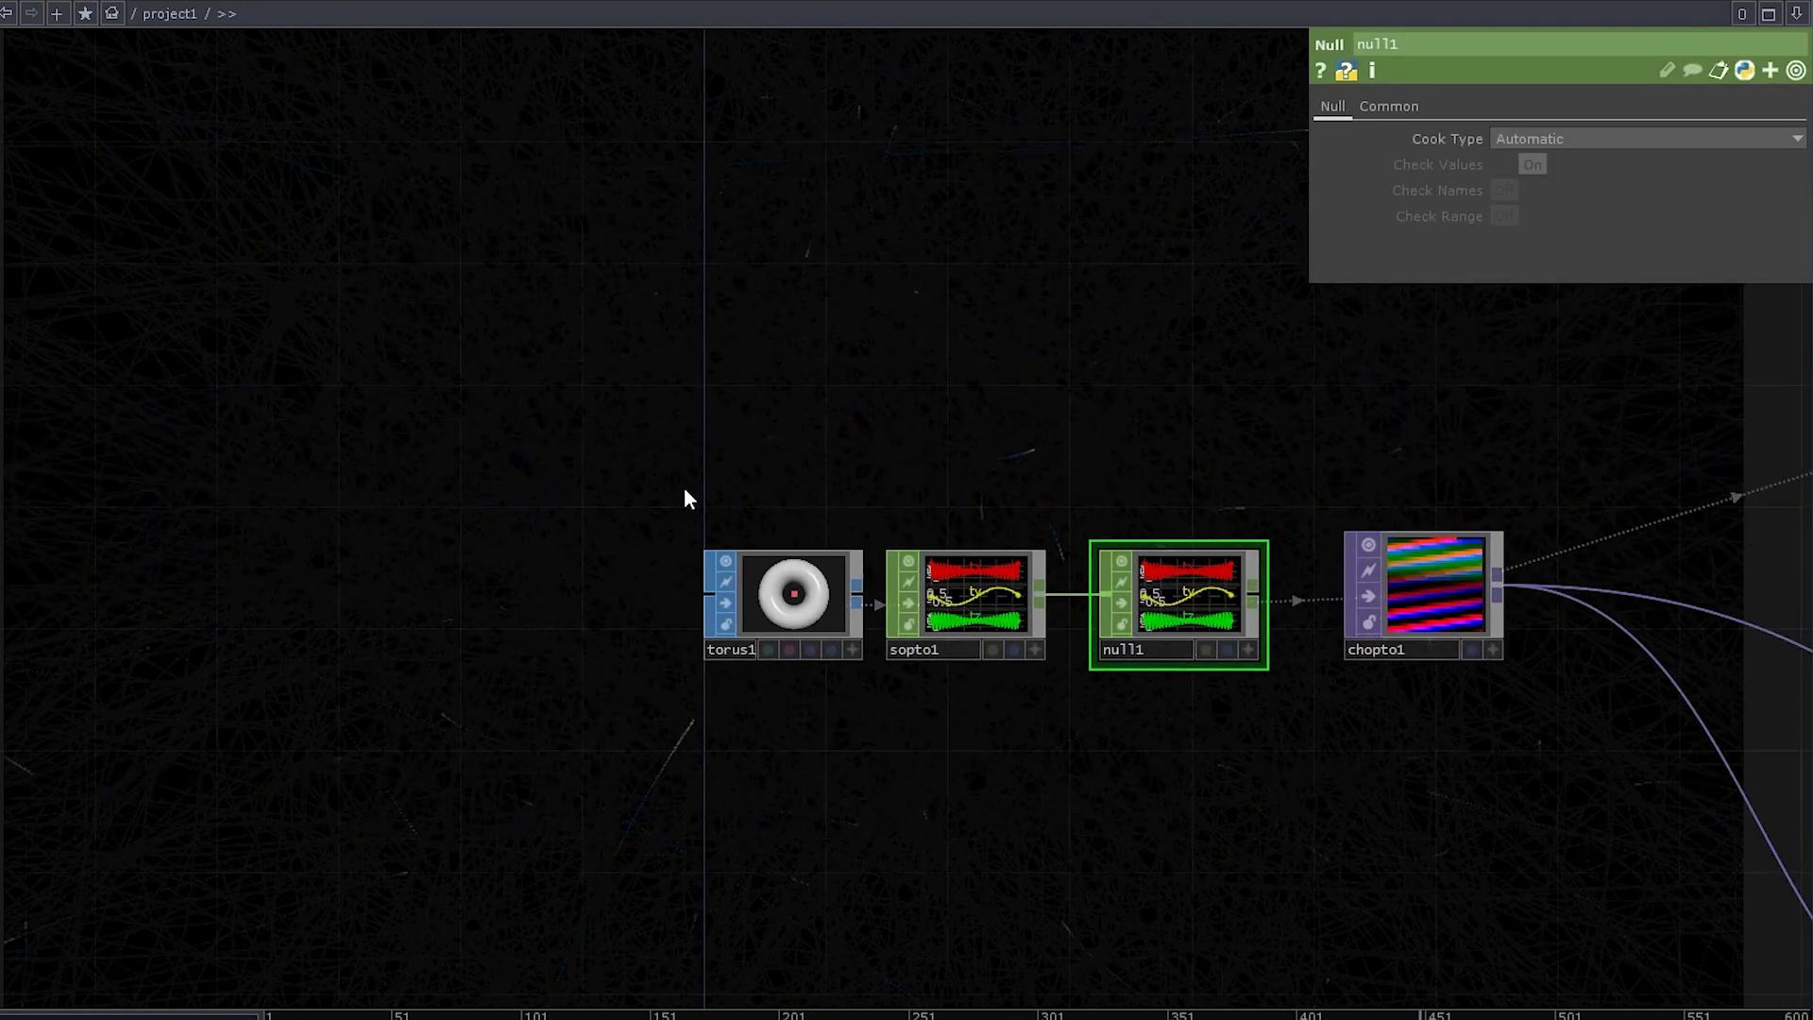
Move torus1 and sopto1 away from null1 and add a Pattern CHOP of type Constant fed by sopto1.
{"action": "left_click_drag", "start_coordinate": [995, 698], "coordinate": [996, 699]}
{"action": "left_click_drag", "start_coordinate": [953, 601], "coordinate": [707, 602]}
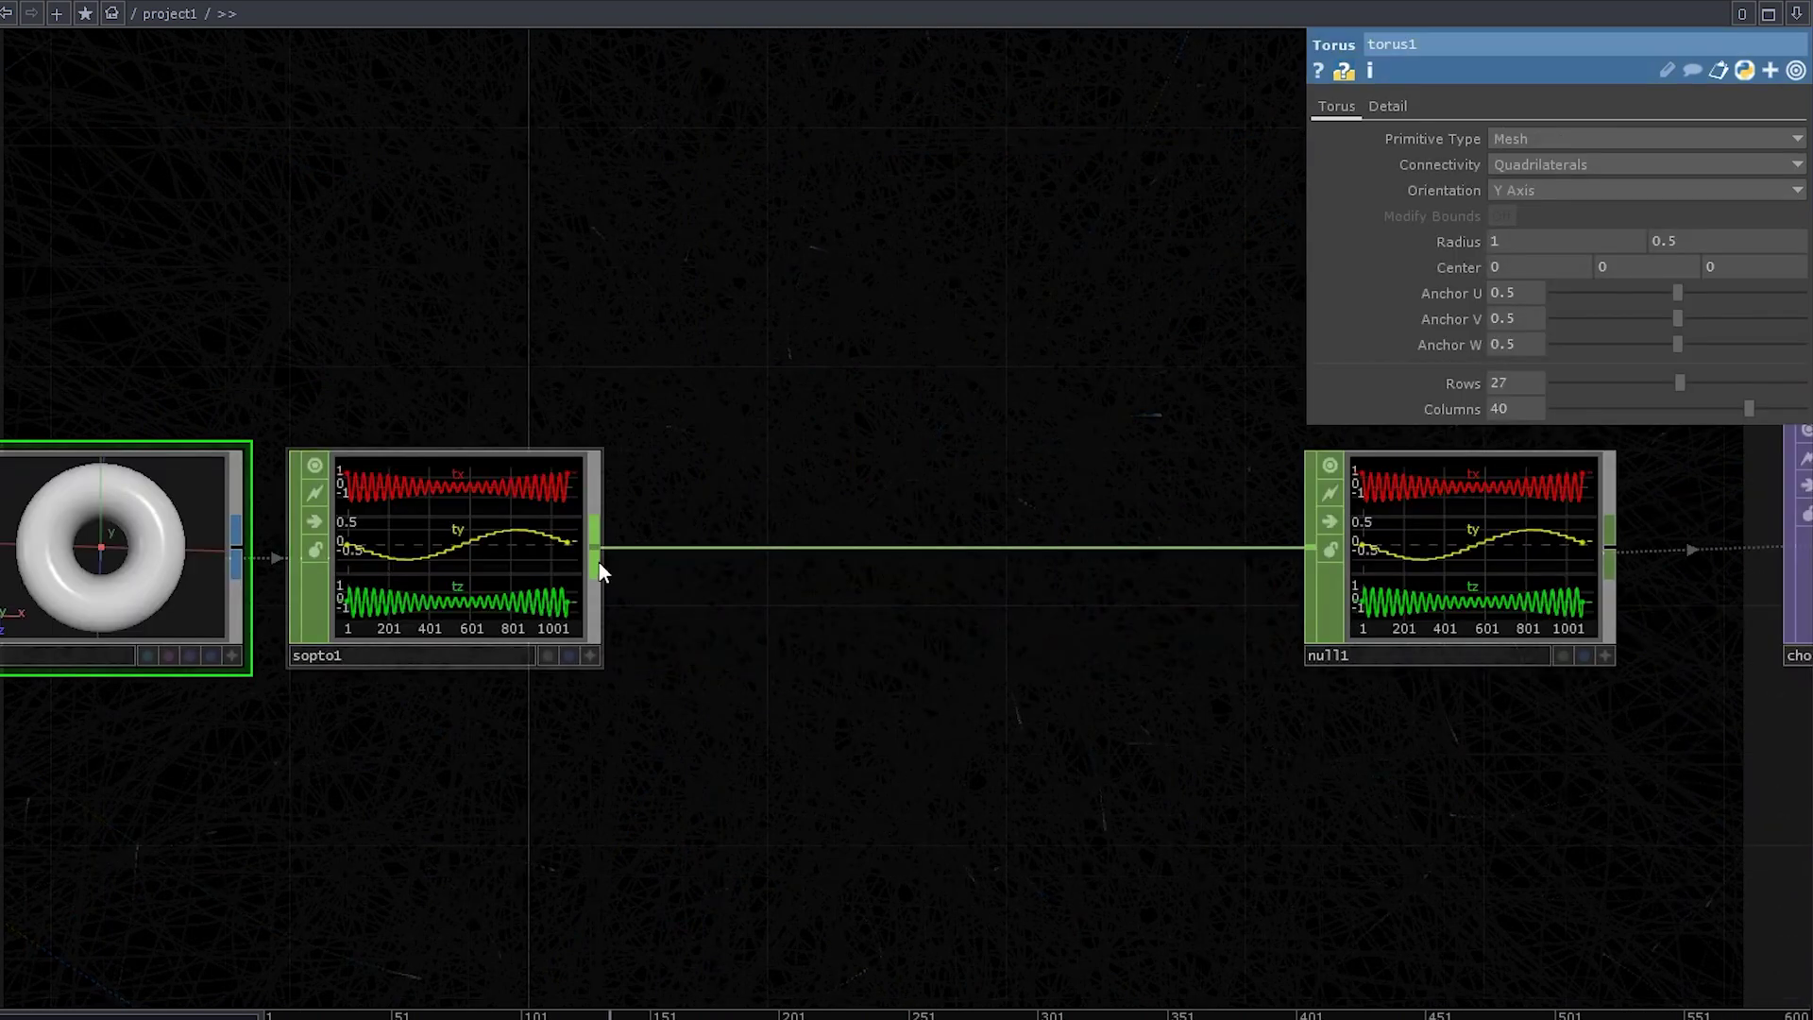
{"action": "right_click", "coordinate": [597, 565]}
{"action": "left_click", "coordinate": [631, 396]}
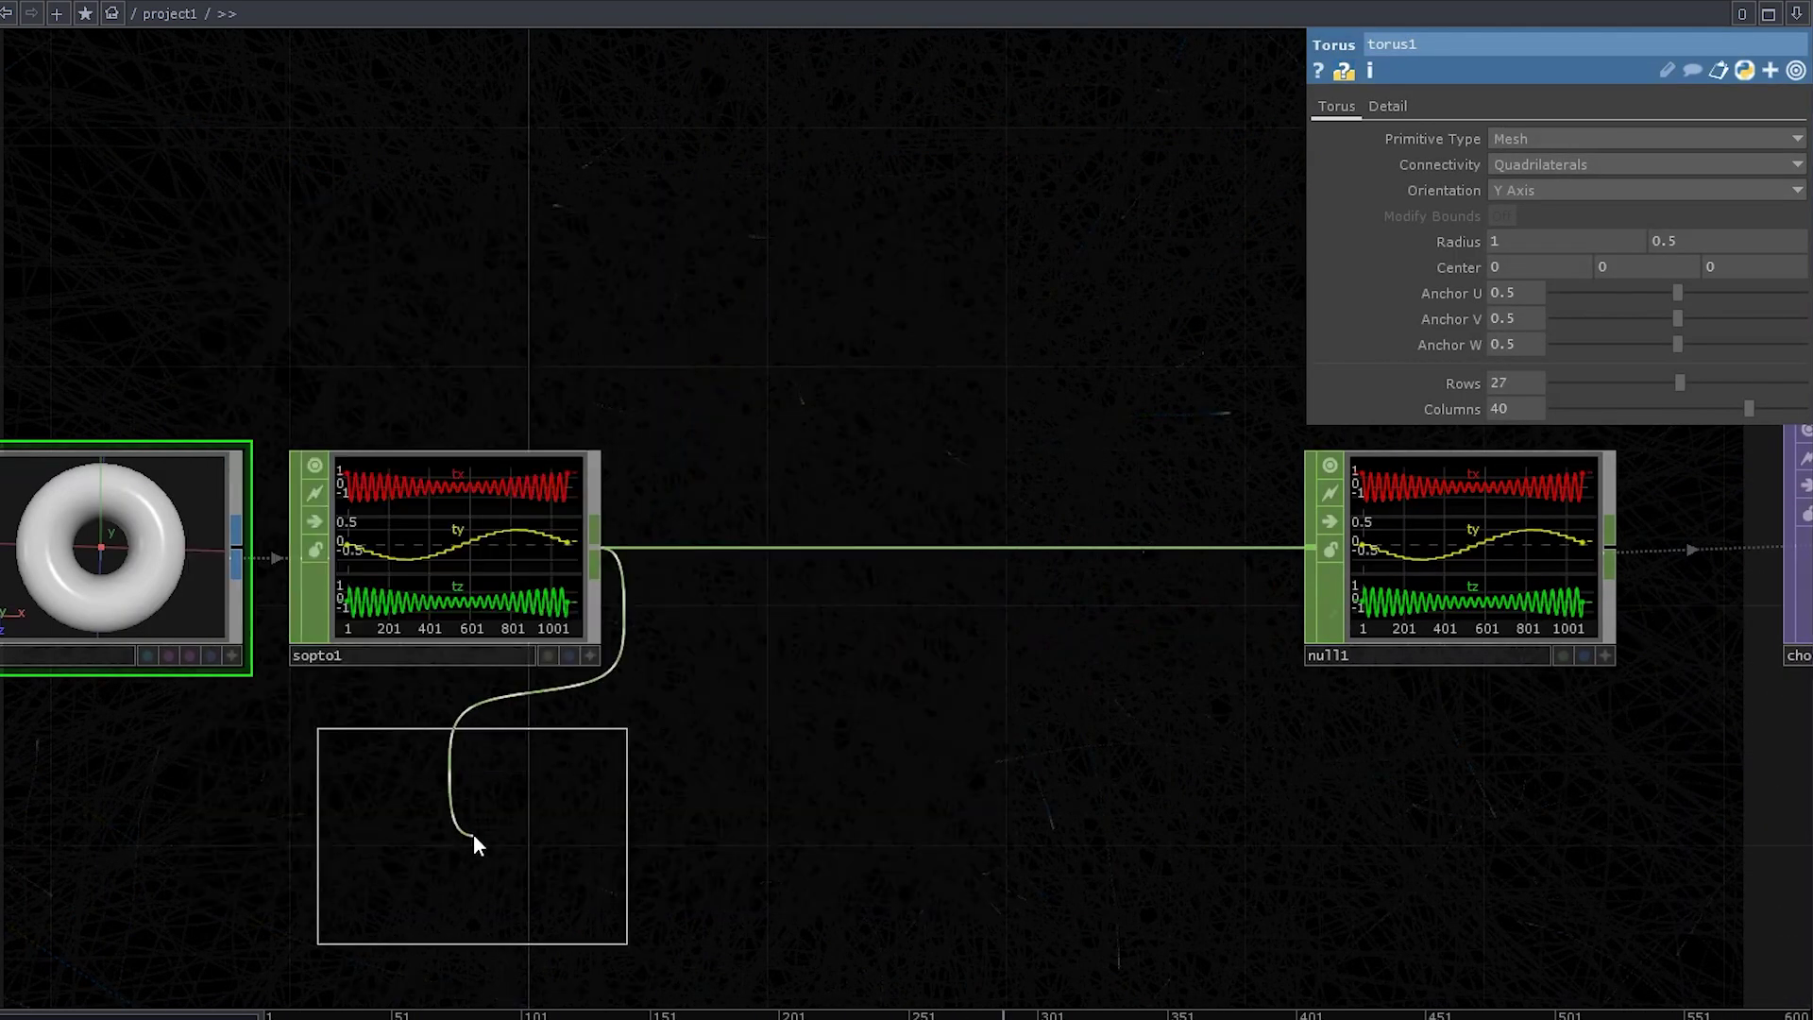
{"action": "left_click", "coordinate": [473, 835]}
{"action": "left_click", "coordinate": [1529, 138]}
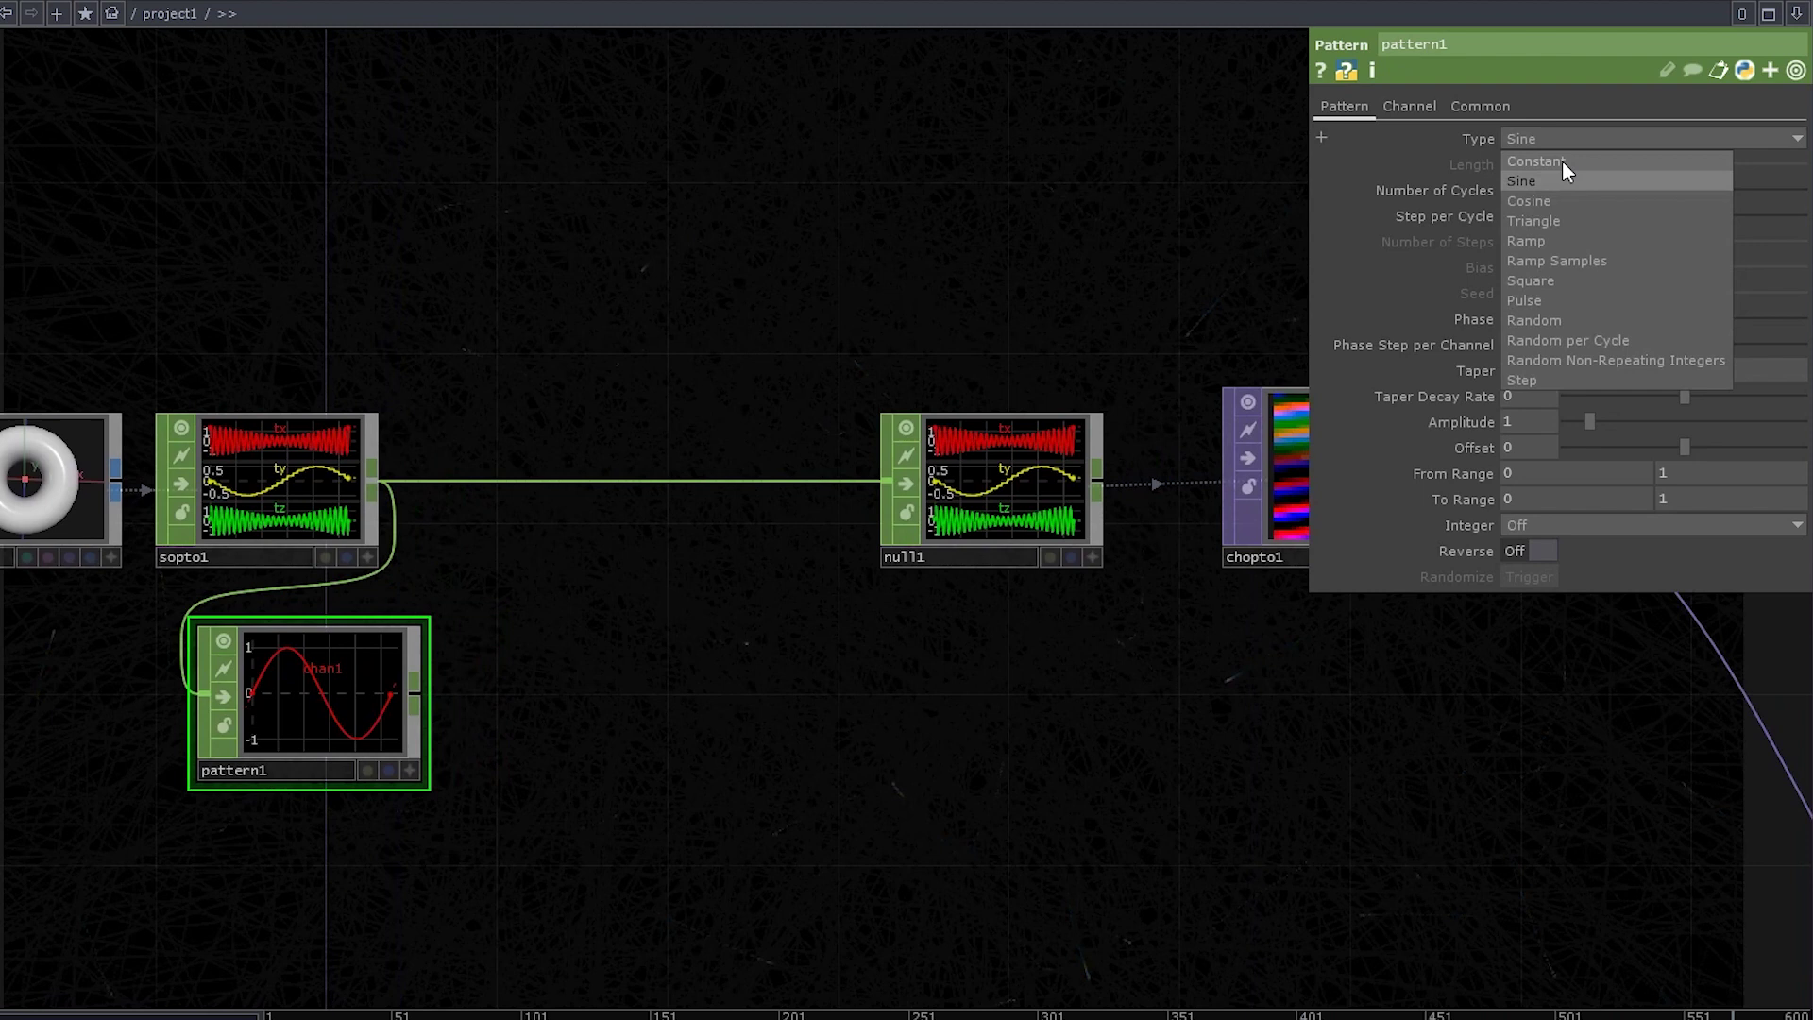
Insert a Merge CHOP between sopto1 and null1 and connect pattern1 as its second input.
{"action": "right_click", "coordinate": [684, 457]}
{"action": "left_click", "coordinate": [731, 300]}
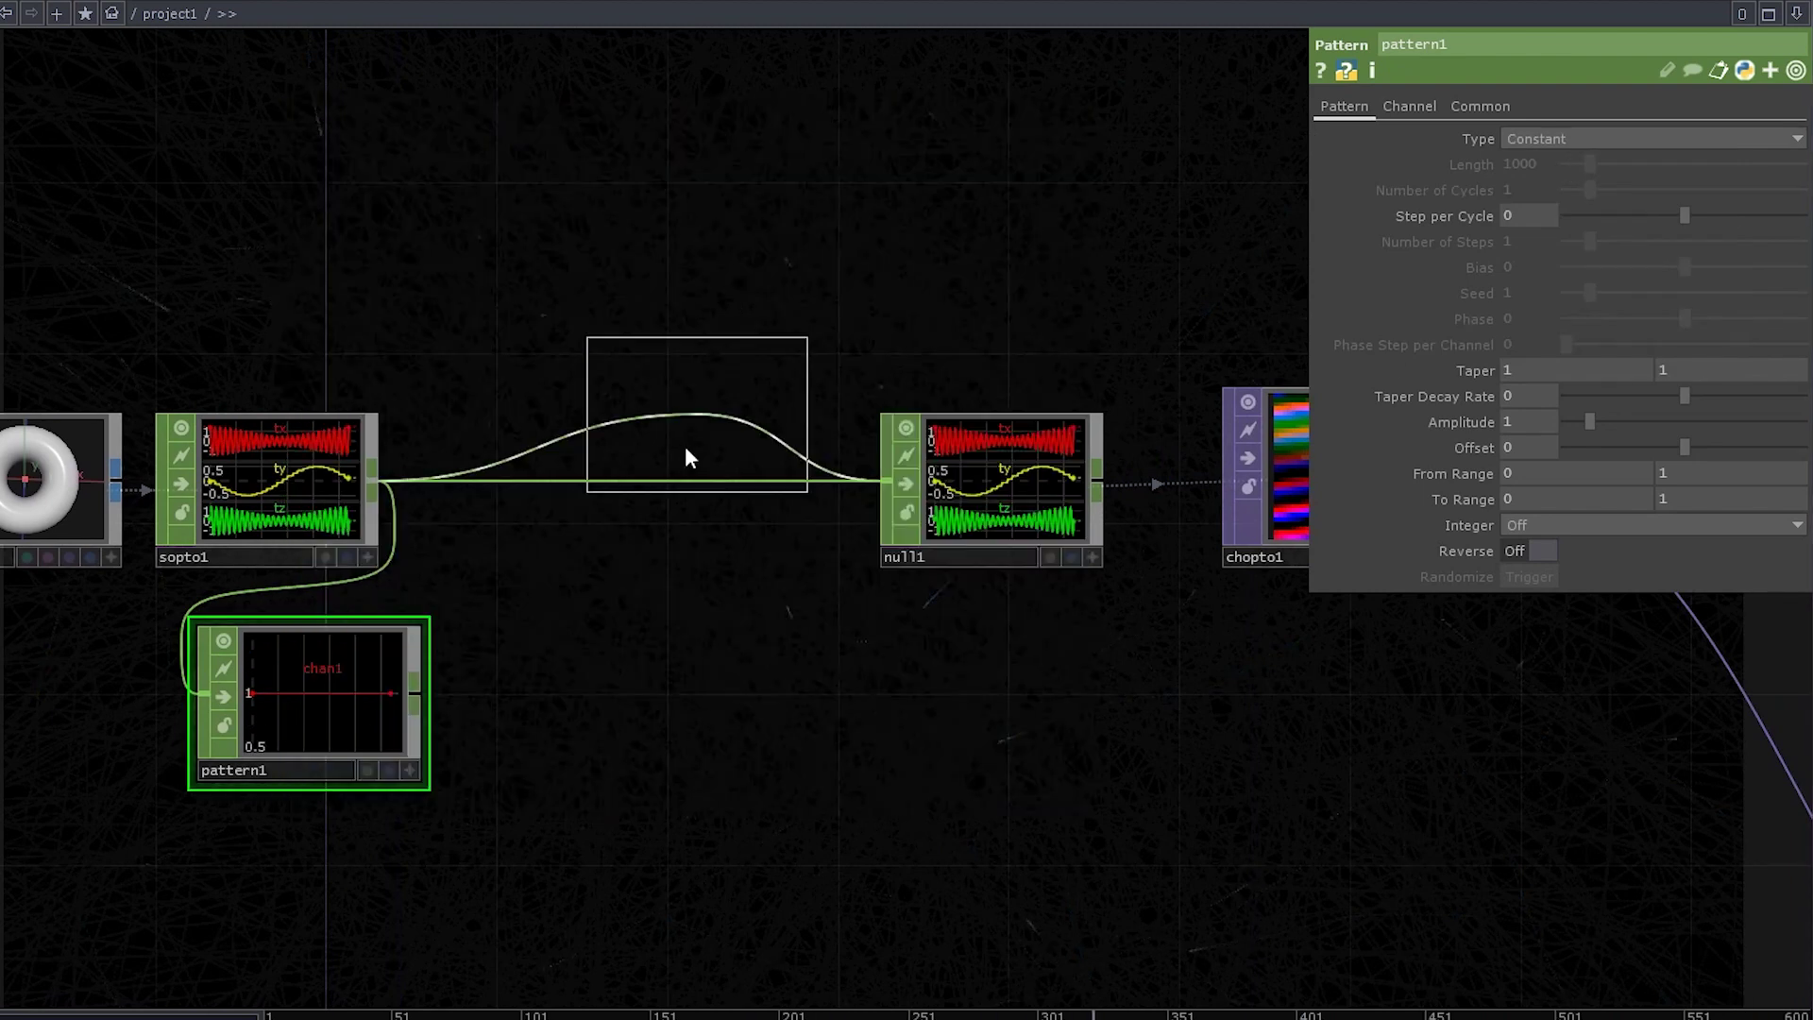
{"action": "left_click", "coordinate": [717, 529]}
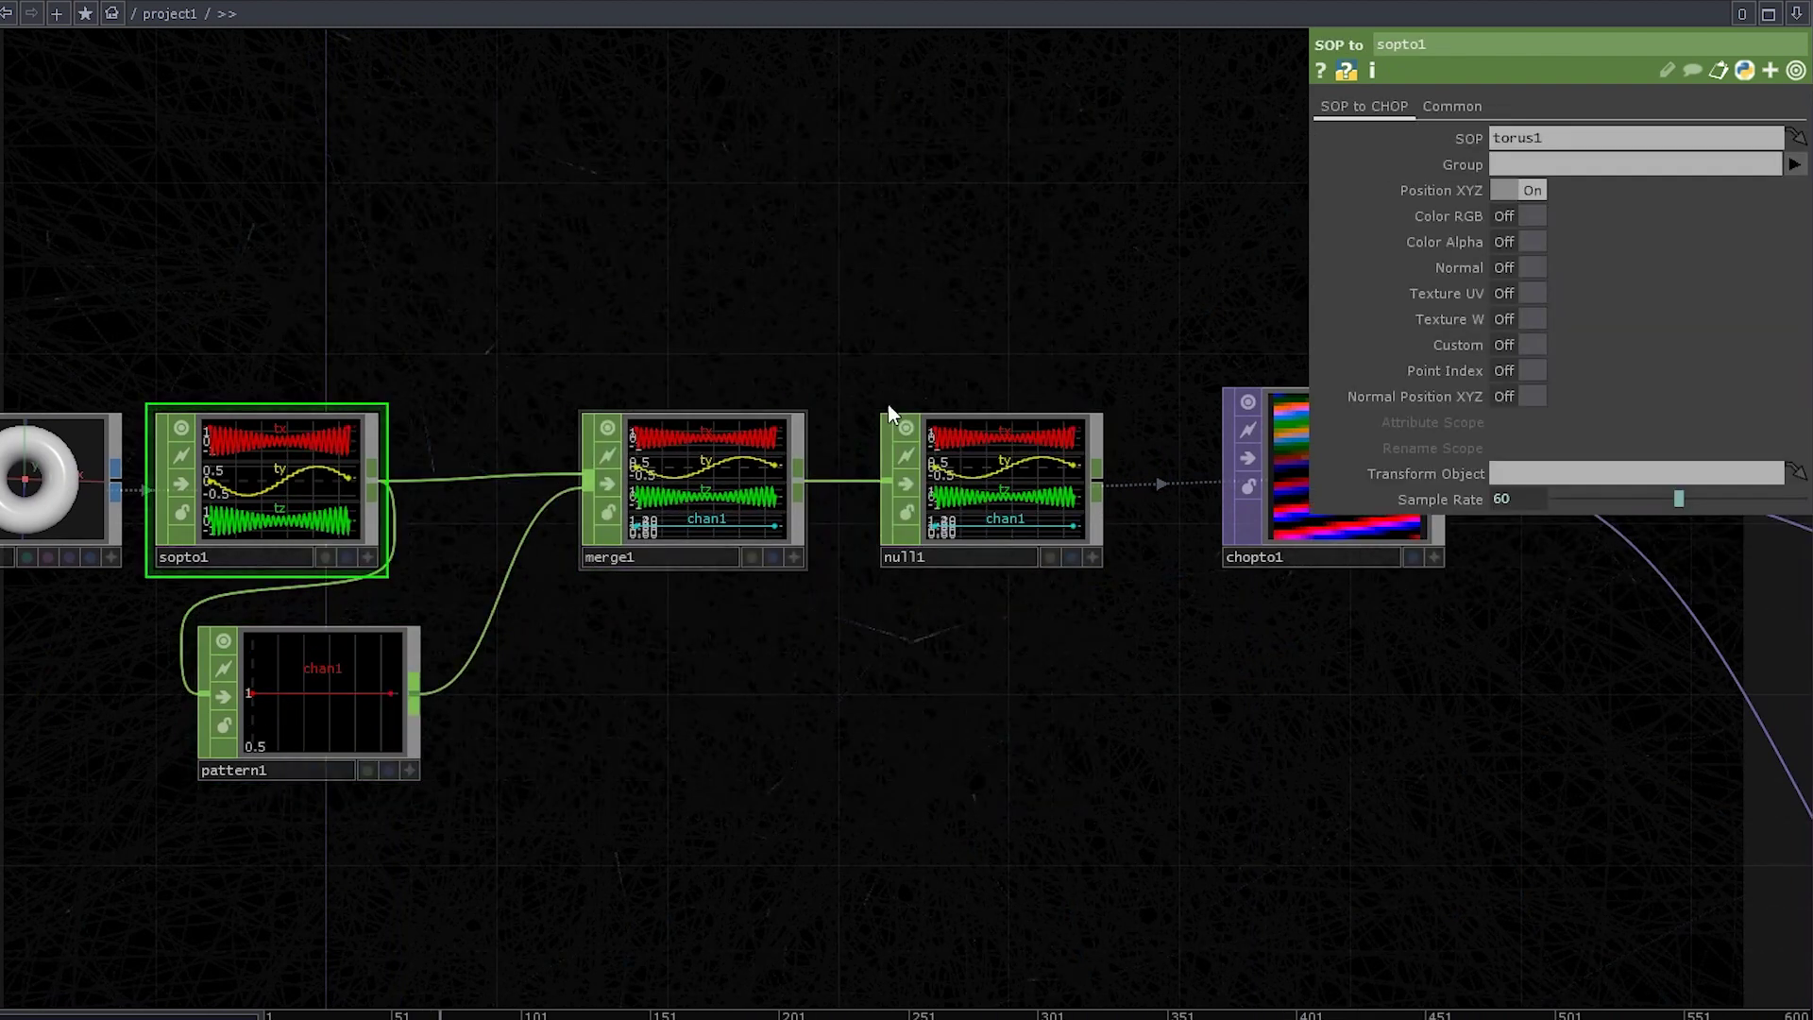
Orbit torus1 in its active viewer to inspect the surface normals from the side.
{"action": "left_click_drag", "start_coordinate": [929, 265], "coordinate": [558, 261]}
{"action": "left_click", "coordinate": [963, 463]}
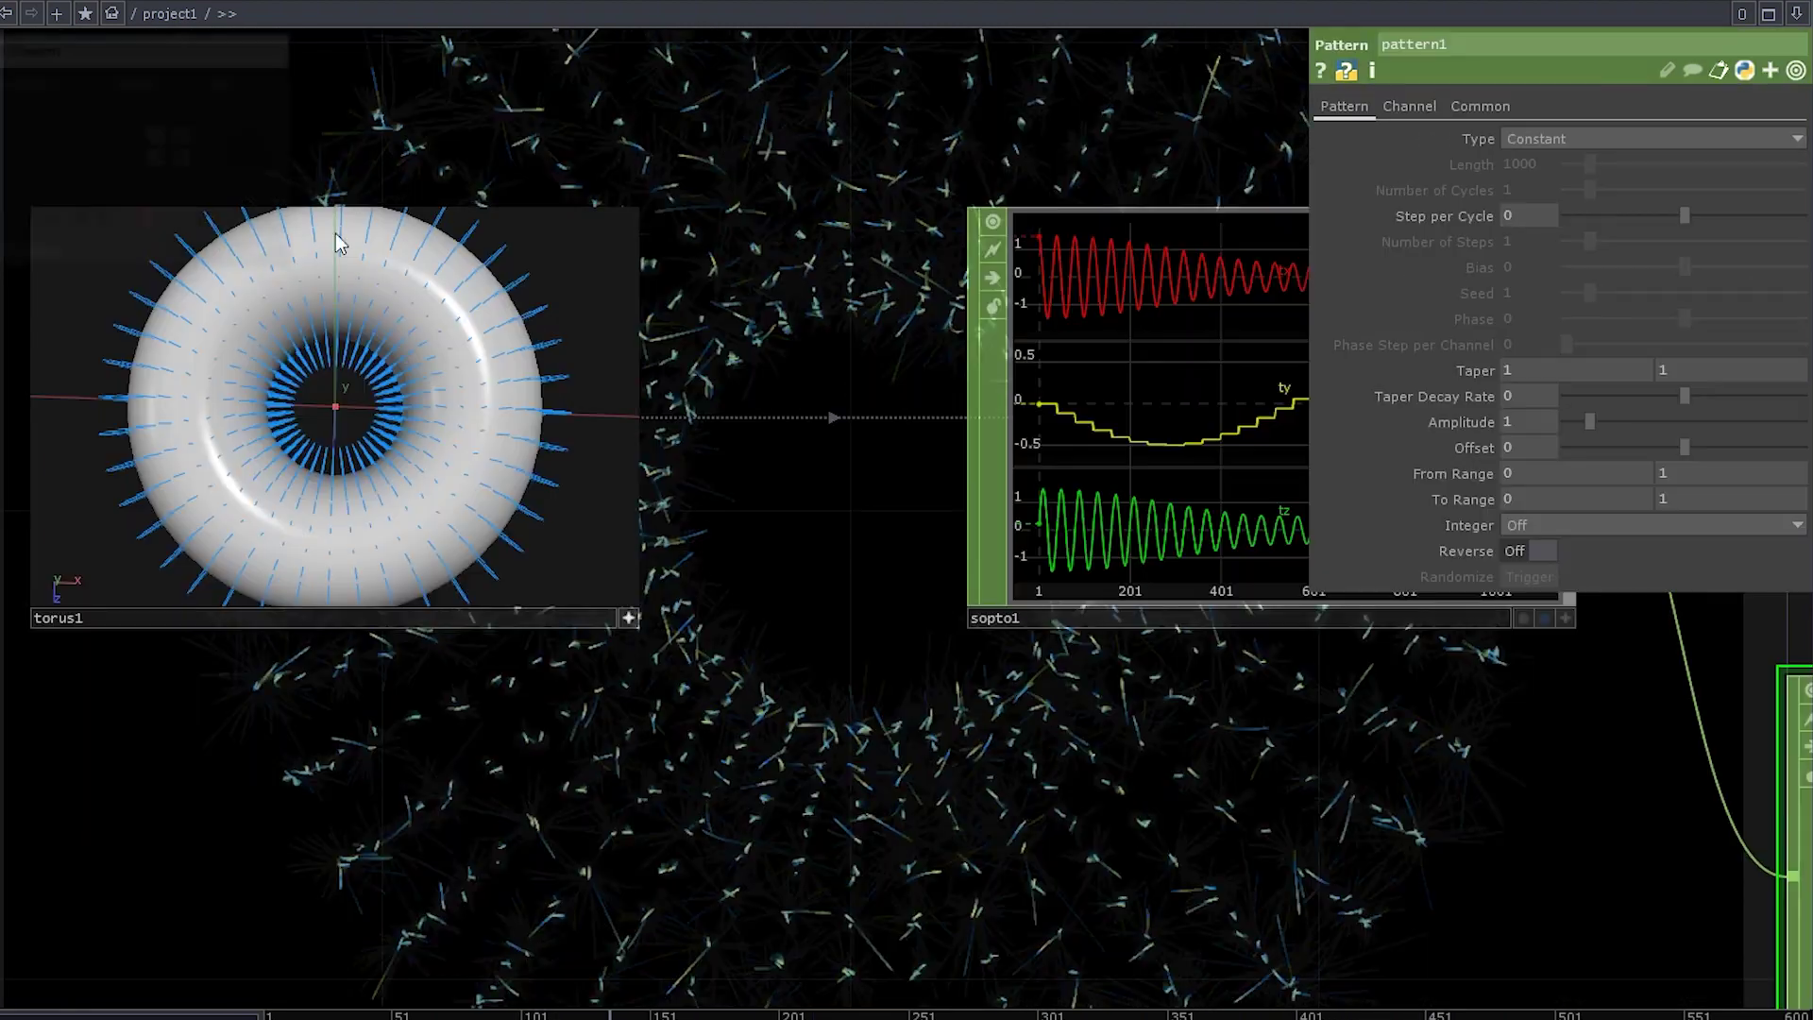
{"action": "left_click_drag", "start_coordinate": [438, 464], "coordinate": [391, 457]}
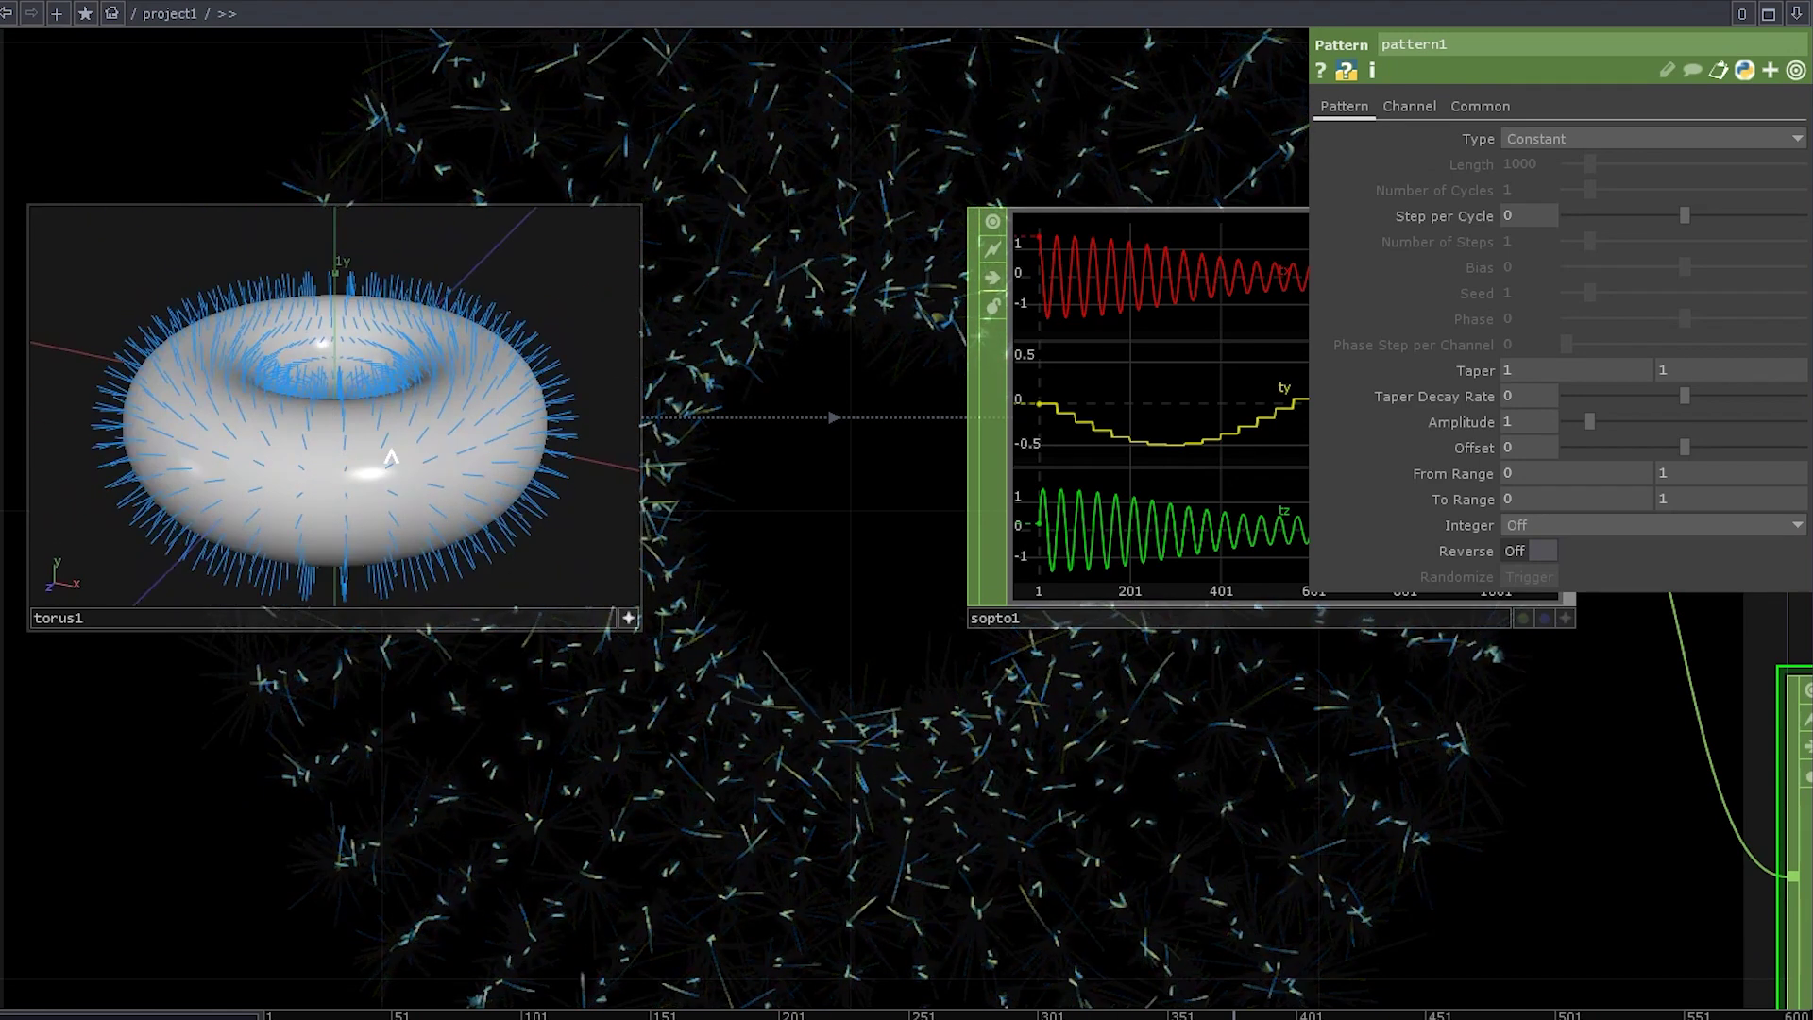
{"action": "left_click", "coordinate": [627, 618]}
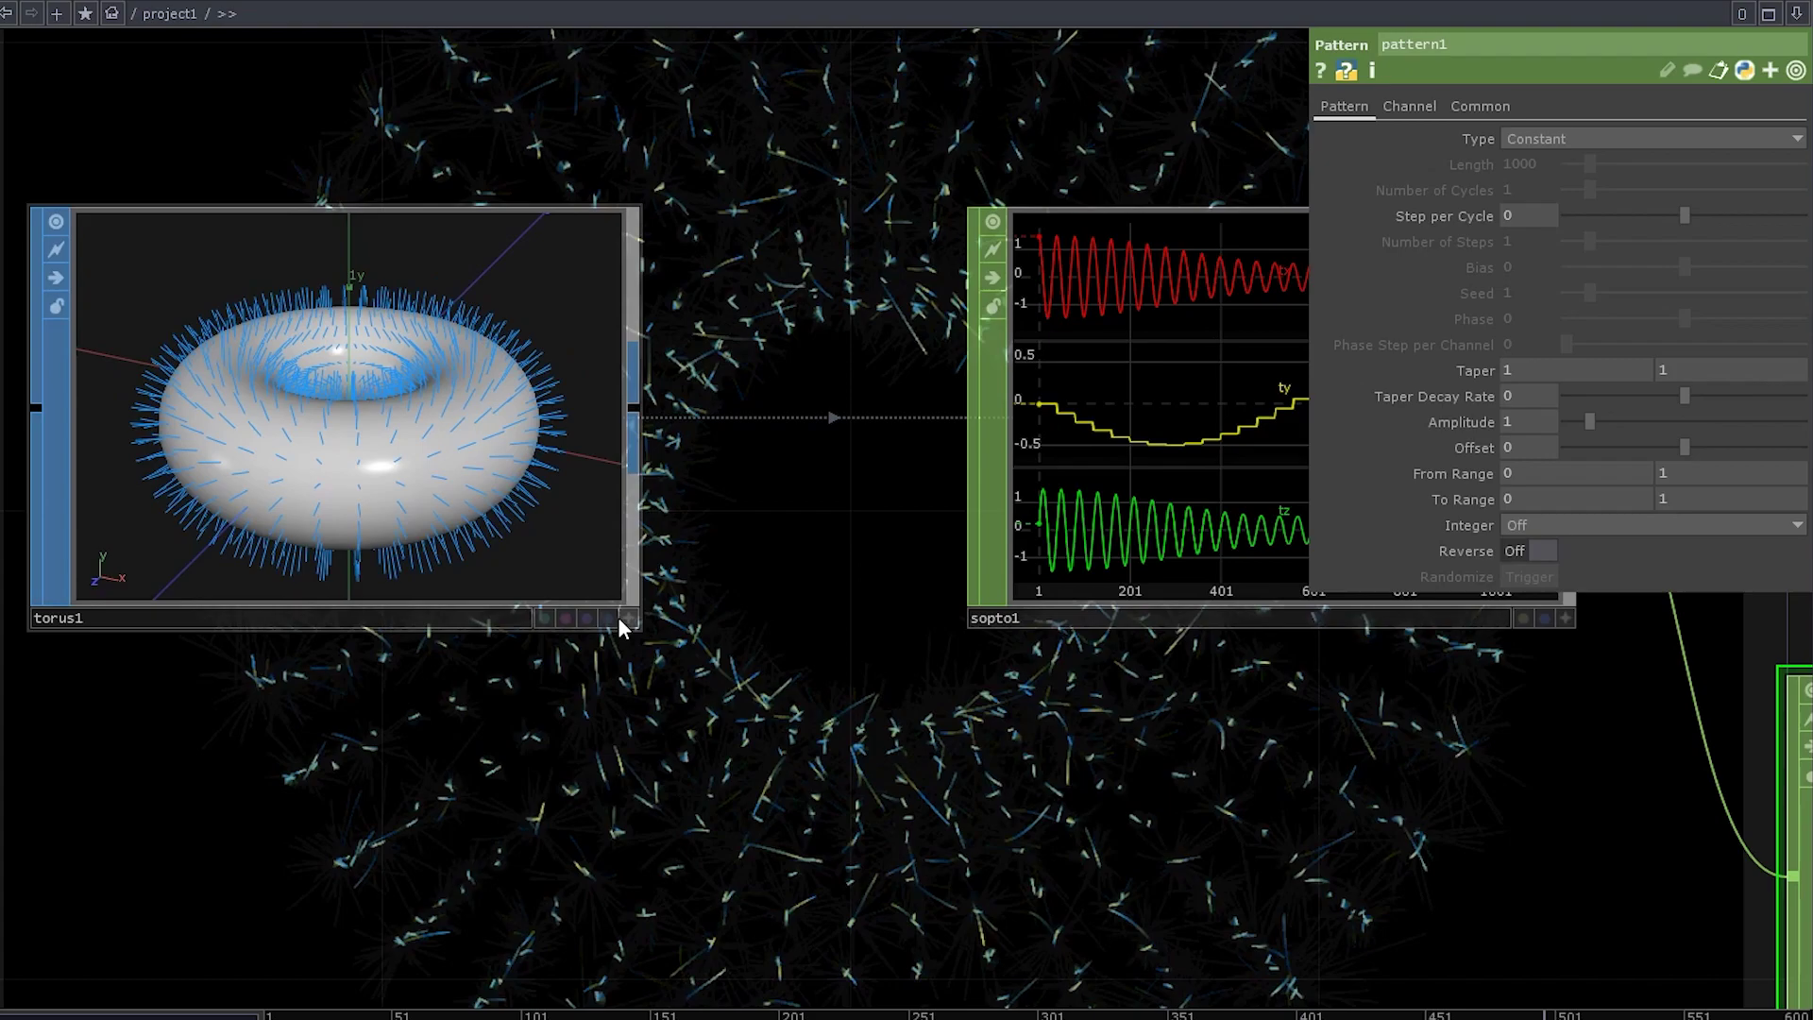
Look over the whole particle network and examine the glslmulti1_compute shader node.
{"action": "scroll", "coordinate": [773, 720], "scroll_direction": "down", "scroll_amount": 6}
{"action": "left_click_drag", "start_coordinate": [764, 807], "coordinate": [335, 664]}
{"action": "key", "text": "h"}
{"action": "left_click_drag", "start_coordinate": [769, 705], "coordinate": [1075, 748]}
{"action": "left_click_drag", "start_coordinate": [855, 723], "coordinate": [377, 691]}
{"action": "scroll", "coordinate": [481, 524], "scroll_direction": "up", "scroll_amount": 6}
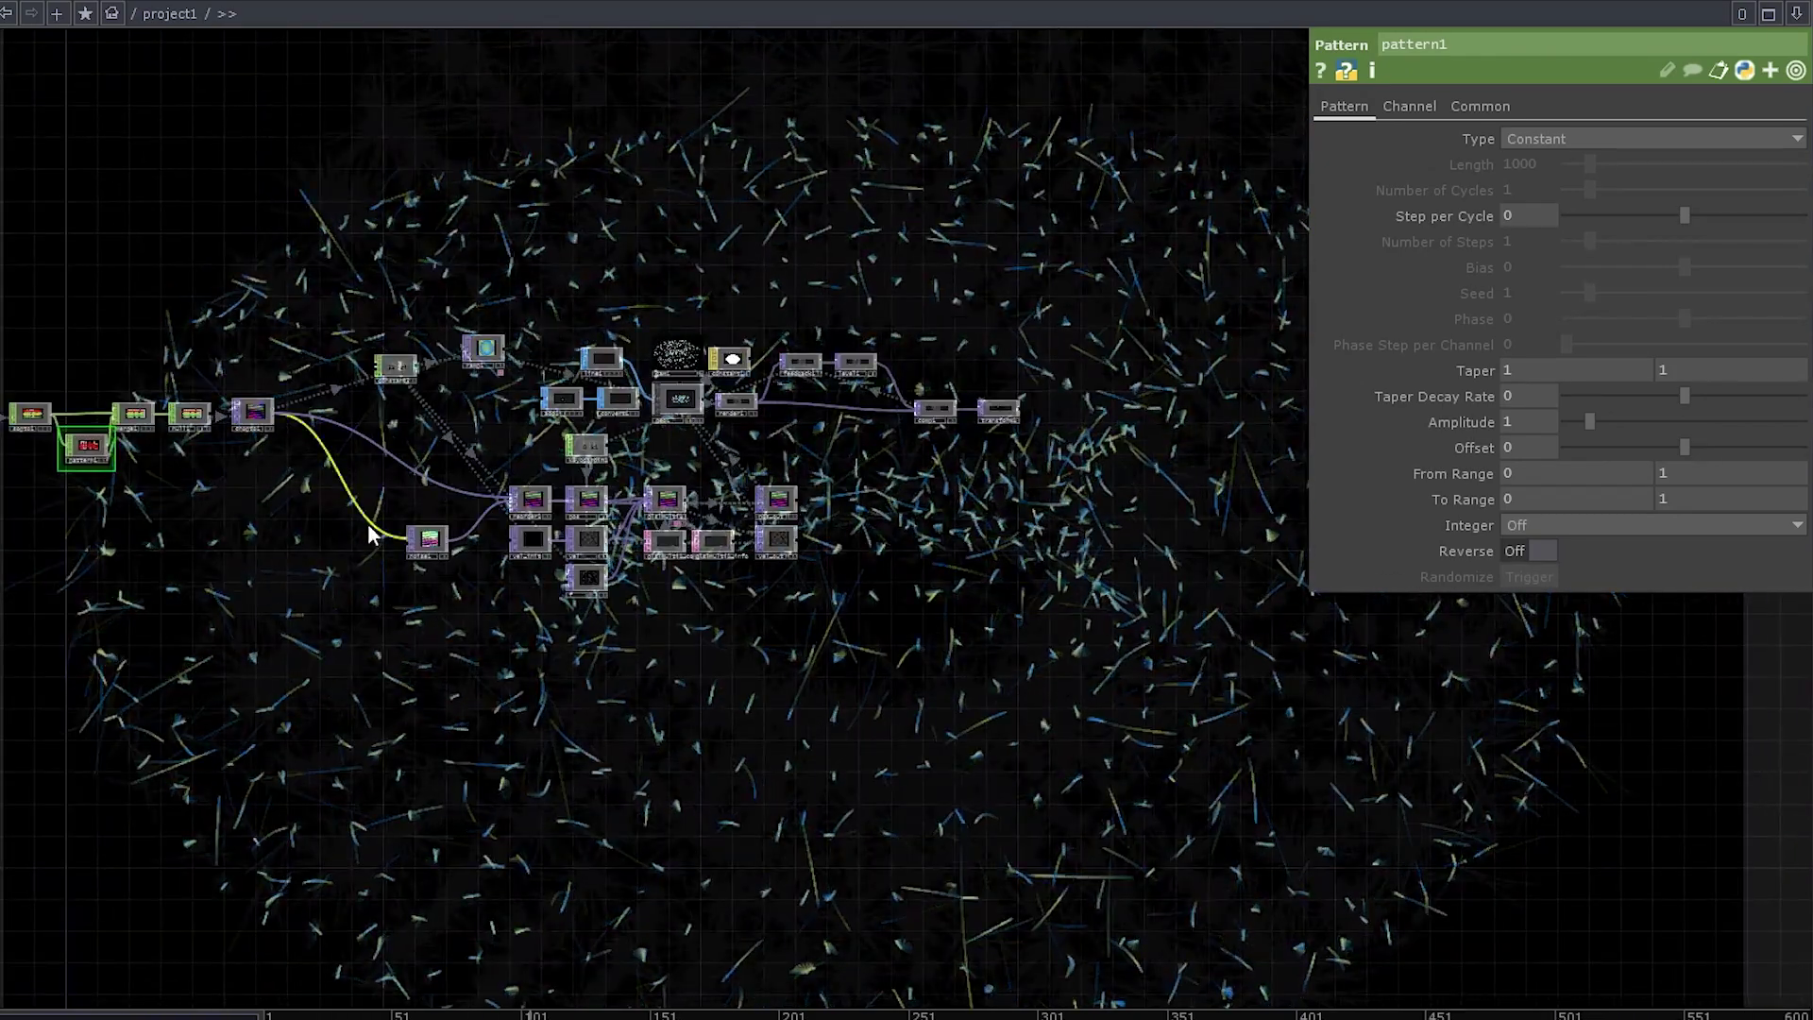
{"action": "left_click", "coordinate": [901, 767]}
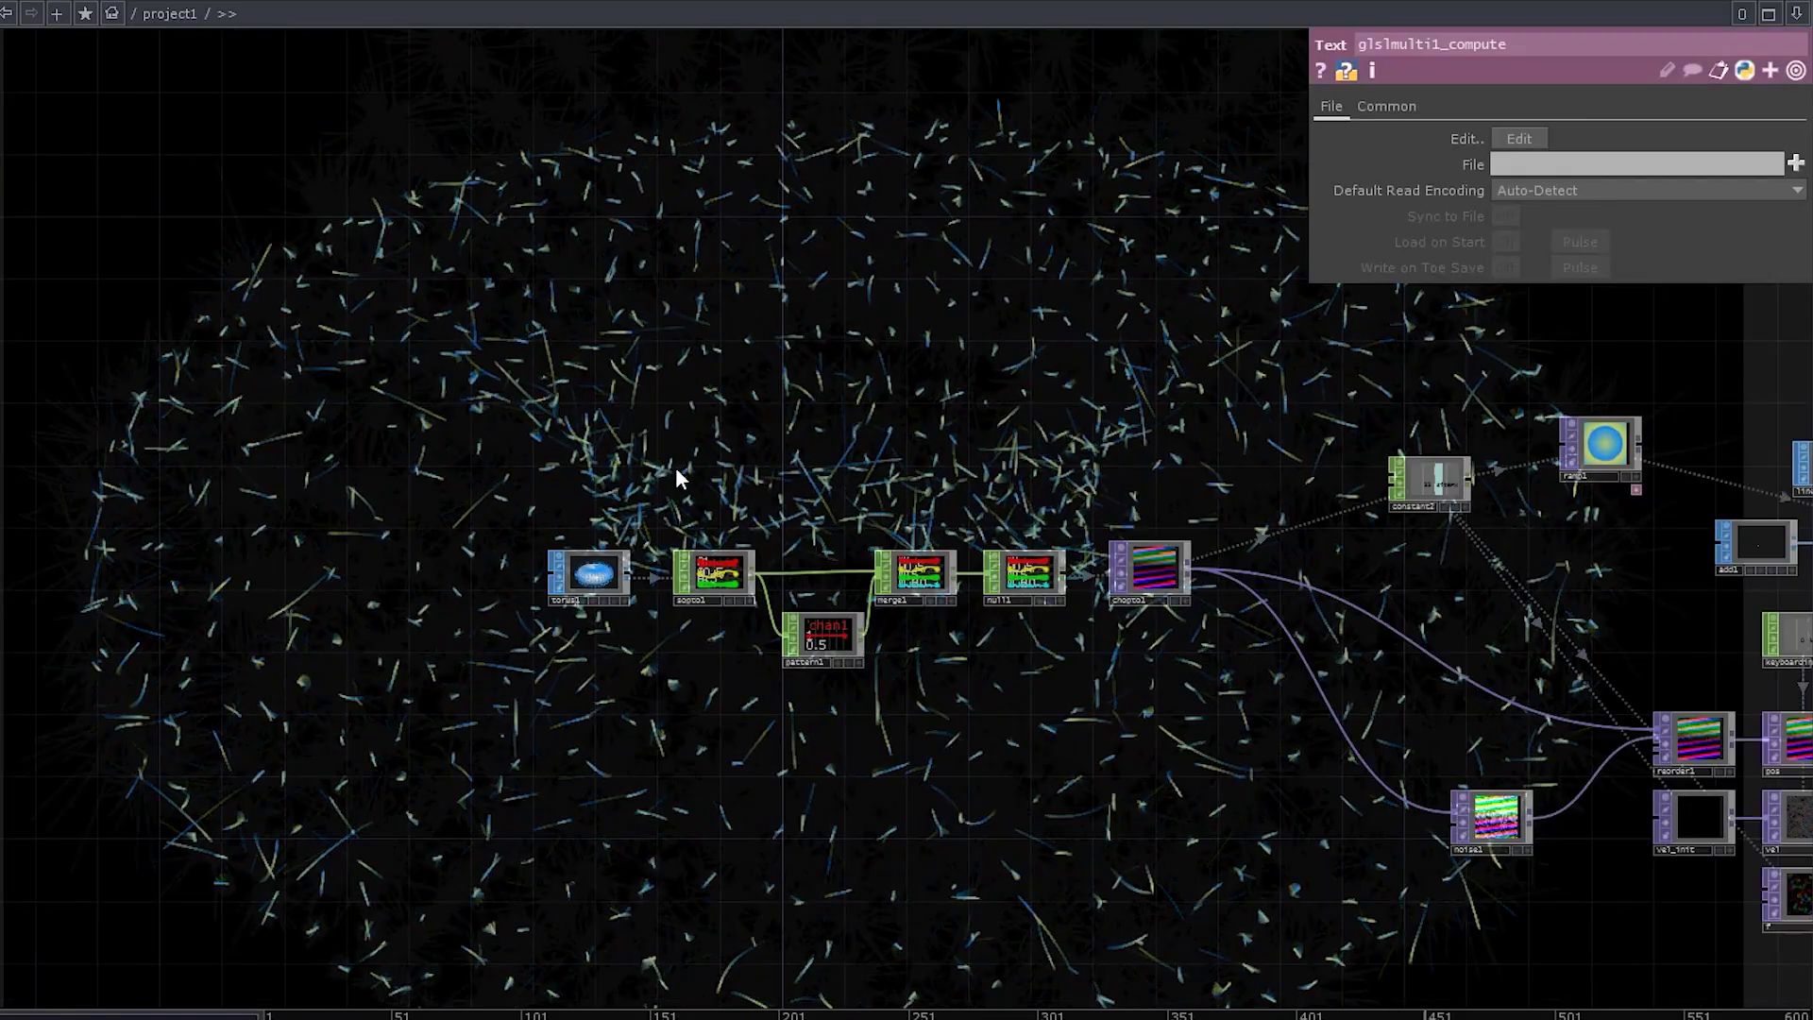
Duplicate the chain from sopto1 to chopto1 below the original and have sopto2 output Normal instead of Position XYZ.
{"action": "left_click_drag", "start_coordinate": [673, 465], "coordinate": [1154, 653]}
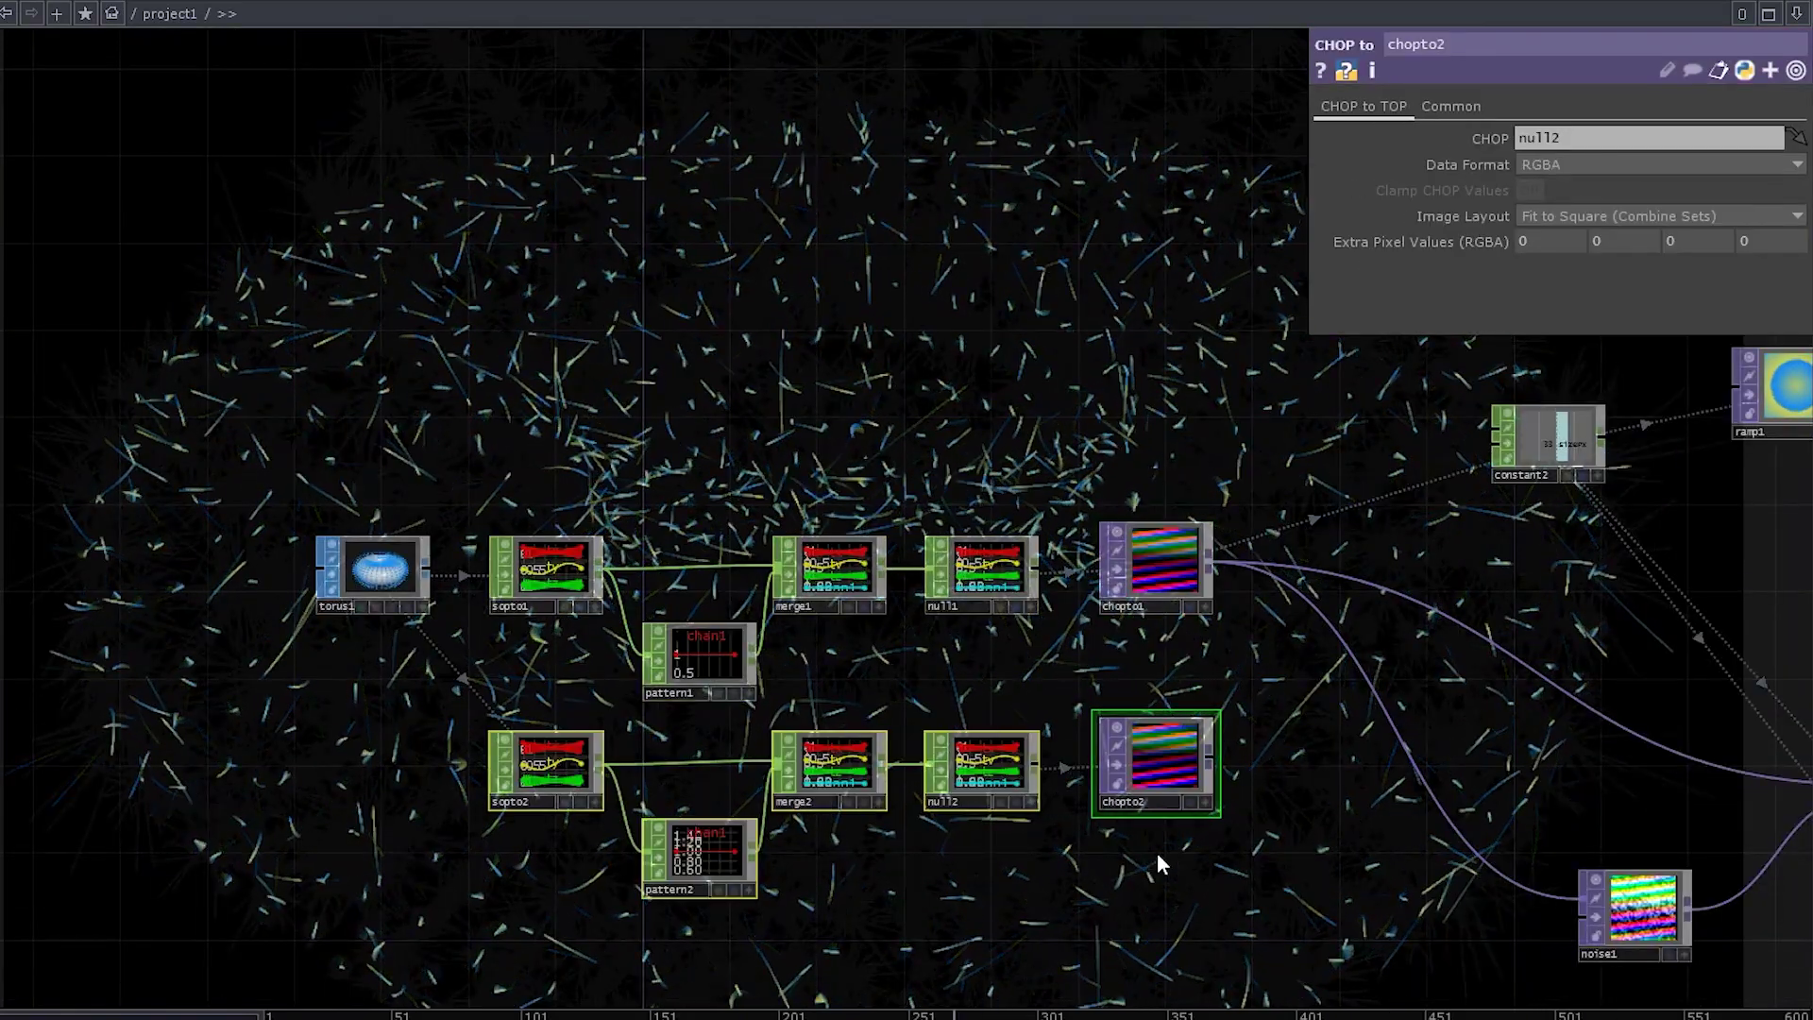
{"action": "left_click", "coordinate": [548, 770]}
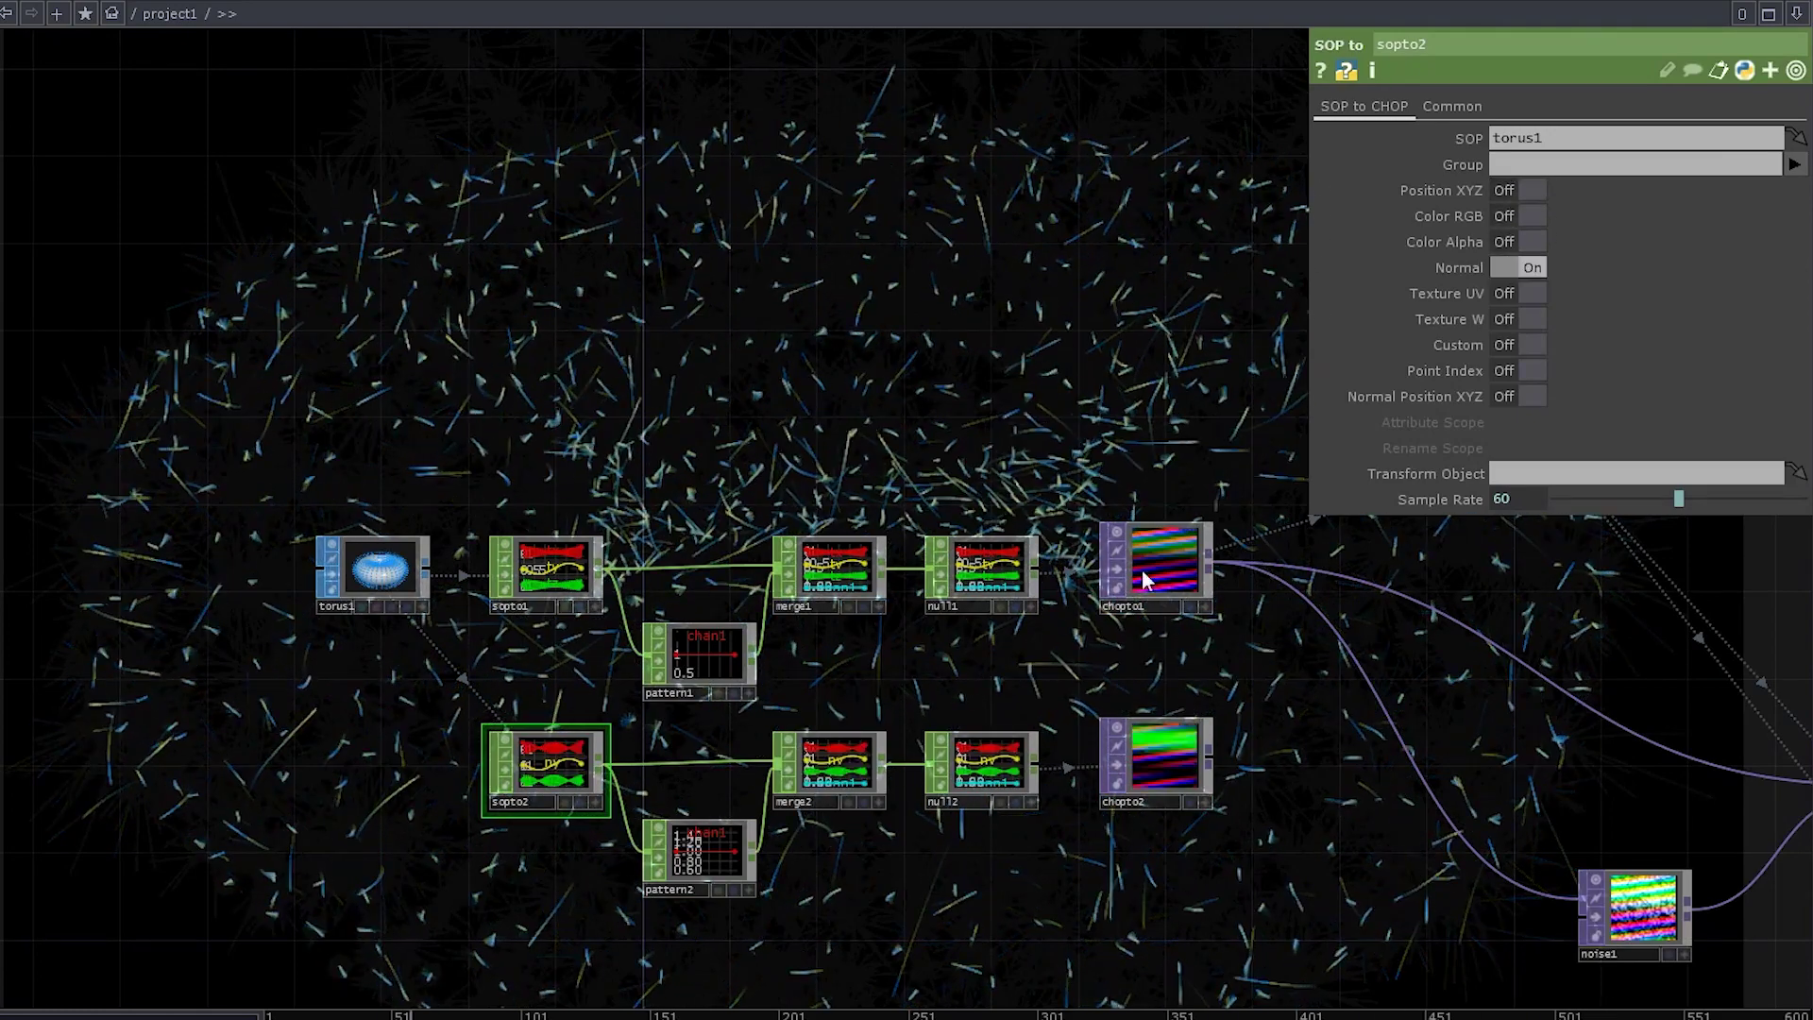
Insert a Null TOP between the noise TOP f and glslmulti1, and place it directly below vel.
{"action": "scroll", "coordinate": [781, 850], "scroll_direction": "up", "scroll_amount": 5}
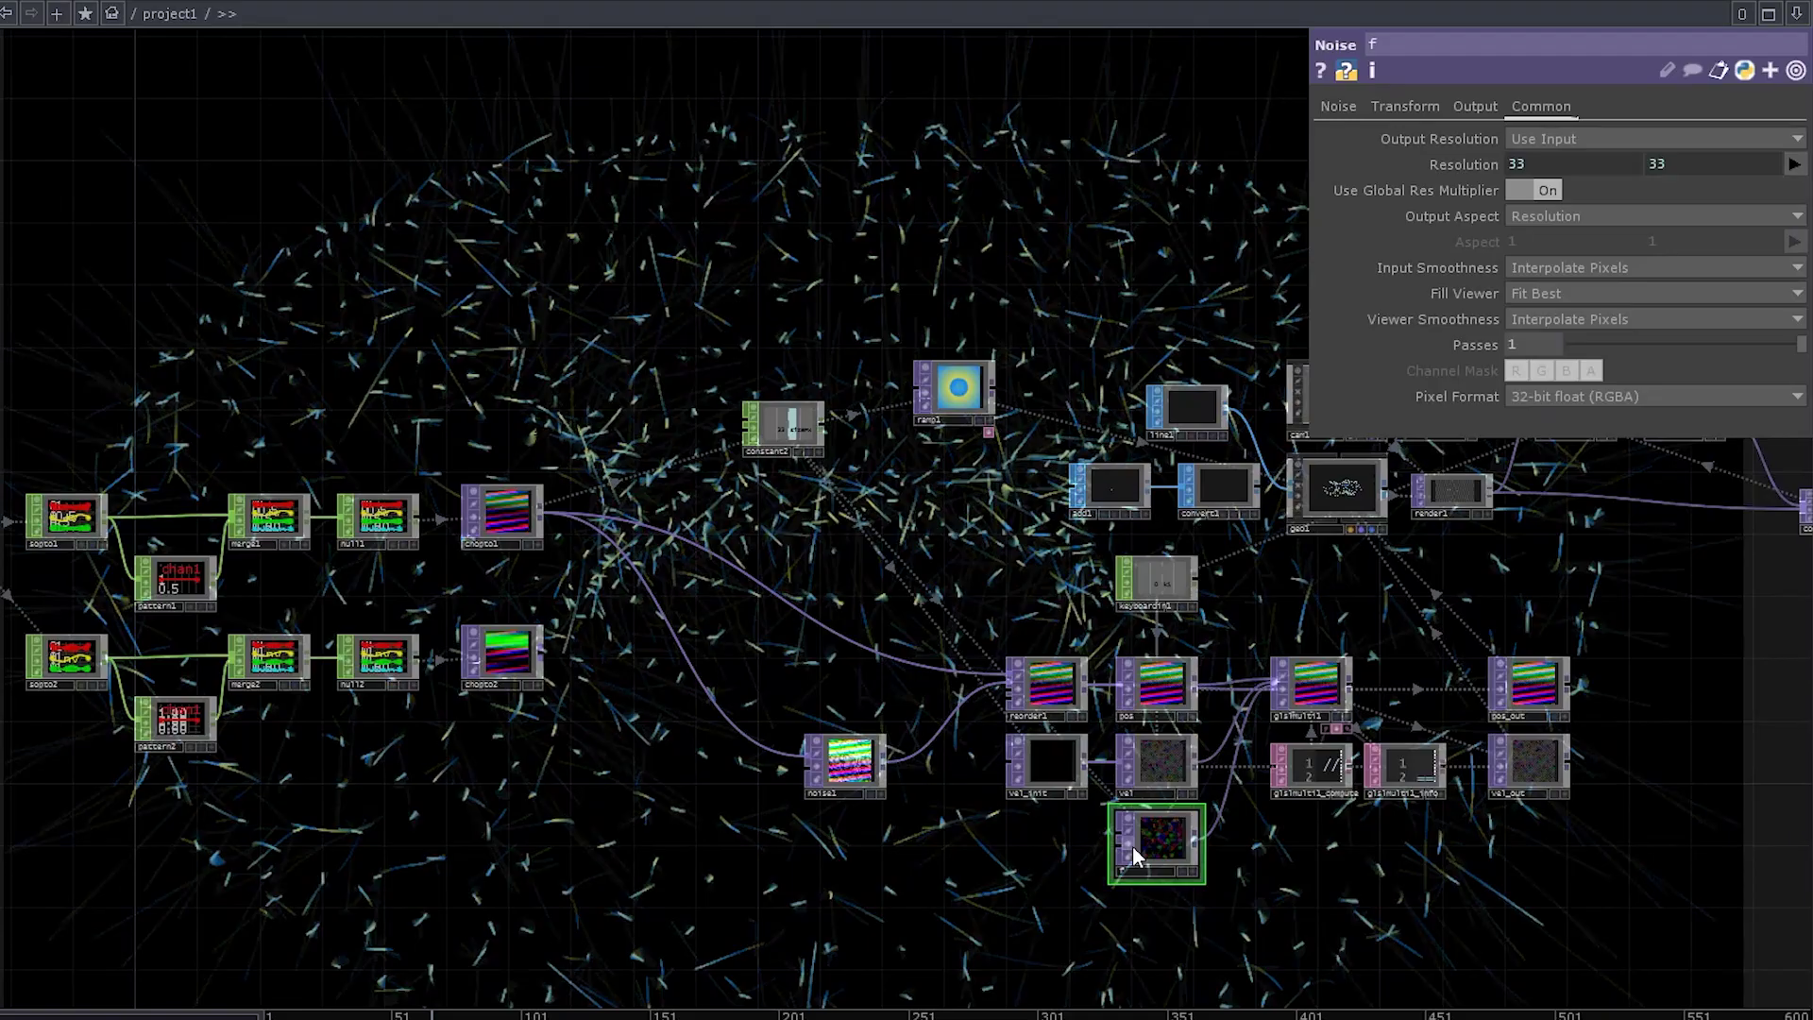
{"action": "right_click", "coordinate": [1194, 841]}
{"action": "left_click", "coordinate": [1164, 704]}
{"action": "left_click", "coordinate": [1255, 906]}
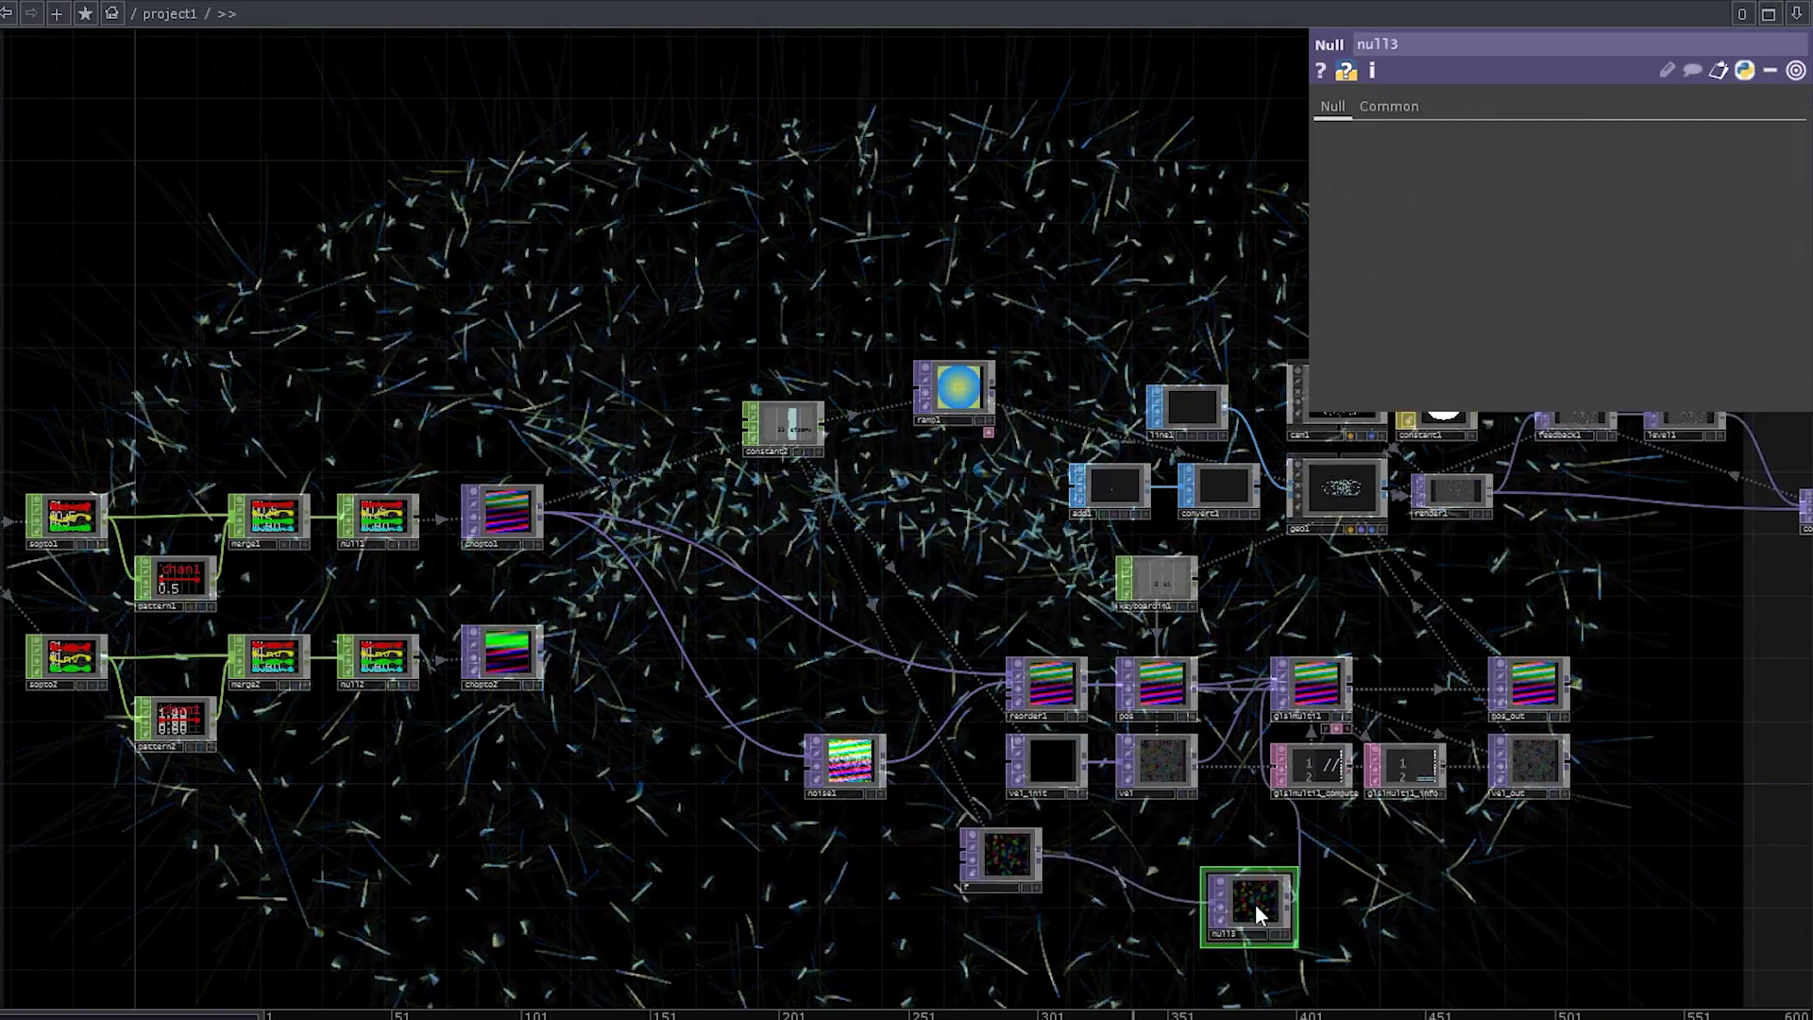
{"action": "left_click_drag", "start_coordinate": [1255, 904], "coordinate": [1161, 841]}
Connect chopto2 to null3 in place of noise f, line chopto2 up with it and move f out of the way.
{"action": "scroll", "coordinate": [1225, 903], "scroll_direction": "up", "scroll_amount": 3}
{"action": "left_click_drag", "start_coordinate": [669, 572], "coordinate": [937, 680]}
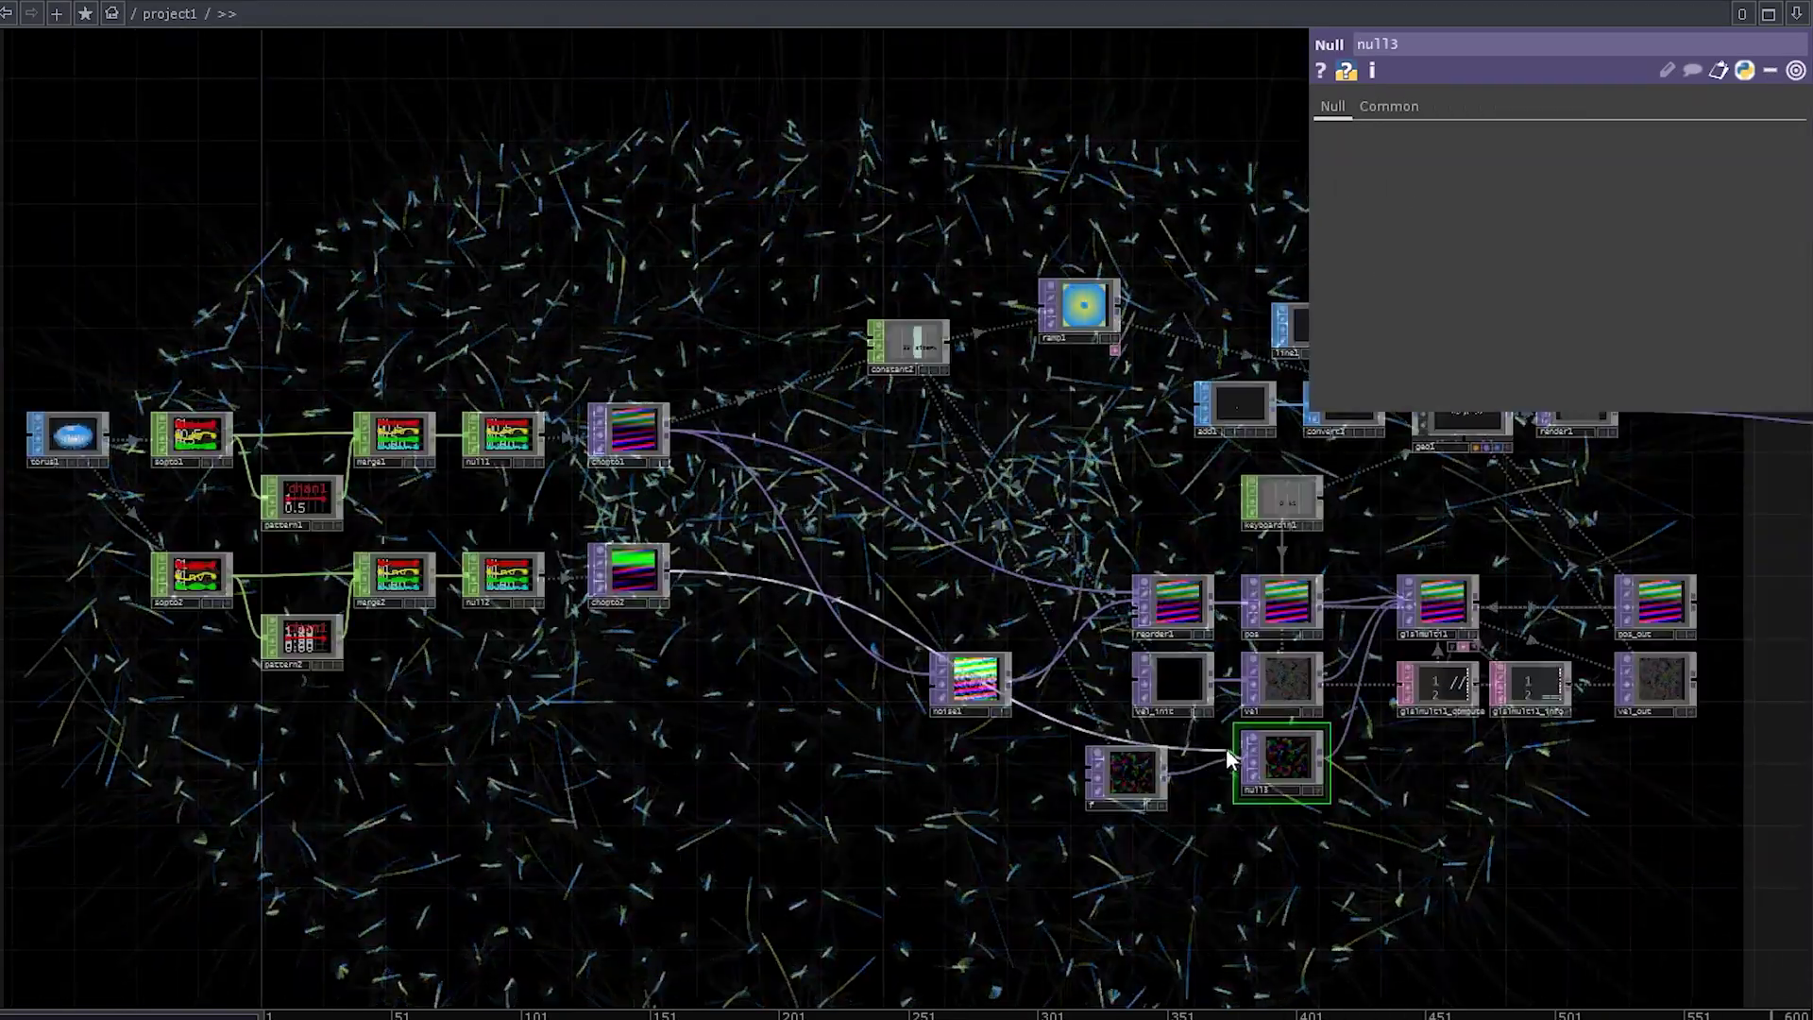
{"action": "left_click_drag", "start_coordinate": [1227, 751], "coordinate": [1243, 758]}
{"action": "left_click_drag", "start_coordinate": [636, 587], "coordinate": [636, 770]}
{"action": "left_click_drag", "start_coordinate": [1125, 773], "coordinate": [1187, 928]}
Insert a Math TOP between chopto2 and null3 and align it with the wire.
{"action": "right_click", "coordinate": [806, 759]}
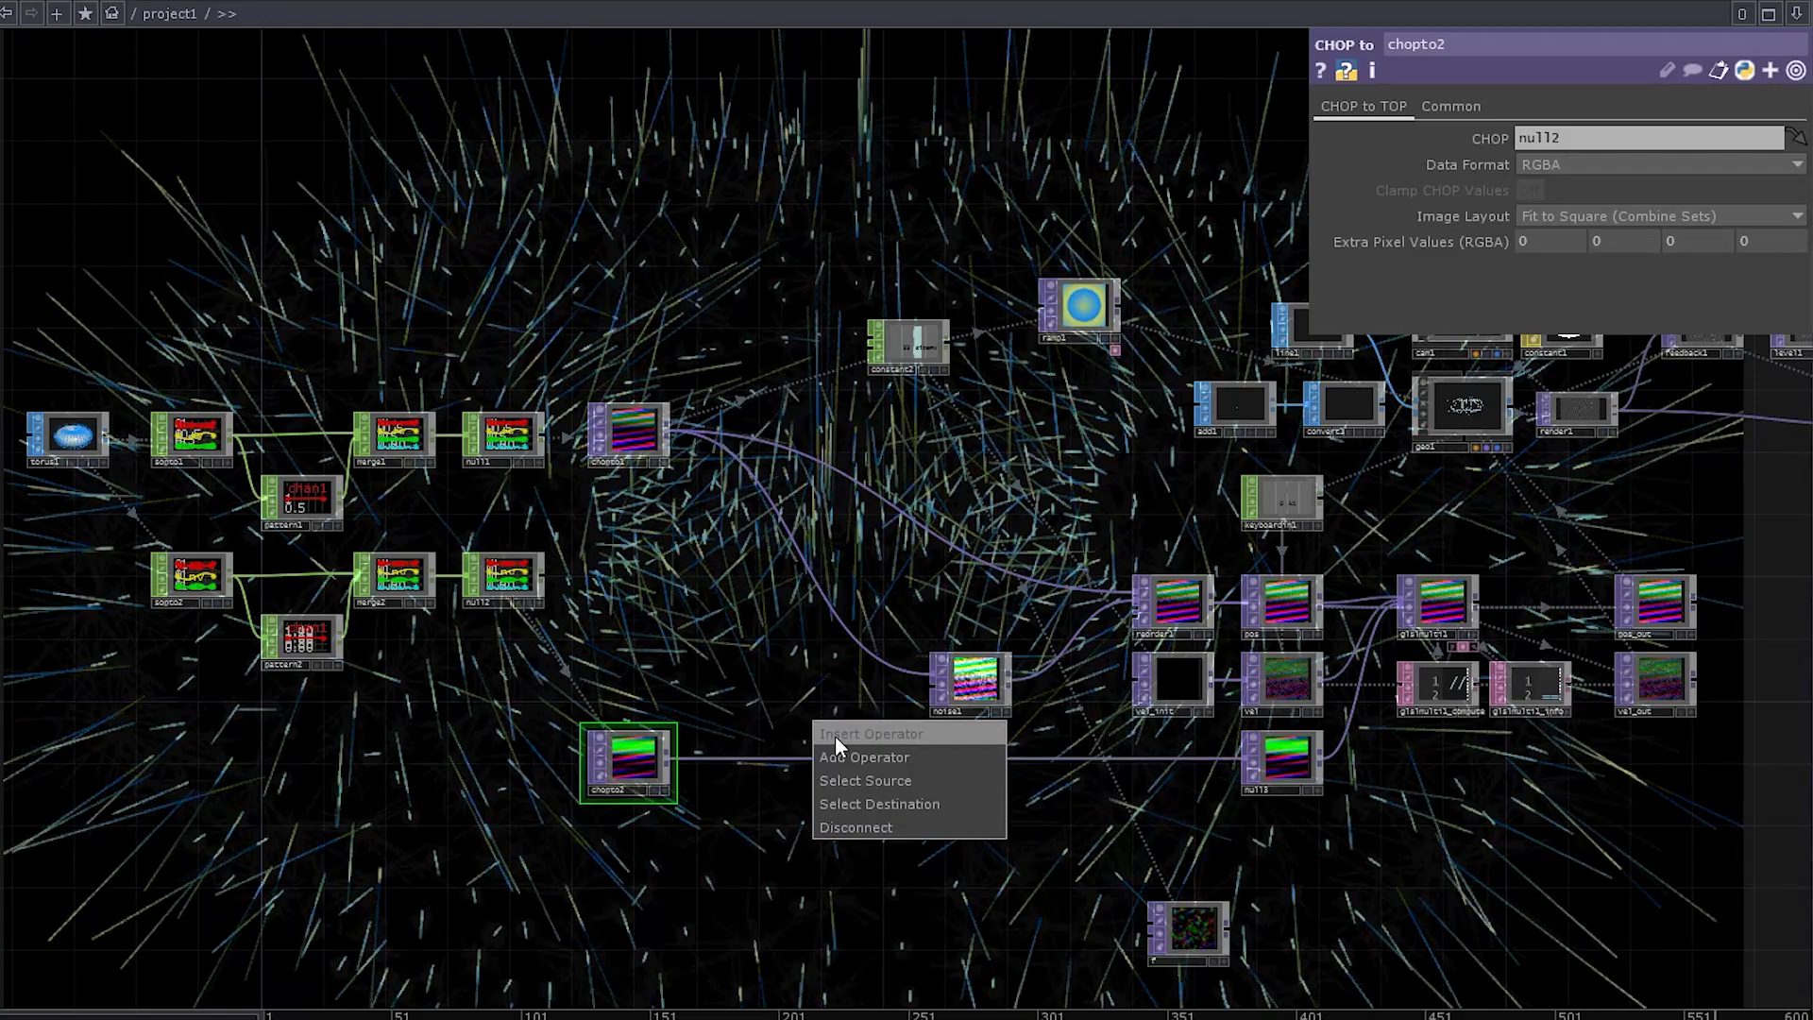
{"action": "left_click", "coordinate": [835, 735]}
{"action": "left_click", "coordinate": [639, 943]}
{"action": "left_click", "coordinate": [862, 746]}
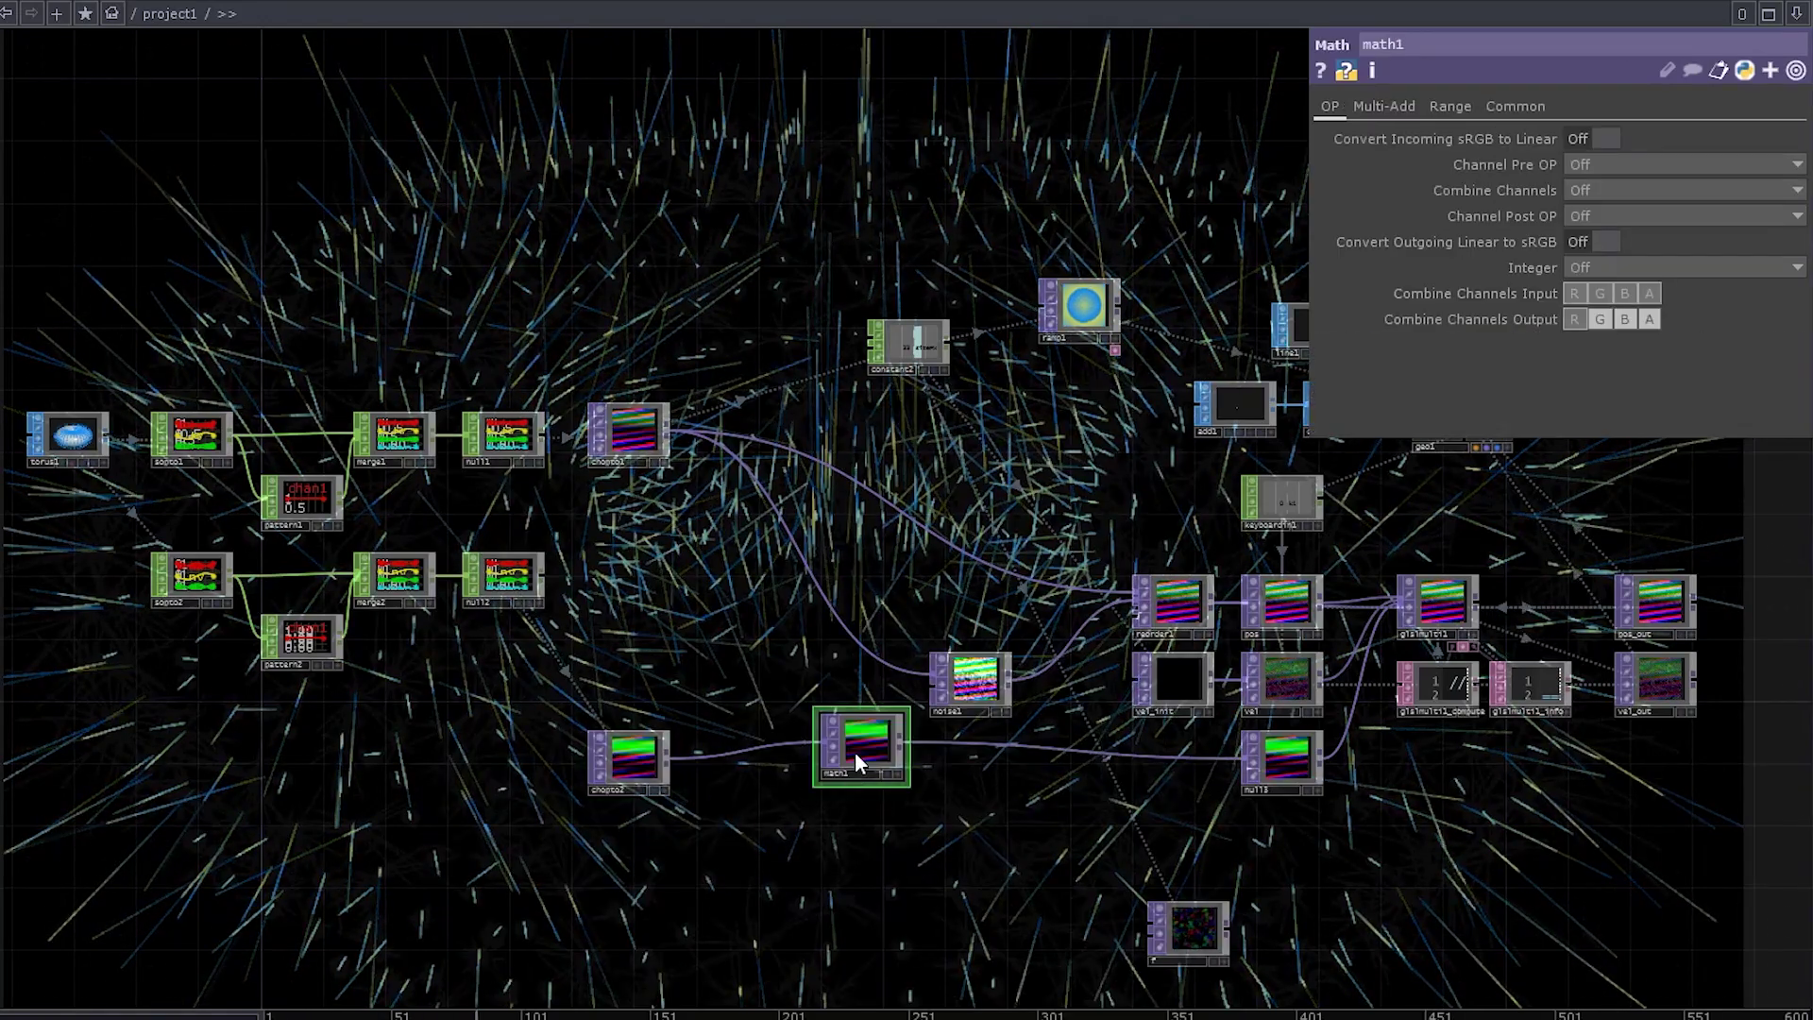
{"action": "left_click_drag", "start_coordinate": [854, 752], "coordinate": [846, 778]}
Set math1's Multiply to 0.33.
{"action": "left_click", "coordinate": [1385, 106]}
{"action": "left_click_drag", "start_coordinate": [1716, 165], "coordinate": [1647, 166]}
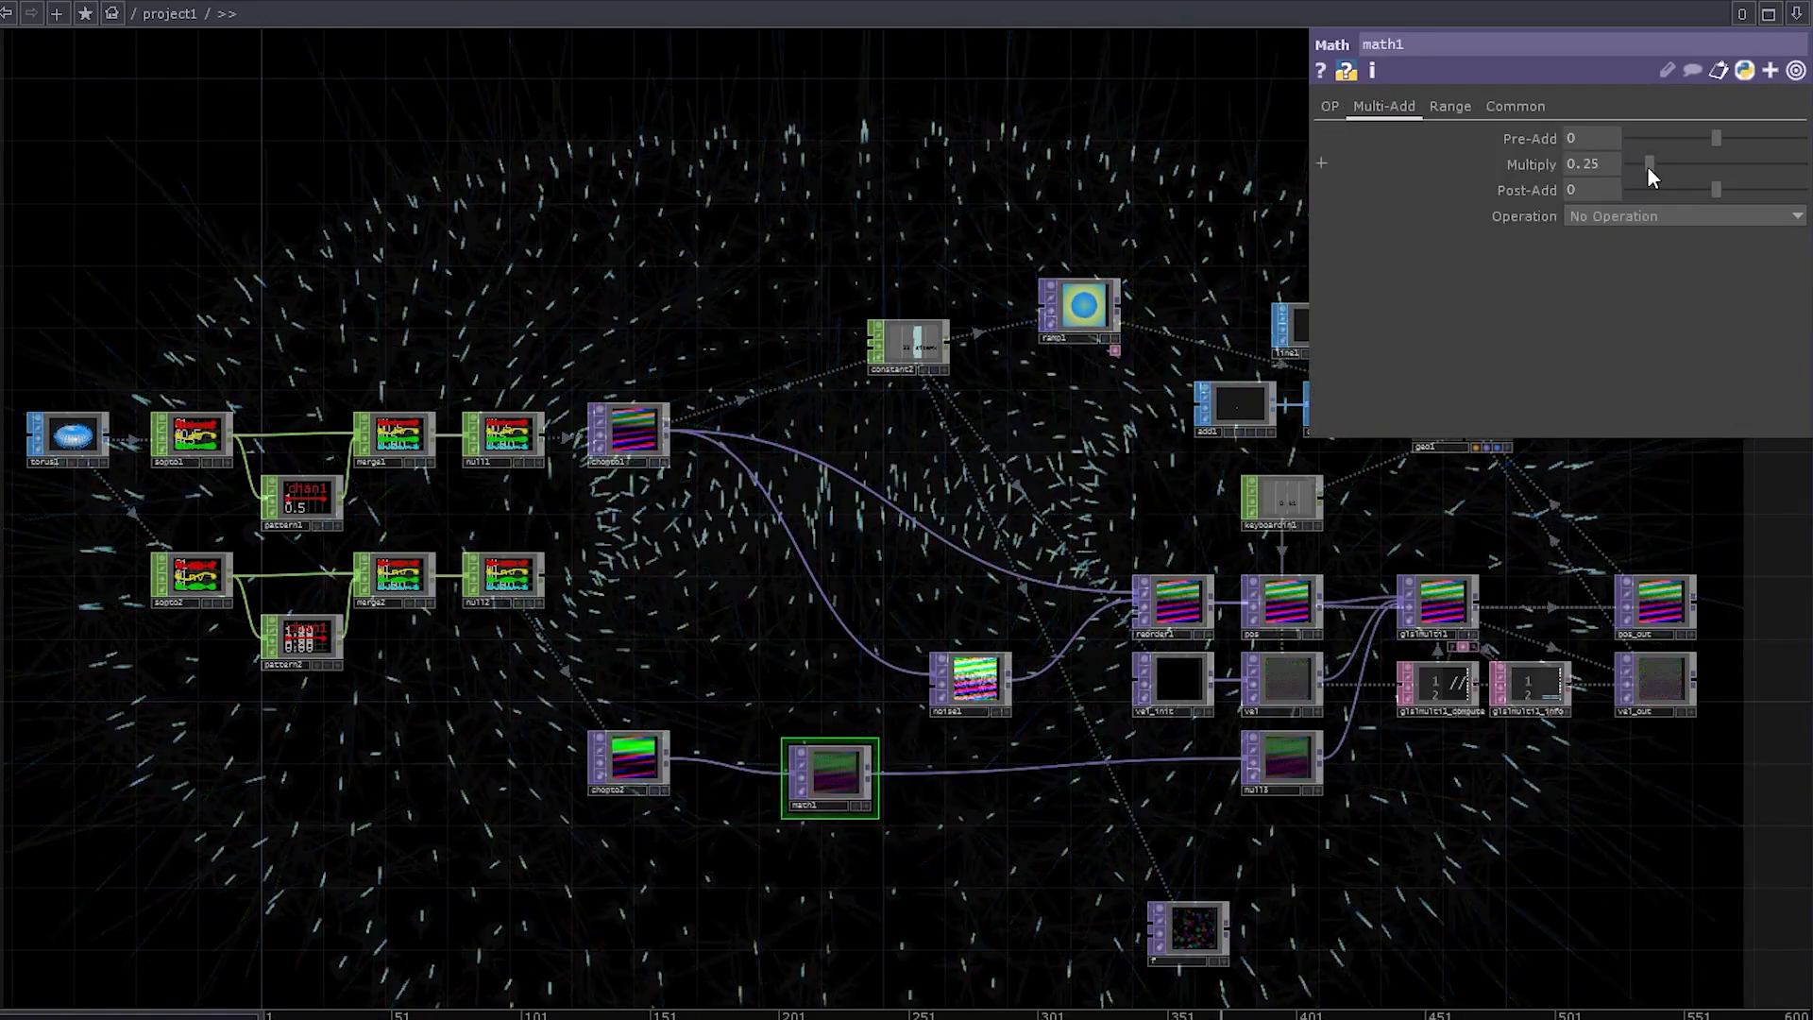
{"action": "left_click_drag", "start_coordinate": [856, 479], "coordinate": [525, 523]}
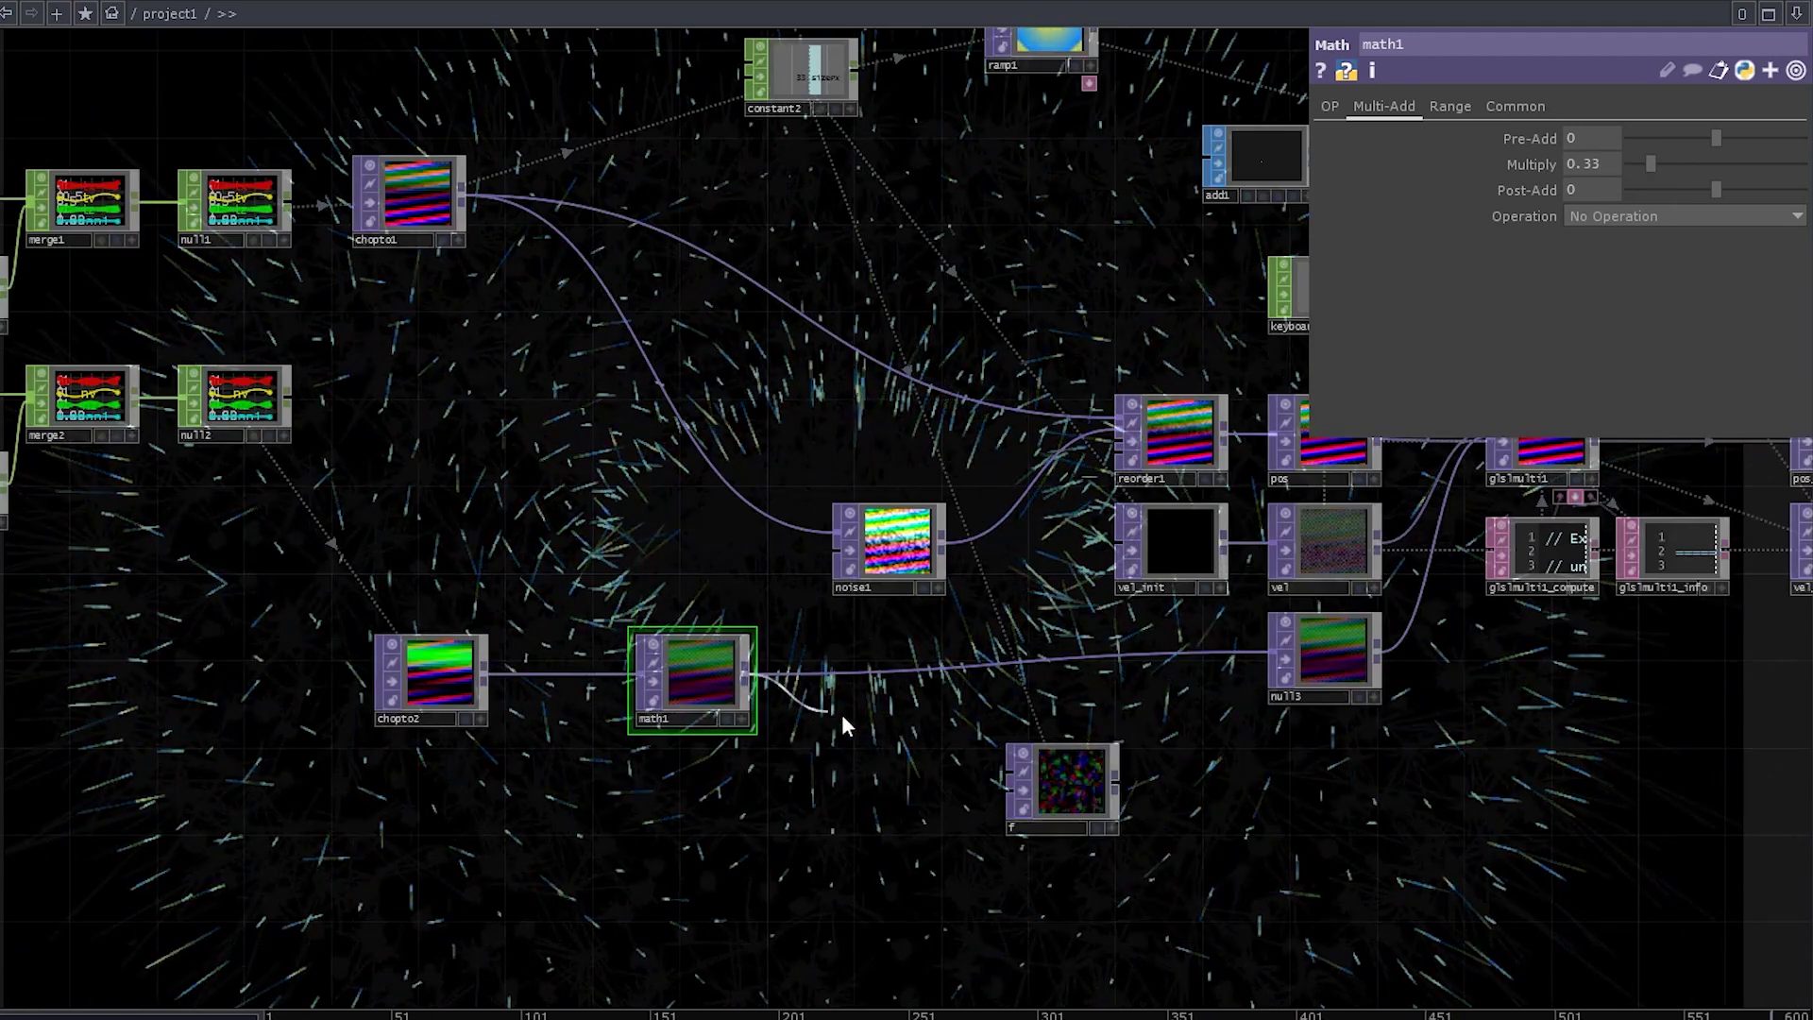
Place noise f between math1 and null3, route math1 through it into null3, and open f's noise settings.
{"action": "left_click_drag", "start_coordinate": [1071, 779], "coordinate": [1030, 691]}
{"action": "left_click", "coordinate": [1339, 106]}
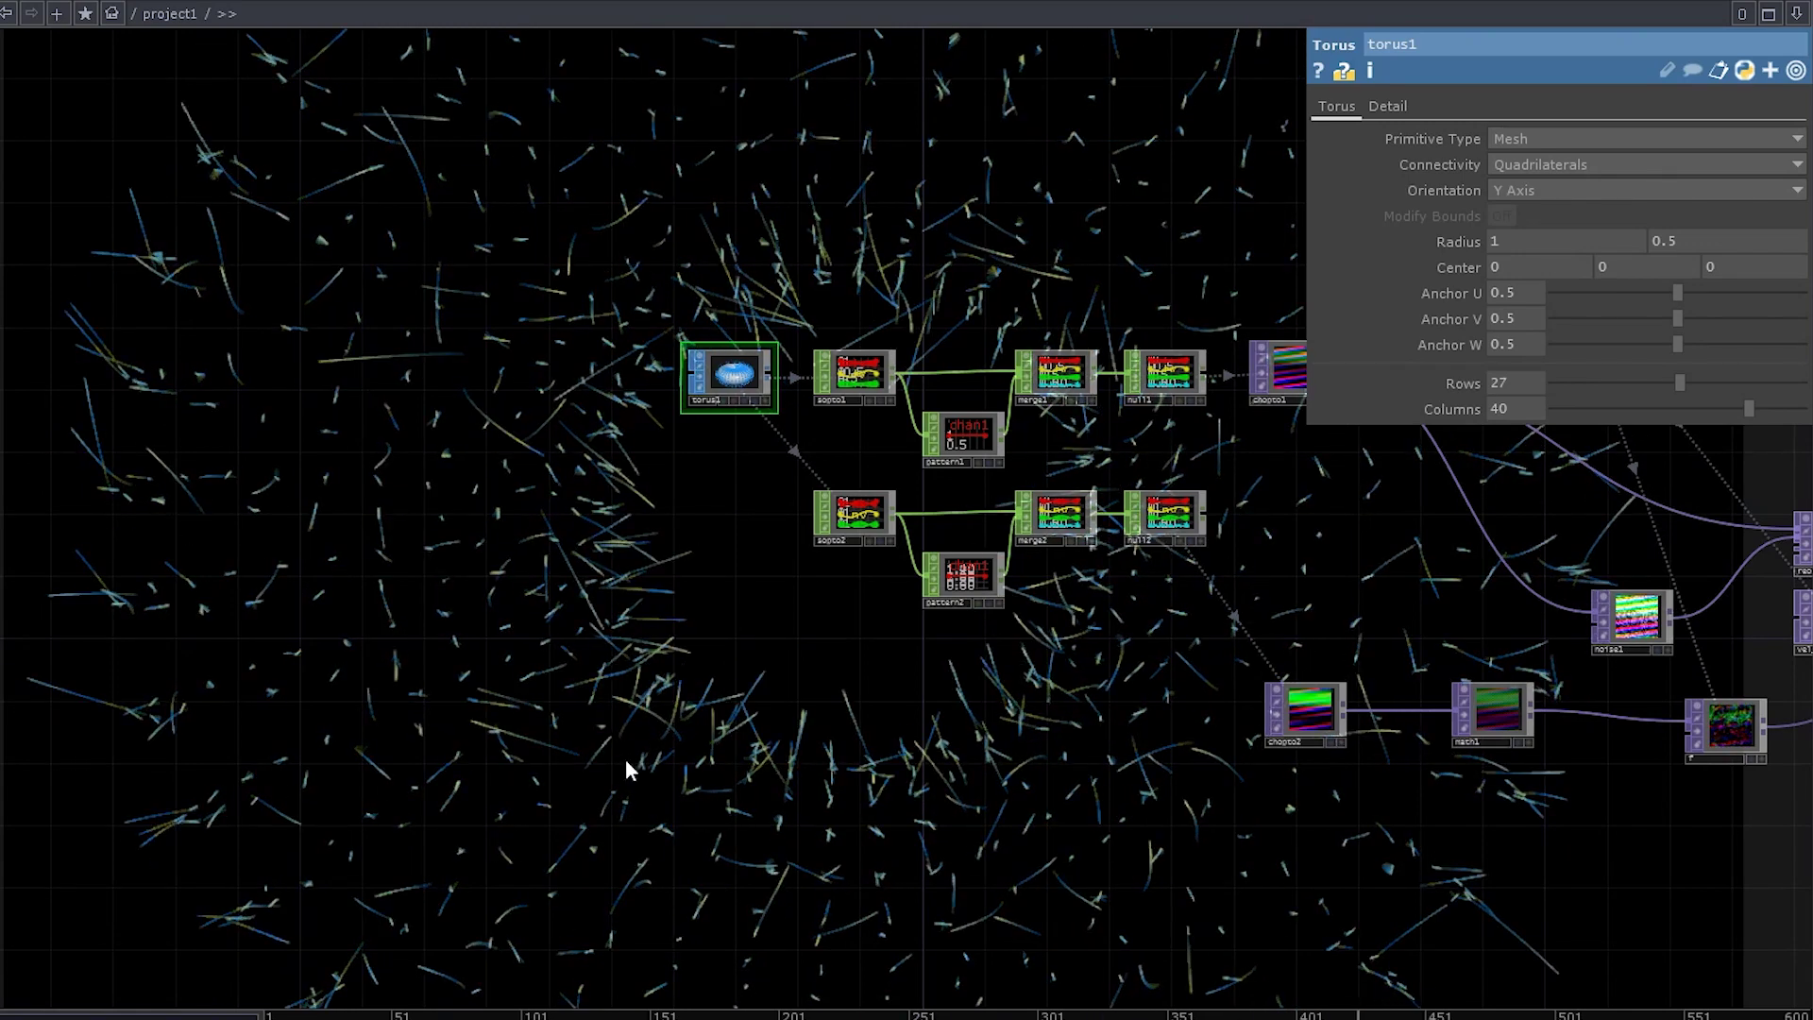
Add a Sprinkle SOP fed by torus1 and inspect its scattered surface points in the viewer.
{"action": "scroll", "coordinate": [686, 644], "scroll_direction": "down", "scroll_amount": 2}
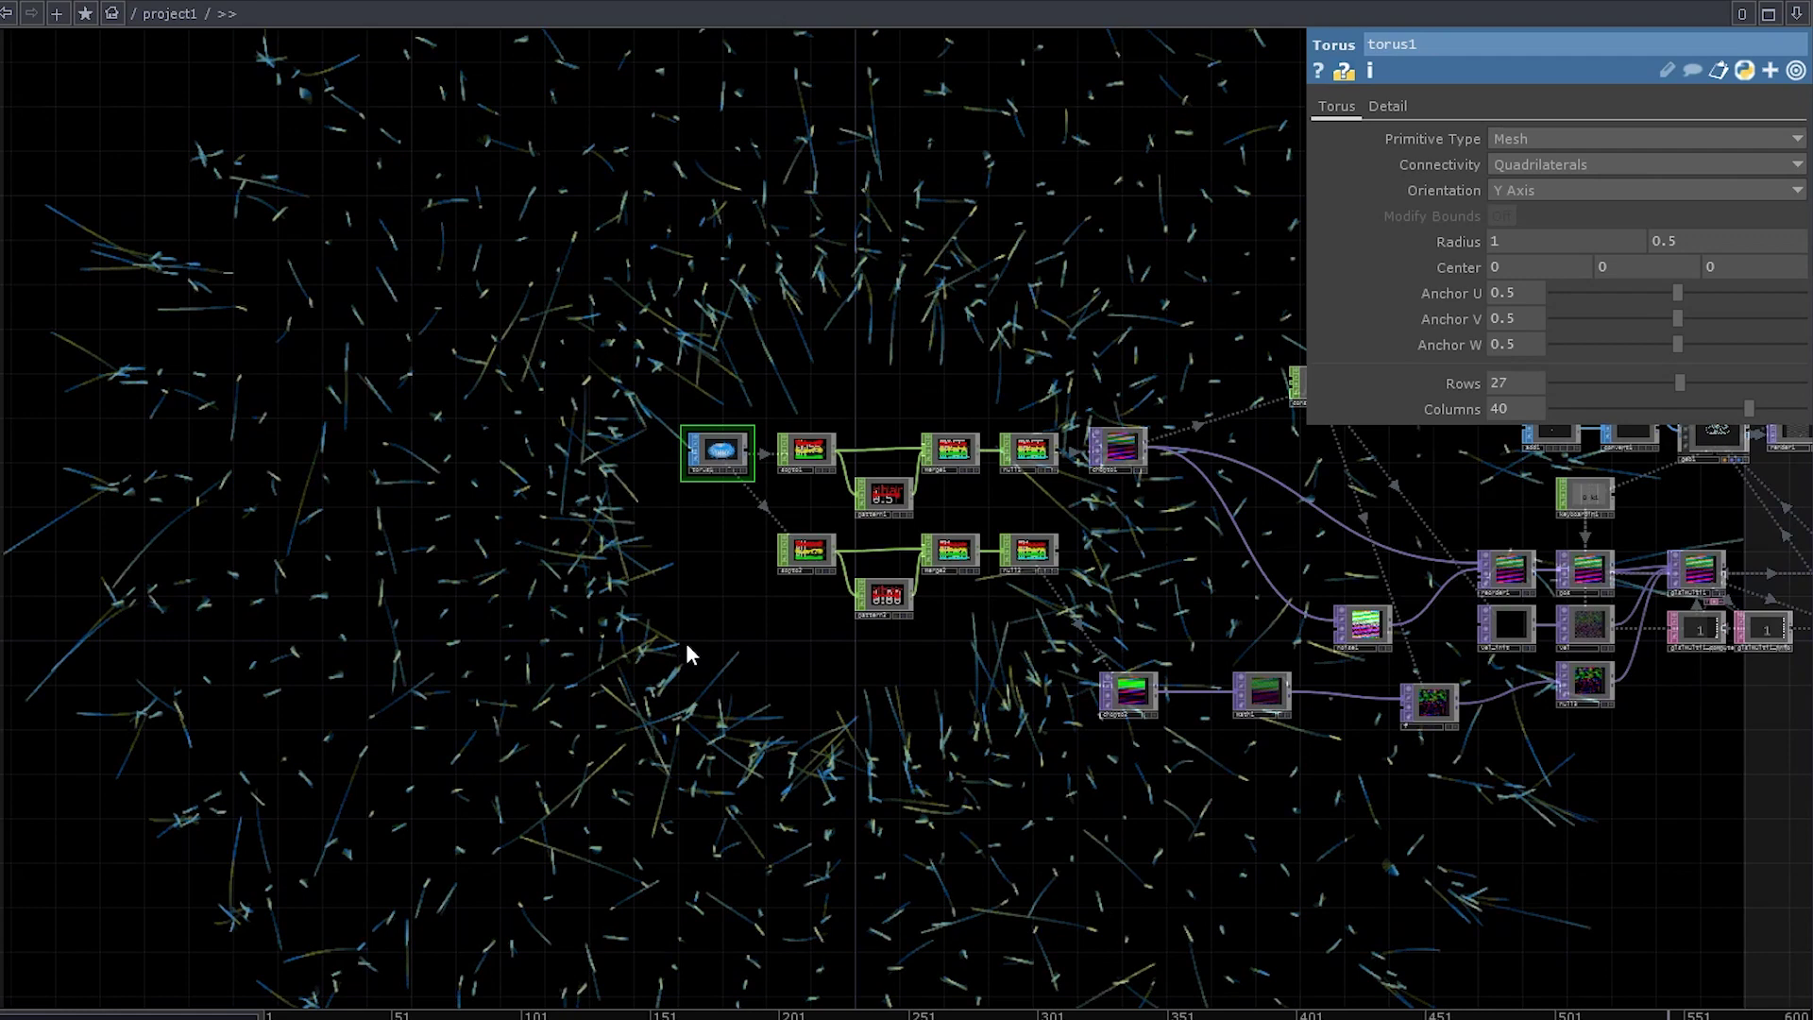
{"action": "scroll", "coordinate": [683, 408], "scroll_direction": "up", "scroll_amount": 3}
{"action": "left_click_drag", "start_coordinate": [784, 504], "coordinate": [671, 524]}
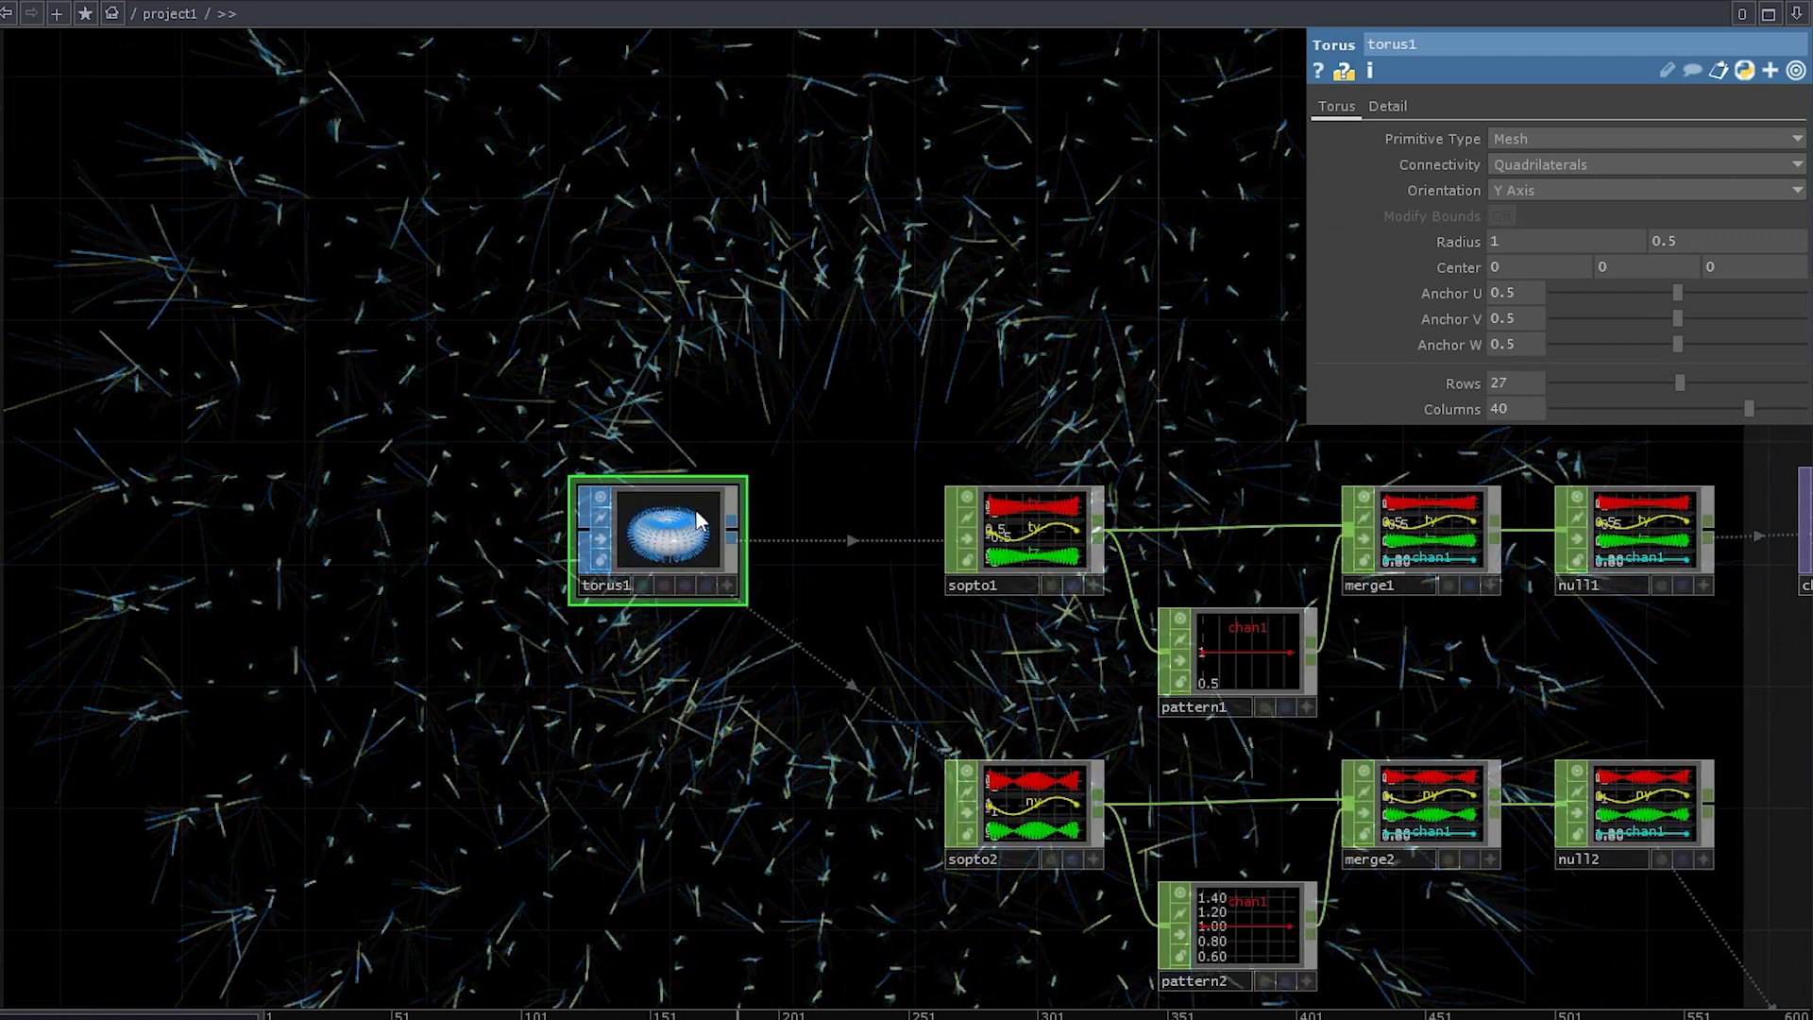
{"action": "scroll", "coordinate": [699, 521], "scroll_direction": "up", "scroll_amount": 2}
{"action": "key", "text": "Tab"}
{"action": "left_click", "coordinate": [858, 528]}
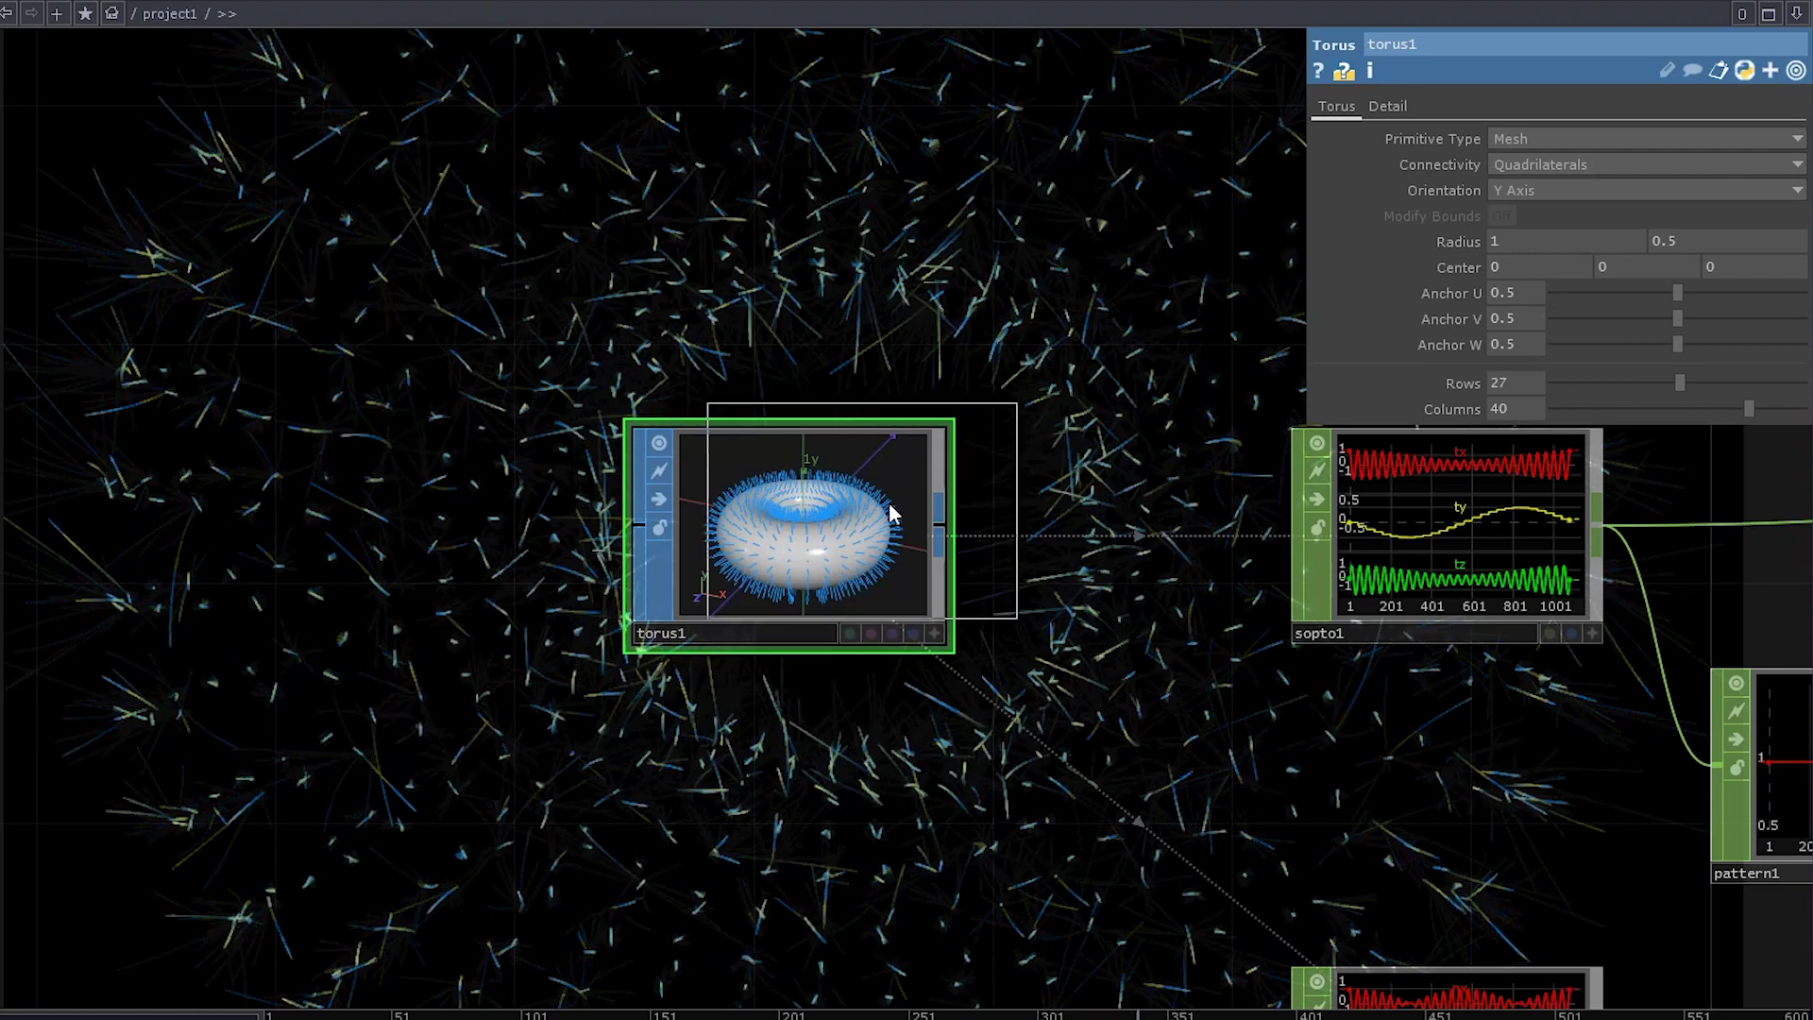
{"action": "left_click", "coordinate": [1101, 241]}
{"action": "left_click_drag", "start_coordinate": [920, 525], "coordinate": [931, 281]}
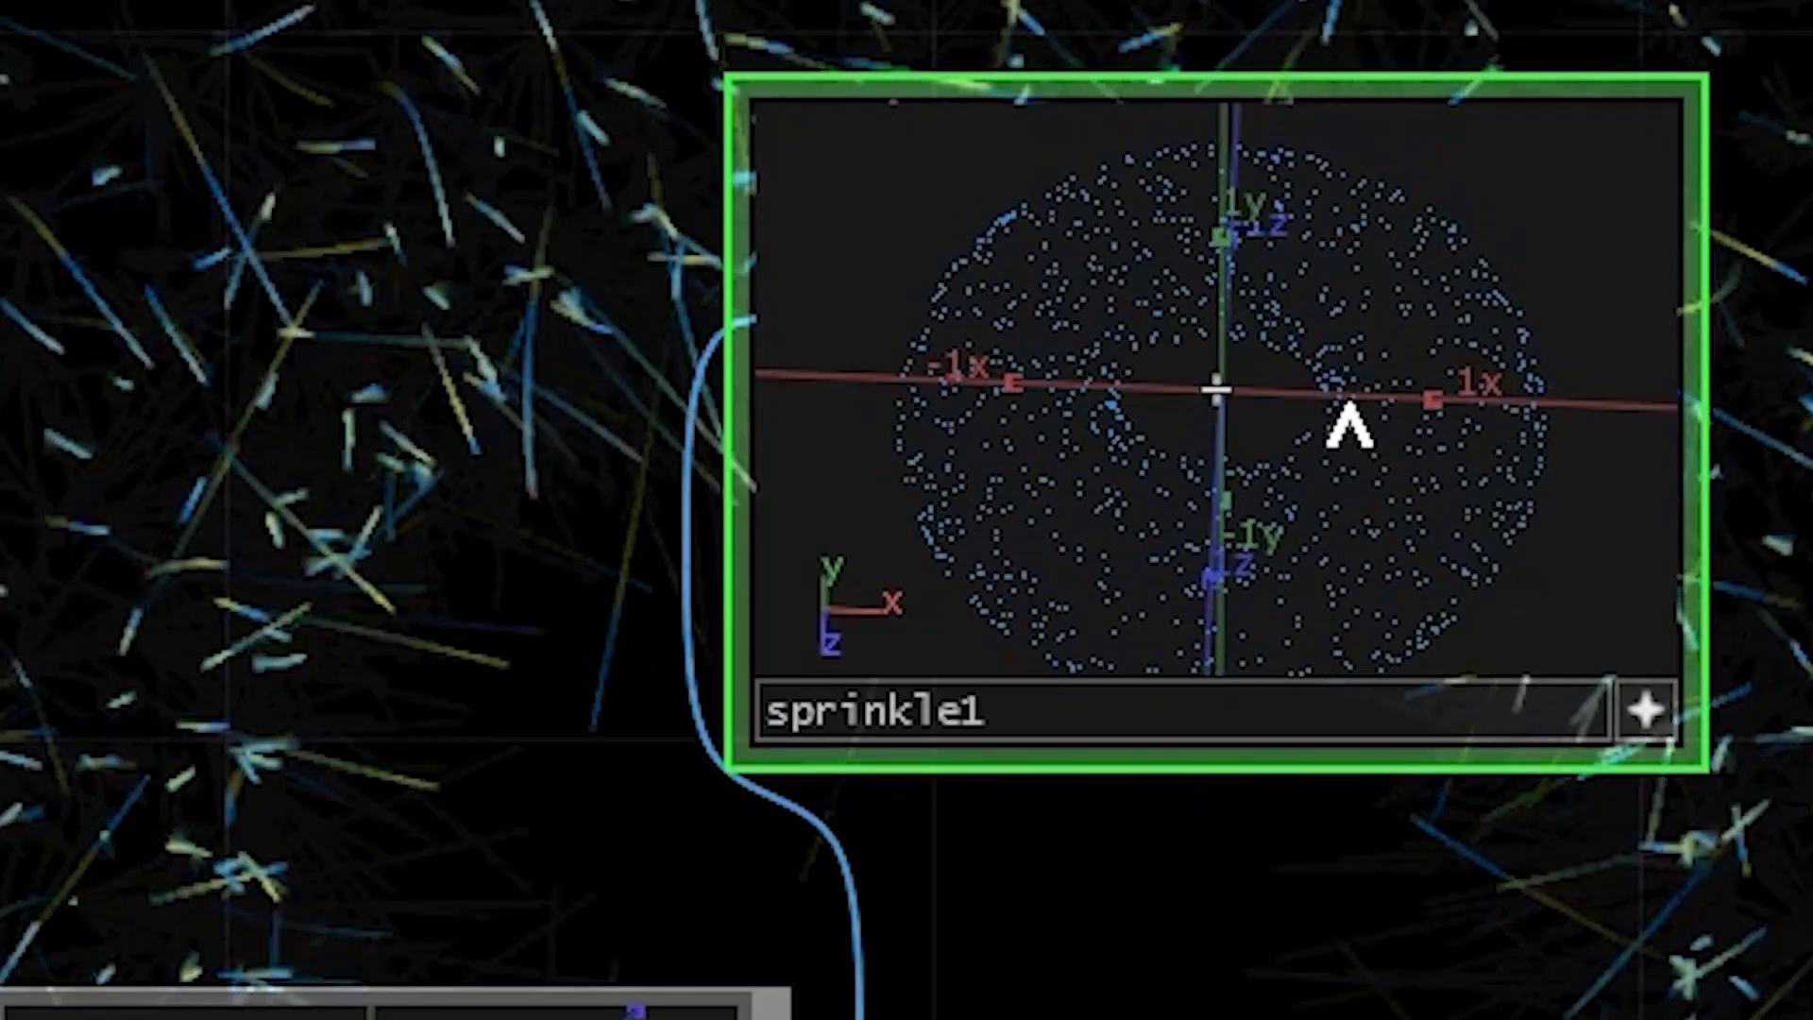
{"action": "scroll", "coordinate": [1267, 559], "scroll_direction": "up", "scroll_amount": 2}
{"action": "scroll", "coordinate": [1271, 524], "scroll_direction": "down", "scroll_amount": 2}
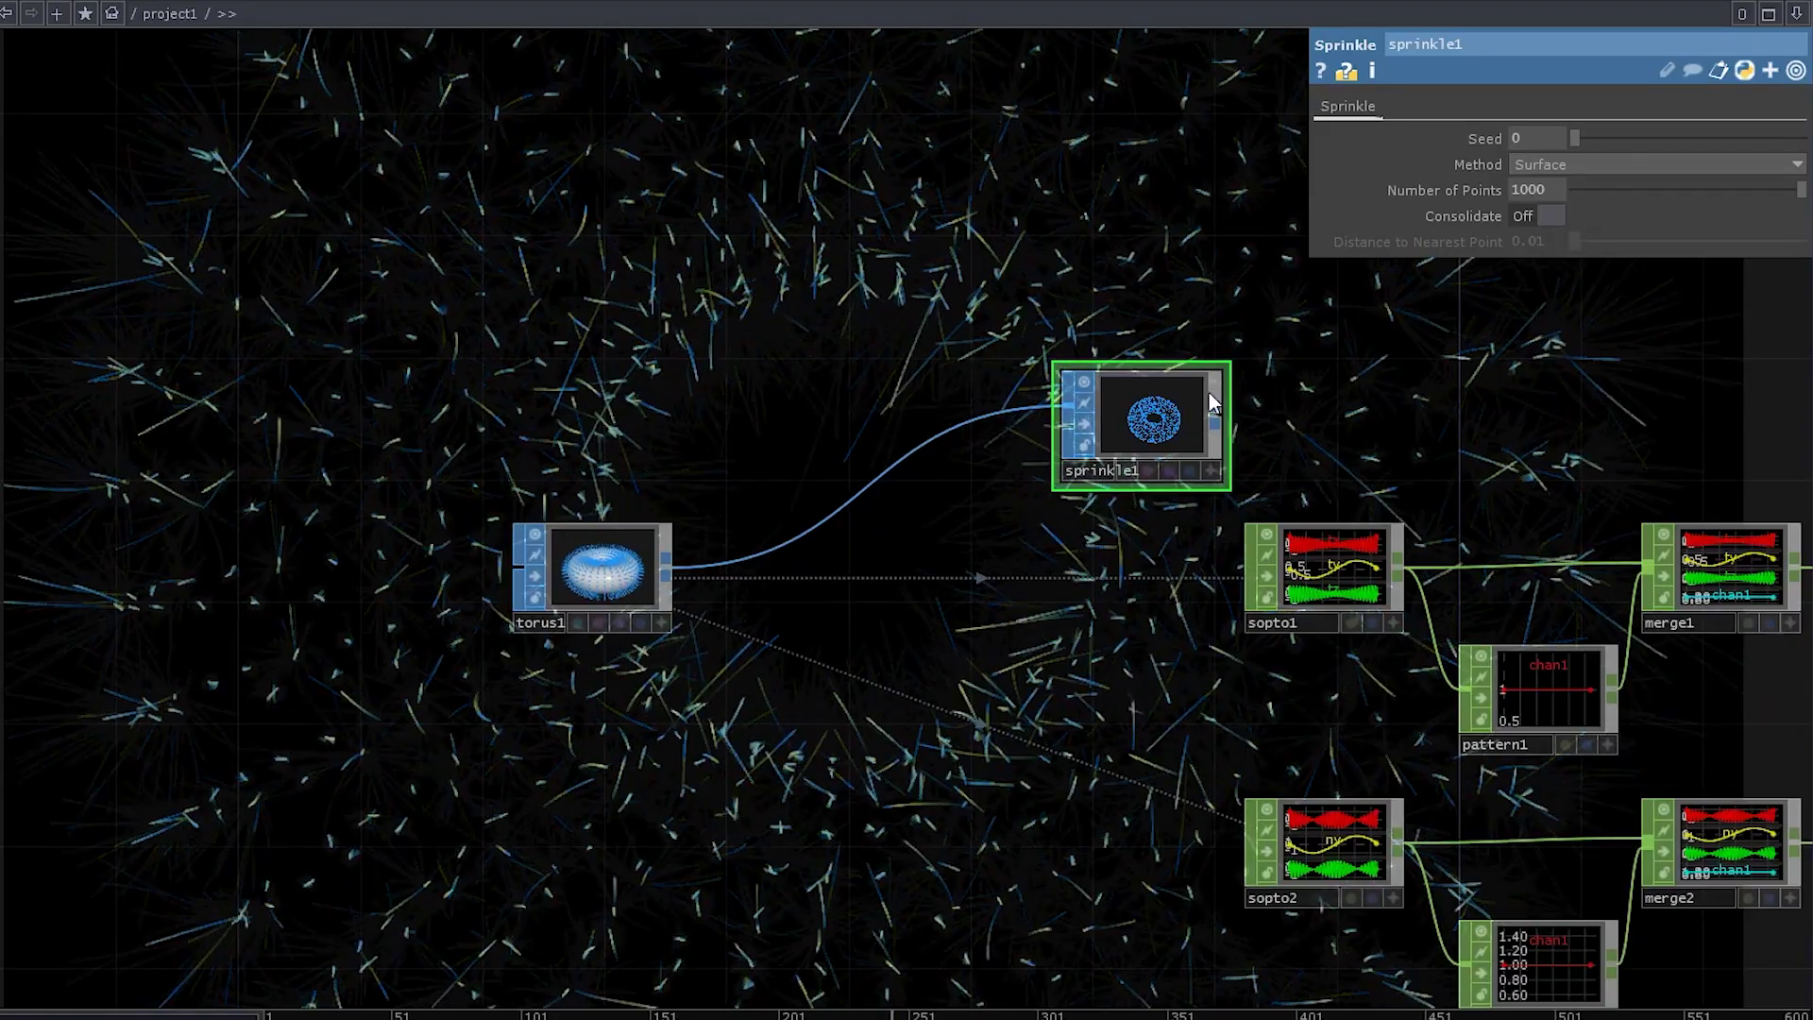
Move sprinkle1 closer to torus1, connect it to a new Null SOP, and use that Null as sopto1's source.
{"action": "left_click_drag", "start_coordinate": [1209, 393], "coordinate": [873, 363]}
{"action": "right_click", "coordinate": [876, 385]}
{"action": "left_click", "coordinate": [1016, 459]}
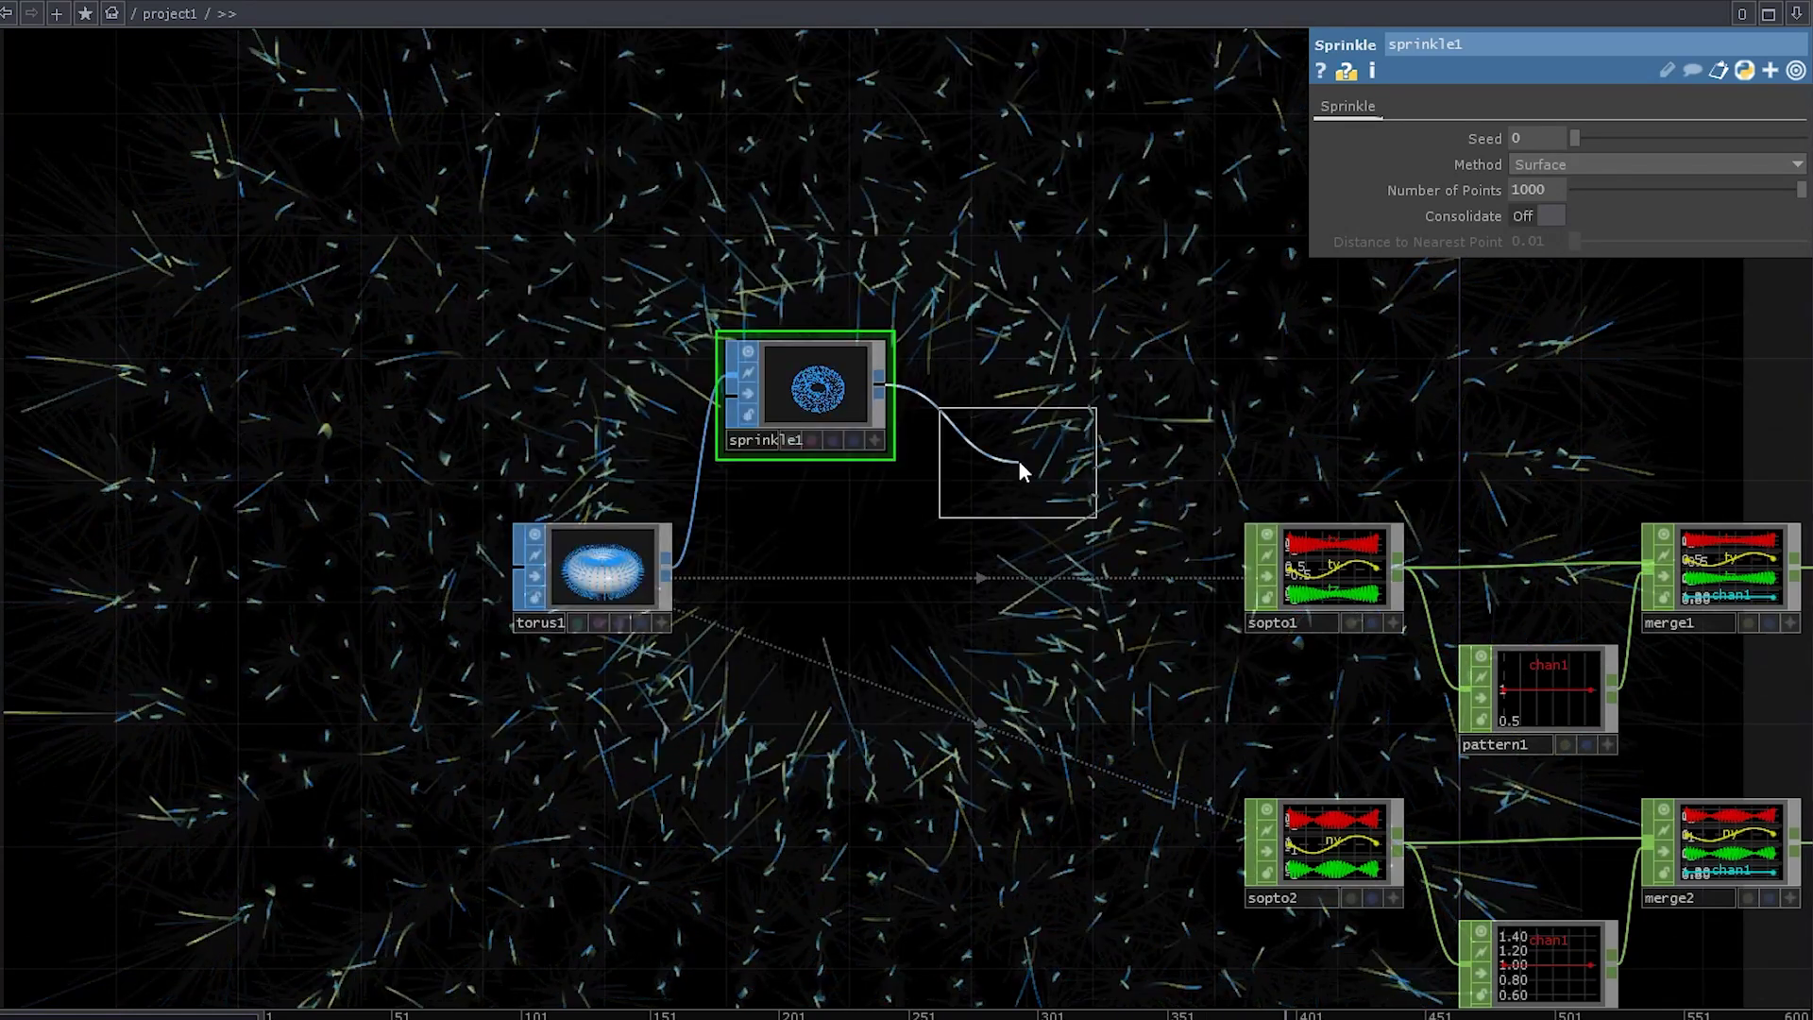
{"action": "left_click", "coordinate": [1109, 455]}
{"action": "left_click_drag", "start_coordinate": [719, 255], "coordinate": [1092, 488]}
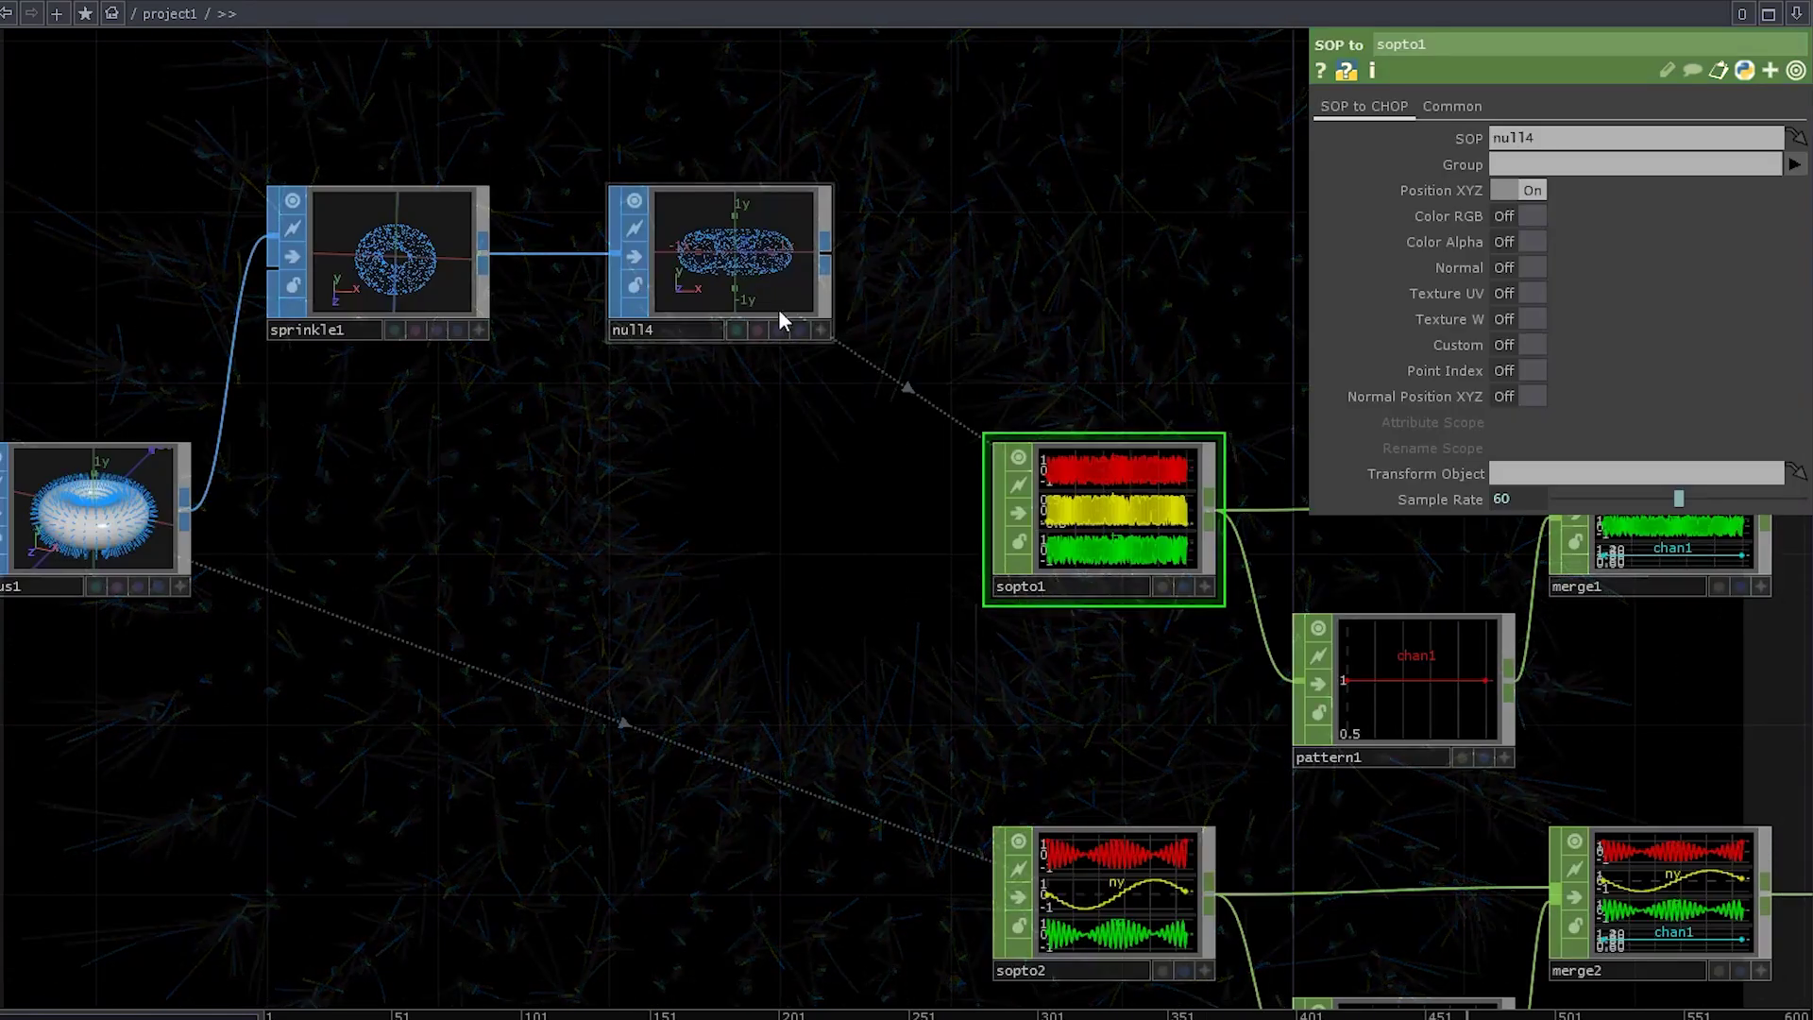
Use the Null after sprinkle1 as sopto2's source and inspect the warning on sopto2.
{"action": "left_click_drag", "start_coordinate": [779, 319], "coordinate": [1163, 963]}
{"action": "middle_click_drag", "start_coordinate": [823, 664], "coordinate": [740, 541]}
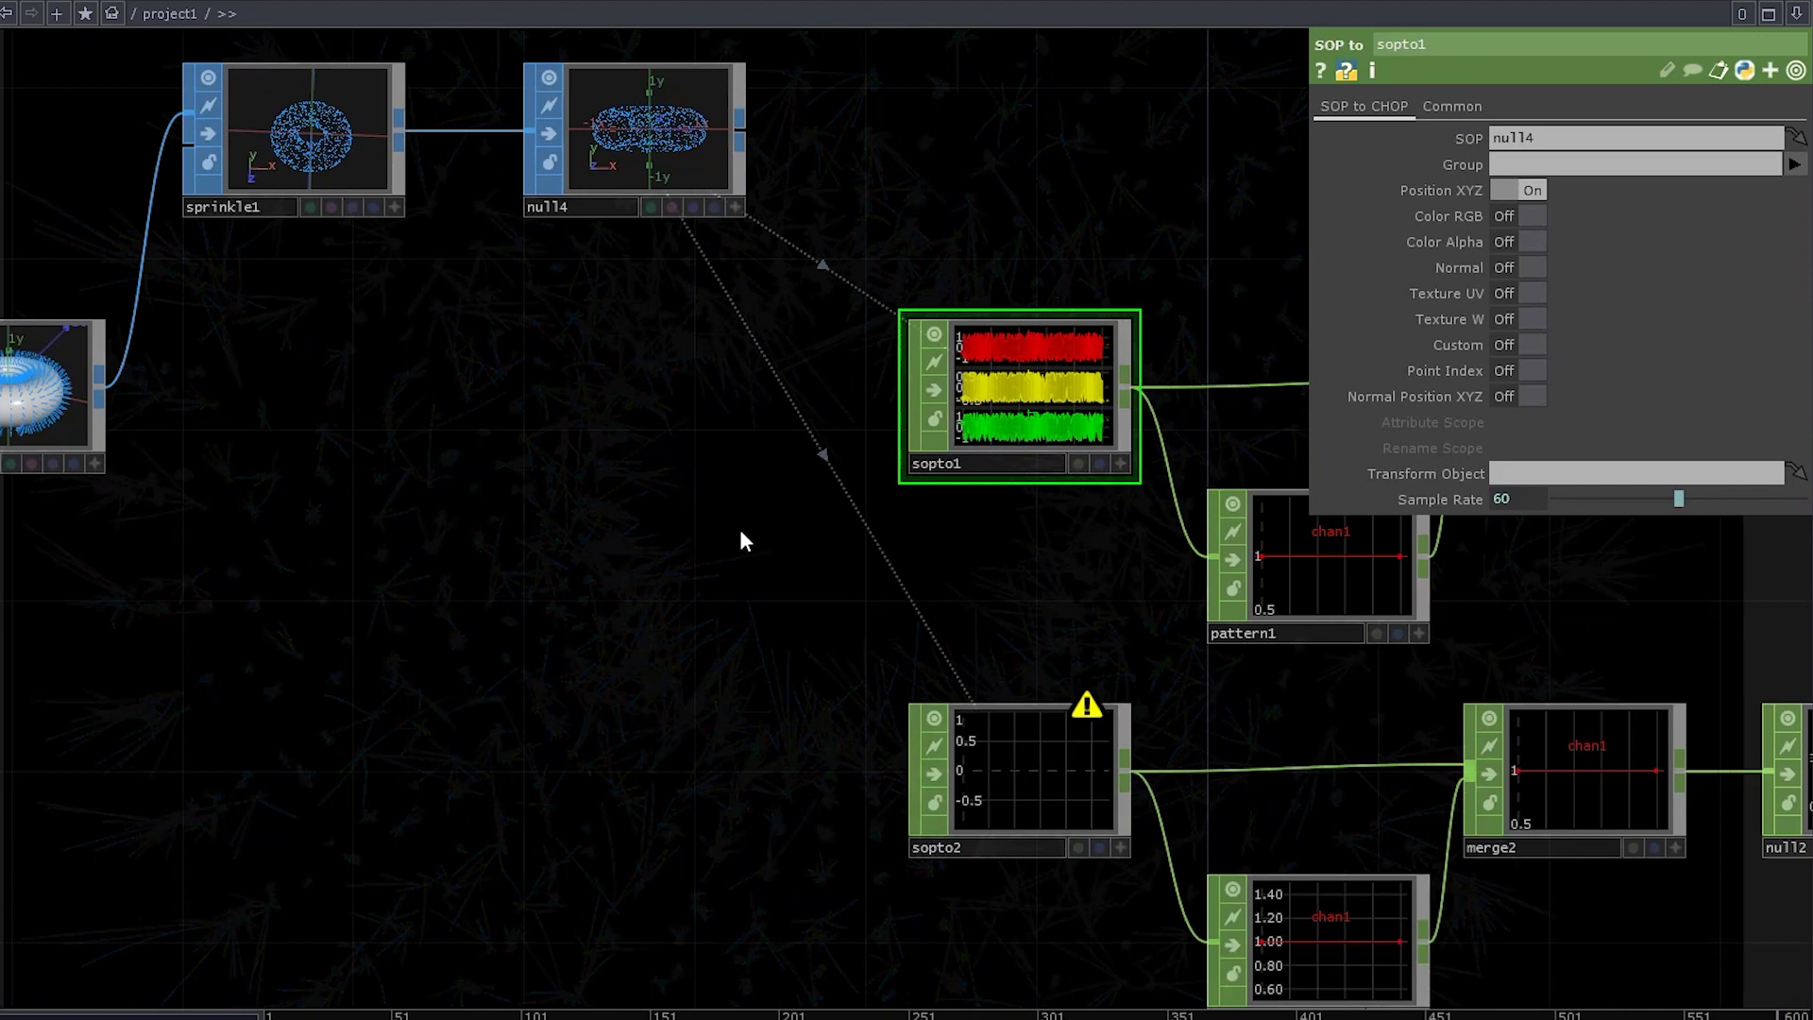
{"action": "scroll", "coordinate": [742, 537], "scroll_direction": "down", "scroll_amount": 2}
{"action": "scroll", "coordinate": [760, 590], "scroll_direction": "up", "scroll_amount": 4}
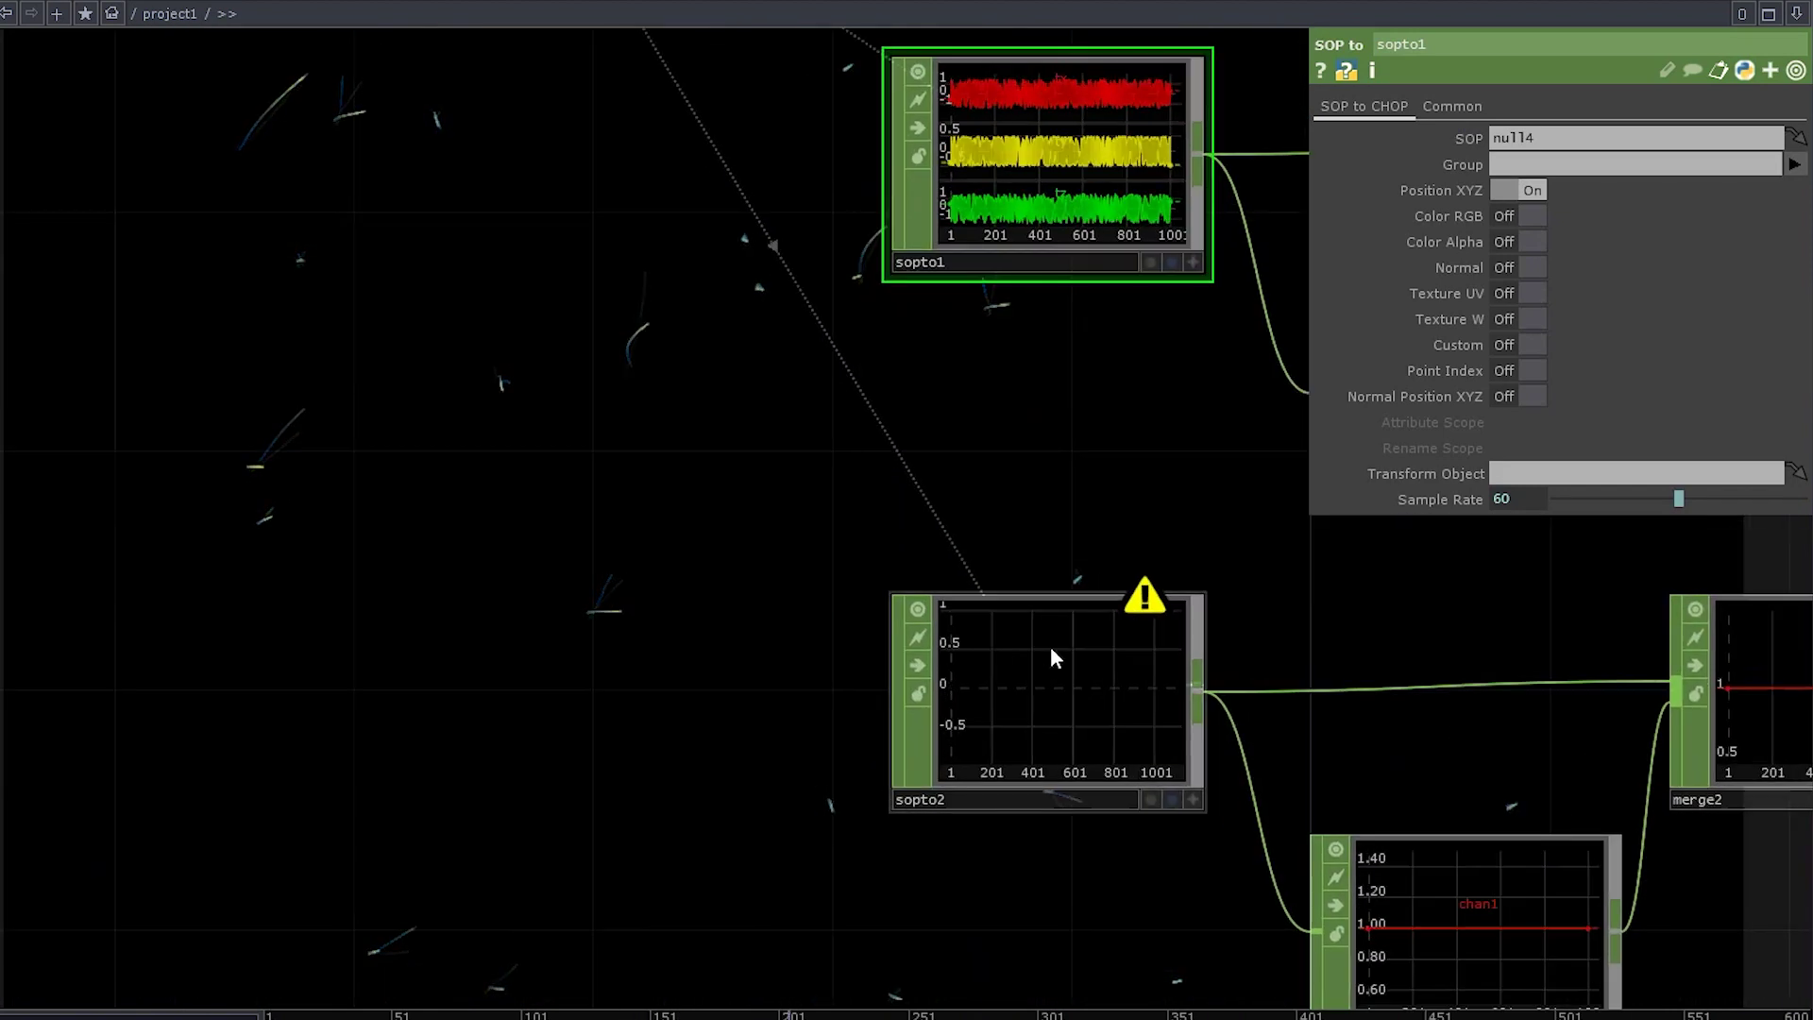
{"action": "middle_click", "coordinate": [1074, 665]}
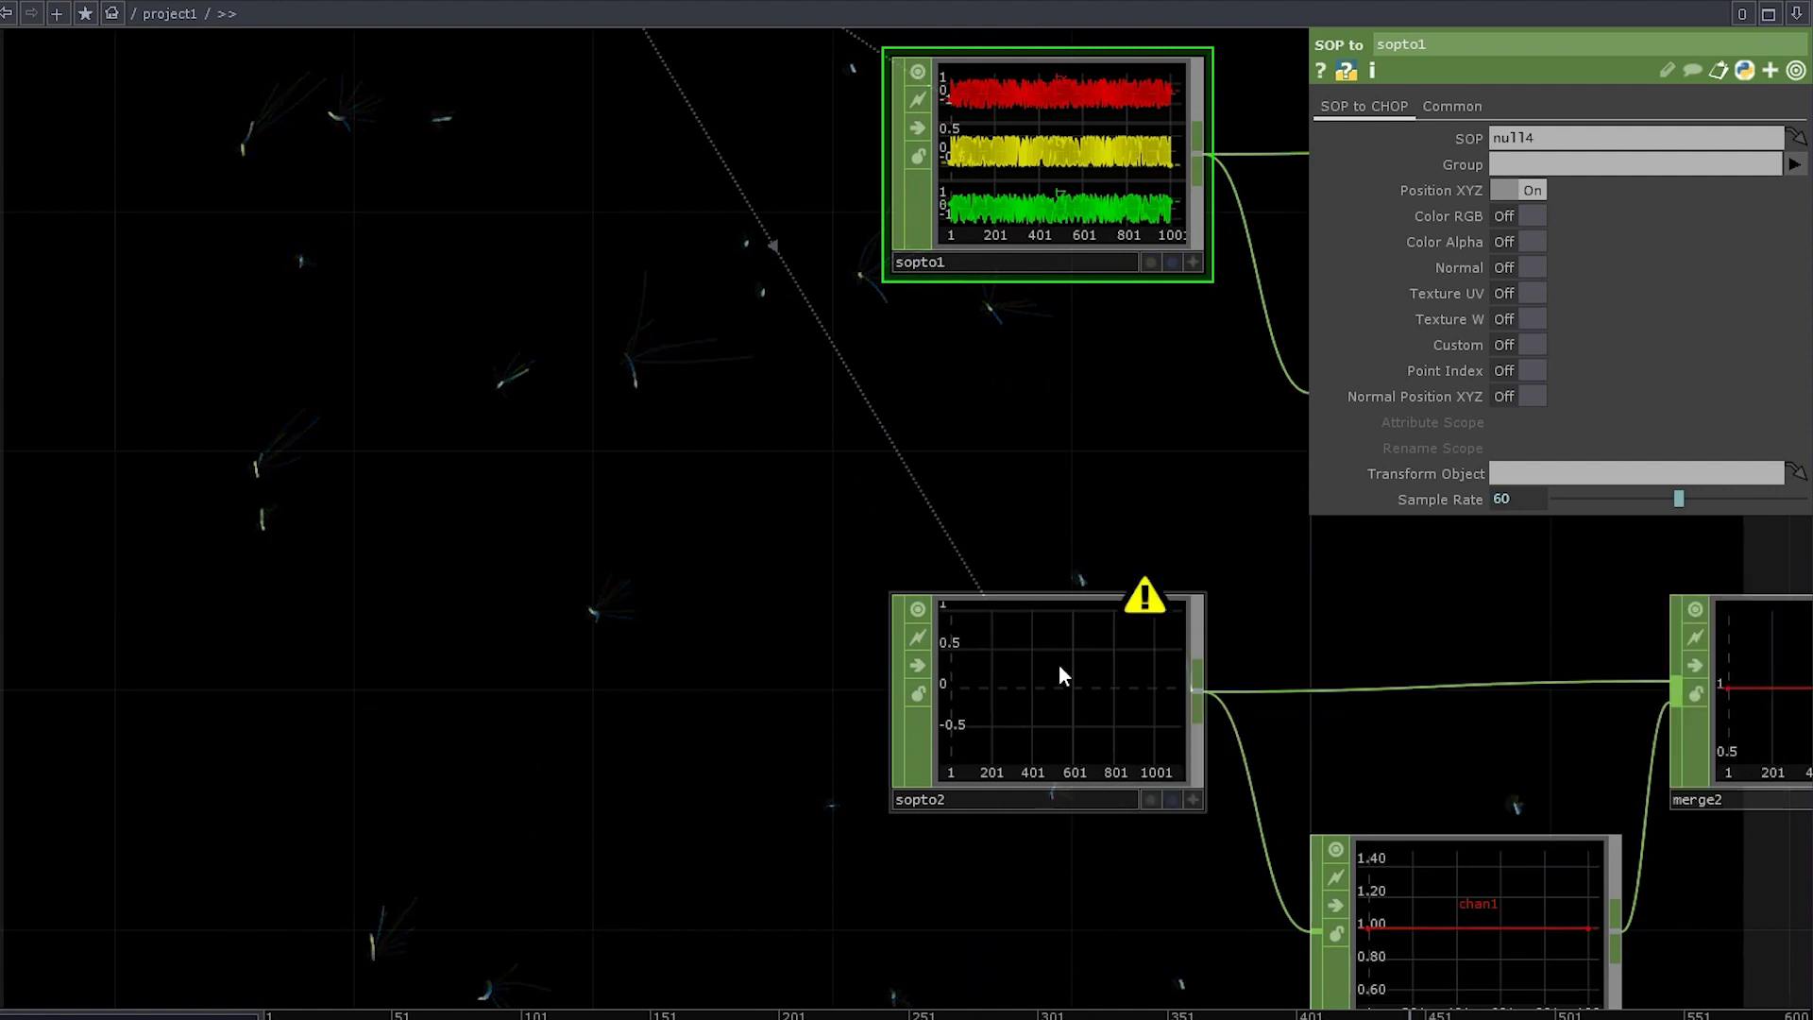
{"action": "middle_click", "coordinate": [1051, 667]}
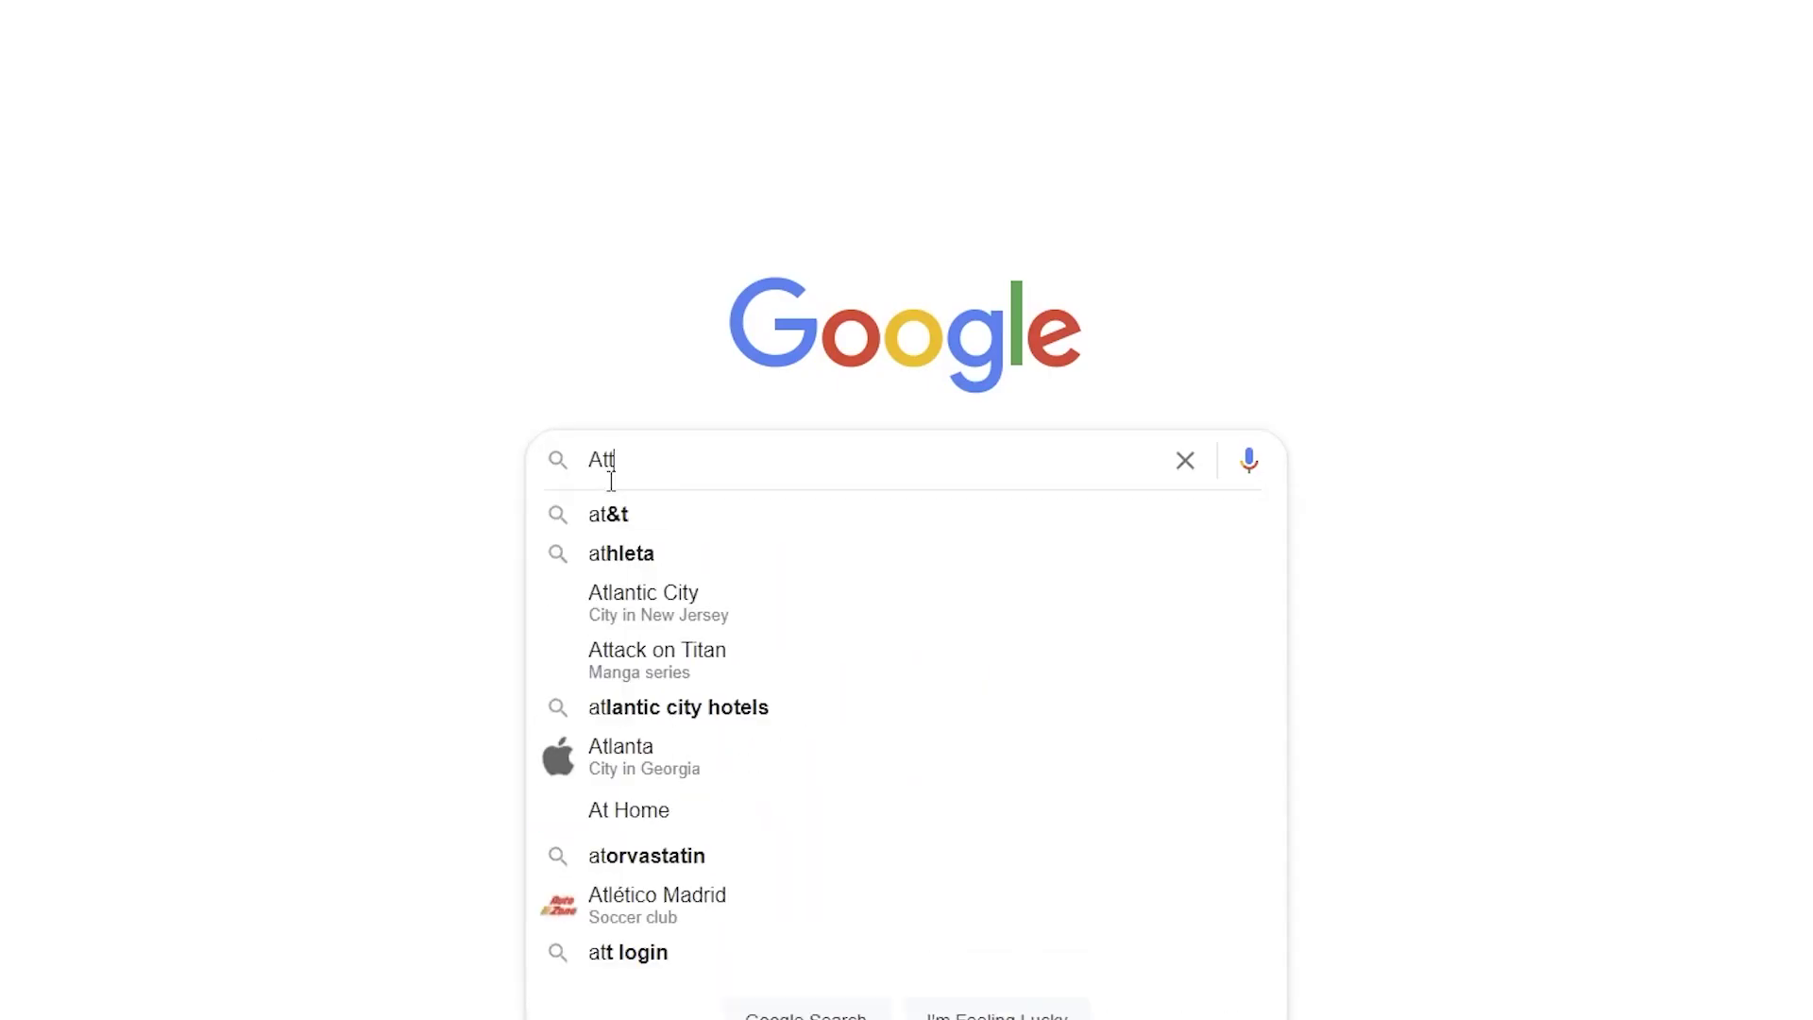
Search Google in the browser for "Attribute transfer touchdesigner" and download Attribute_Transfer.tox from the forum post.
{"action": "type", "text": "transfer touchd"}
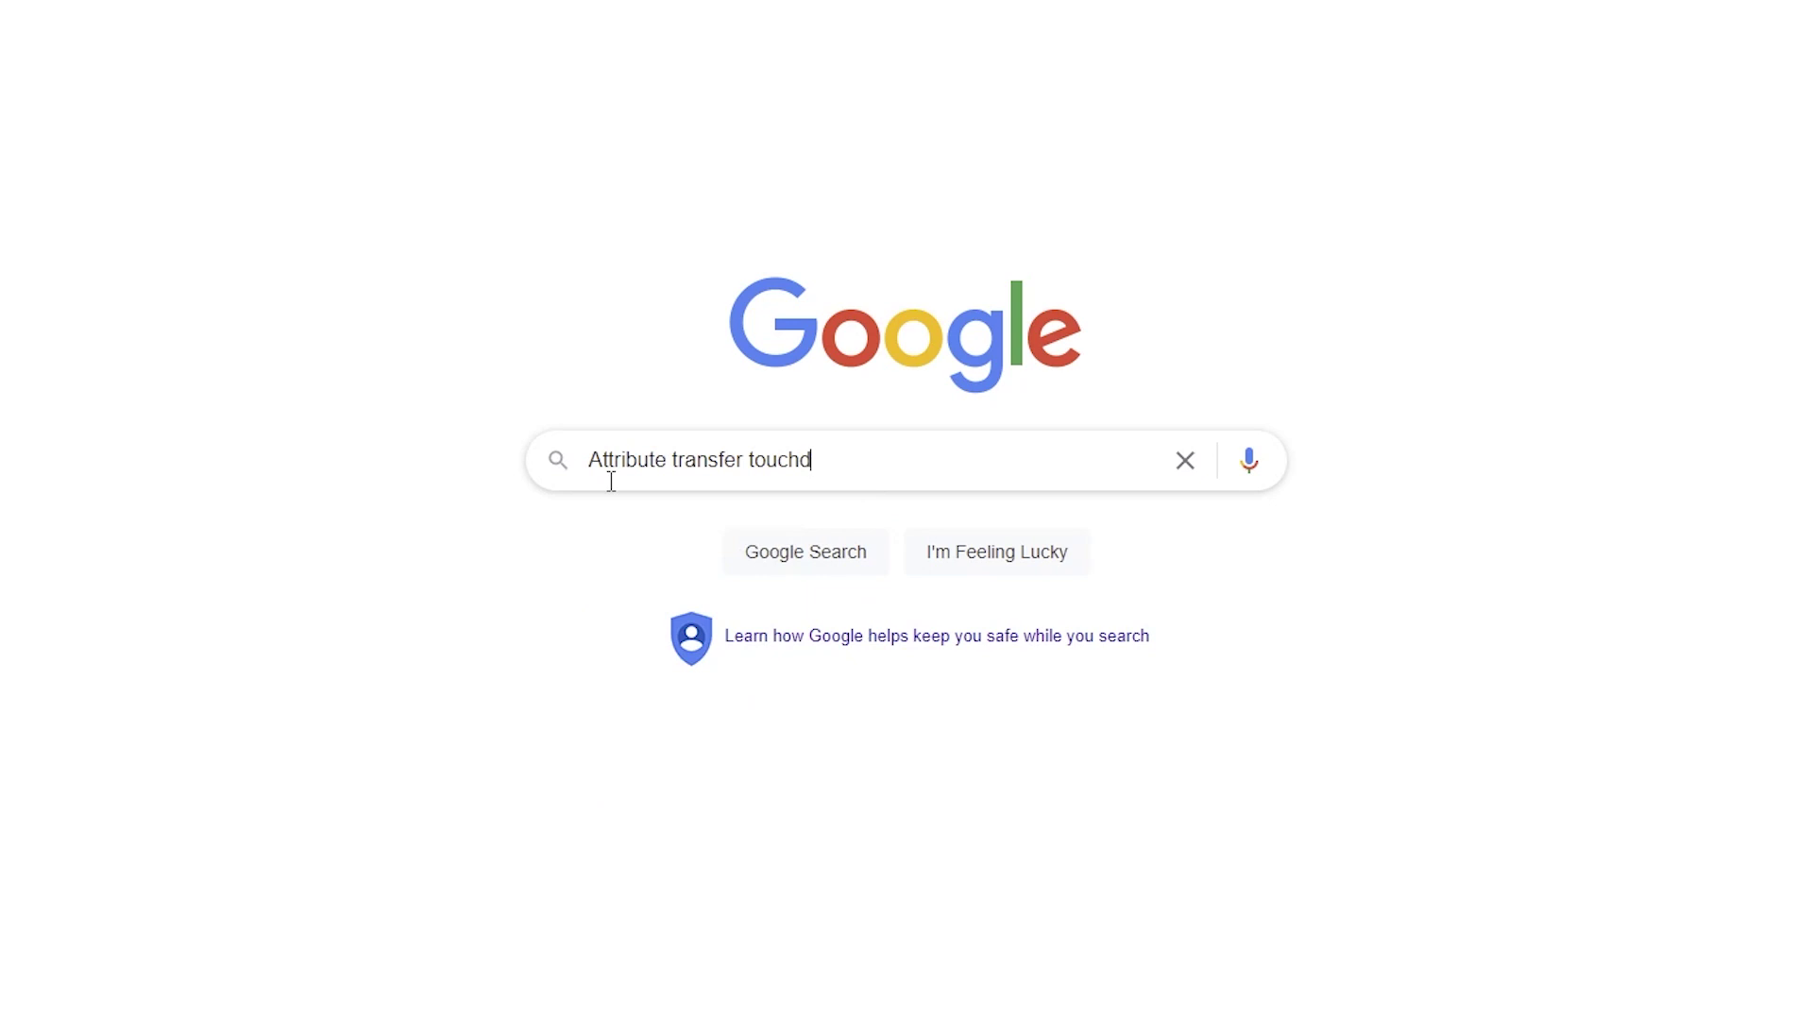
{"action": "type", "text": "es"}
{"action": "type", "text": "igner"}
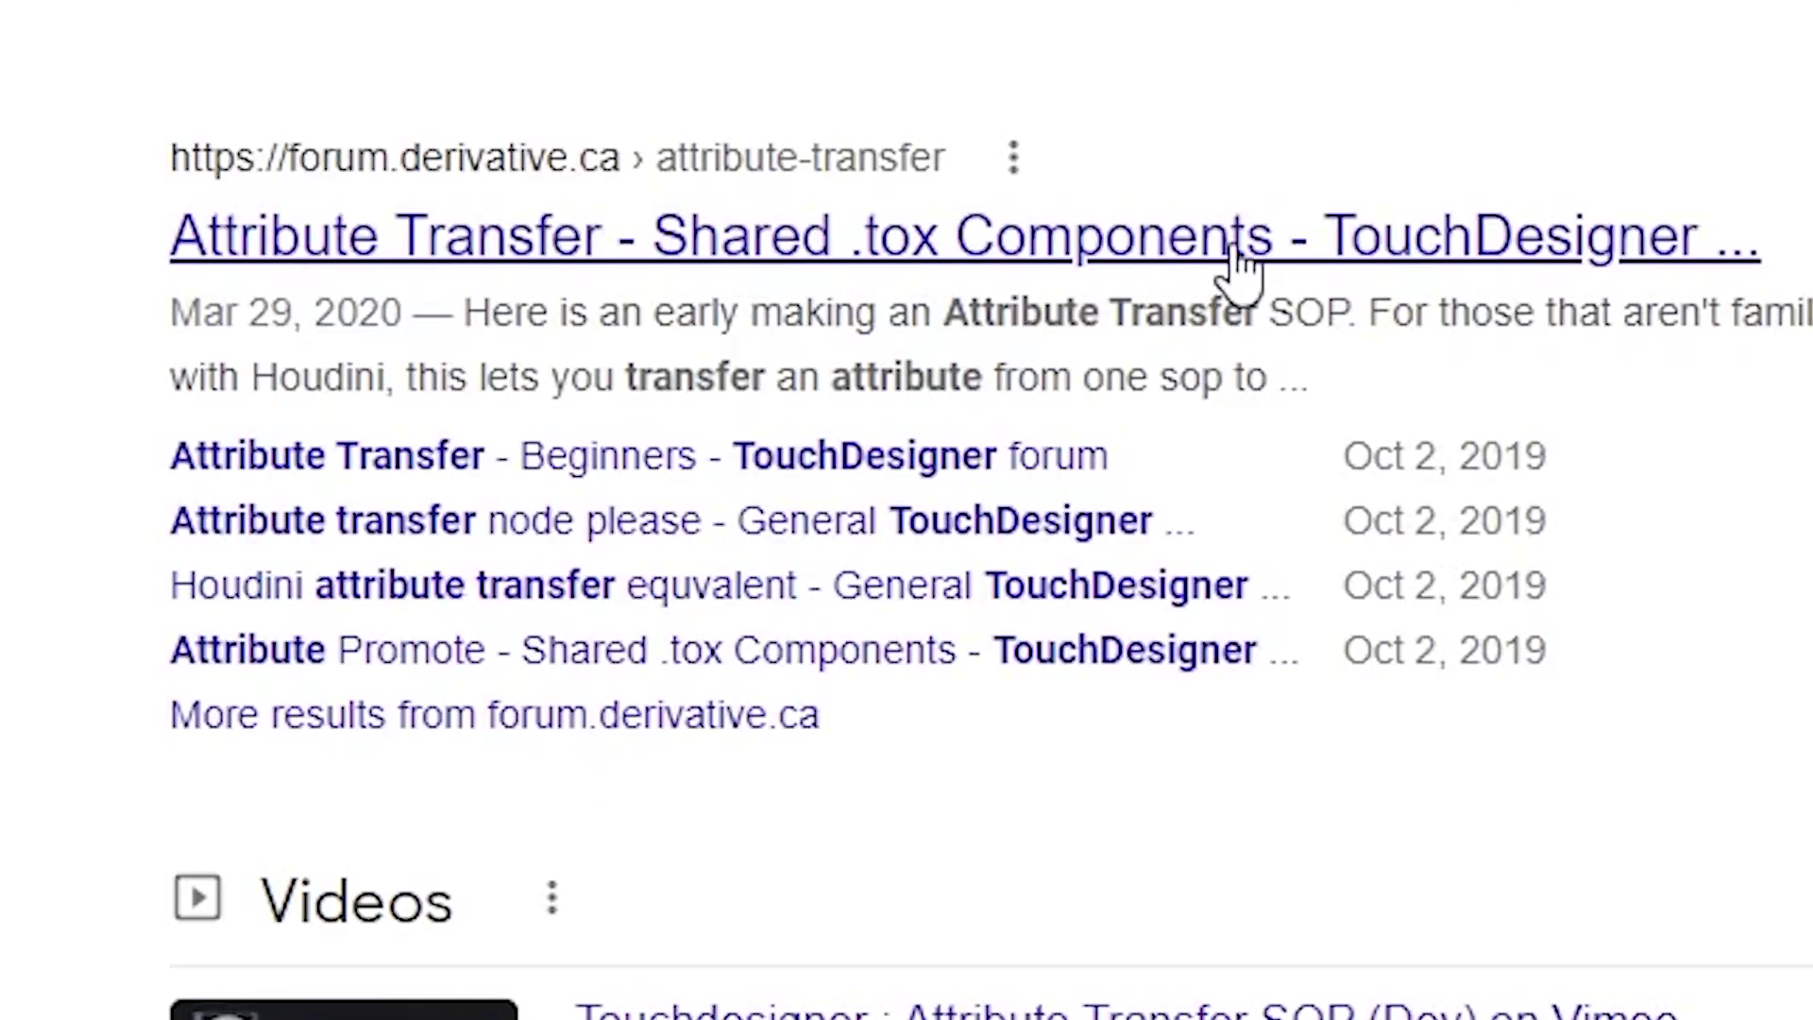
{"action": "left_click", "coordinate": [1240, 244]}
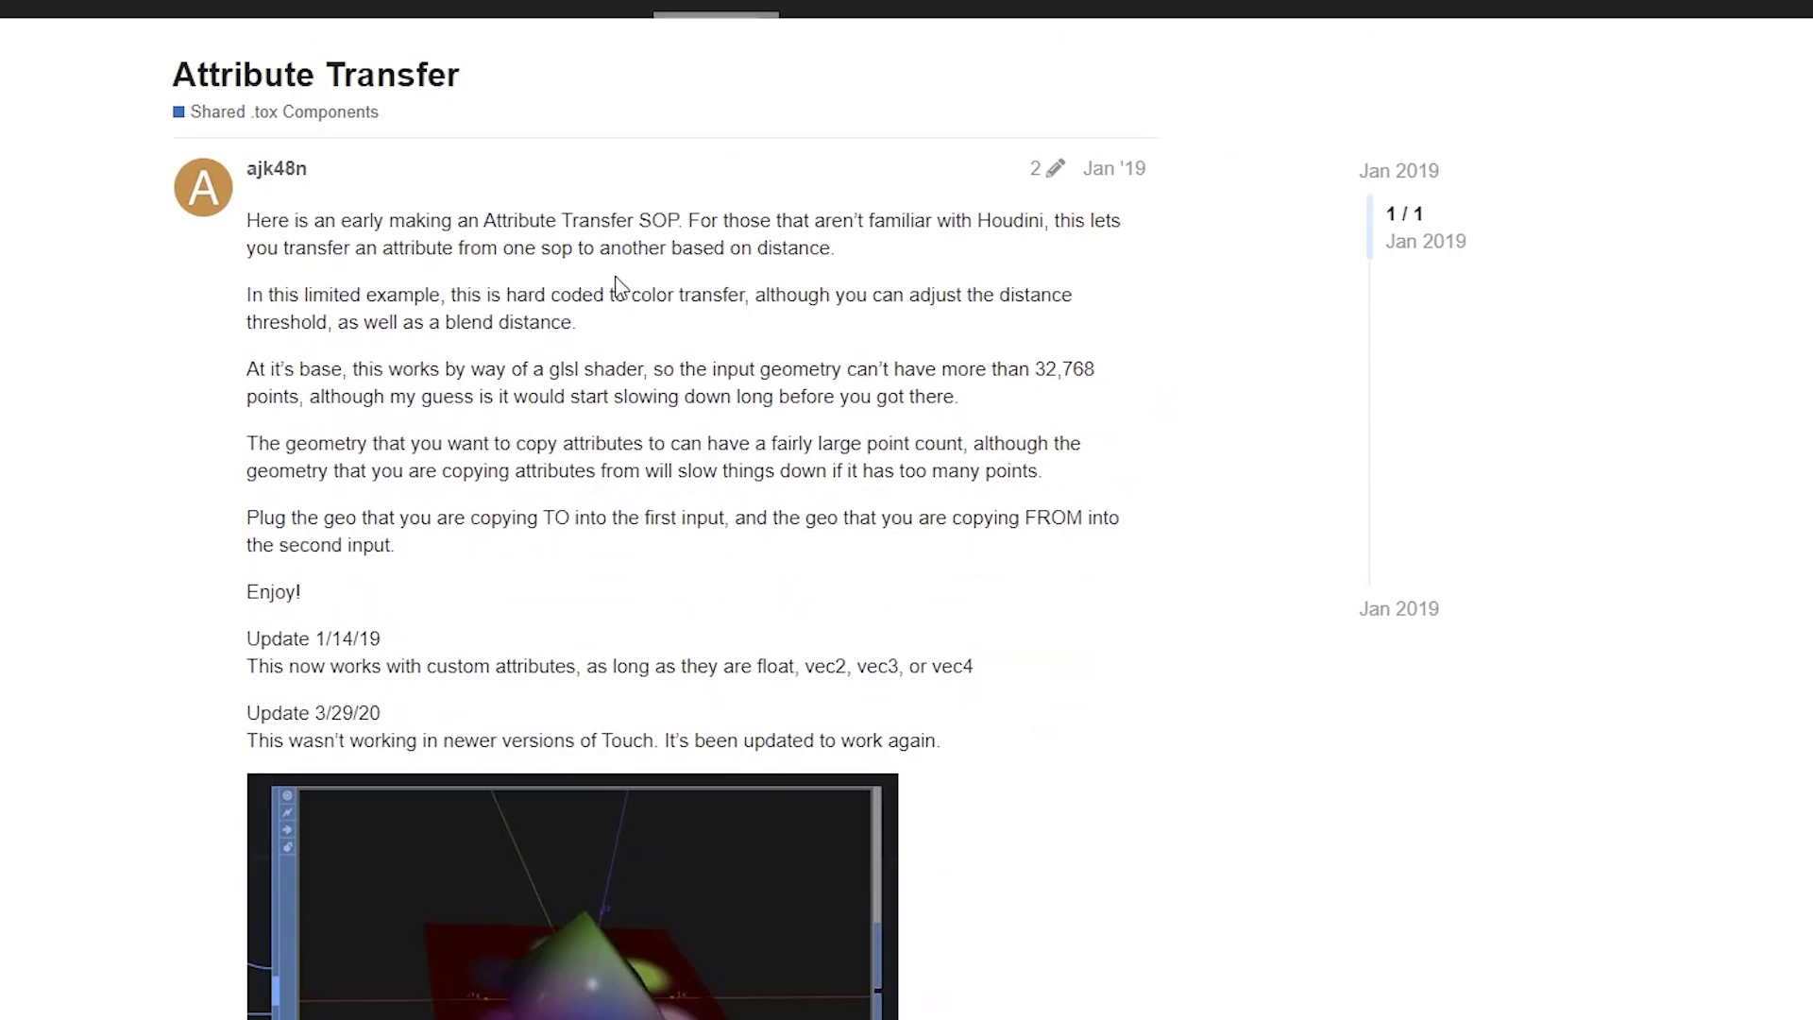
{"action": "scroll", "coordinate": [719, 402], "scroll_direction": "down", "scroll_amount": 5}
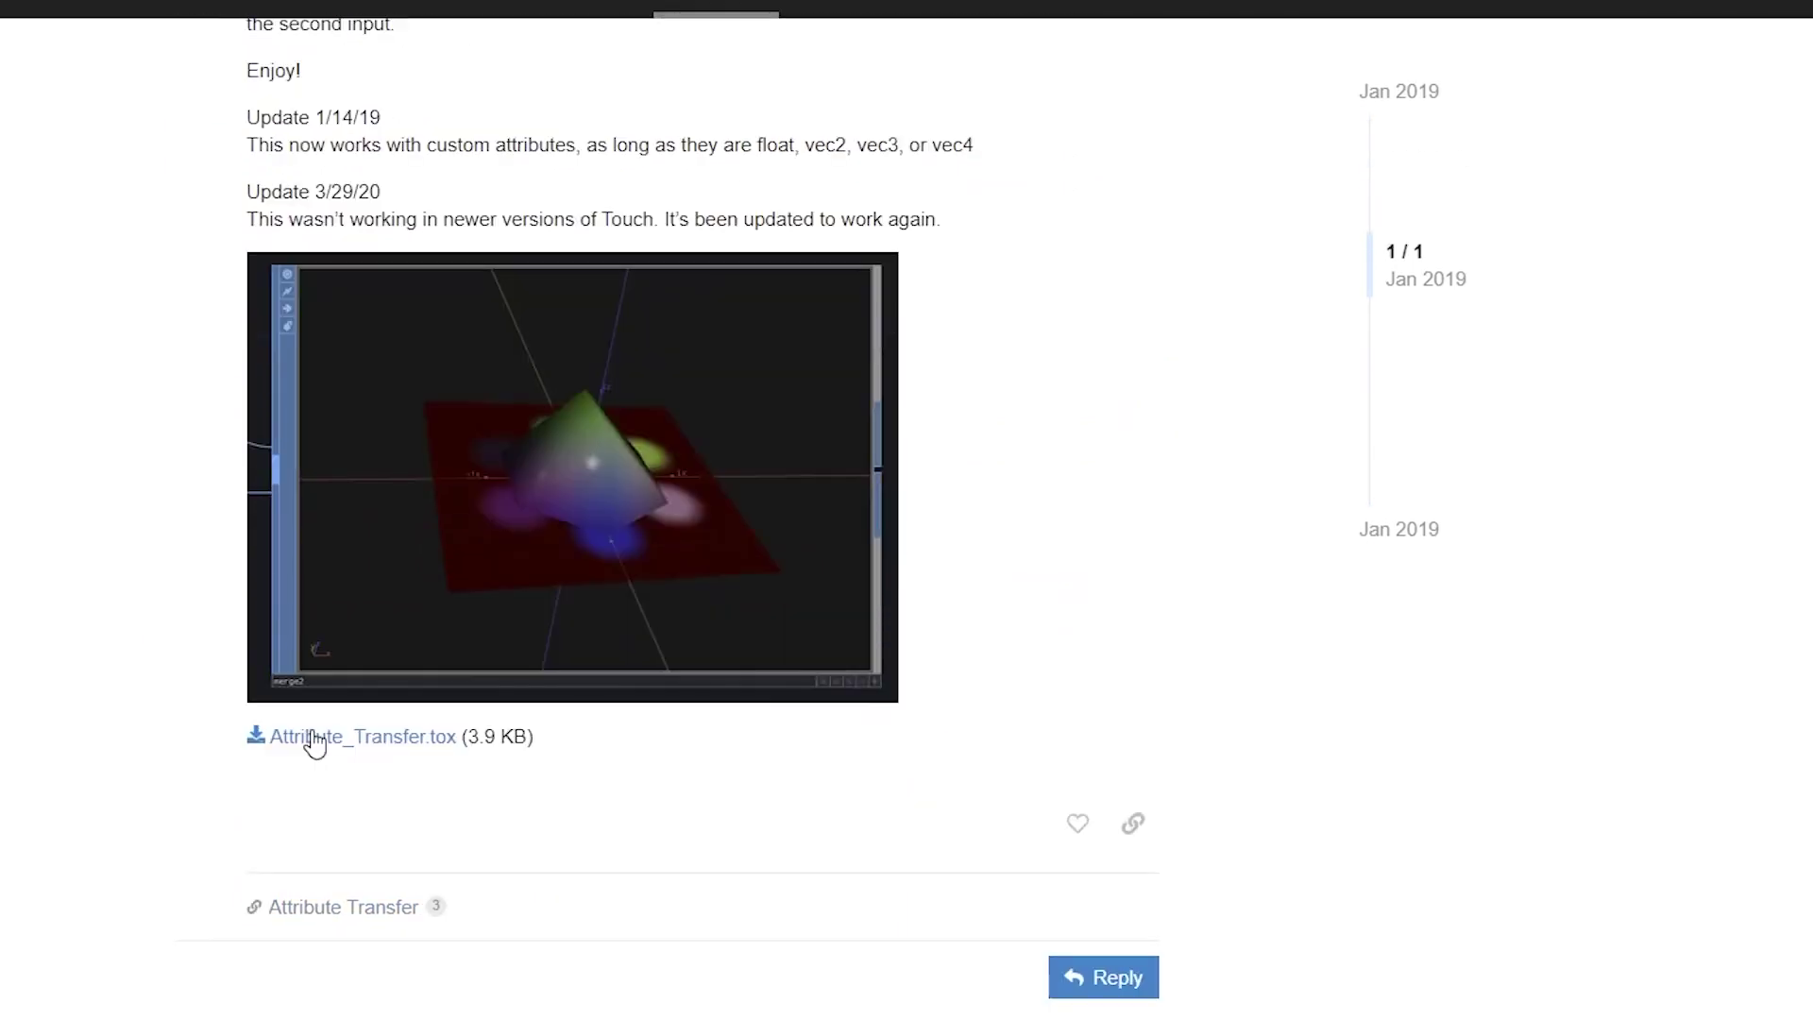
{"action": "left_click", "coordinate": [315, 744]}
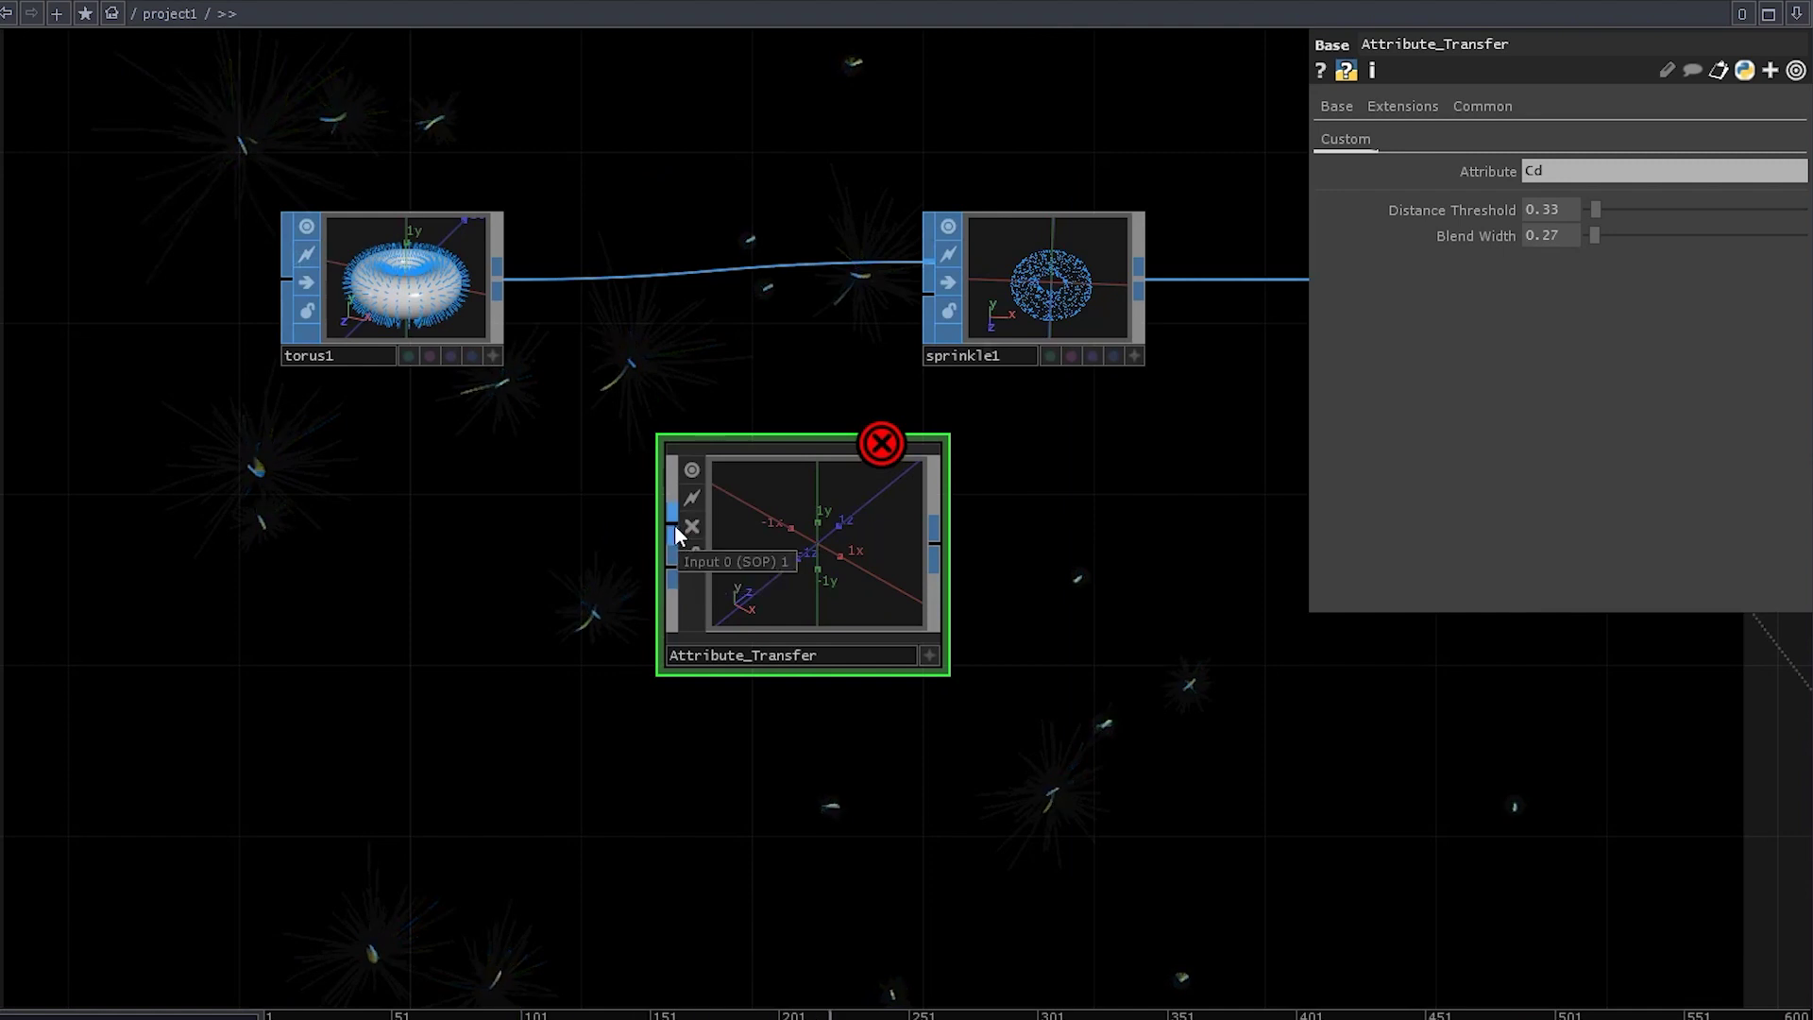
Back in TouchDesigner, go inside the Attribute_Transfer component and label its Geometry_To_Transfer_Attributes_To input TO.
{"action": "scroll", "coordinate": [786, 567], "scroll_direction": "up", "scroll_amount": 5}
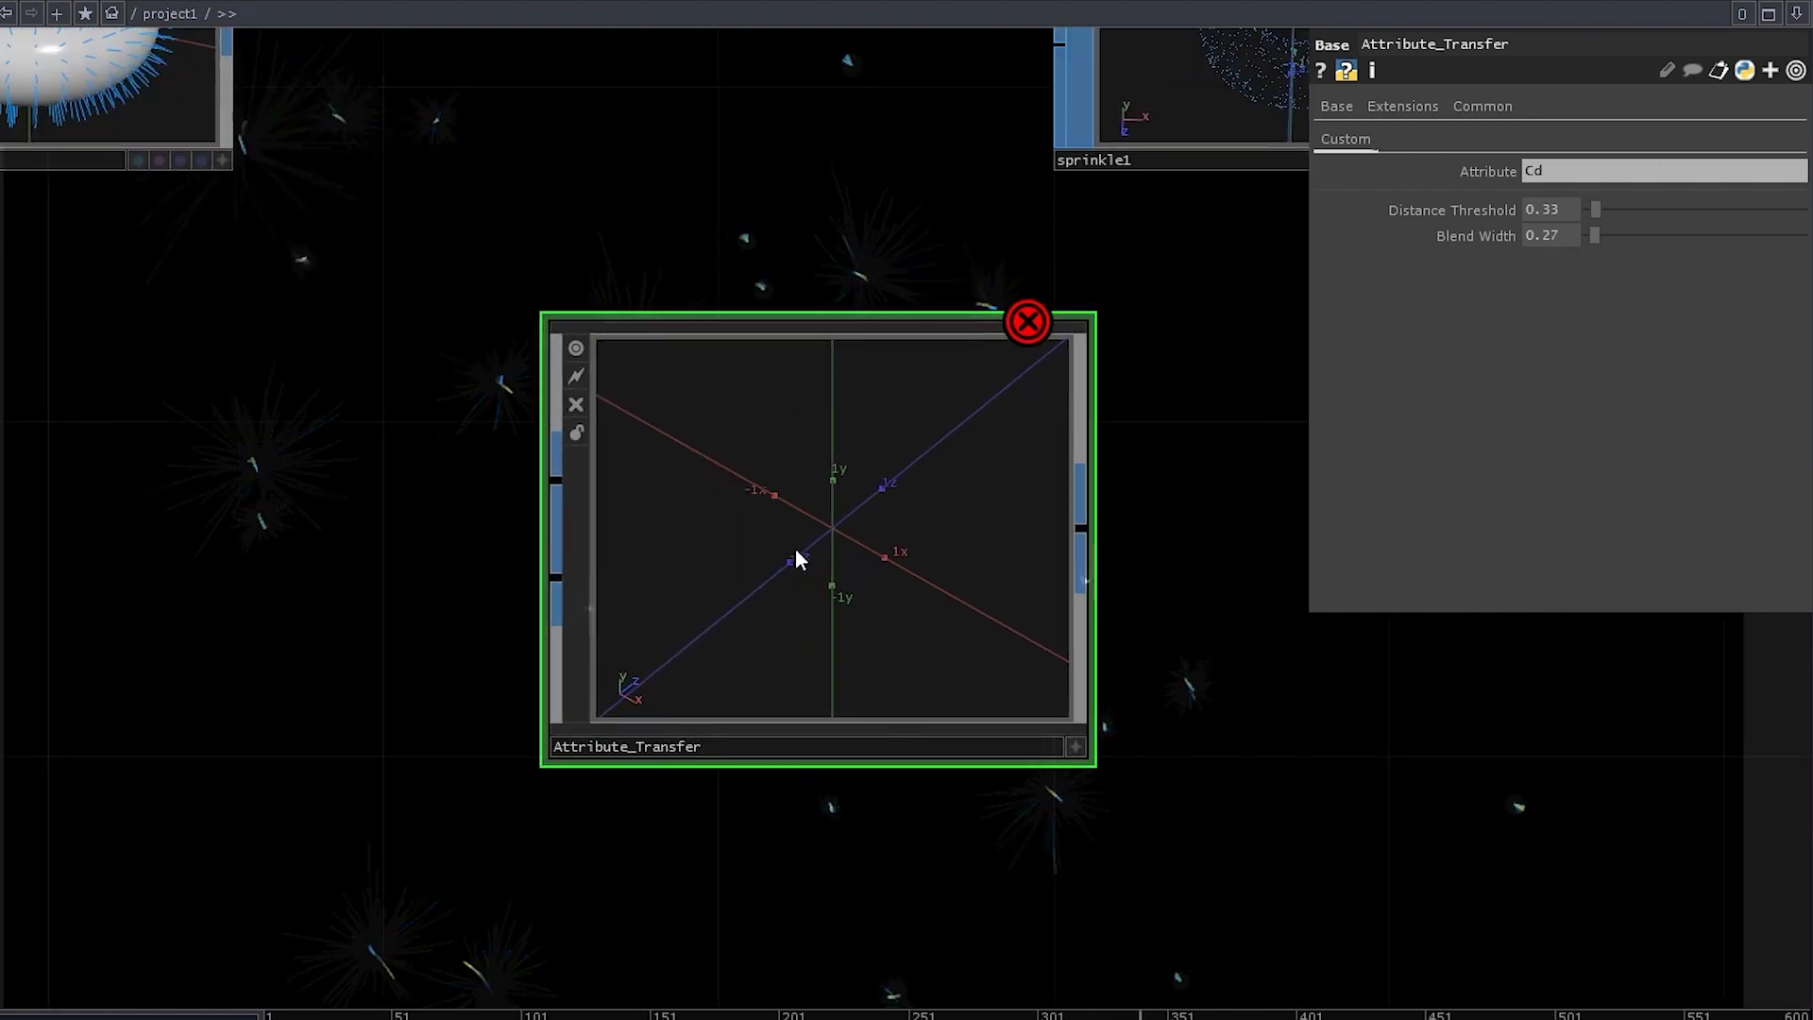
{"action": "left_click_drag", "start_coordinate": [271, 532], "coordinate": [1283, 547]}
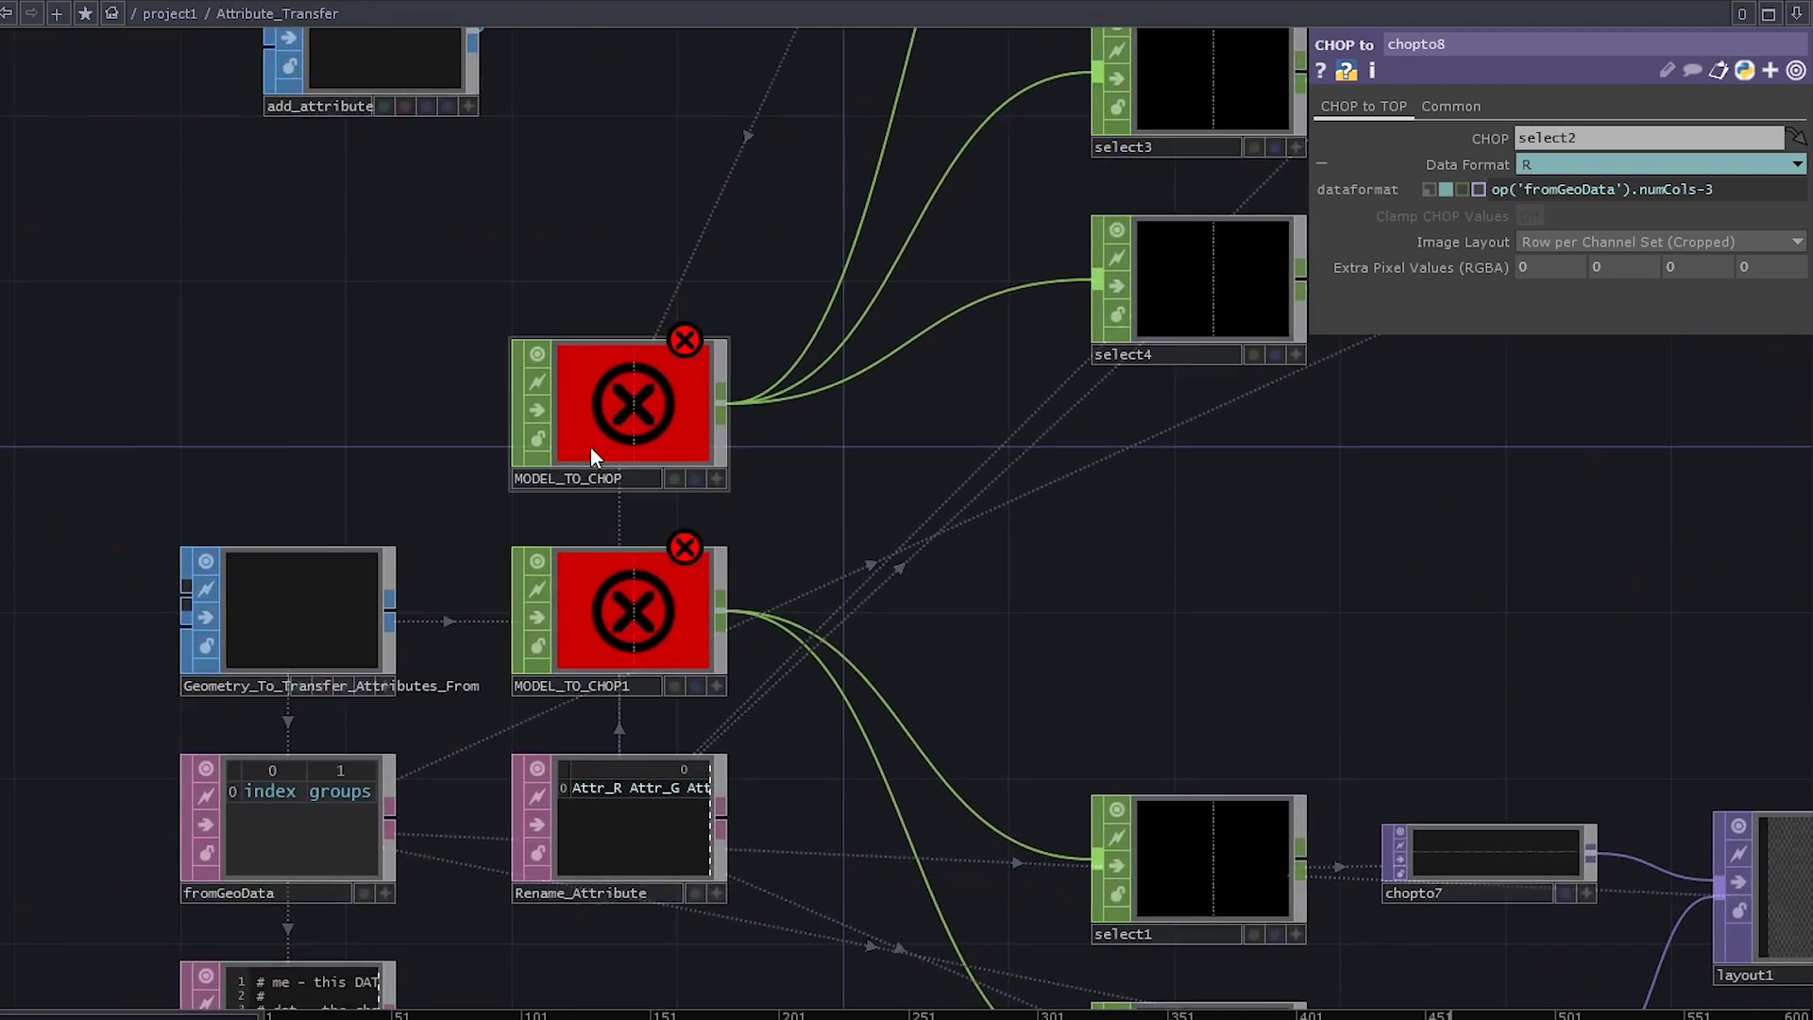
{"action": "left_click_drag", "start_coordinate": [567, 326], "coordinate": [890, 317]}
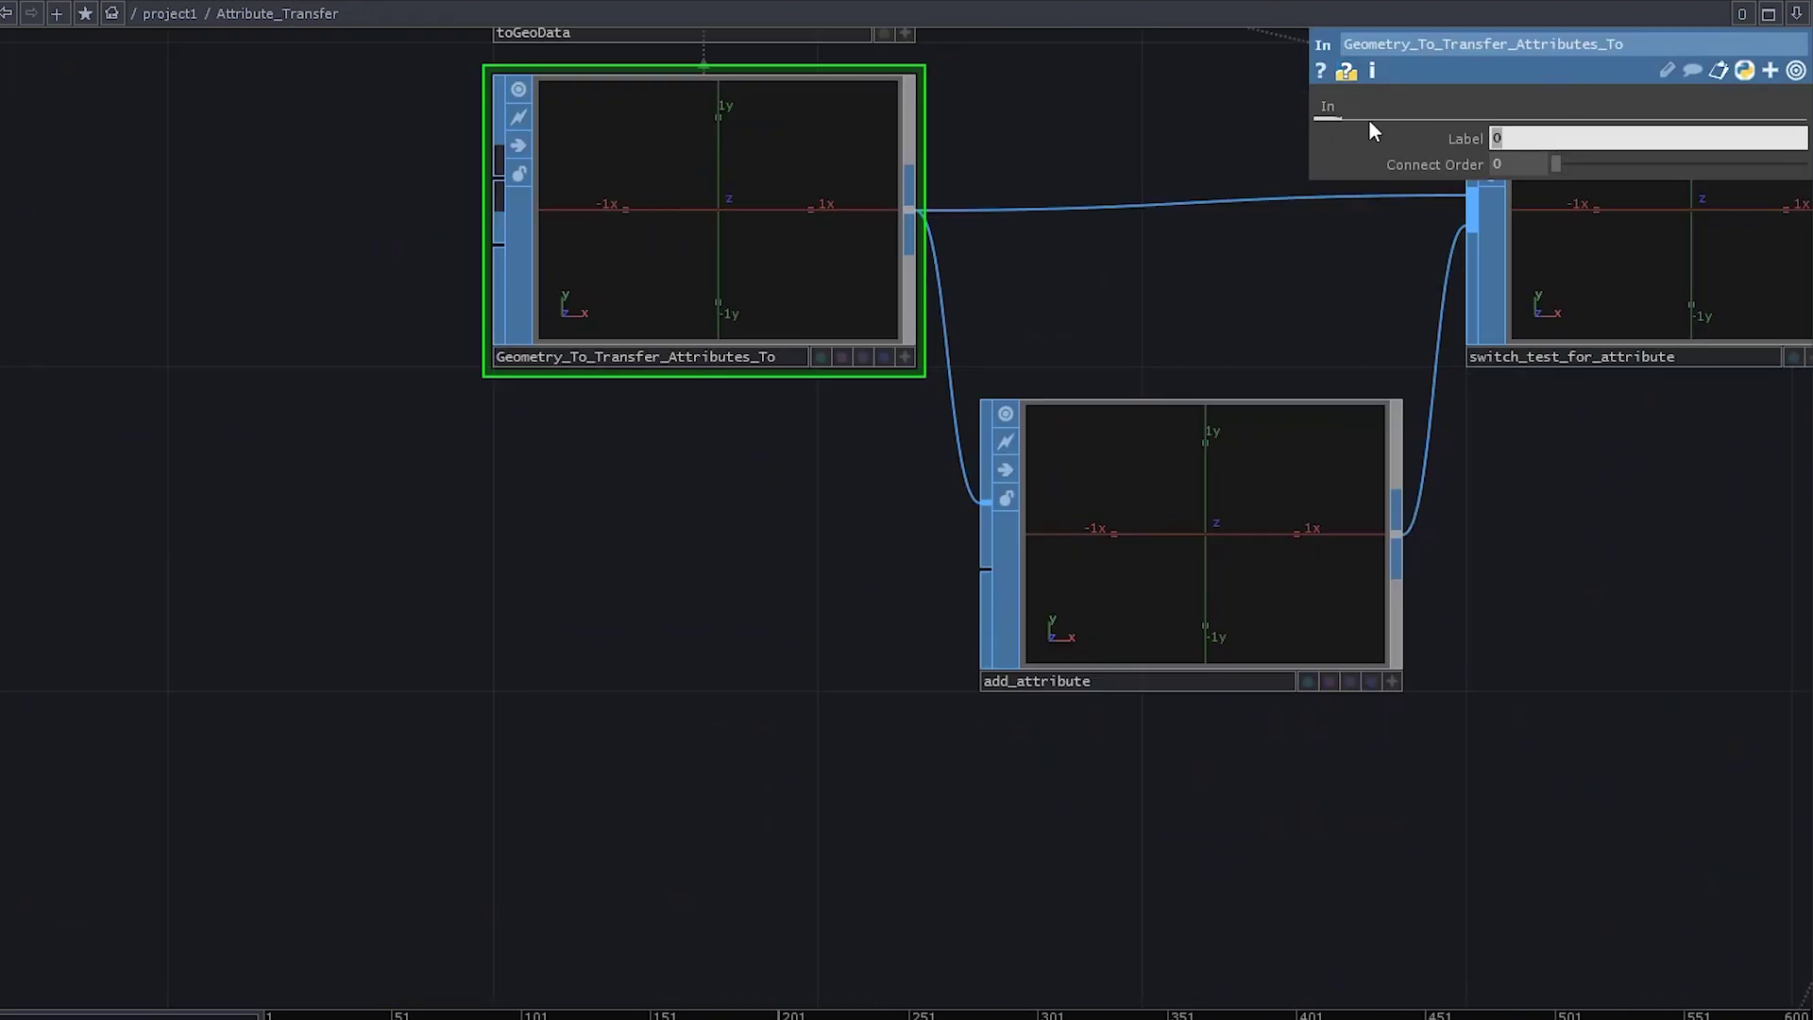
{"action": "type", "text": "TO"}
{"action": "key", "text": "Return"}
{"action": "scroll", "coordinate": [1031, 722], "scroll_direction": "down", "scroll_amount": 5}
{"action": "scroll", "coordinate": [999, 504], "scroll_direction": "up", "scroll_amount": 5}
{"action": "left_click", "coordinate": [1000, 504]}
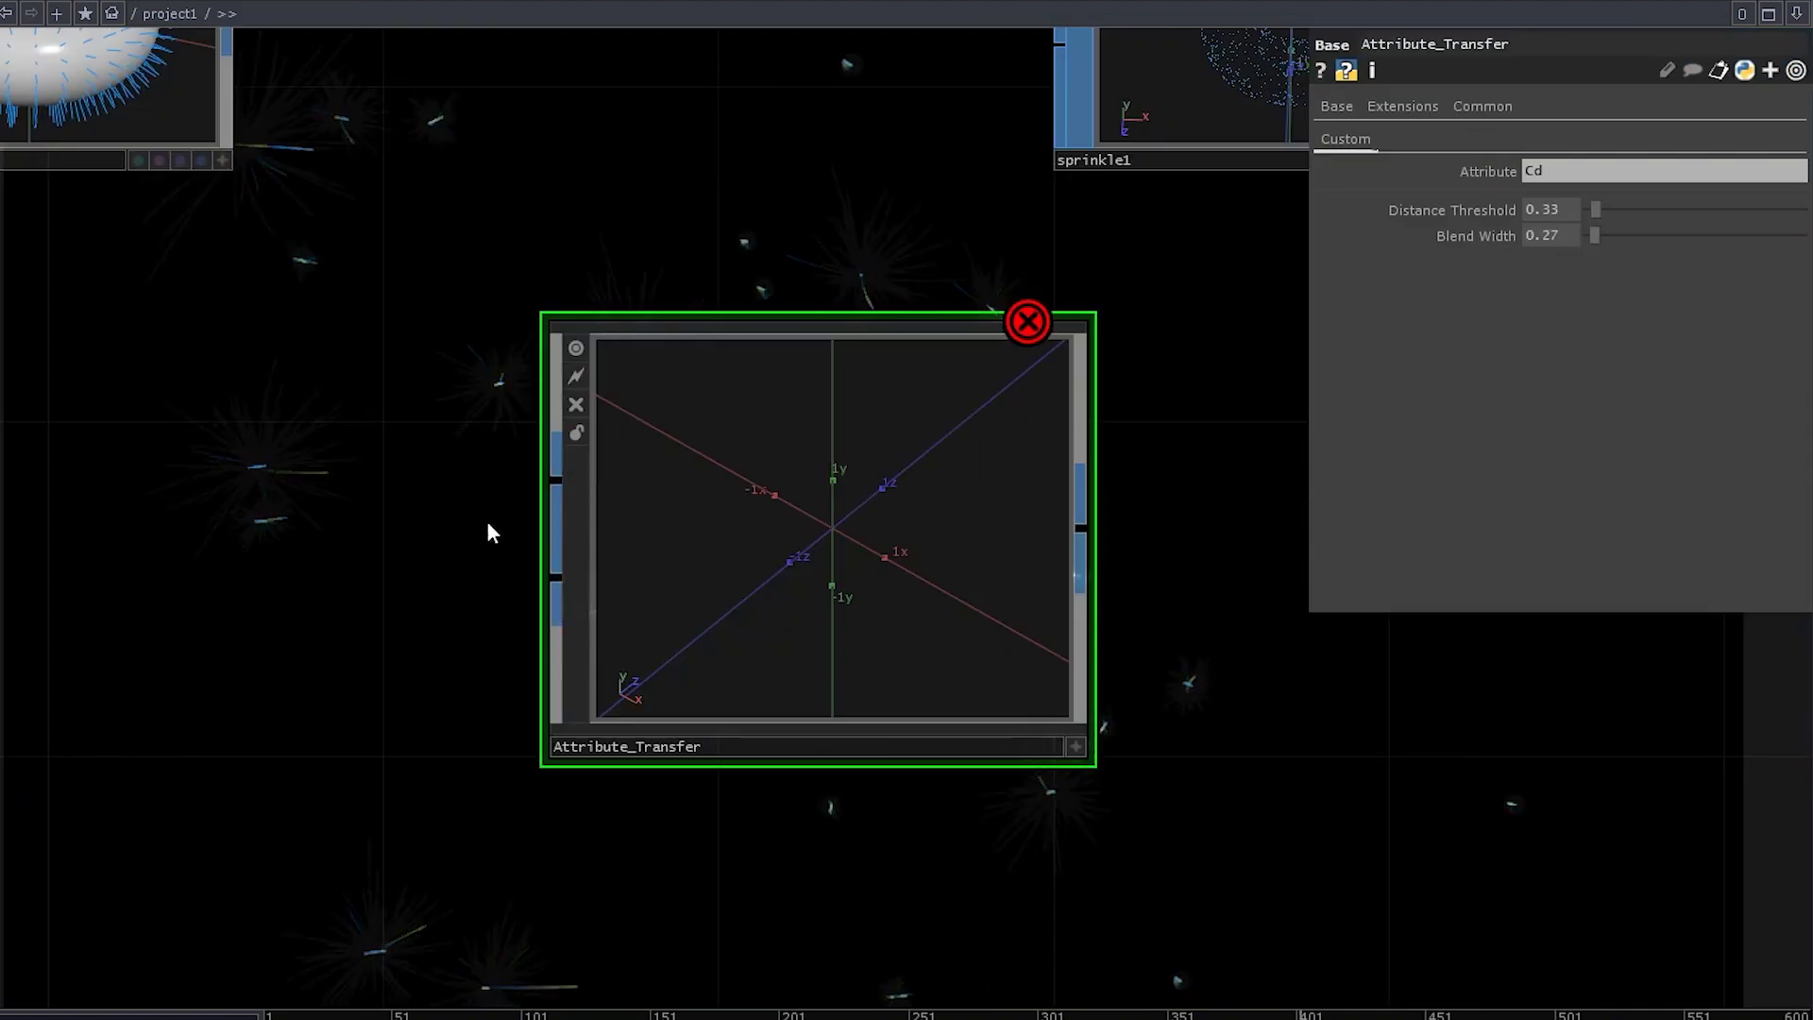
Wire torus1 and sprinkle1 into the Attribute_Transfer component, with torus1 above sprinkle1 in its inputs.
{"action": "scroll", "coordinate": [415, 493], "scroll_direction": "down", "scroll_amount": 3}
{"action": "middle_click_drag", "start_coordinate": [426, 493], "coordinate": [441, 475]}
{"action": "left_click_drag", "start_coordinate": [441, 475], "coordinate": [631, 591]}
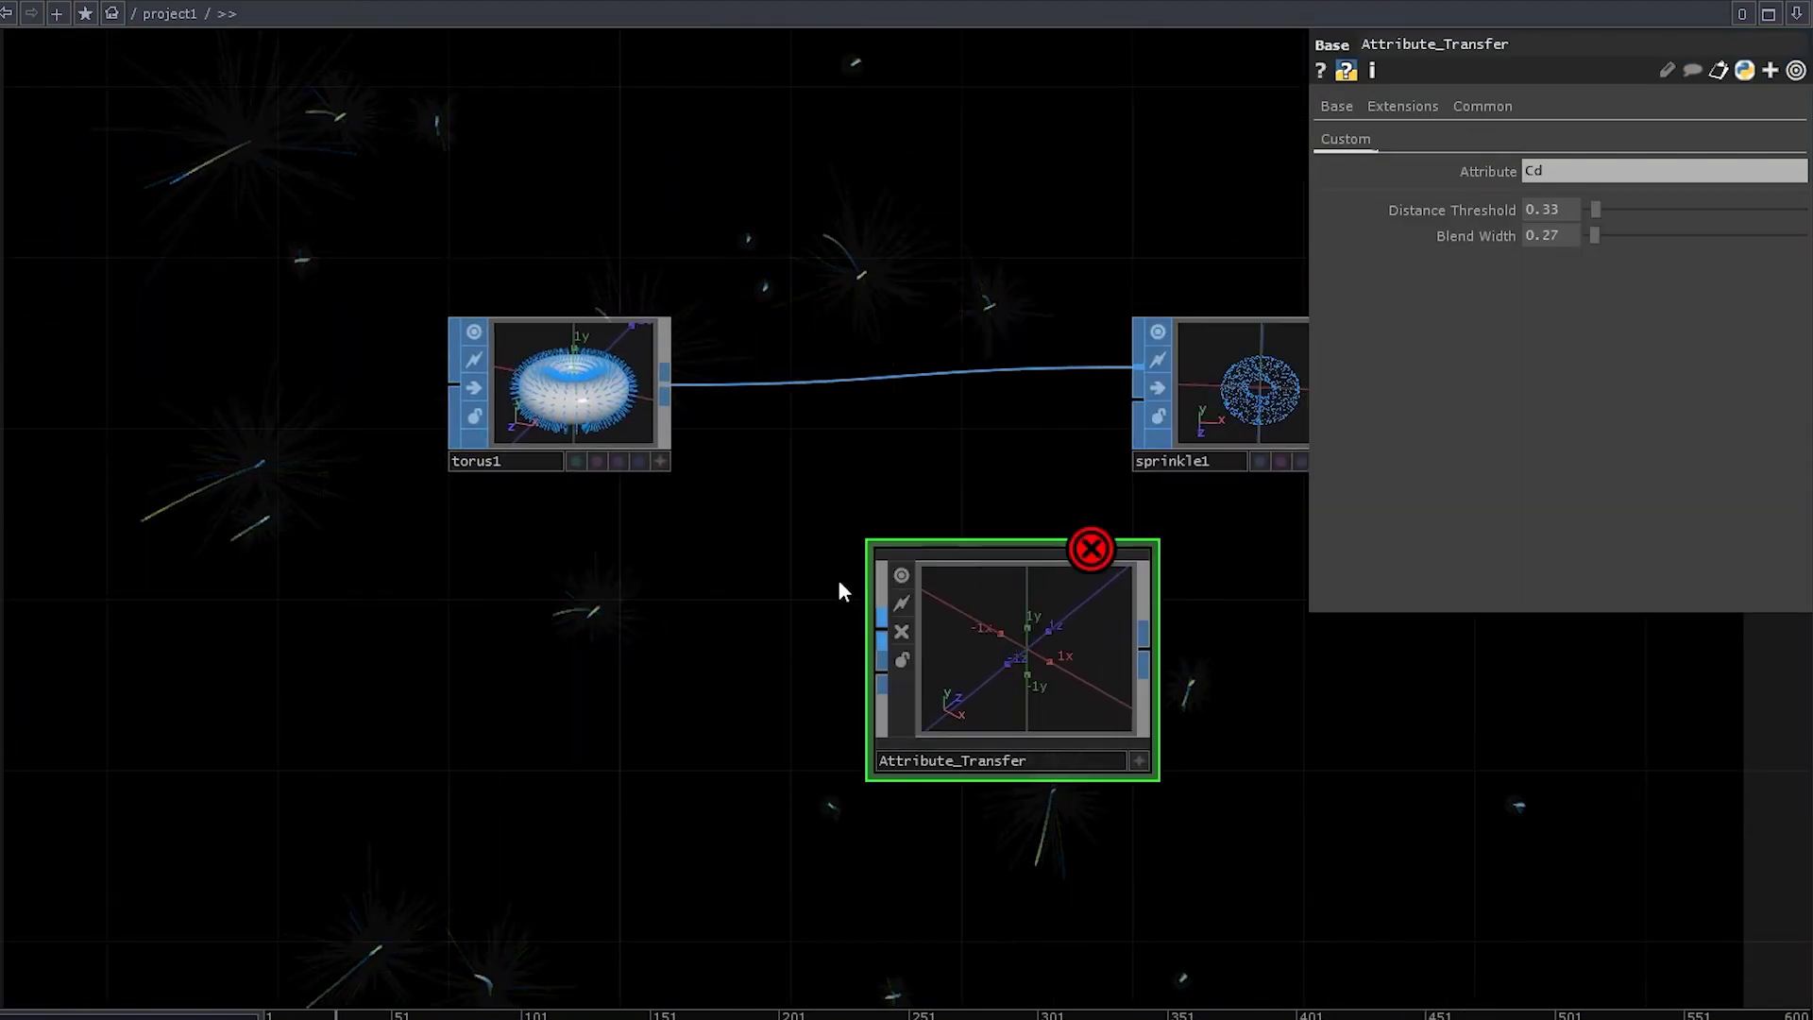
{"action": "left_click_drag", "start_coordinate": [905, 214], "coordinate": [786, 510]}
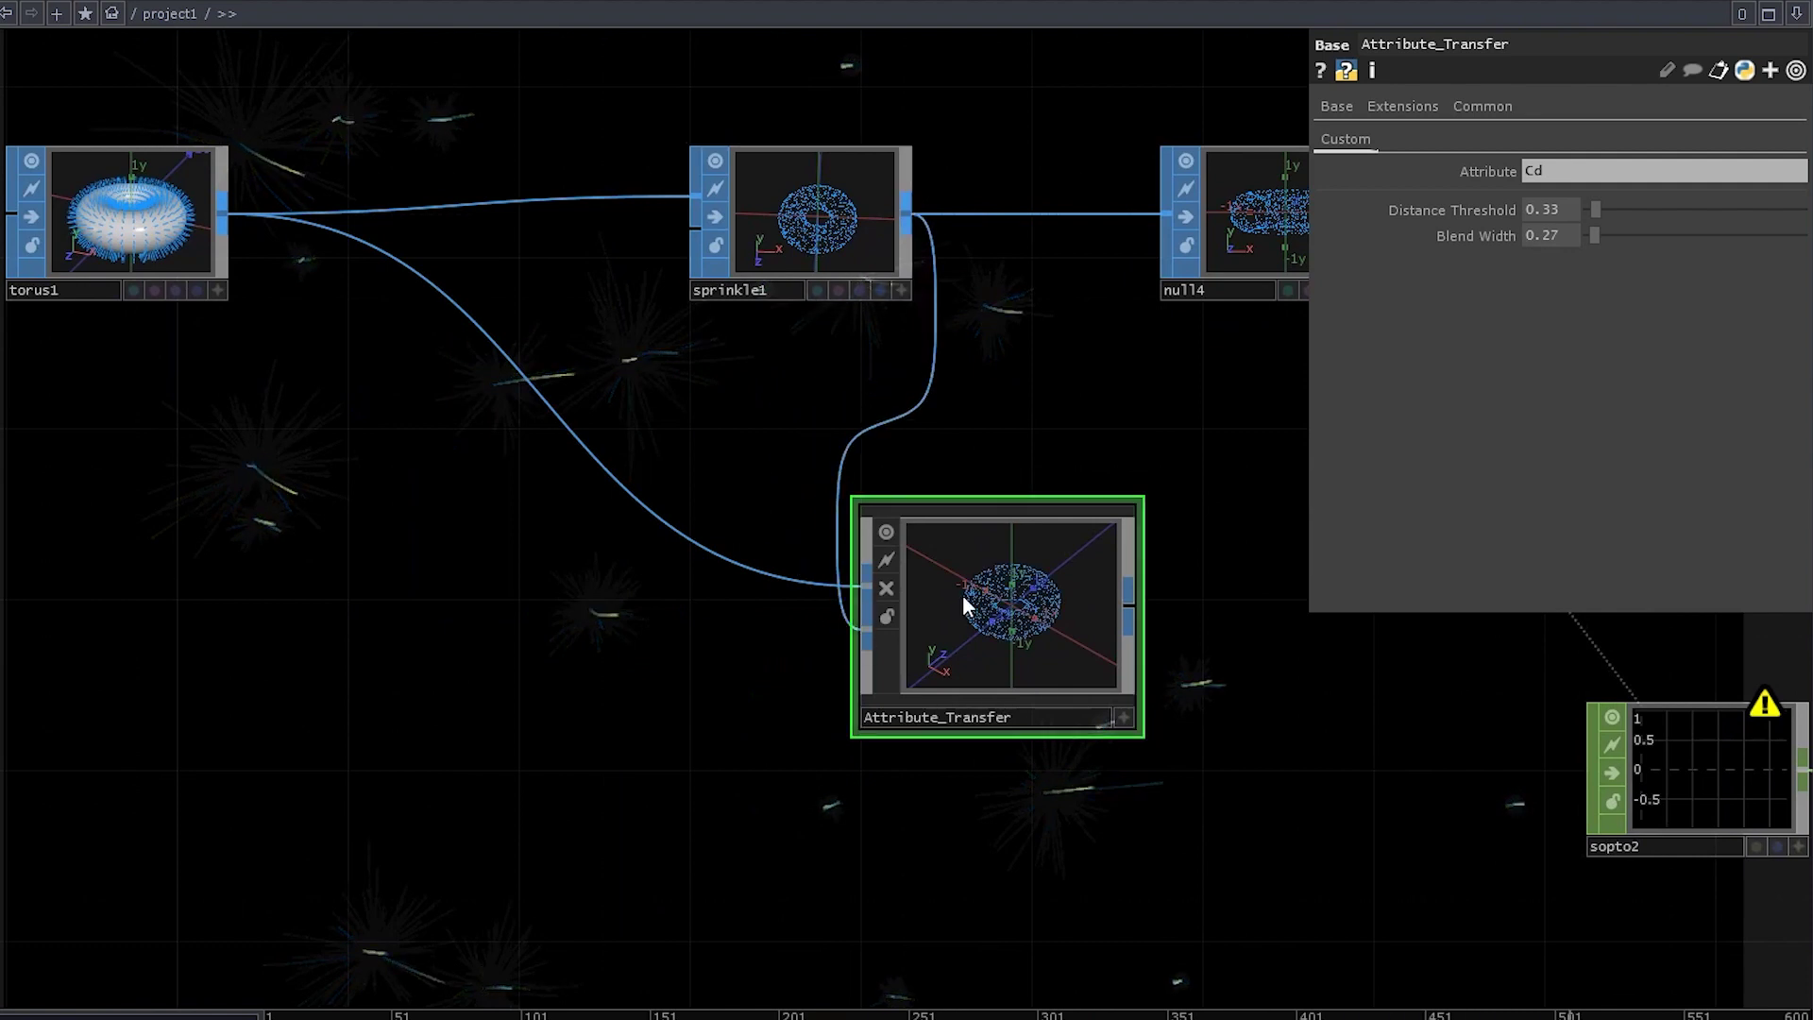
Set Attribute_Transfer's Attribute to N and inspect the component's error details.
{"action": "left_click_drag", "start_coordinate": [959, 600], "coordinate": [1059, 627]}
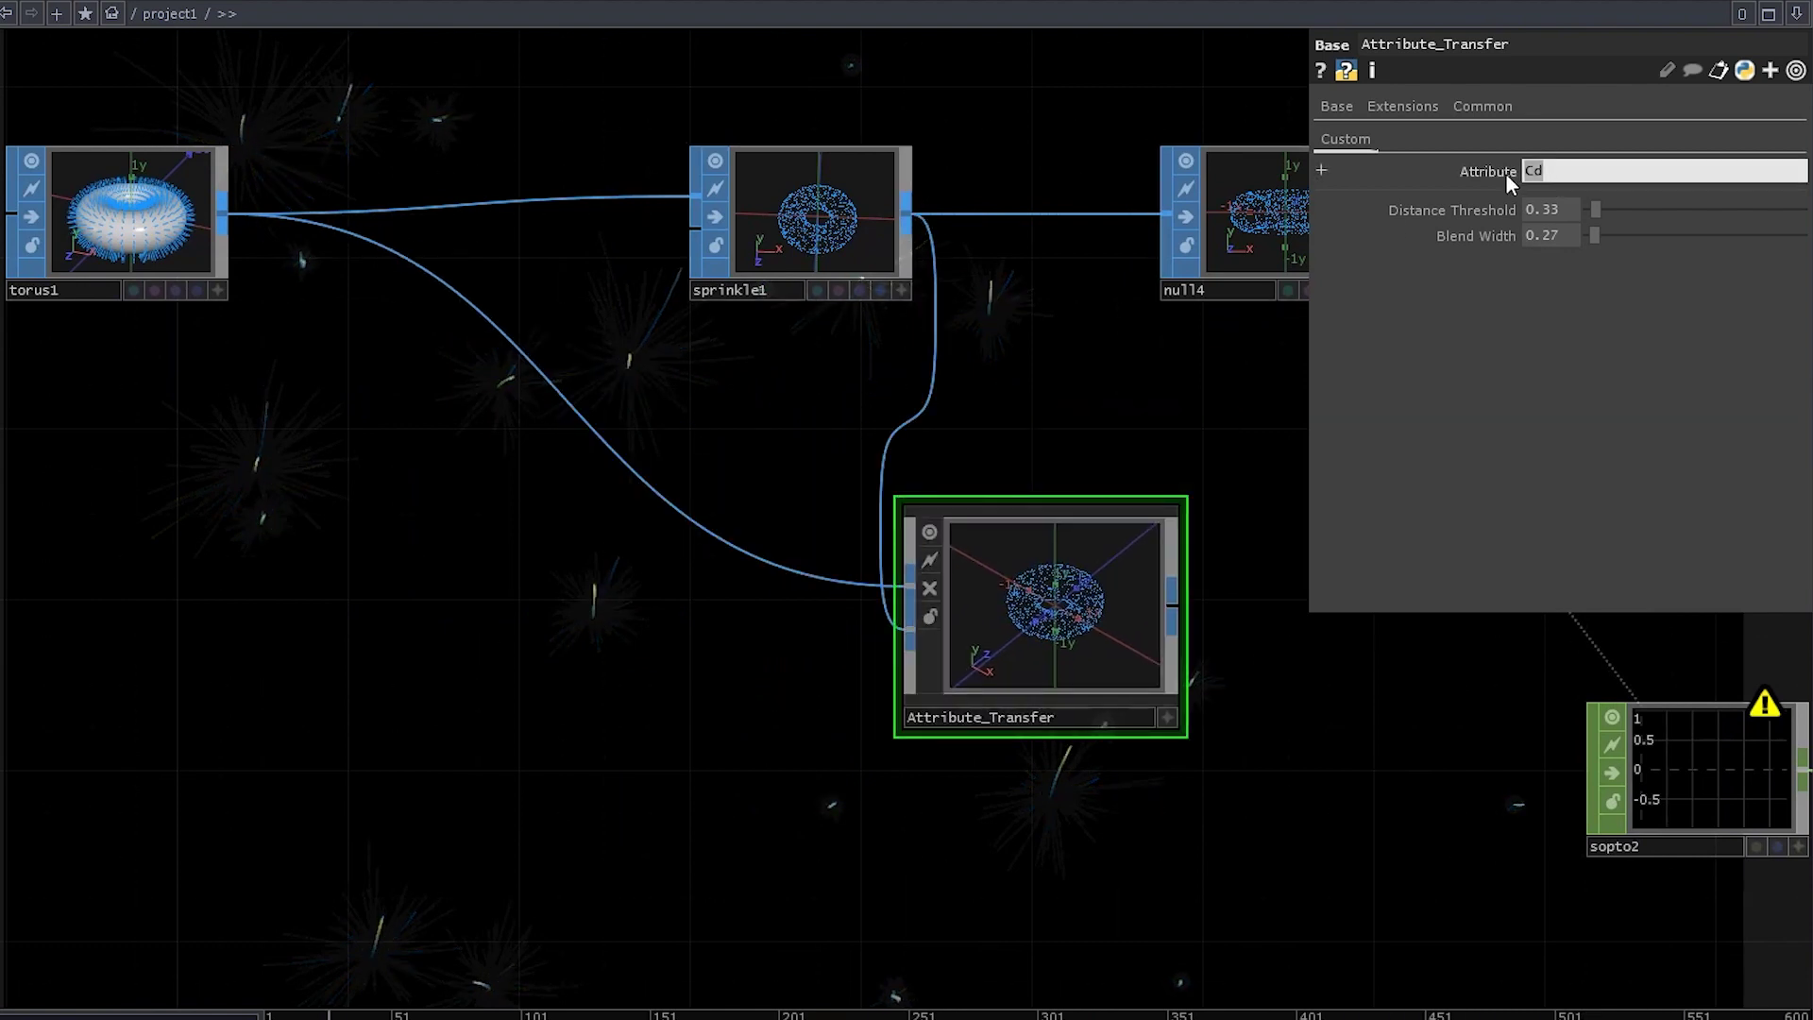
{"action": "key", "text": "Return"}
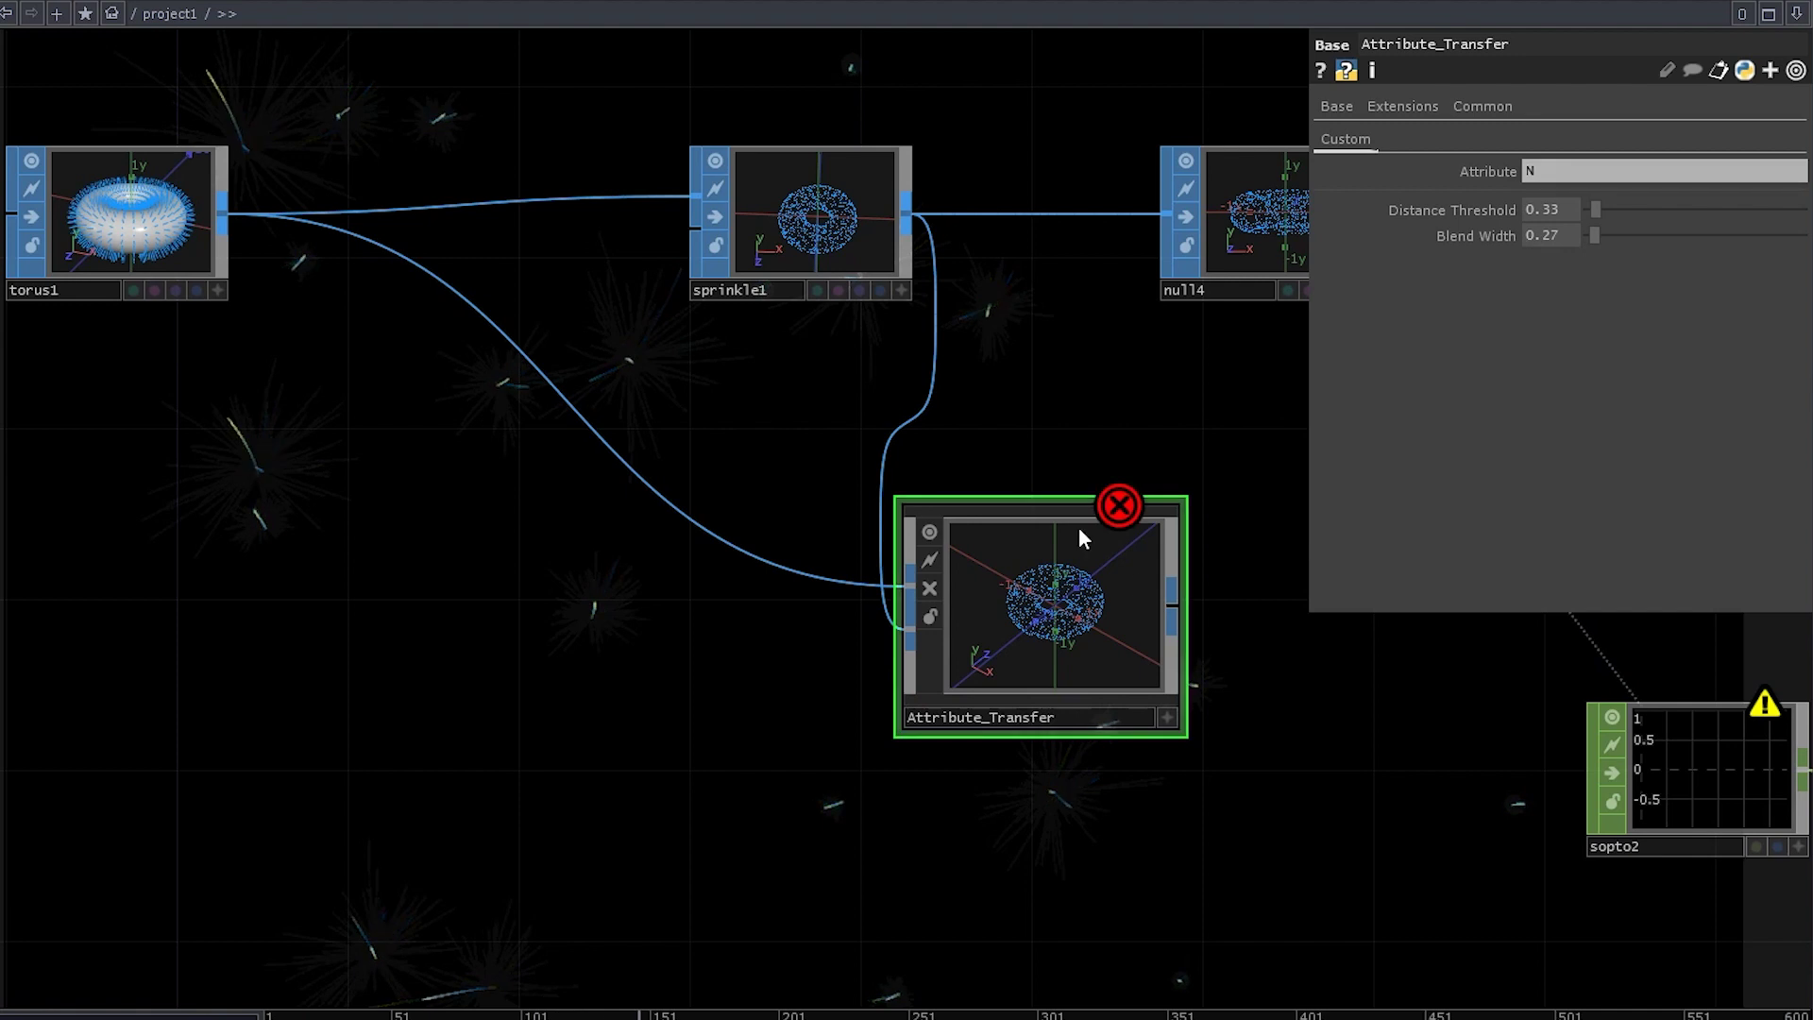
{"action": "middle_click", "coordinate": [1069, 612]}
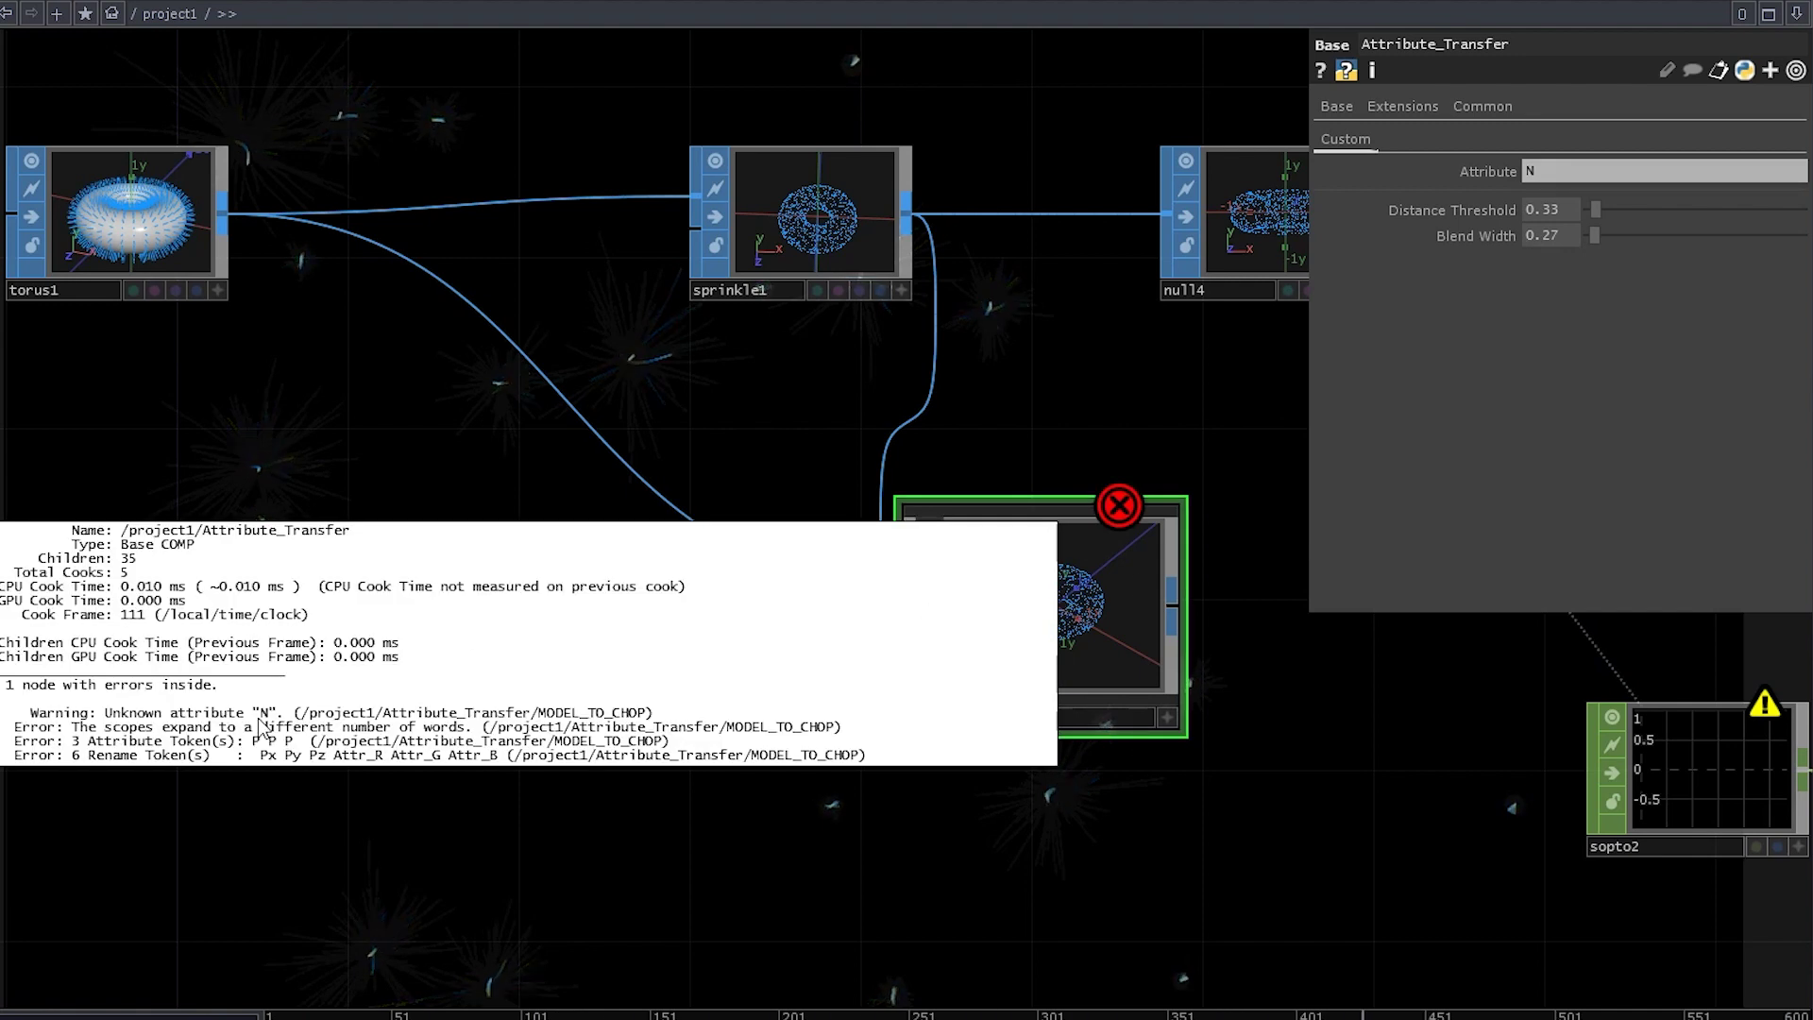
Rearrange torus1, sprinkle1 and Attribute_Transfer to make room for another node between sprinkle1 and Attribute_Transfer.
{"action": "scroll", "coordinate": [680, 384], "scroll_direction": "down", "scroll_amount": 2}
{"action": "left_click_drag", "start_coordinate": [699, 251], "coordinate": [607, 251]}
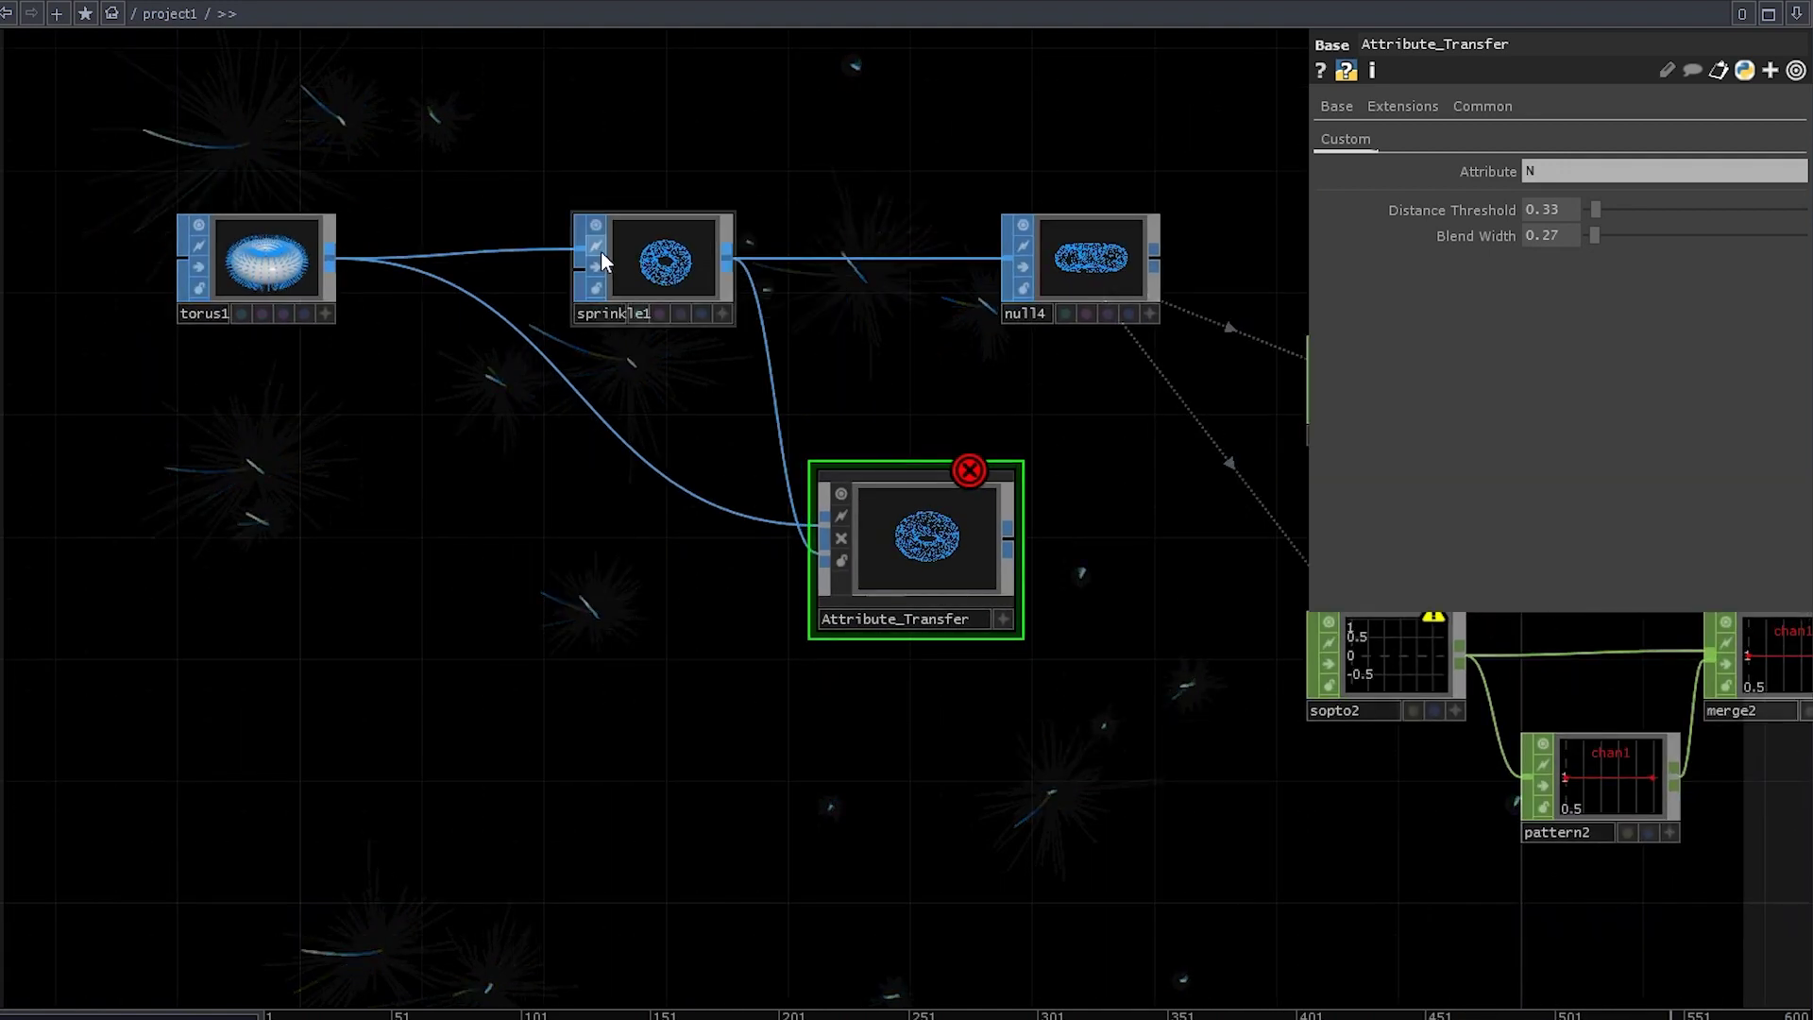
{"action": "left_click_drag", "start_coordinate": [248, 296], "coordinate": [83, 528]}
{"action": "left_click_drag", "start_coordinate": [662, 264], "coordinate": [508, 265]}
{"action": "left_click_drag", "start_coordinate": [888, 529], "coordinate": [918, 559]}
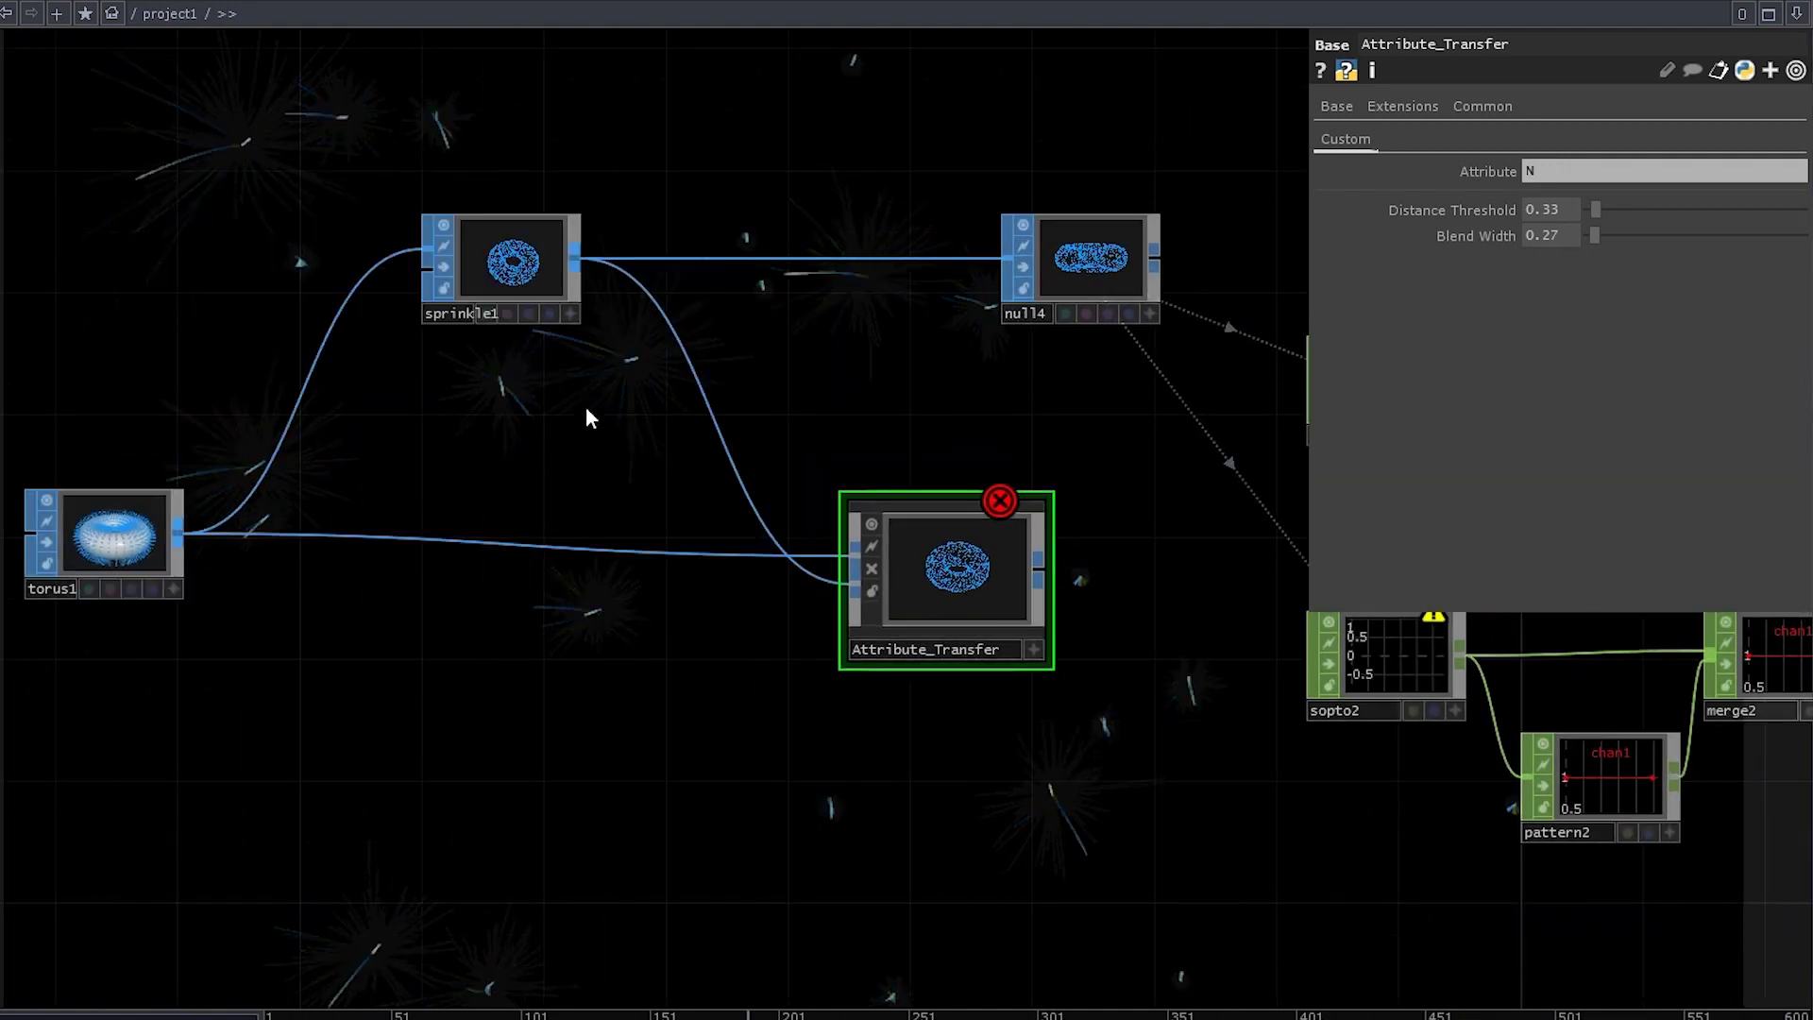
Insert an Attribute Create SOP between sprinkle1 and Attribute_Transfer and turn on Compute Normals.
{"action": "key", "text": "Tab"}
{"action": "left_click", "coordinate": [293, 267]}
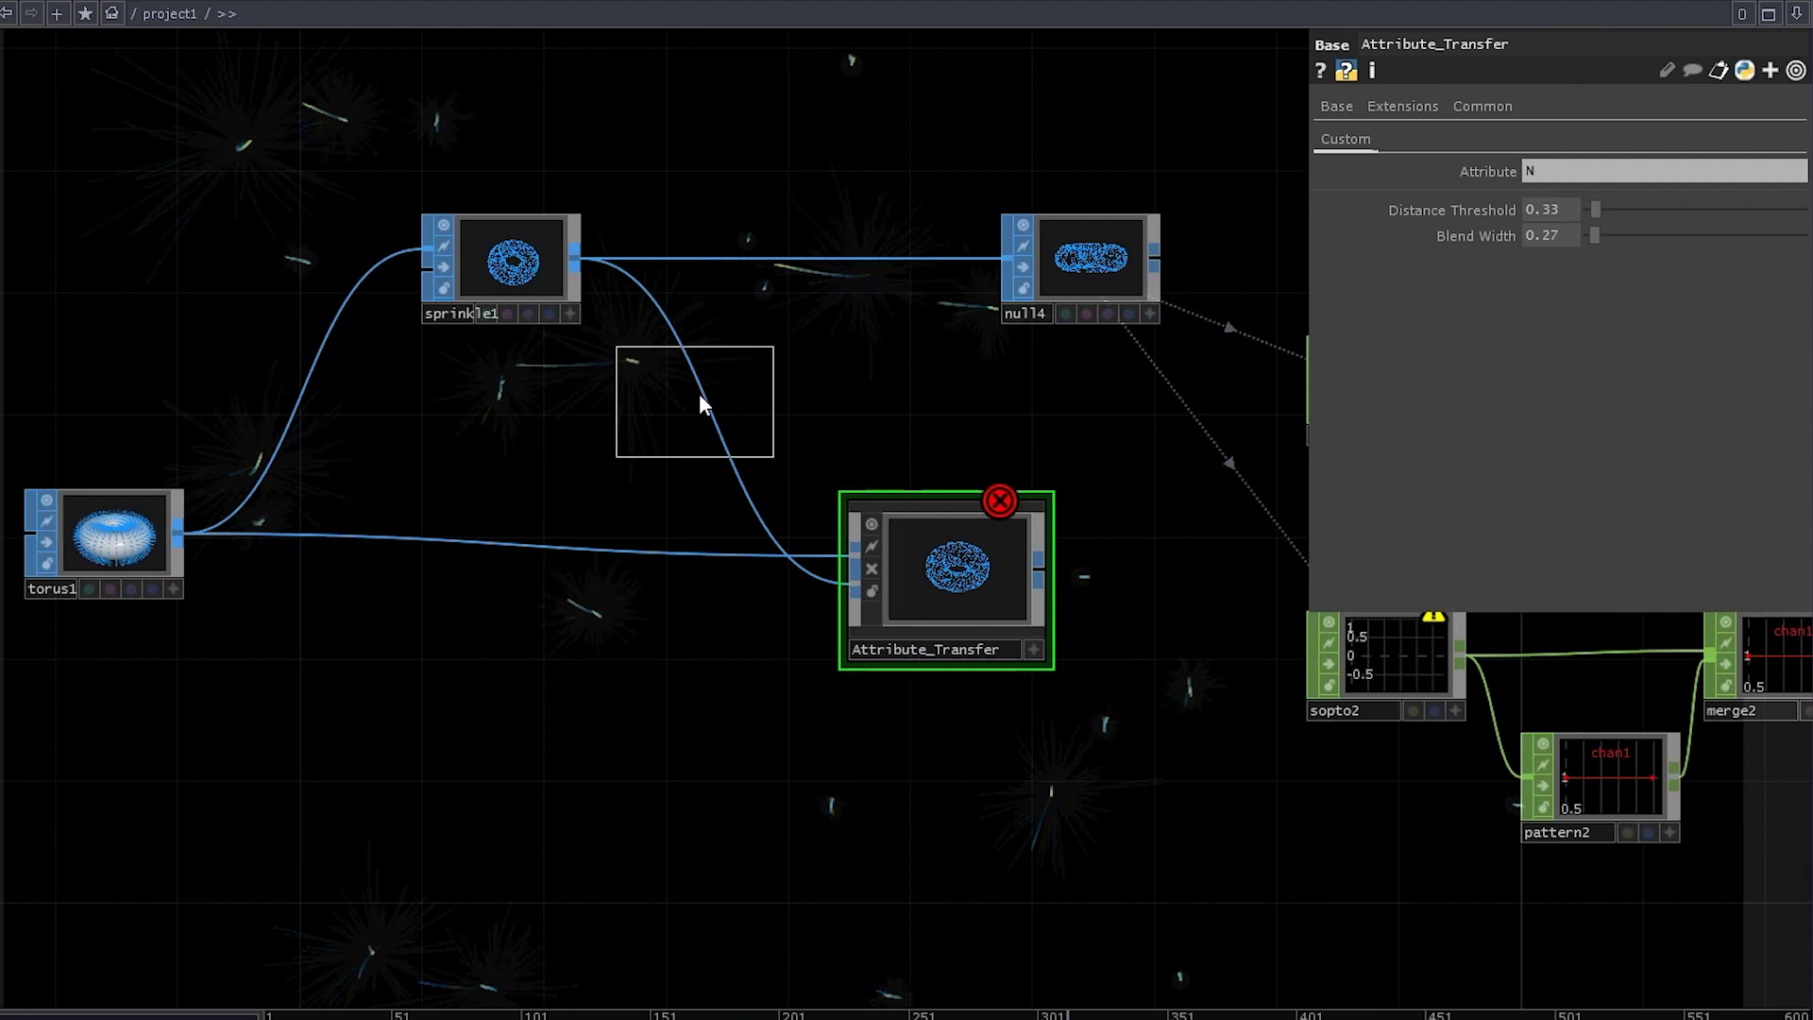
{"action": "left_click", "coordinate": [682, 412]}
{"action": "left_click_drag", "start_coordinate": [574, 271], "coordinate": [724, 414]}
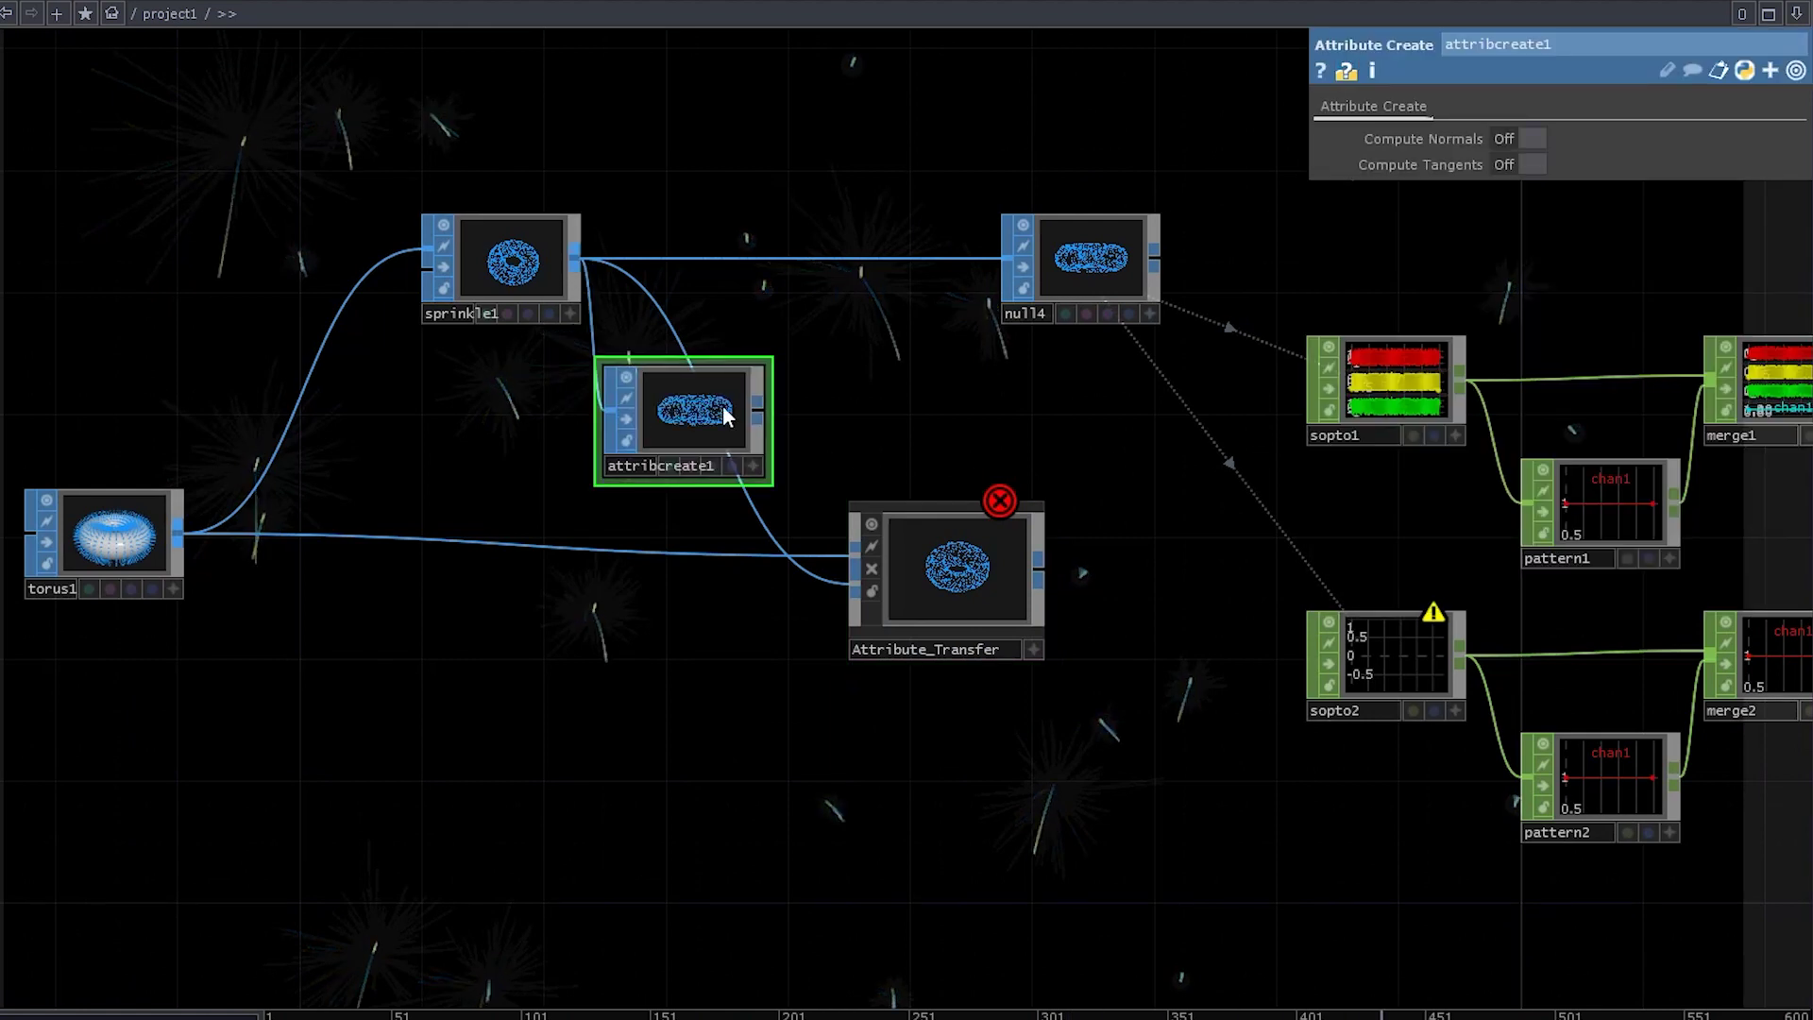
{"action": "left_click", "coordinate": [1520, 138]}
{"action": "scroll", "coordinate": [736, 392], "scroll_direction": "up", "scroll_amount": 4}
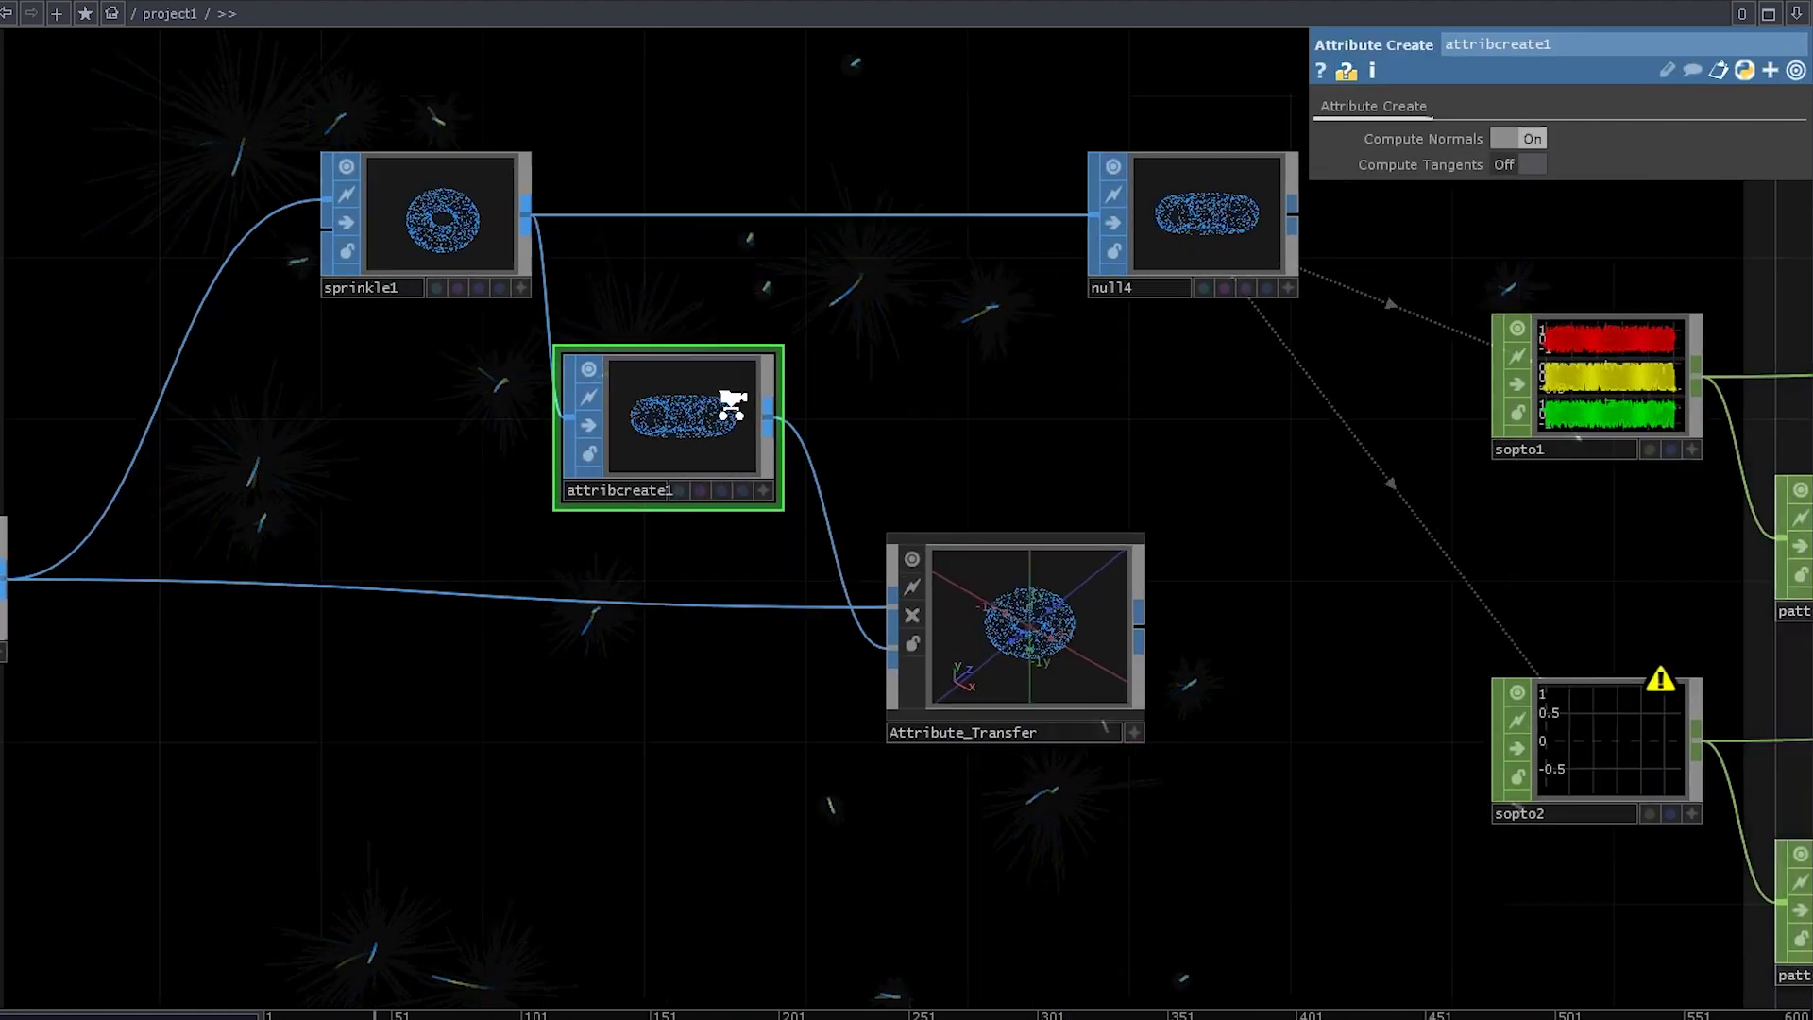
Connect a new Null SOP to Attribute_Transfer's output and use it as sopto2's source.
{"action": "scroll", "coordinate": [700, 423], "scroll_direction": "down", "scroll_amount": 4}
{"action": "key", "text": "Tab"}
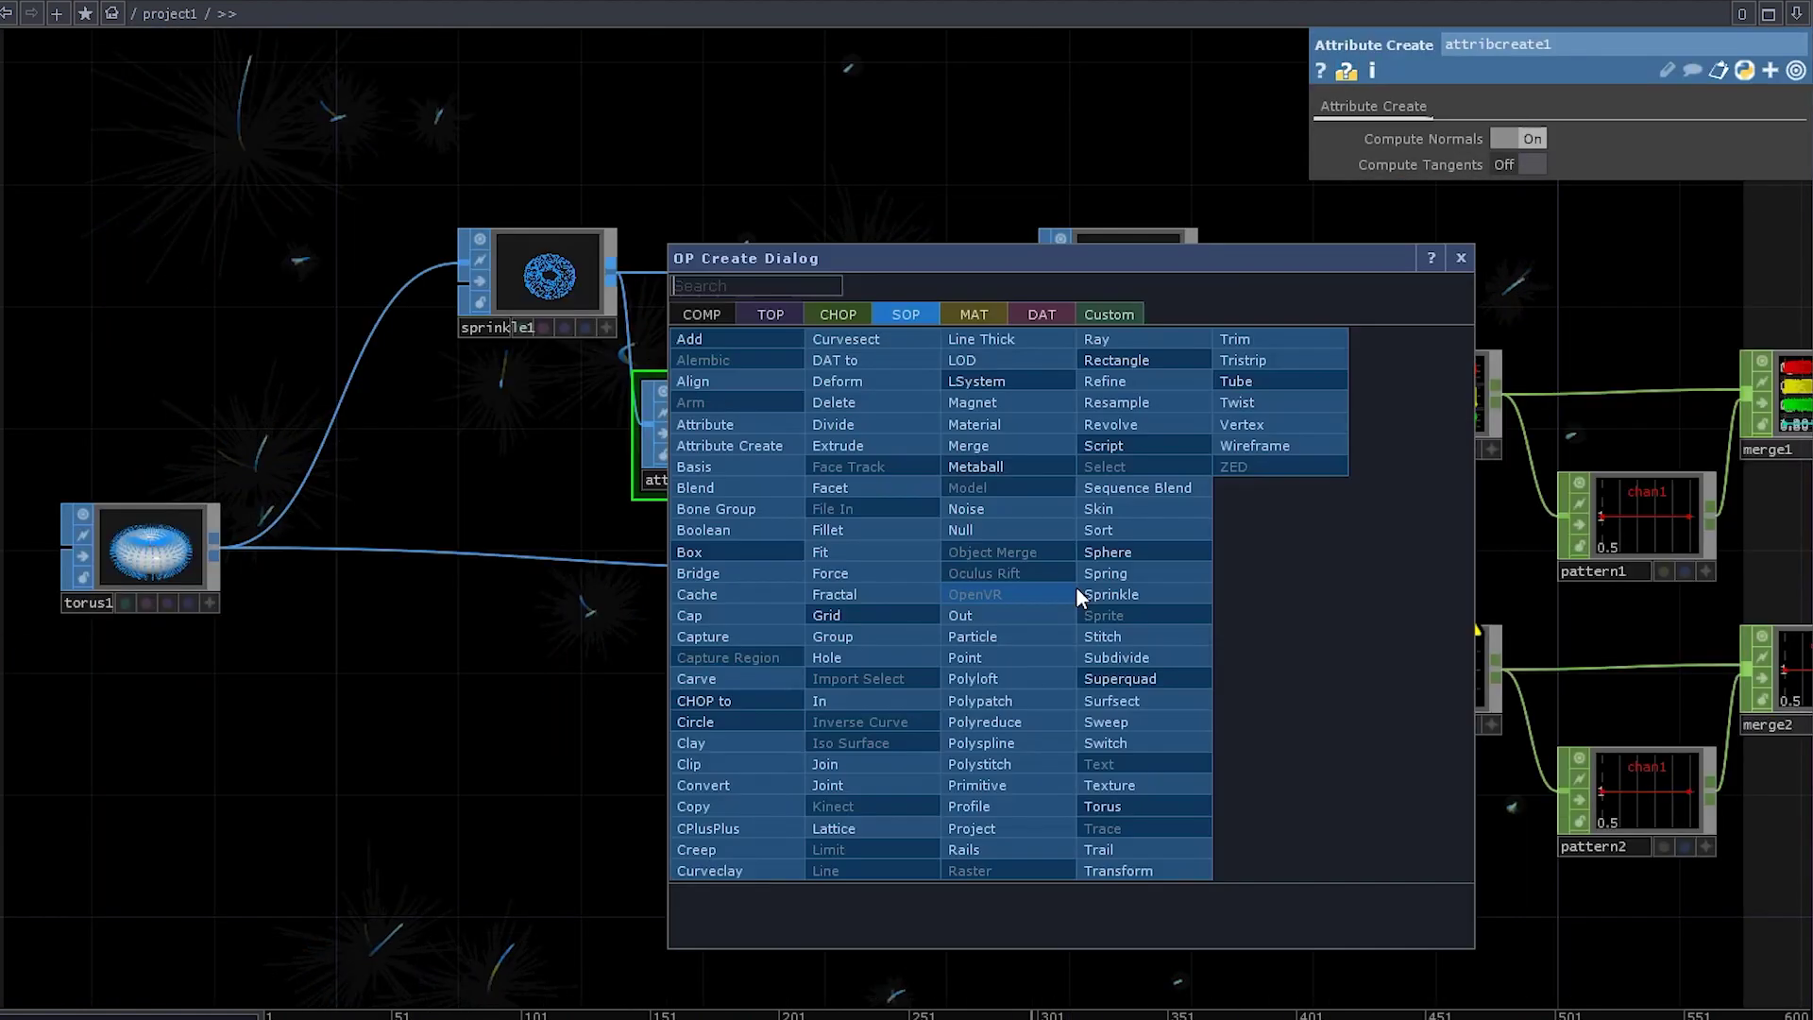
{"action": "left_click", "coordinate": [1012, 526]}
{"action": "left_click", "coordinate": [1209, 603]}
{"action": "left_click_drag", "start_coordinate": [863, 508], "coordinate": [1103, 568]}
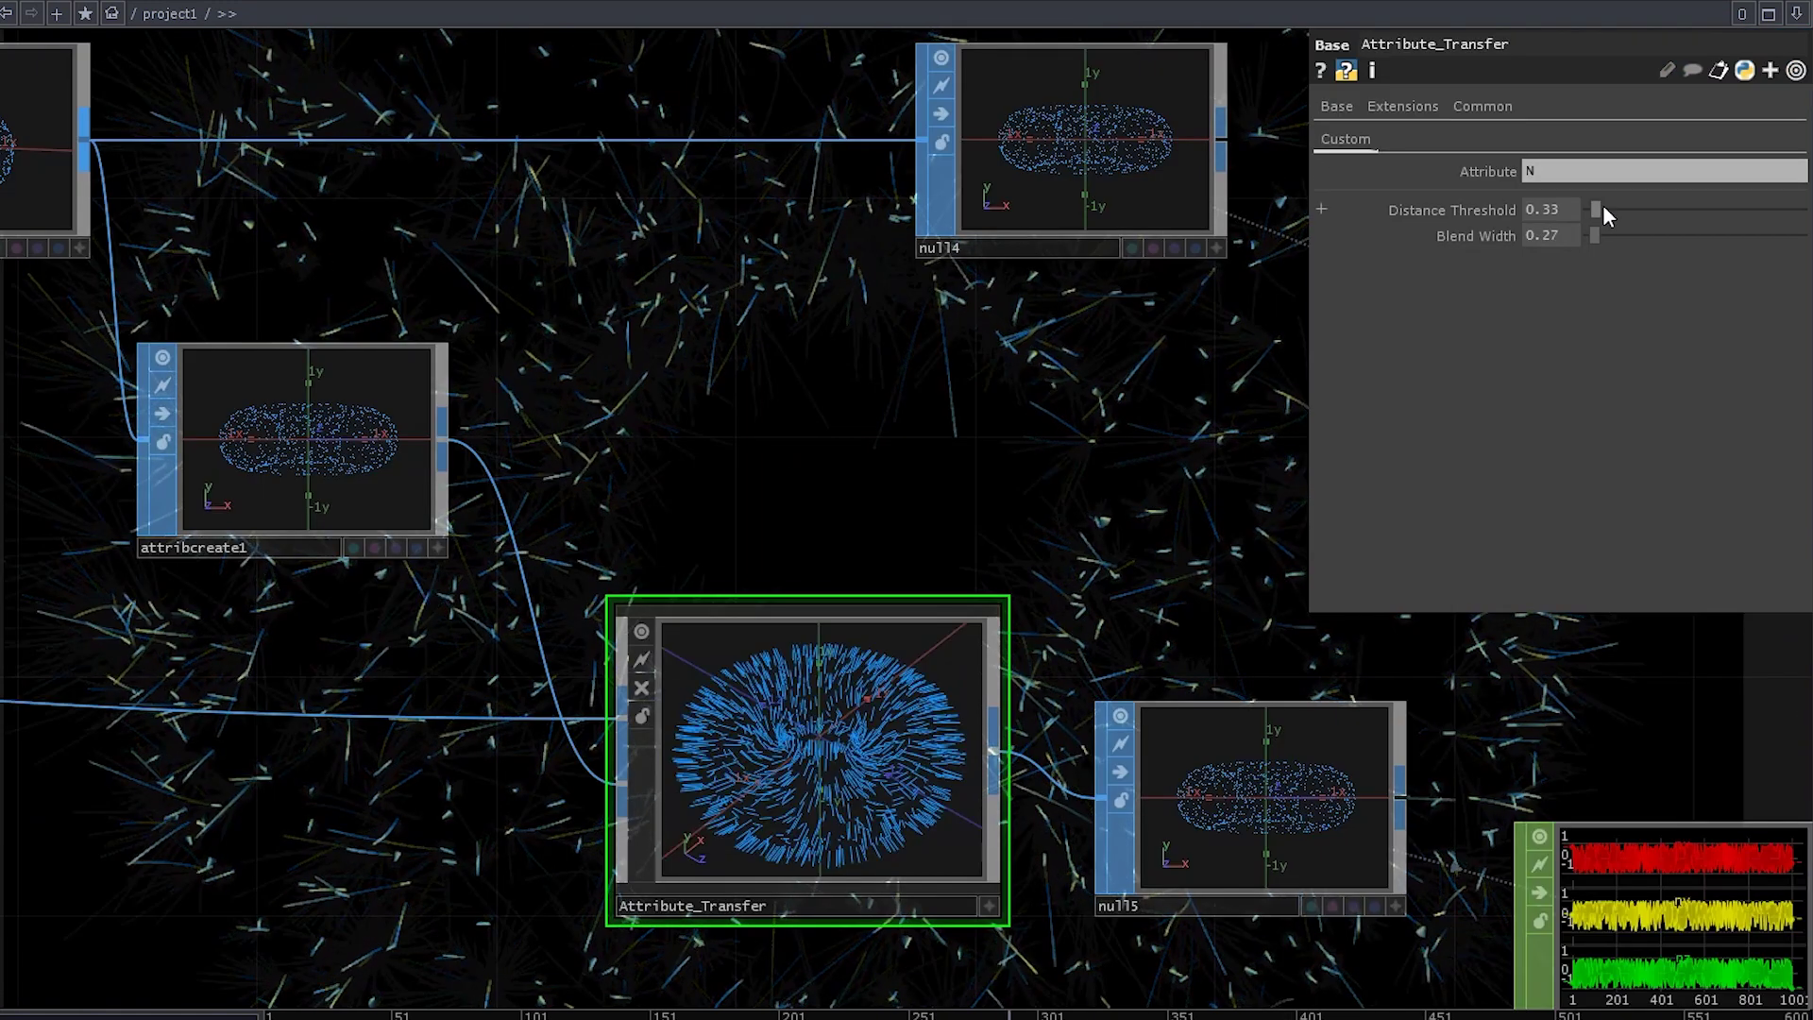
Set Attribute_Transfer's Distance Threshold to 0.01 and check the transferred normals in its viewer.
{"action": "left_click_drag", "start_coordinate": [1602, 204], "coordinate": [1617, 238]}
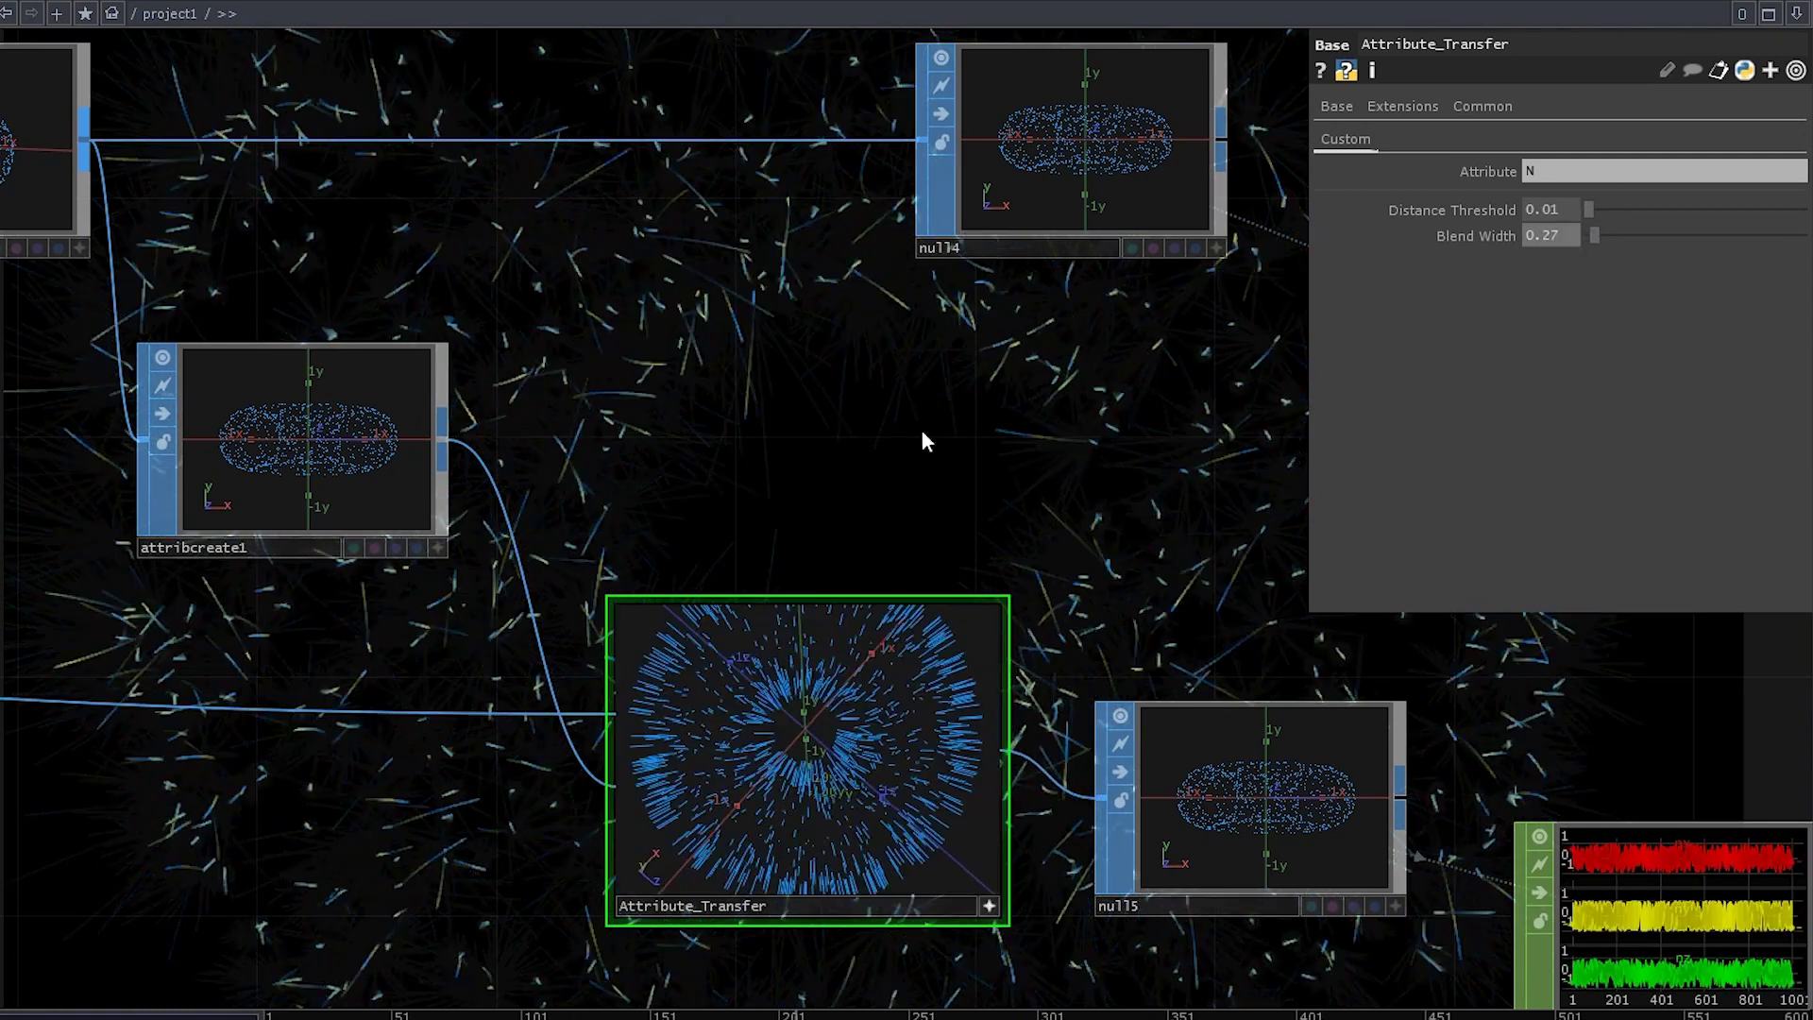
{"action": "scroll", "coordinate": [918, 432], "scroll_direction": "down", "scroll_amount": 5}
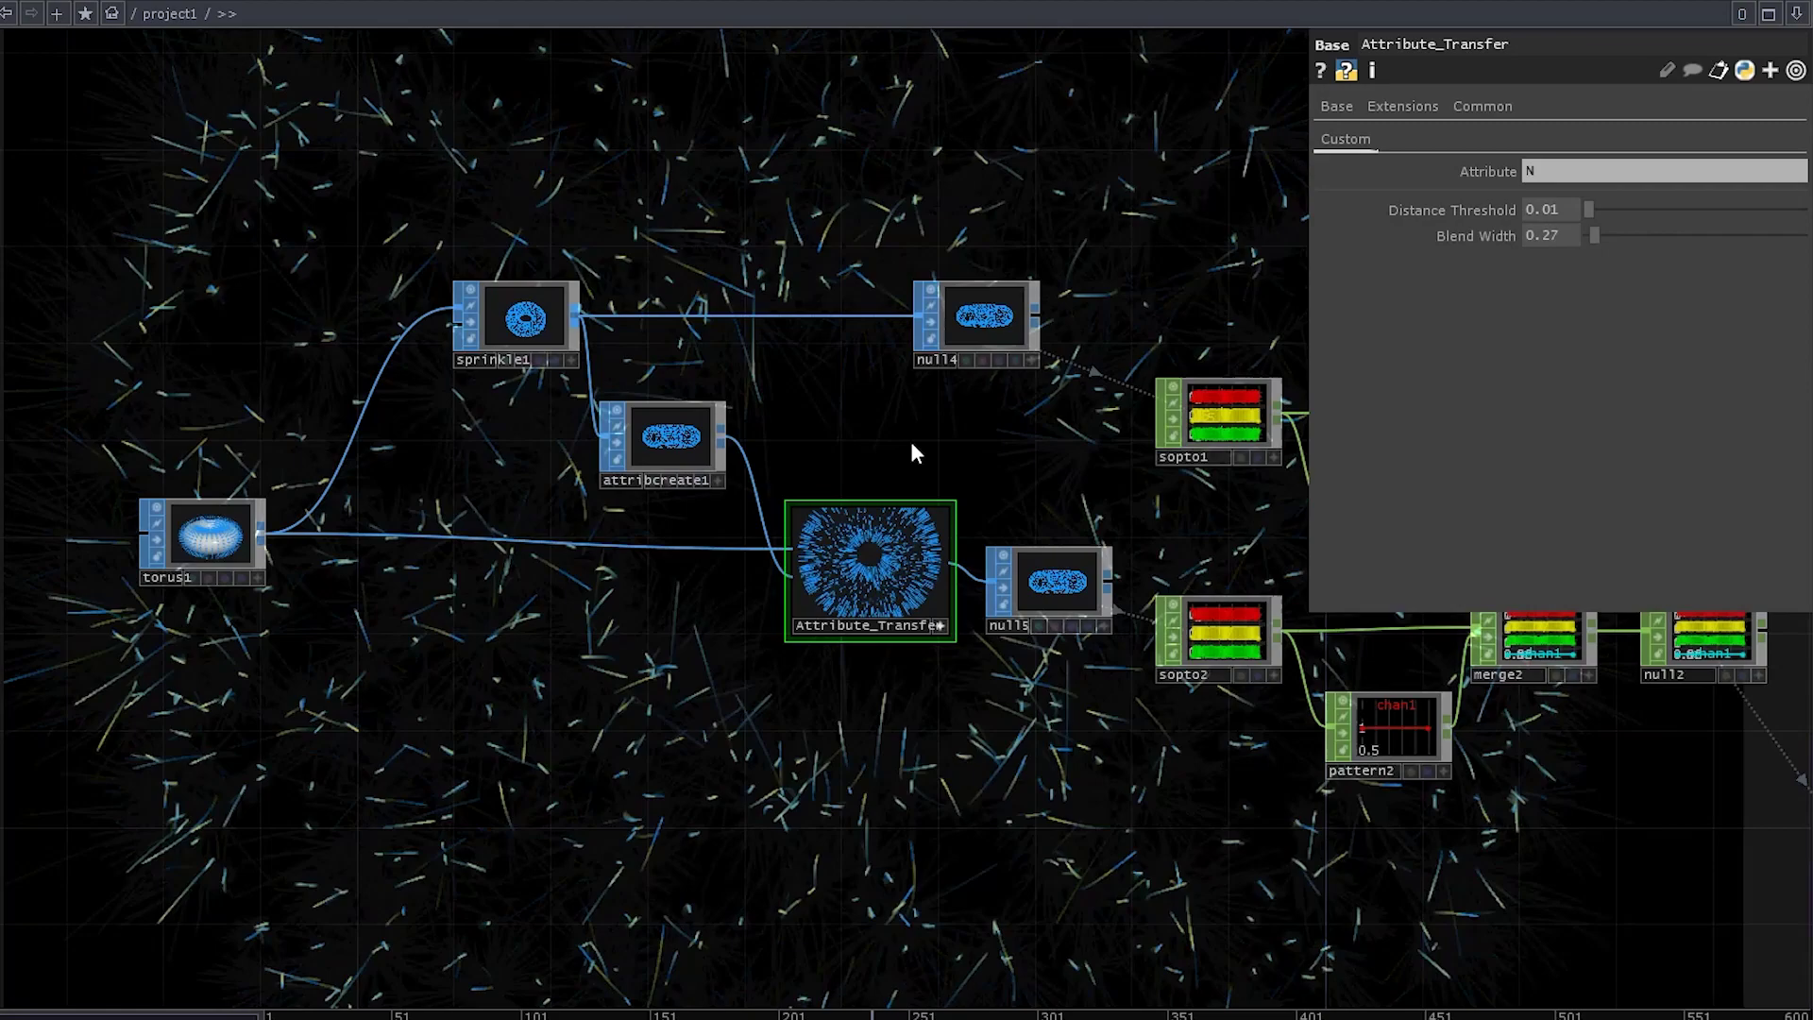
Go to cam1 in the rendering network and pull its view back to frame the whole particle torus.
{"action": "left_click_drag", "start_coordinate": [1000, 800], "coordinate": [862, 801]}
{"action": "middle_click_drag", "start_coordinate": [724, 791], "coordinate": [841, 794]}
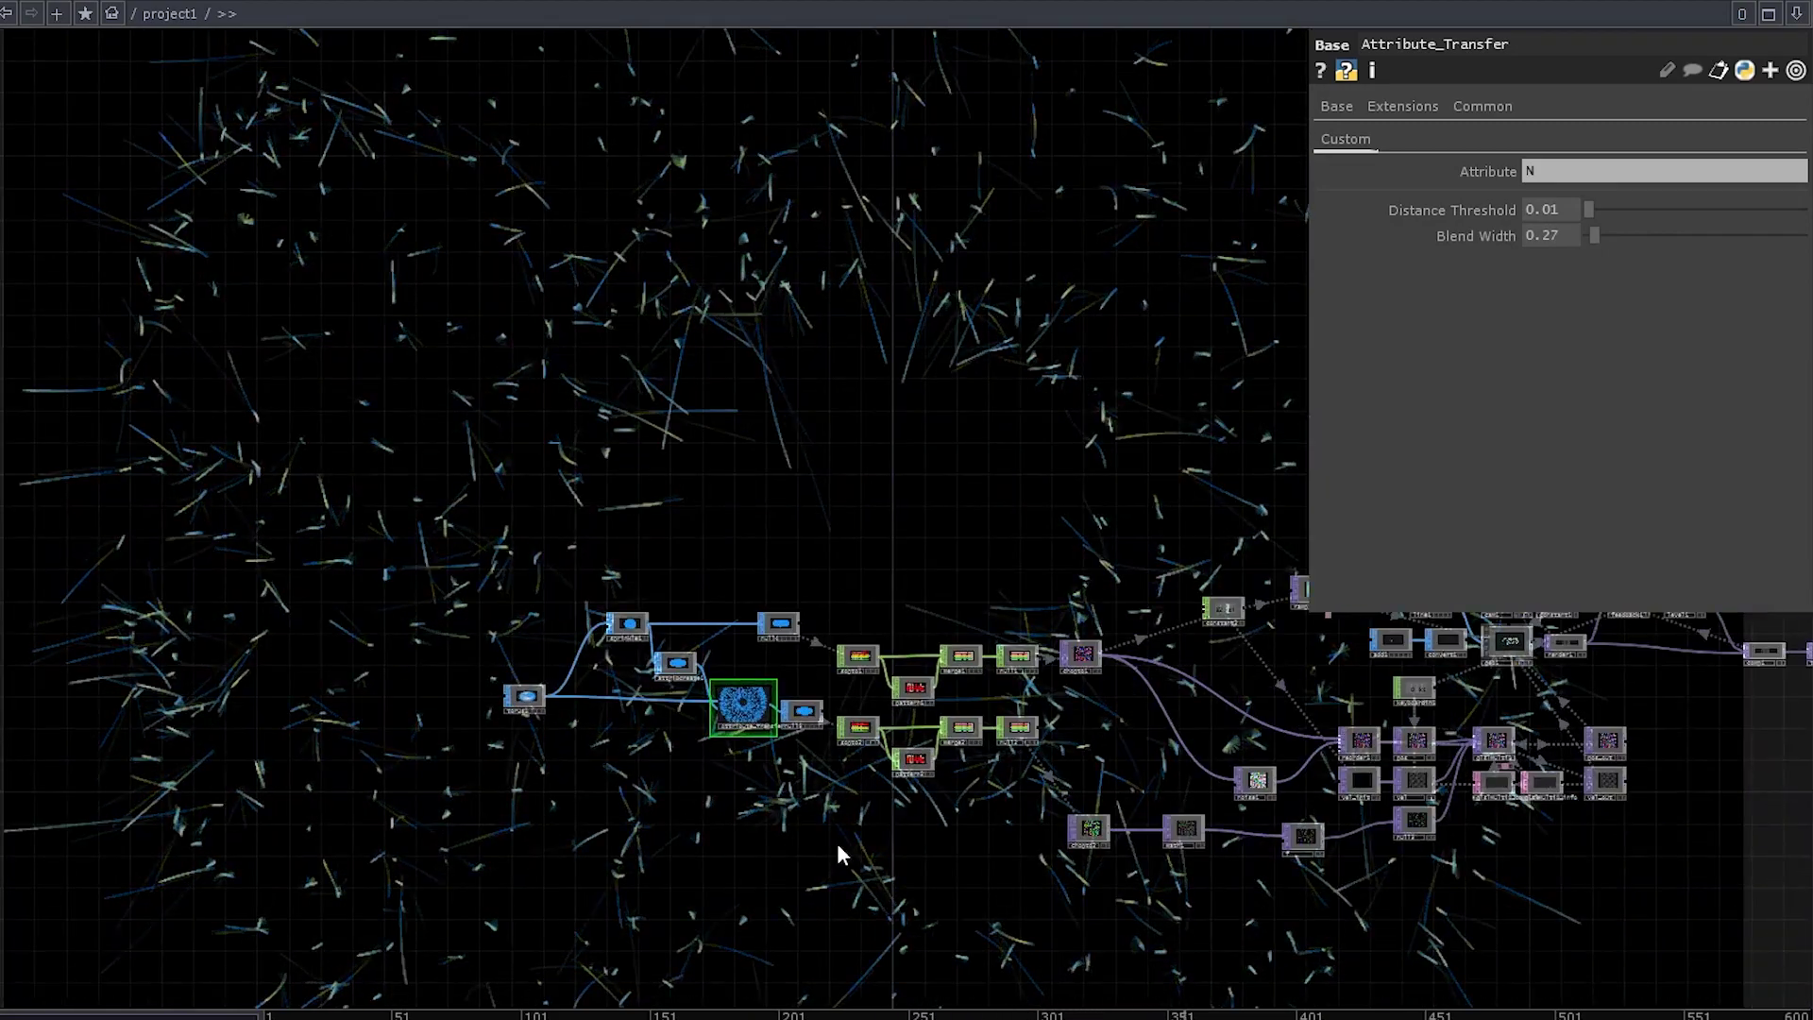
{"action": "scroll", "coordinate": [761, 514], "scroll_direction": "up", "scroll_amount": 5}
{"action": "left_click_drag", "start_coordinate": [926, 319], "coordinate": [427, 308]}
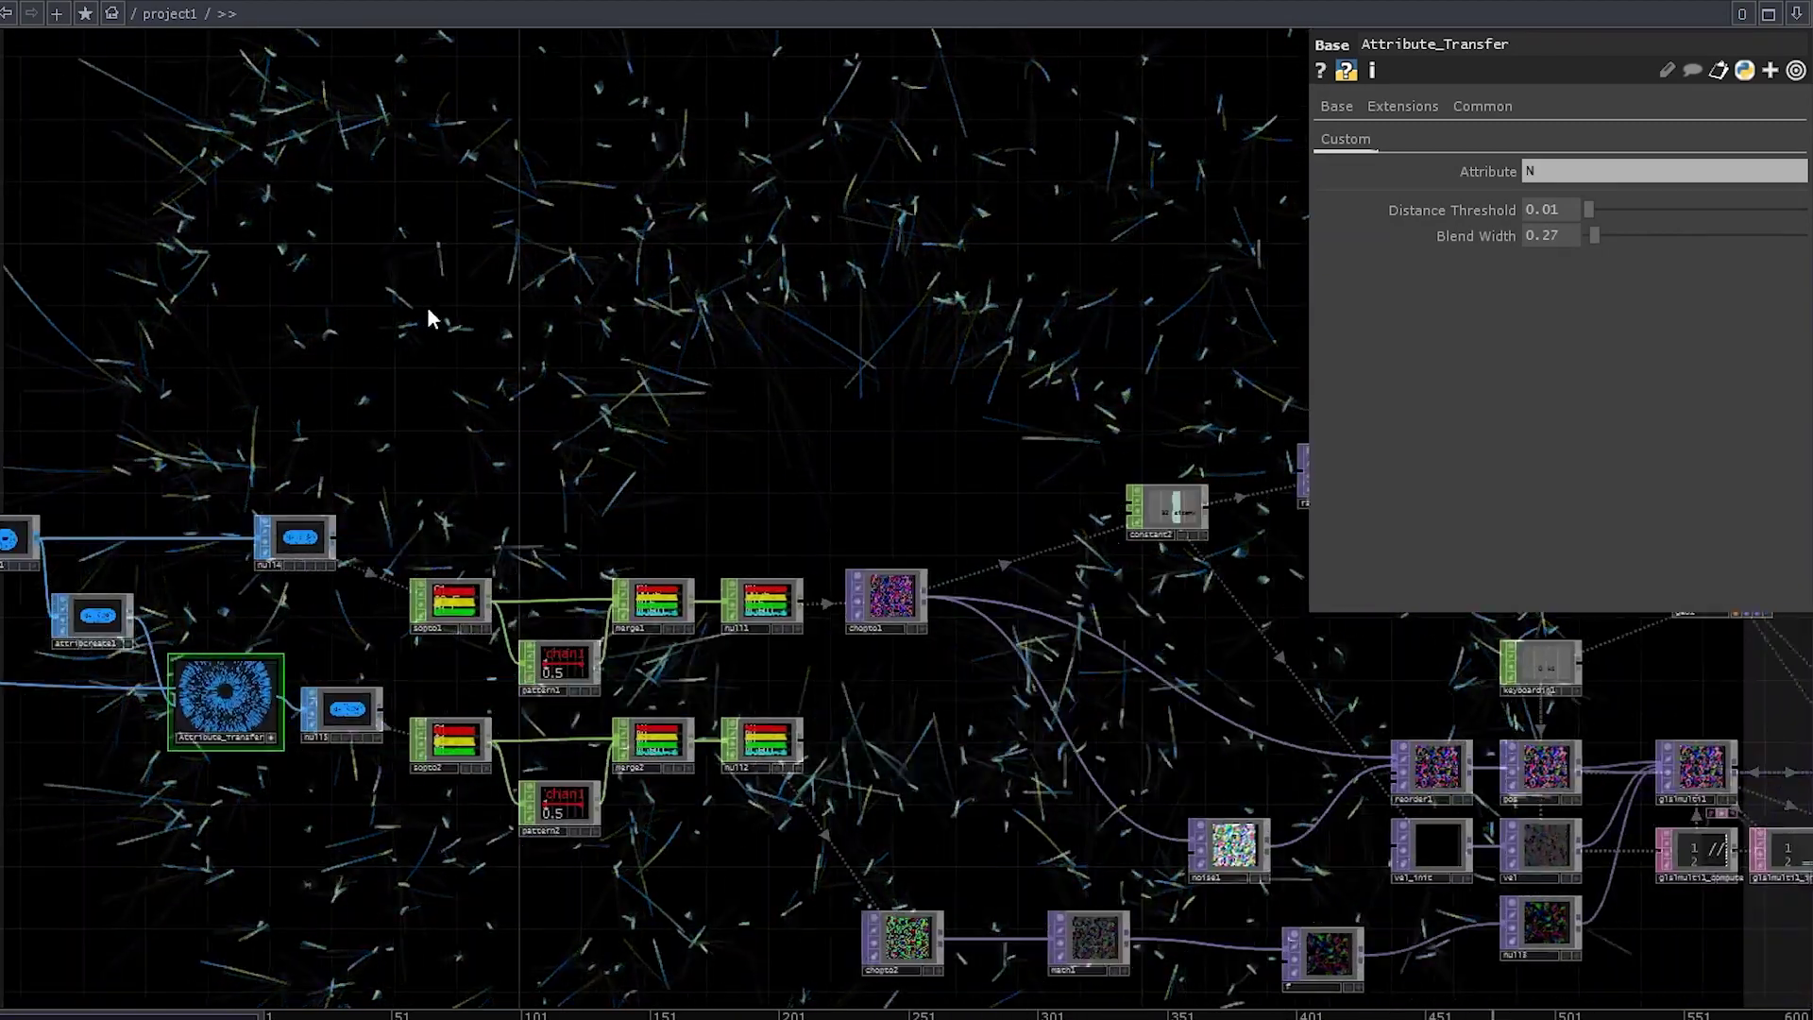
{"action": "left_click_drag", "start_coordinate": [1056, 311], "coordinate": [373, 357]}
{"action": "scroll", "coordinate": [1052, 531], "scroll_direction": "down", "scroll_amount": 4}
{"action": "scroll", "coordinate": [1052, 531], "scroll_direction": "up", "scroll_amount": 5}
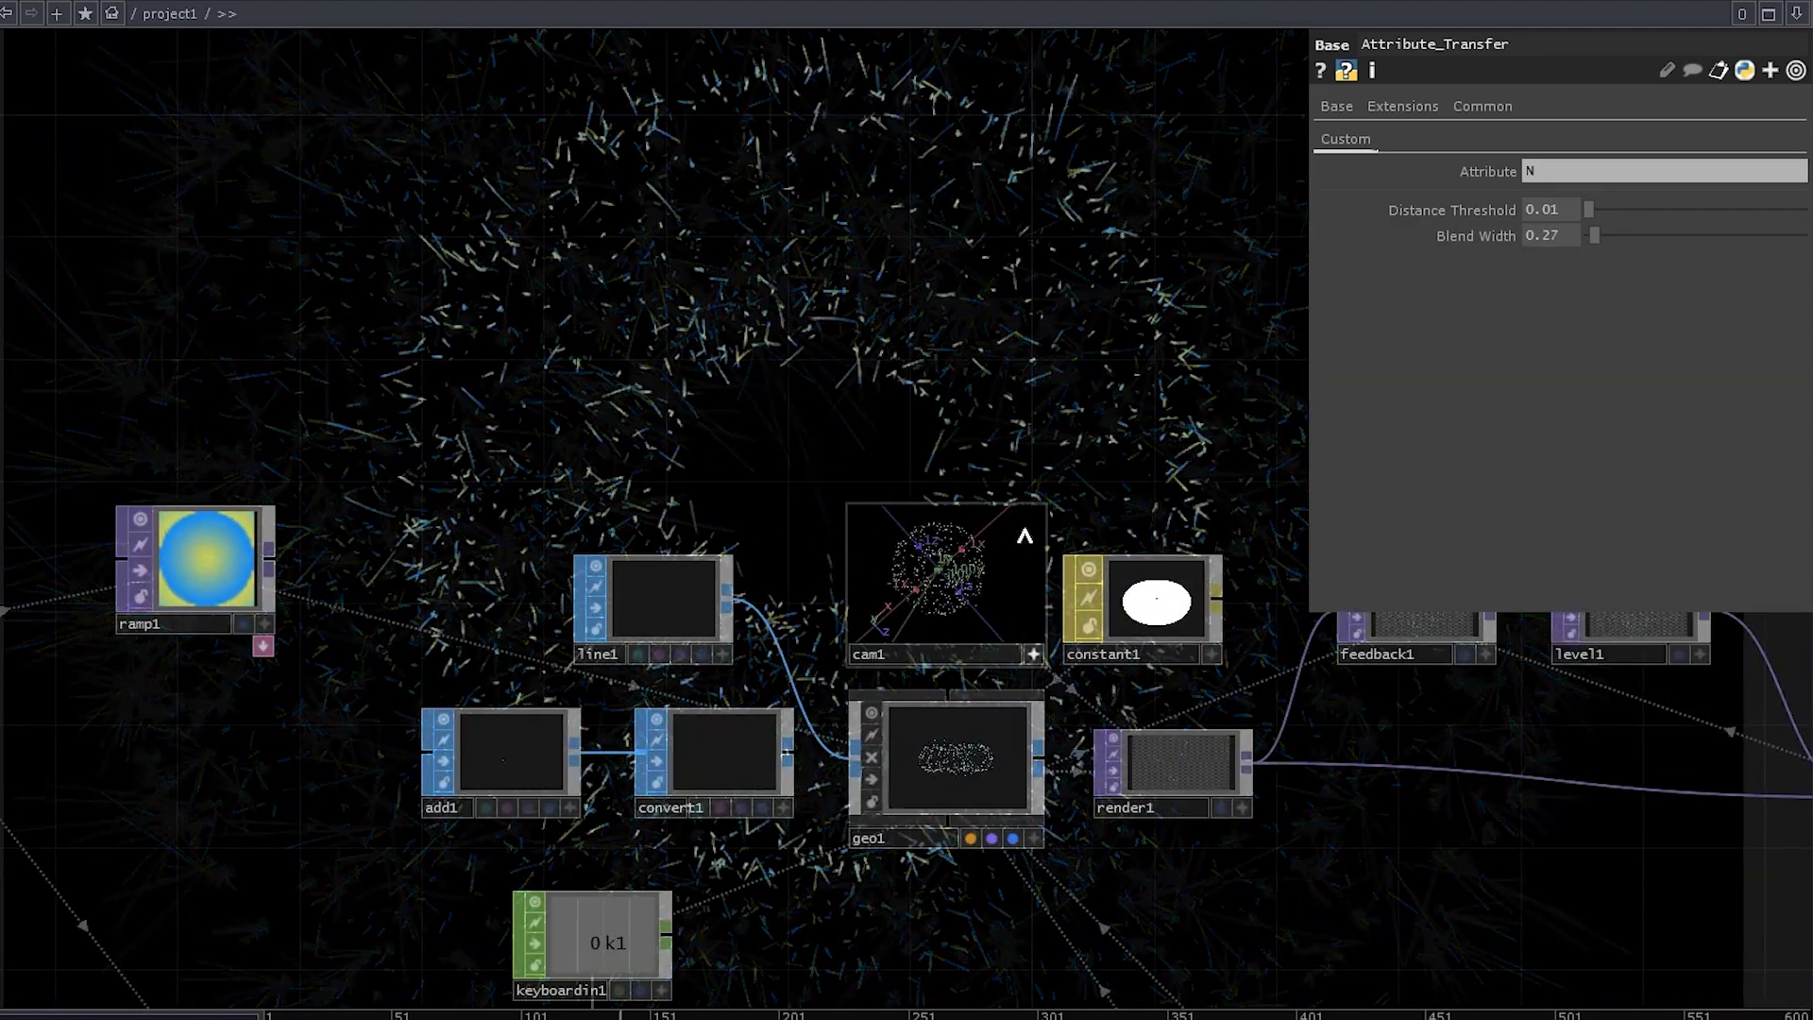
{"action": "scroll", "coordinate": [1088, 470], "scroll_direction": "down", "scroll_amount": 5}
Set sprinkle1's Number of Points to 10000.
{"action": "left_click_drag", "start_coordinate": [850, 745], "coordinate": [953, 860]}
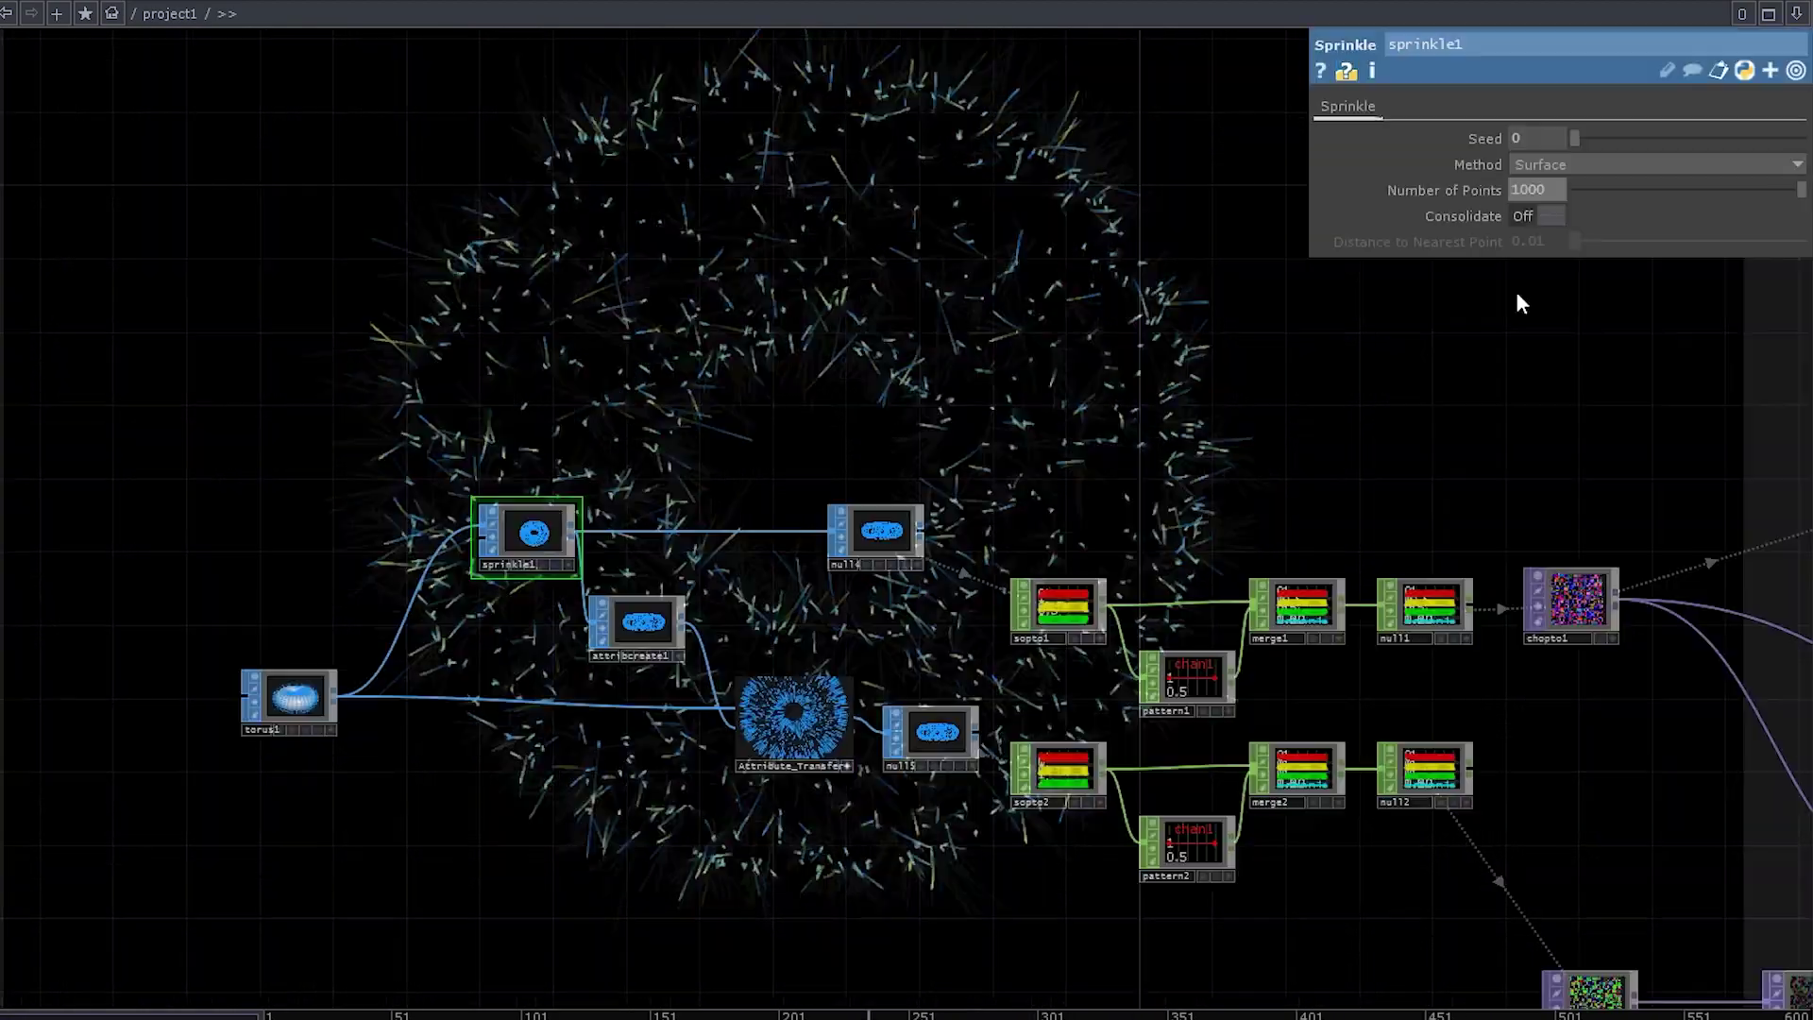
{"action": "type", "text": "0000"}
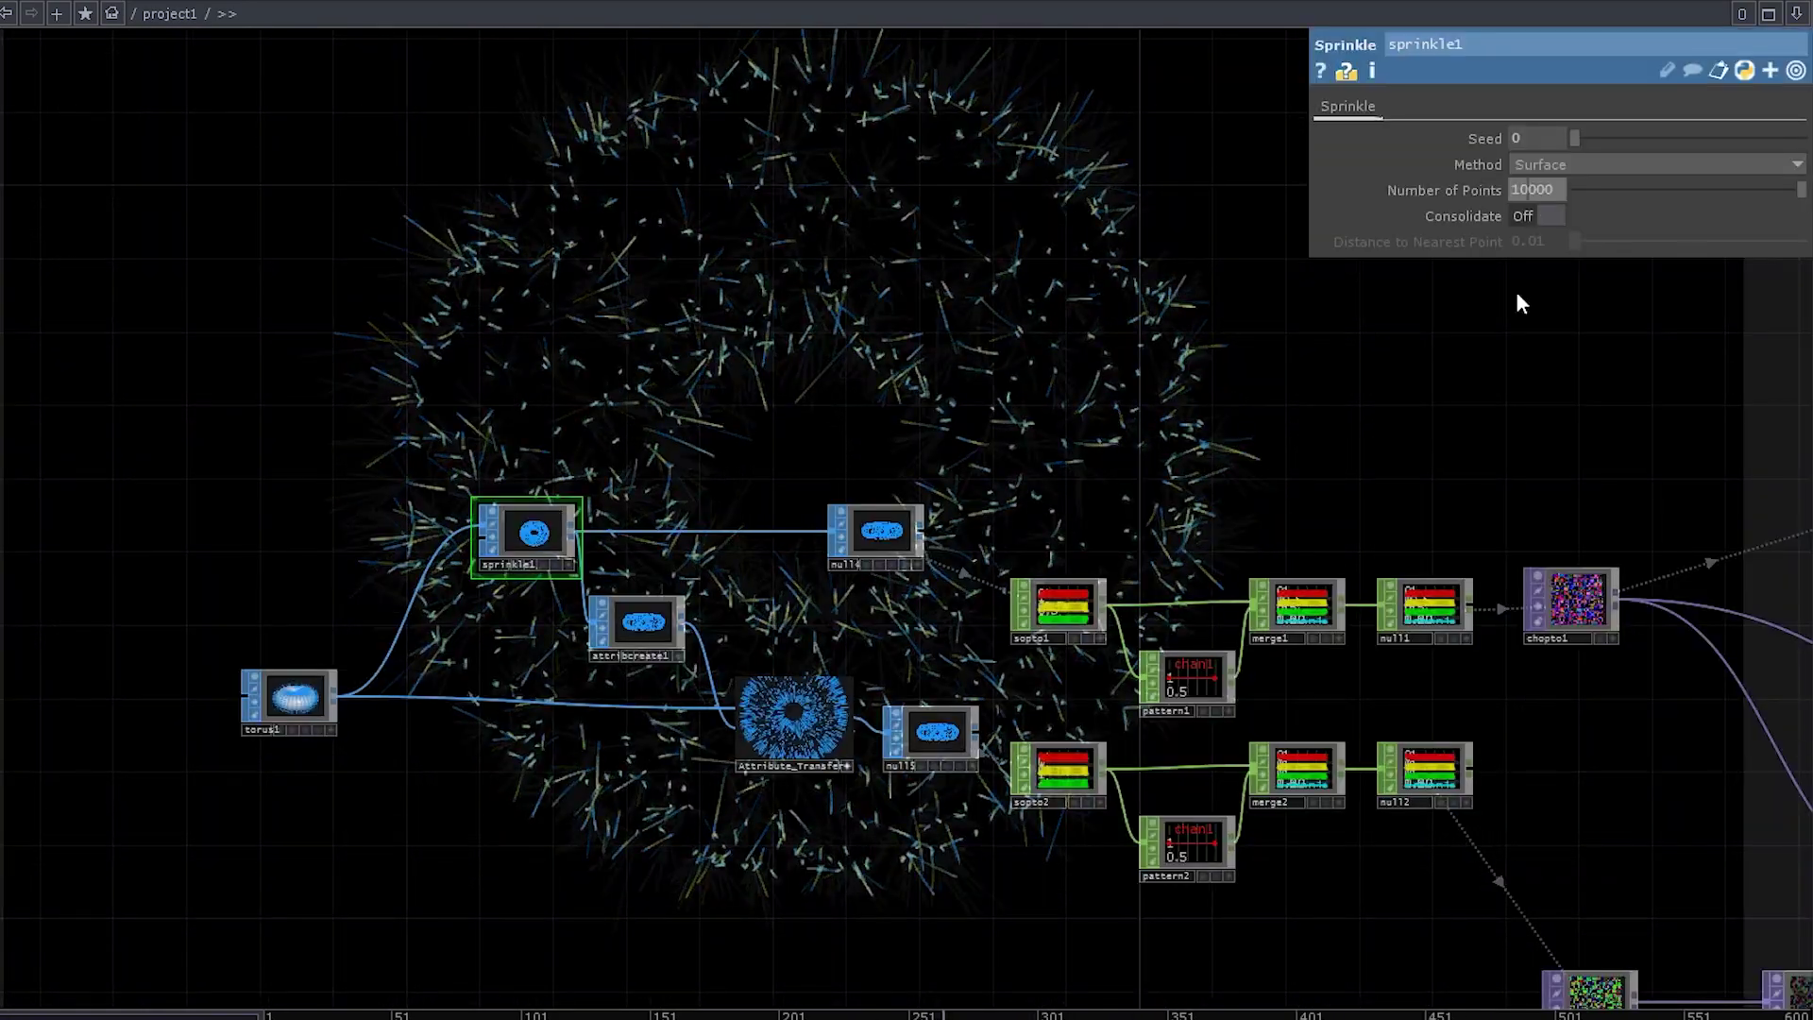
{"action": "key", "text": "Return"}
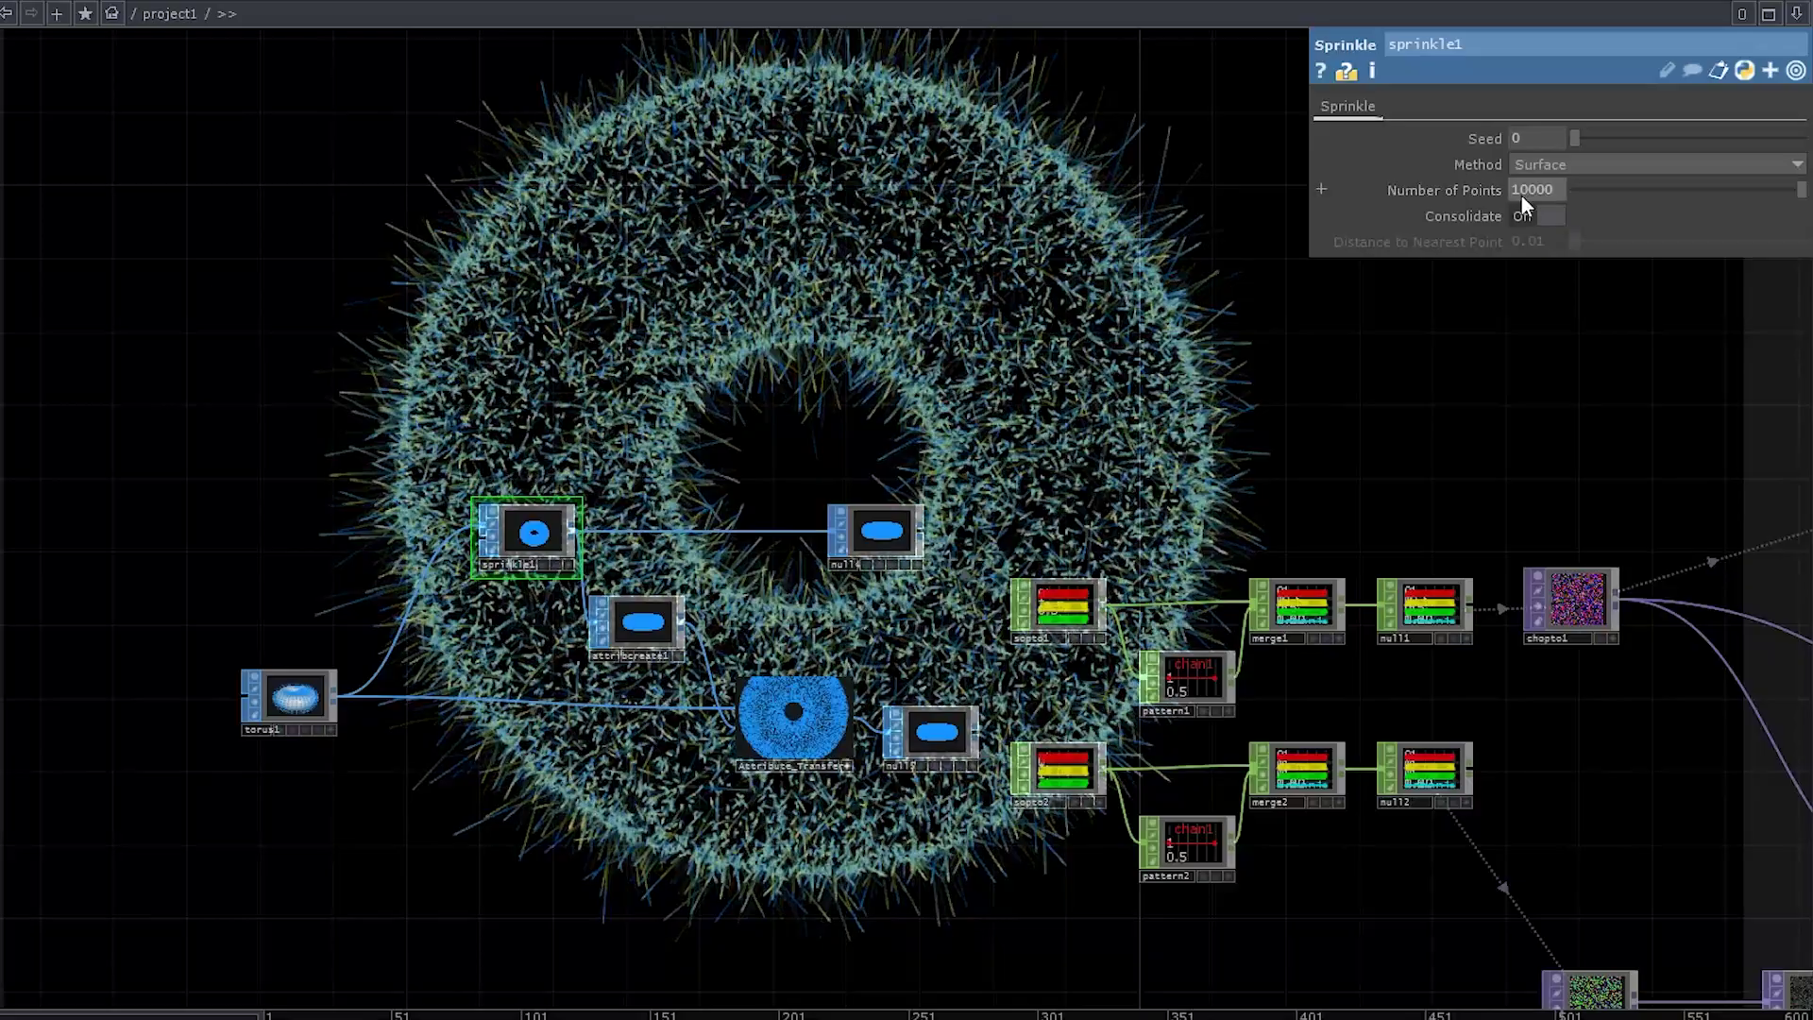
Raise sprinkle1's Number of Points to 30000.
{"action": "key", "text": "Left"}
{"action": "key", "text": "Left"}
{"action": "key", "text": "Left"}
{"action": "key", "text": "Left"}
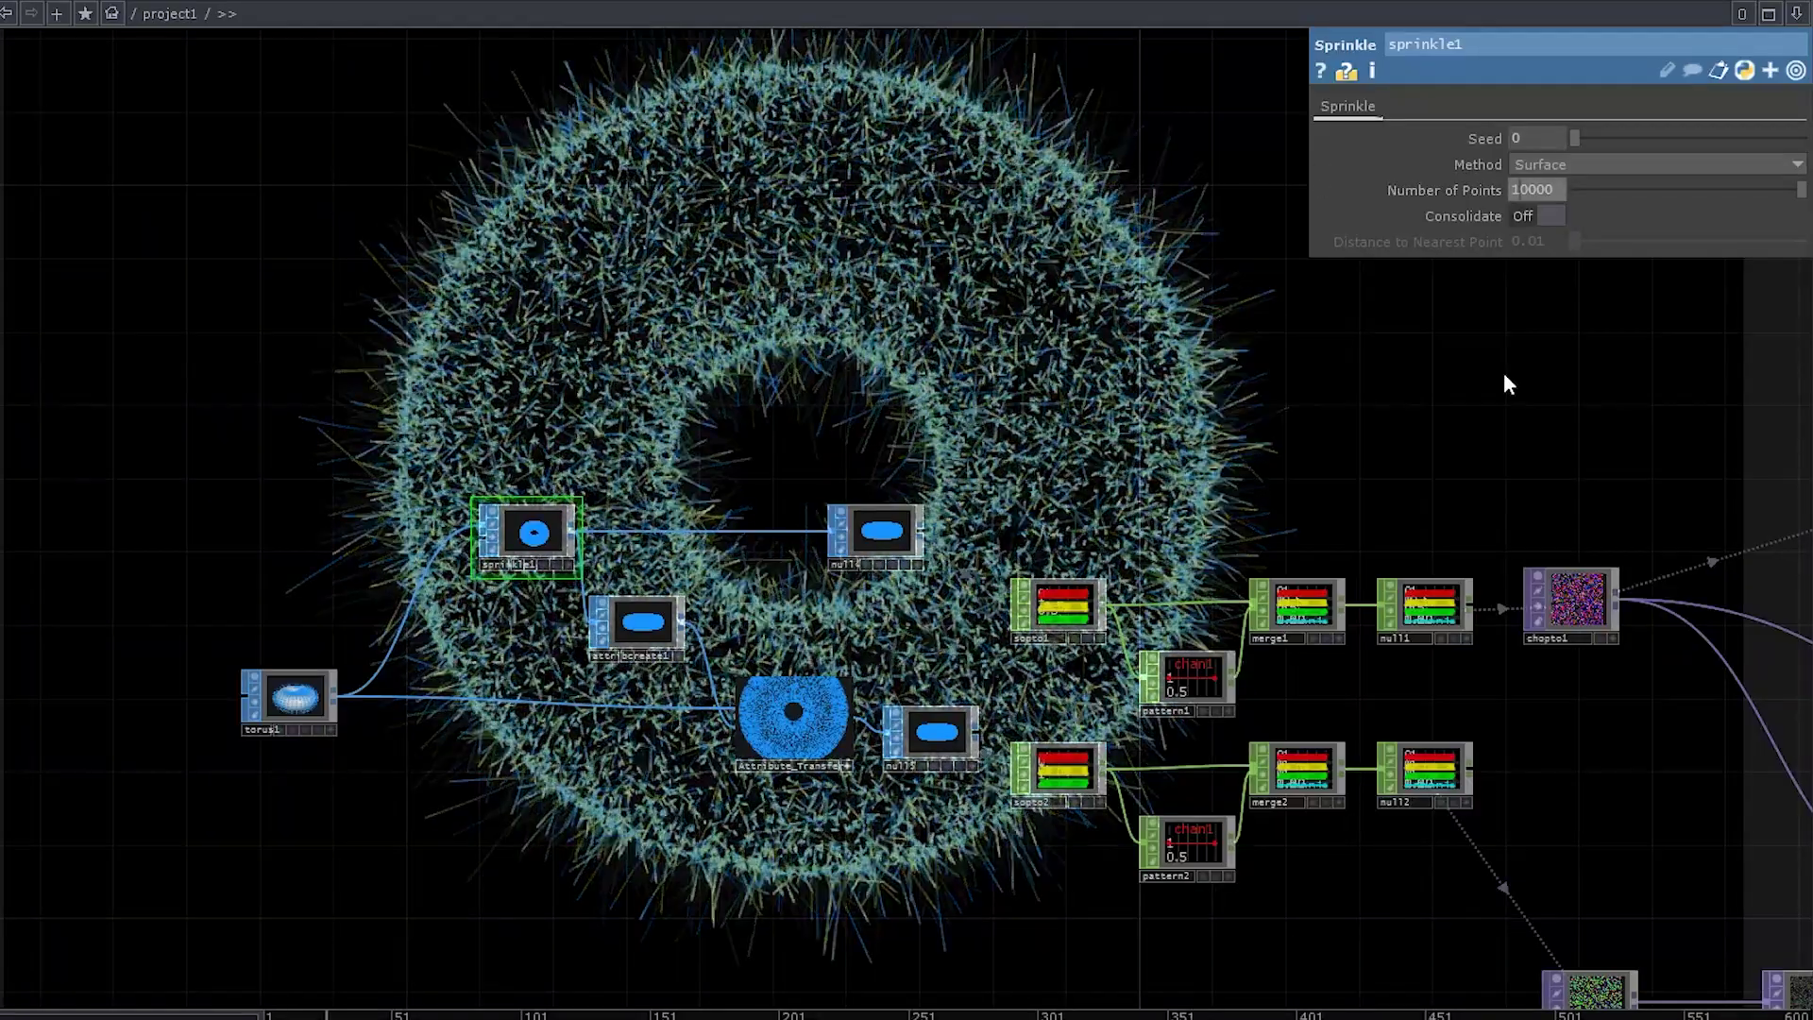
{"action": "key", "text": "BackSpace"}
{"action": "type", "text": "3"}
{"action": "key", "text": "Return"}
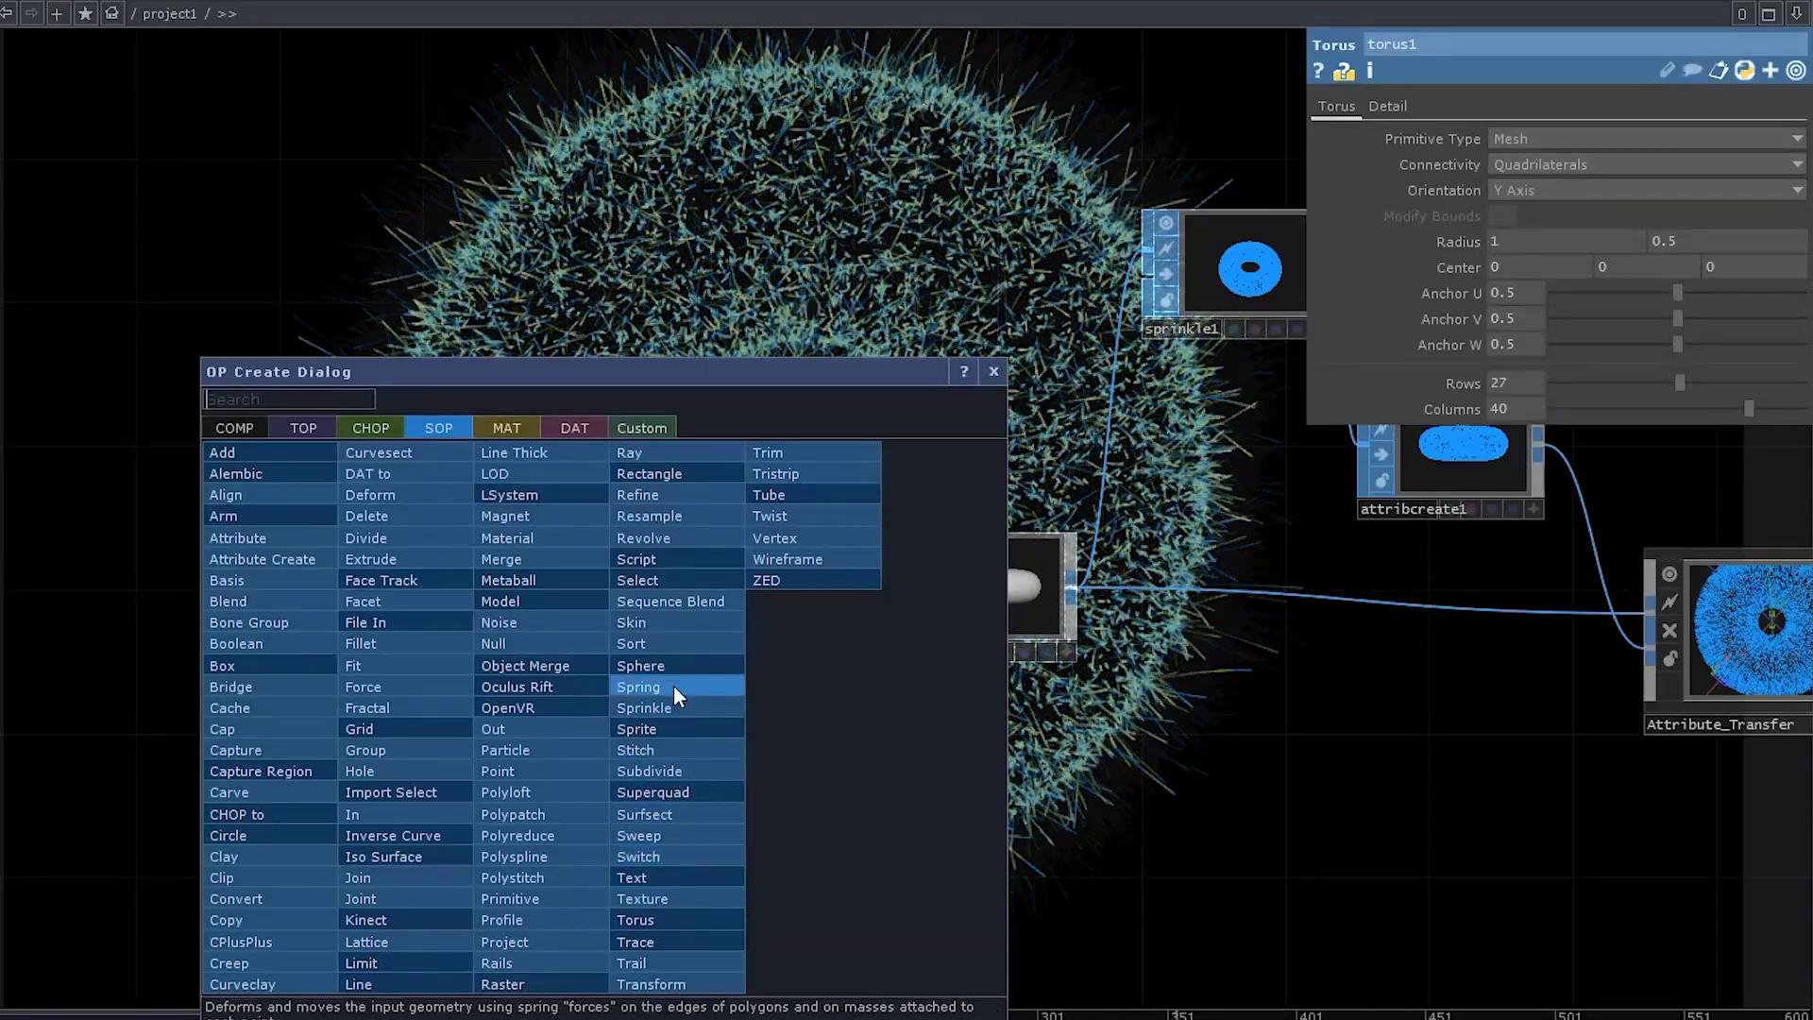
Add a Sphere SOP below torus1 and connect its output to null6 in place of the torus.
{"action": "left_click", "coordinate": [661, 667]}
{"action": "left_click", "coordinate": [395, 782]}
{"action": "left_click_drag", "start_coordinate": [468, 763], "coordinate": [896, 578]}
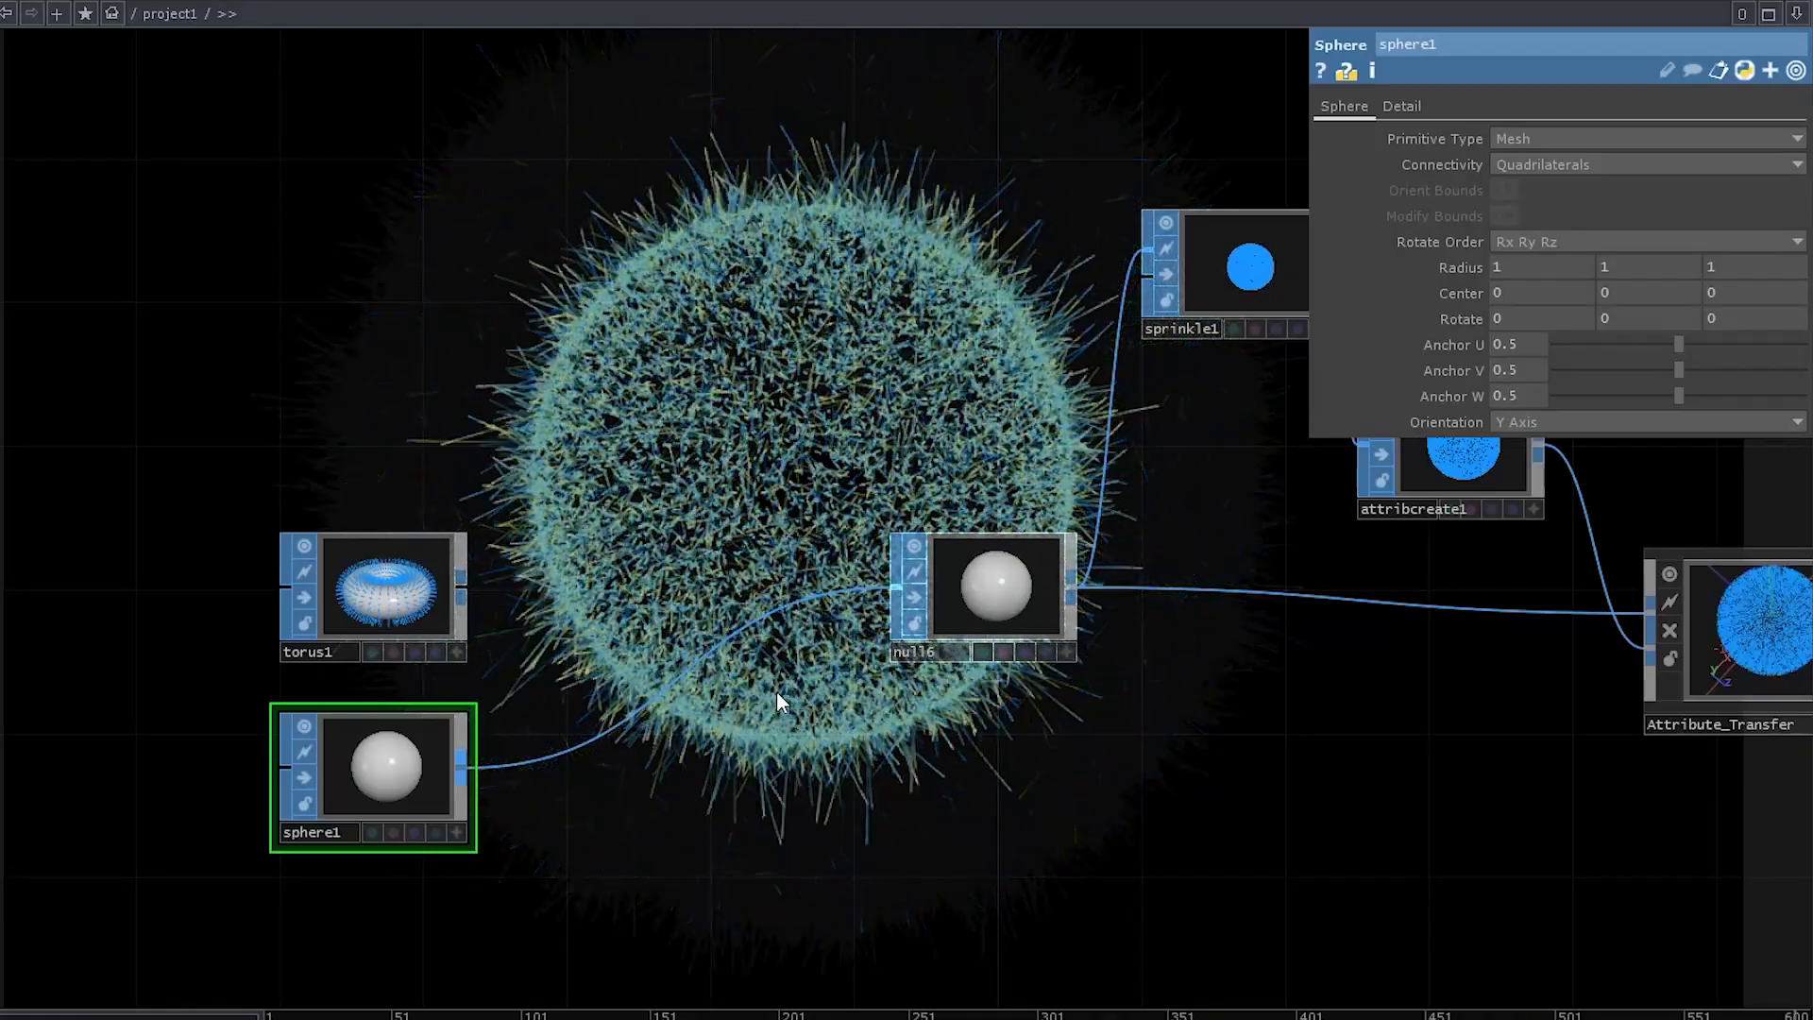
Change switch1's Select Input to preview the particles emitted from the sphere instead of the torus.
{"action": "scroll", "coordinate": [786, 715], "scroll_direction": "down", "scroll_amount": 5}
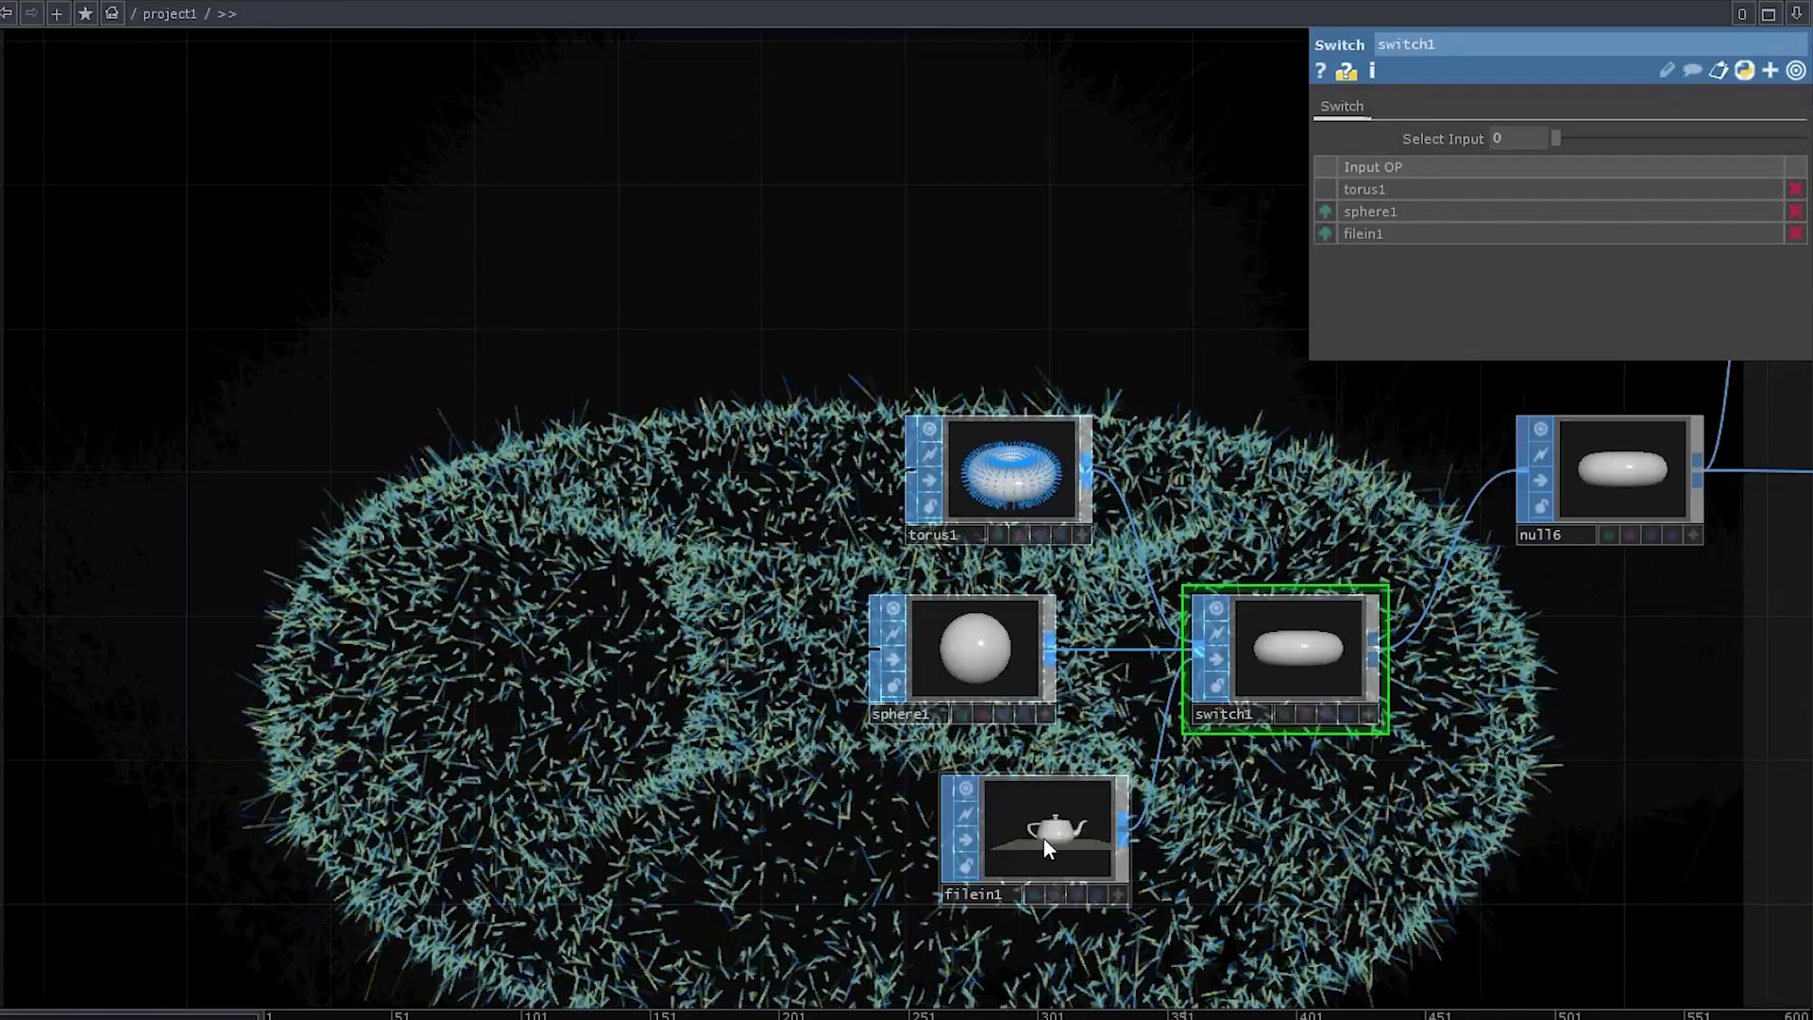
{"action": "mouse_move", "coordinate": [1560, 139]}
{"action": "left_mouse_down"}
{"action": "mouse_move", "coordinate": [1606, 144]}
{"action": "mouse_move", "coordinate": [1567, 149]}
{"action": "left_mouse_up"}
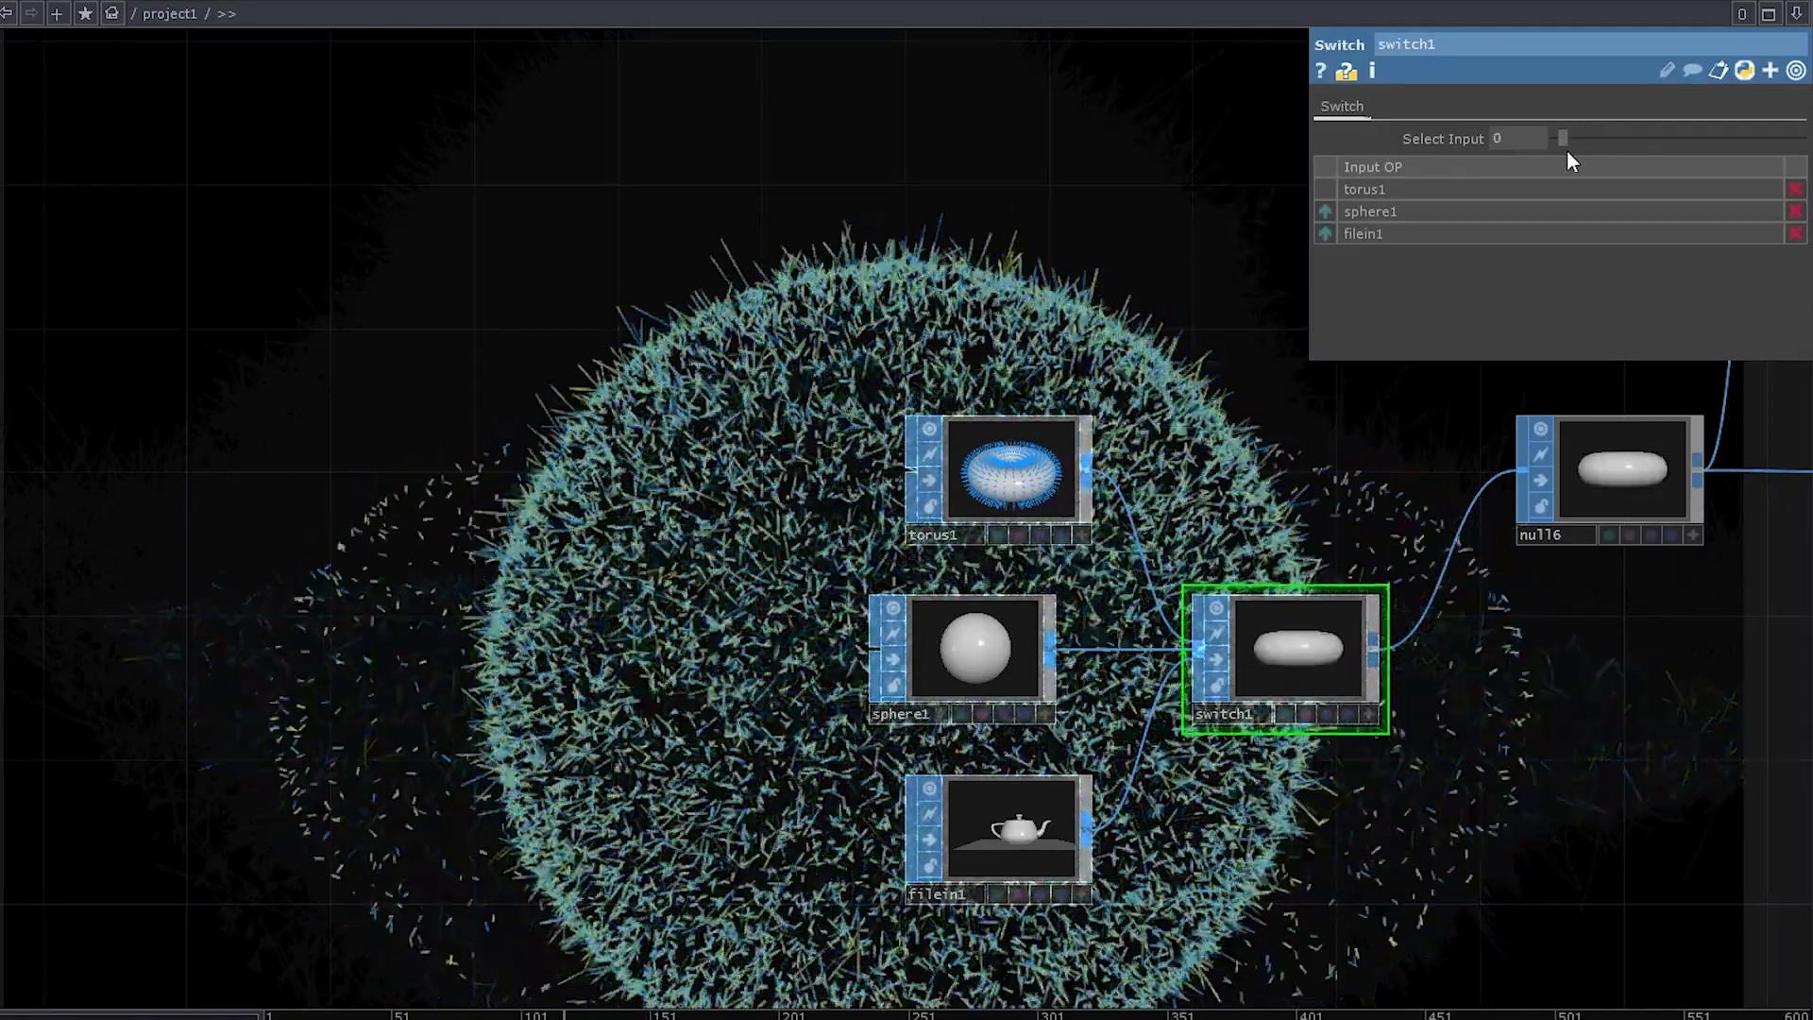
Recolour ramp1's first key to teal with Hue 163, Sat 0.851 and Value 0.61.
{"action": "scroll", "coordinate": [776, 326], "scroll_direction": "down", "scroll_amount": 5}
{"action": "left_click_drag", "start_coordinate": [1221, 630], "coordinate": [772, 718]}
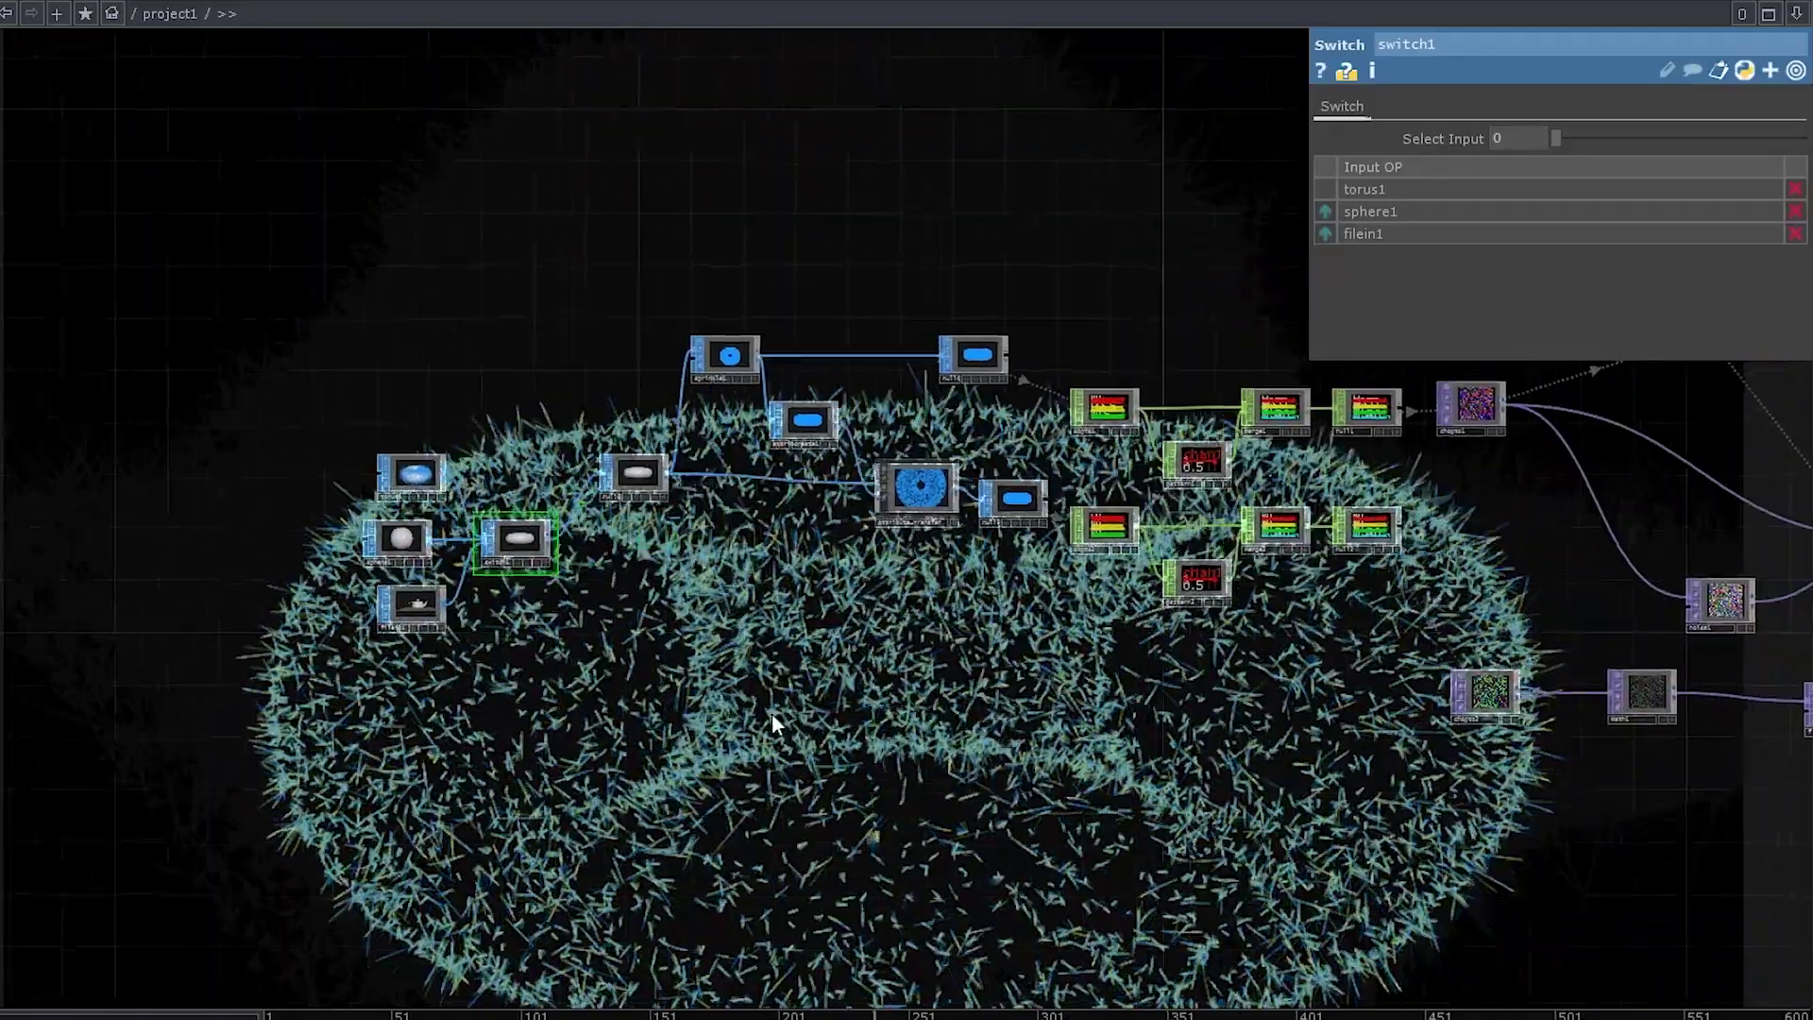
{"action": "left_click_drag", "start_coordinate": [914, 732], "coordinate": [251, 705]}
{"action": "left_click_drag", "start_coordinate": [1222, 853], "coordinate": [842, 784]}
{"action": "scroll", "coordinate": [812, 765], "scroll_direction": "up", "scroll_amount": 3}
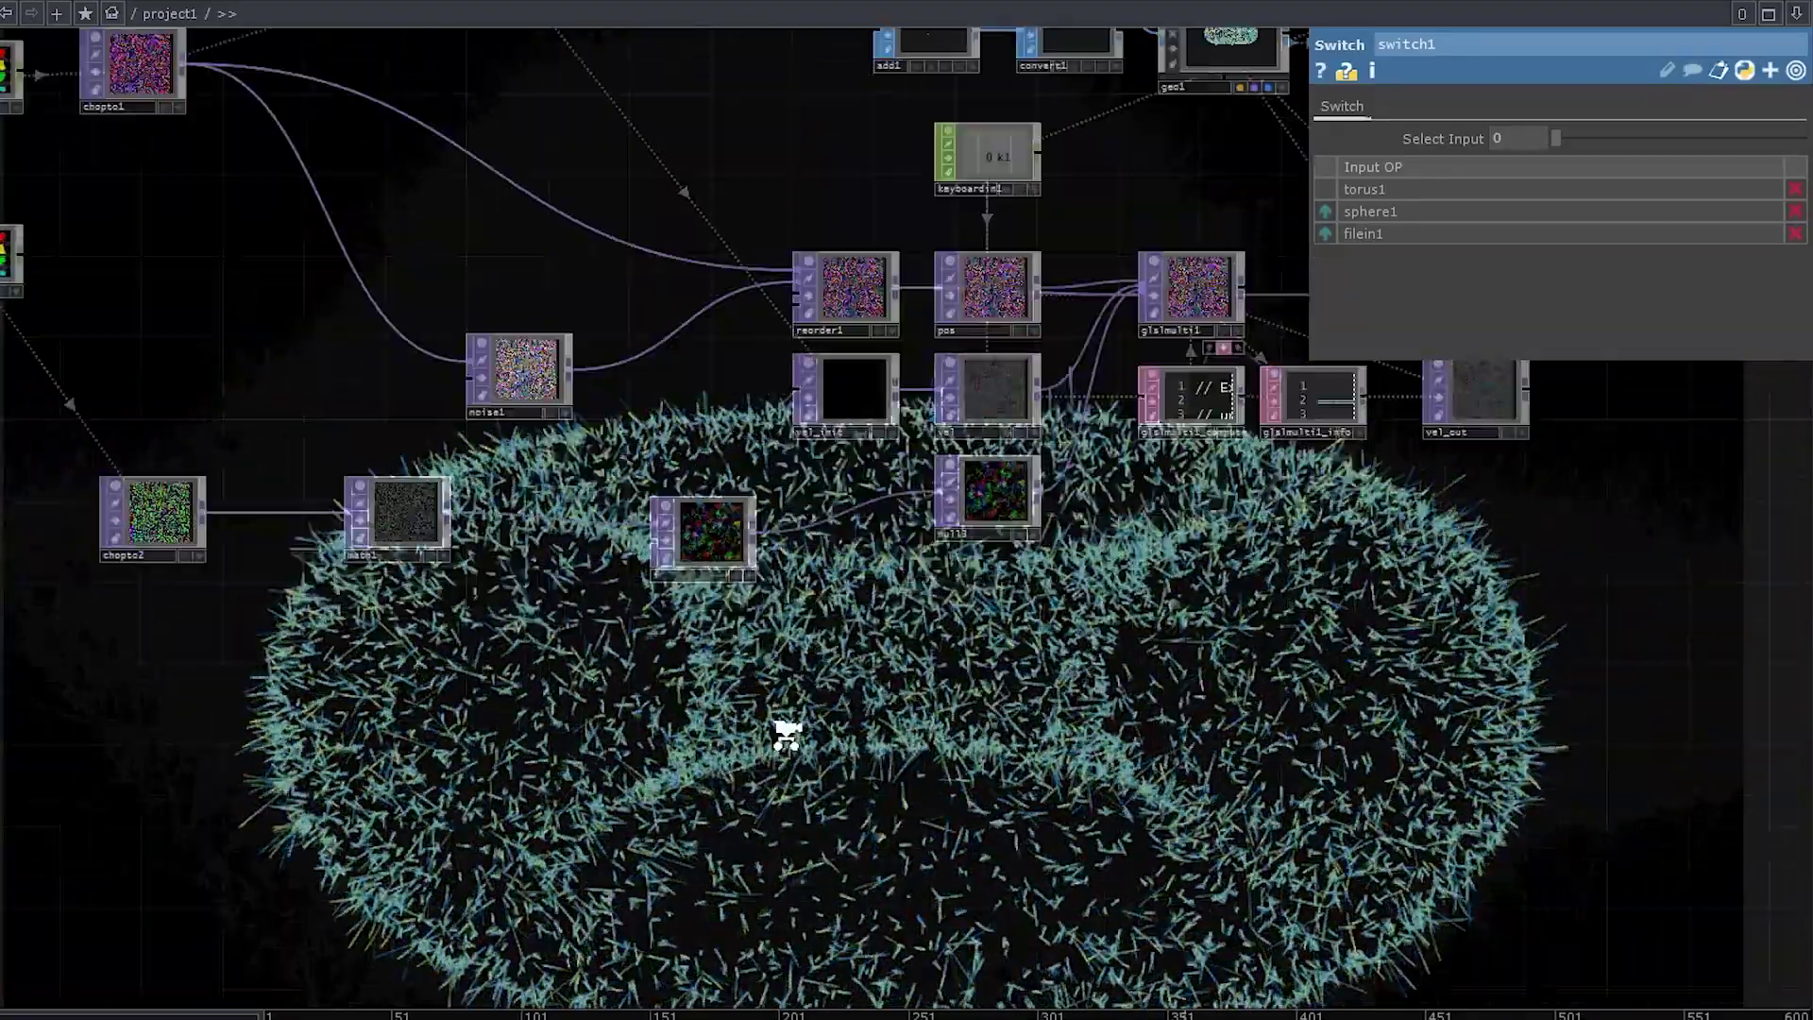
{"action": "left_click_drag", "start_coordinate": [1501, 204], "coordinate": [1637, 204]}
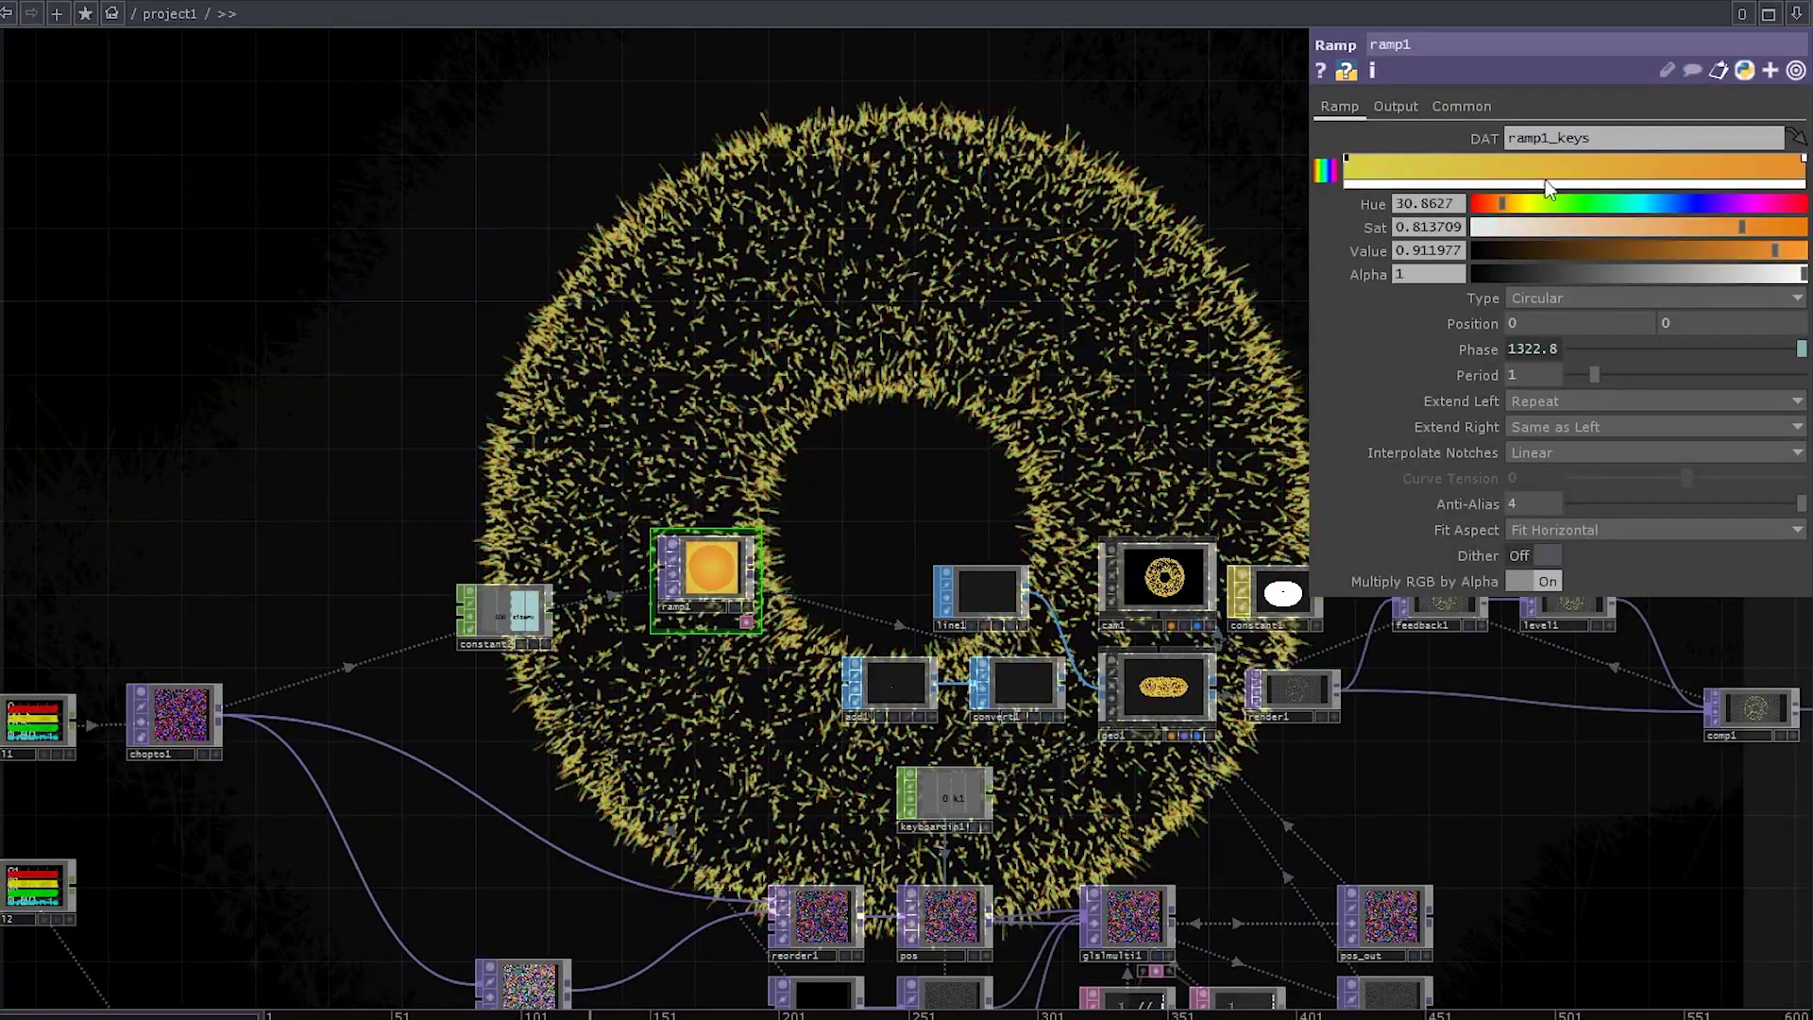
{"action": "left_click", "coordinate": [1346, 157]}
{"action": "left_click_drag", "start_coordinate": [1570, 204], "coordinate": [1628, 207]}
{"action": "left_click", "coordinate": [1757, 226]}
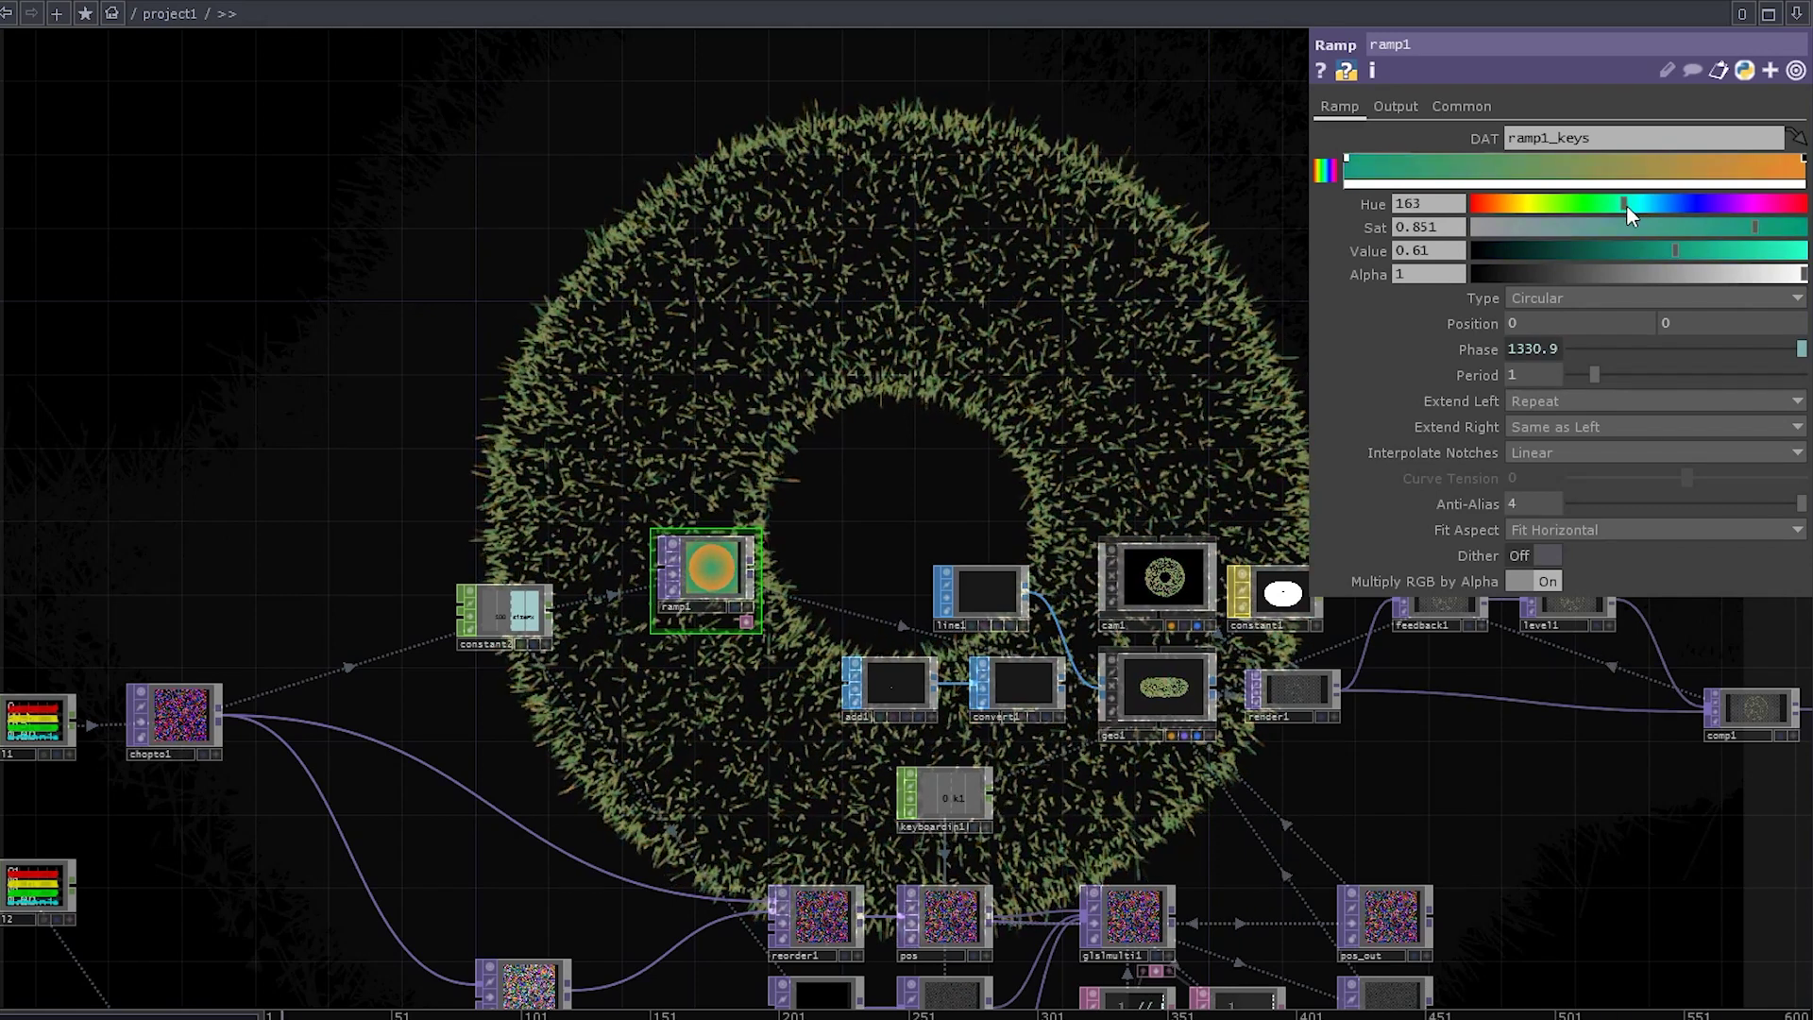
Move ramp1's orange key to about a quarter of the gradient and add a second orange key at the far end.
{"action": "left_click_drag", "start_coordinate": [1801, 161], "coordinate": [1426, 169]}
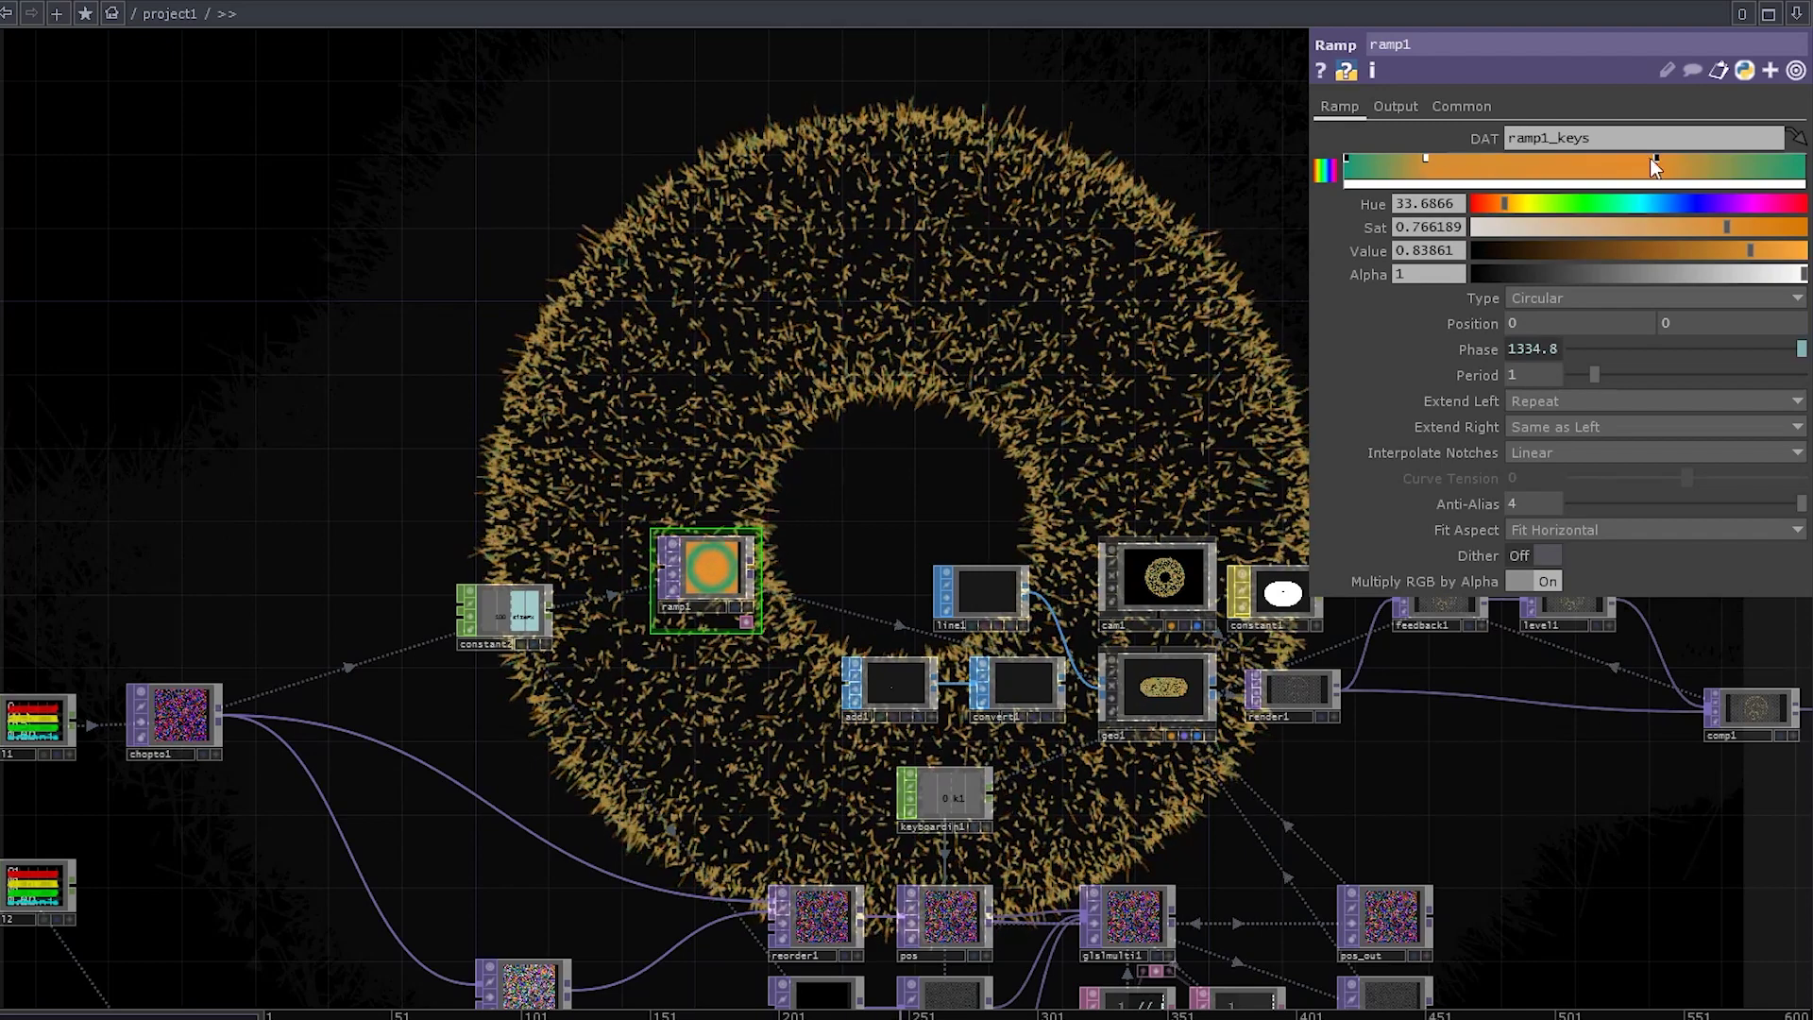
{"action": "left_click_drag", "start_coordinate": [1655, 158], "coordinate": [1803, 160]}
{"action": "left_click_drag", "start_coordinate": [1424, 161], "coordinate": [1459, 162]}
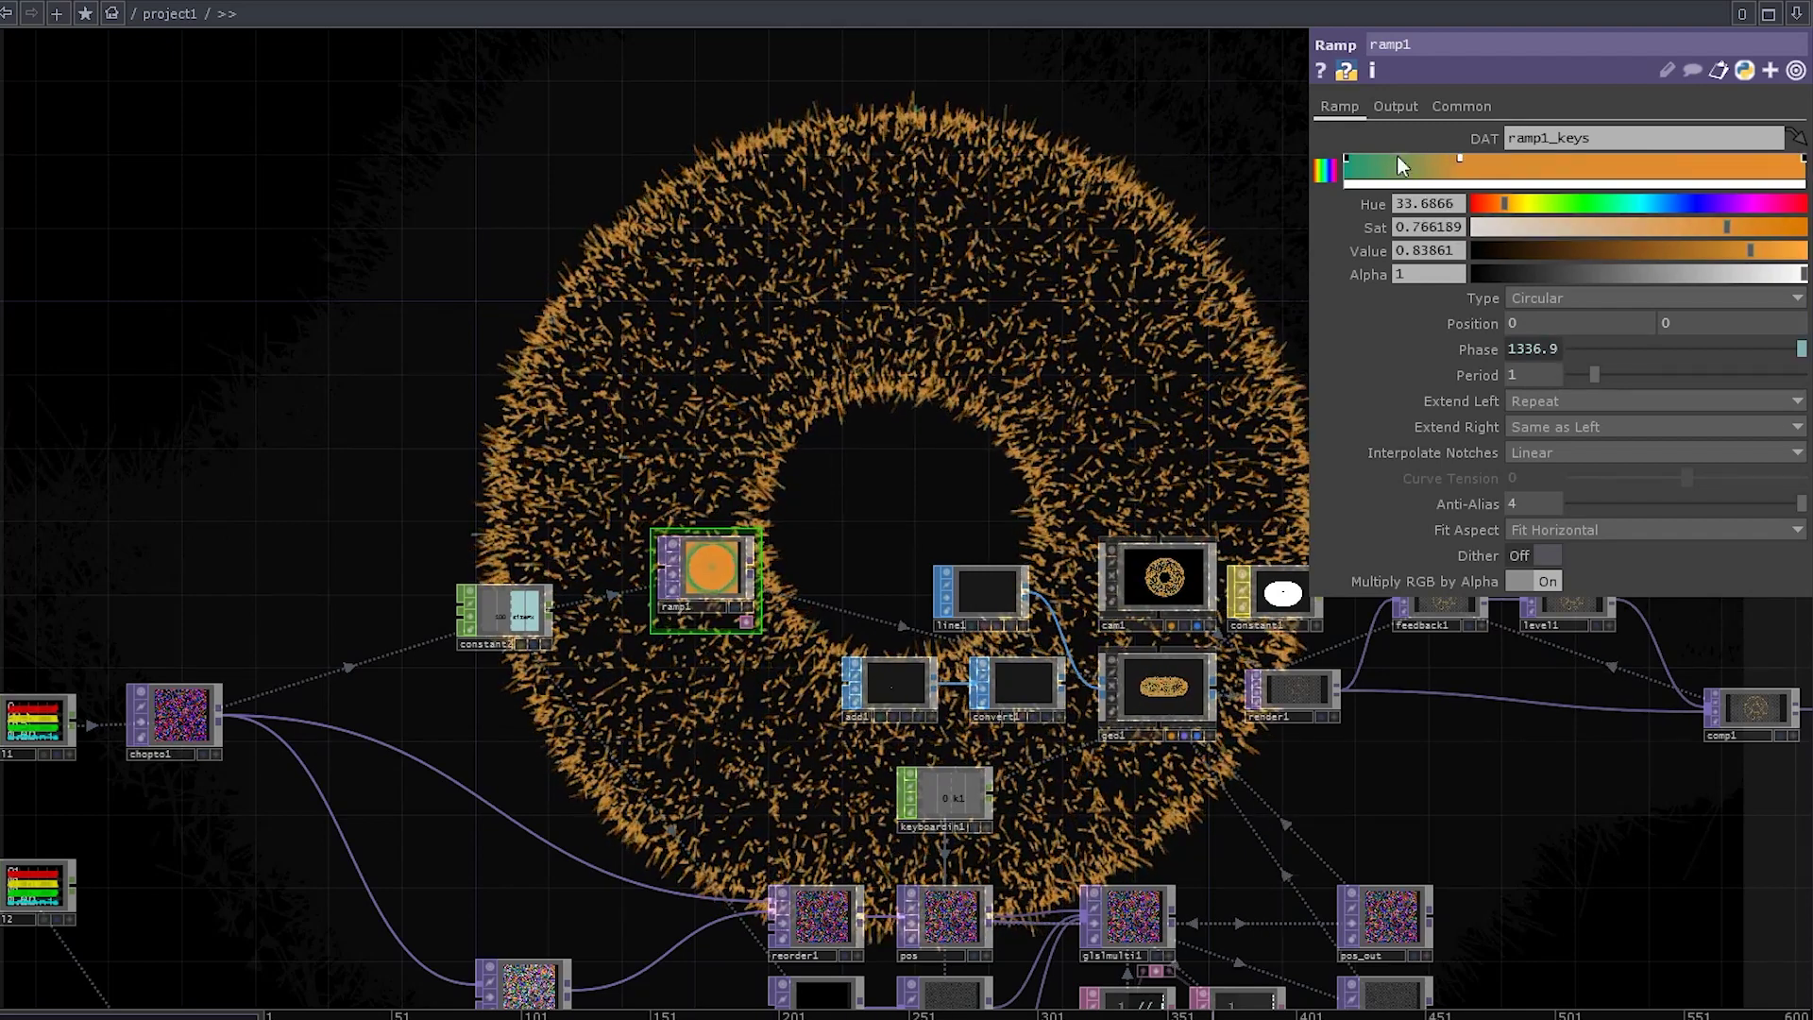